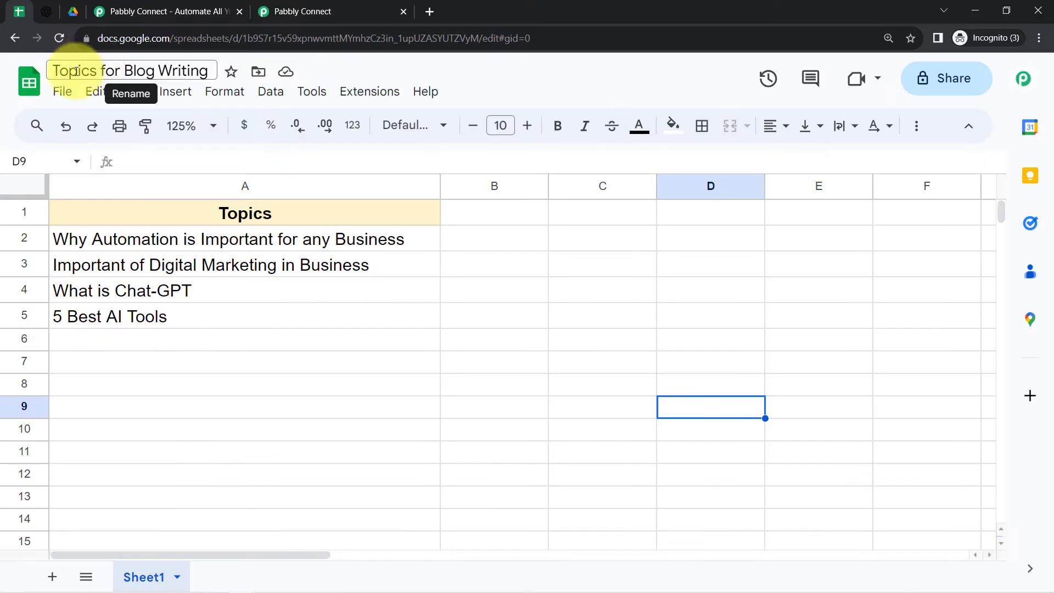
Review the blog topics in the Topics for Blog Writing sheet, the OpenAI platform page and the All Blogs folder in Google Drive.
{"action": "left_click_drag", "start_coordinate": [126, 242], "coordinate": [129, 377]}
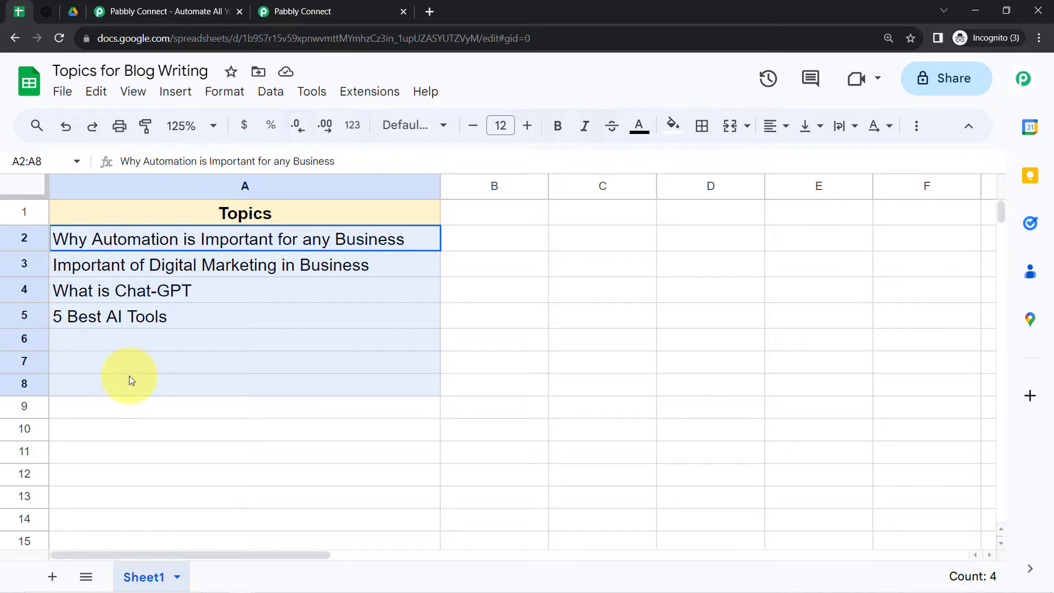
{"action": "left_click_drag", "start_coordinate": [129, 375], "coordinate": [128, 377]}
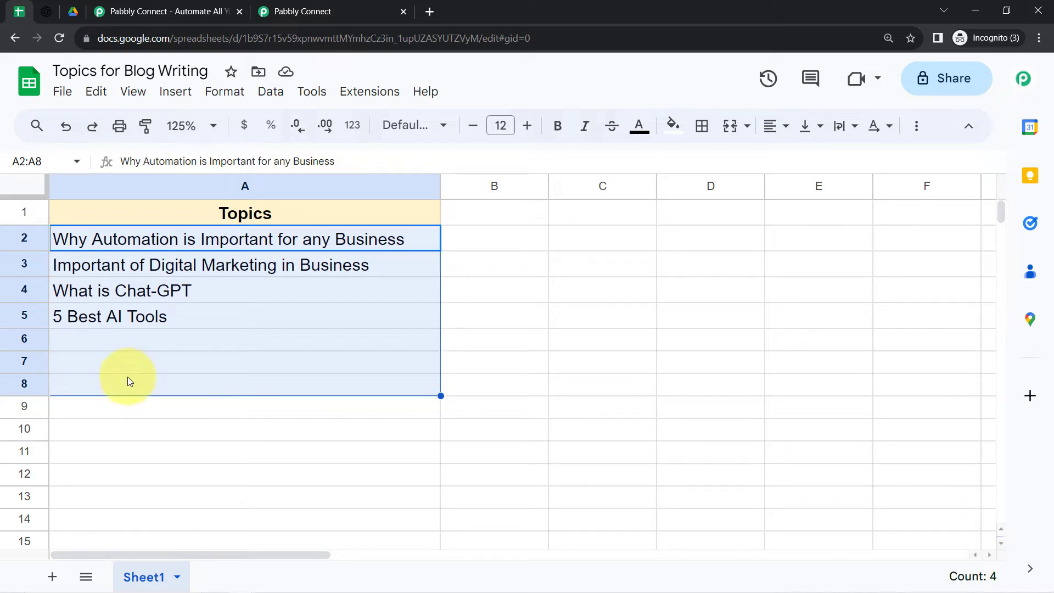
{"action": "left_click", "coordinate": [51, 11]}
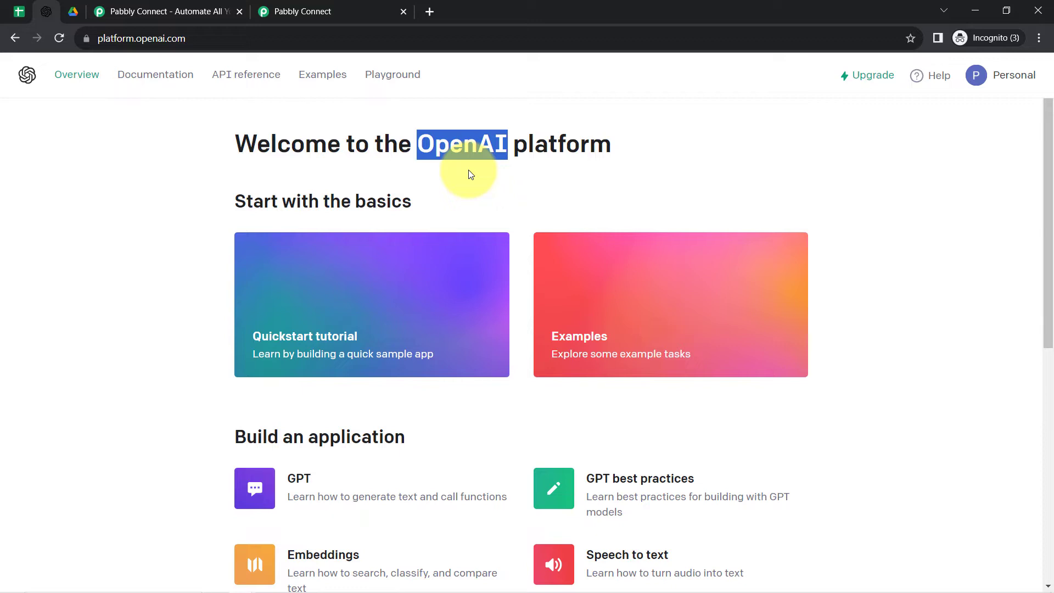
{"action": "left_click_drag", "start_coordinate": [133, 38], "coordinate": [190, 38]}
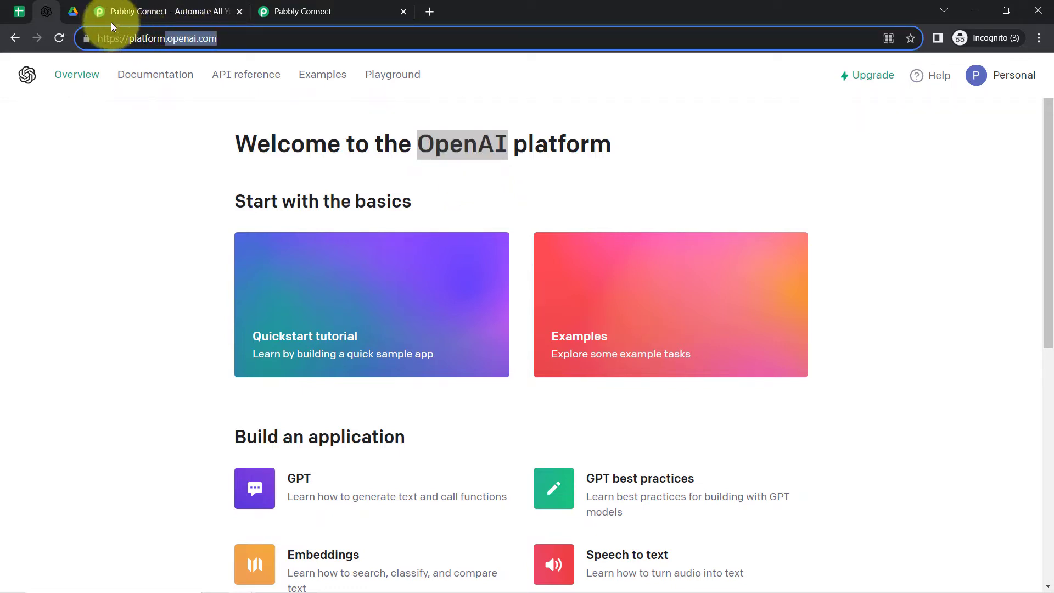
{"action": "left_click", "coordinate": [73, 11]}
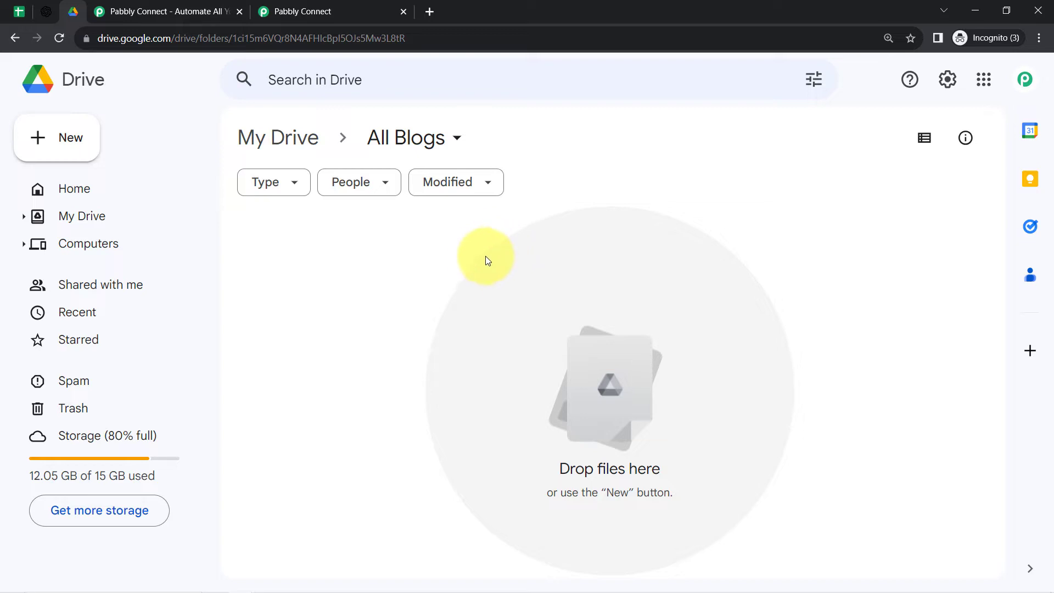
{"action": "left_click", "coordinate": [18, 11]}
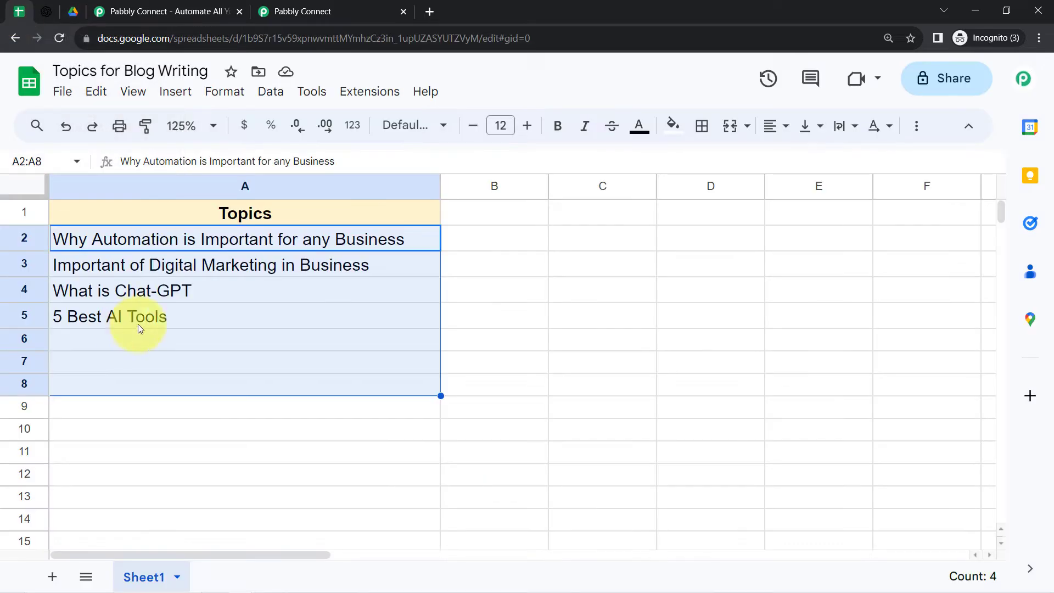
{"action": "left_click", "coordinate": [117, 433]}
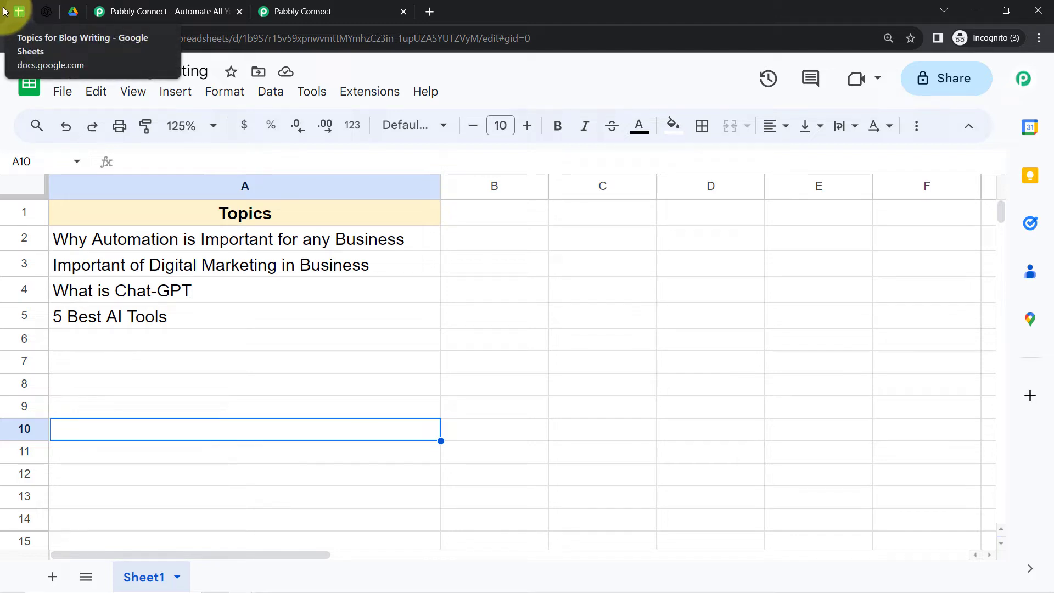
{"action": "left_click", "coordinate": [37, 11]}
{"action": "left_click", "coordinate": [73, 10]}
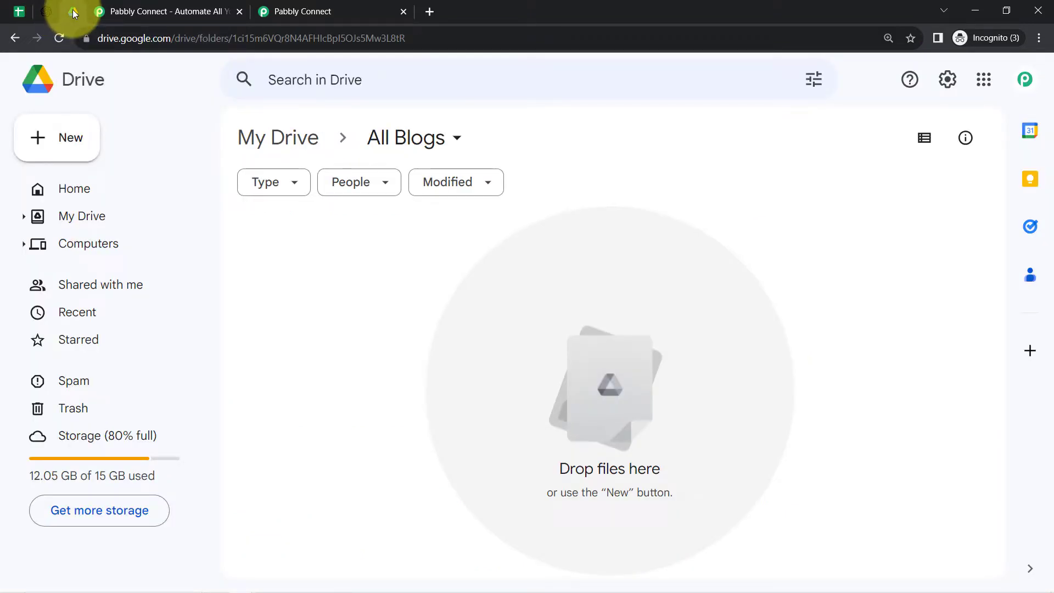
Look over the Pabbly Connect landing page, including its headline and sign-up option.
{"action": "left_click", "coordinate": [119, 9]}
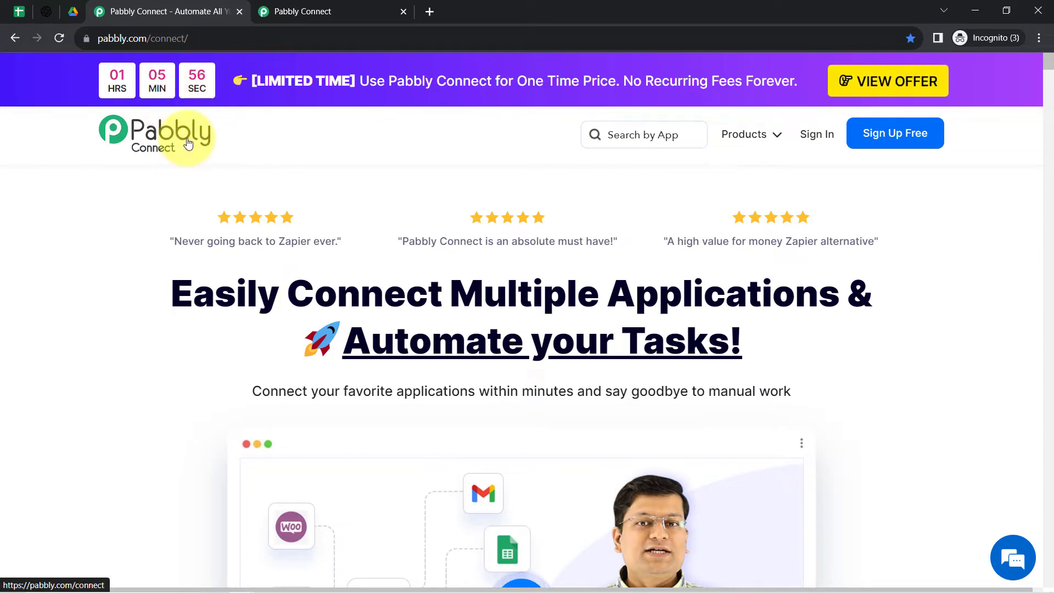
{"action": "left_click_drag", "start_coordinate": [196, 297], "coordinate": [764, 398]}
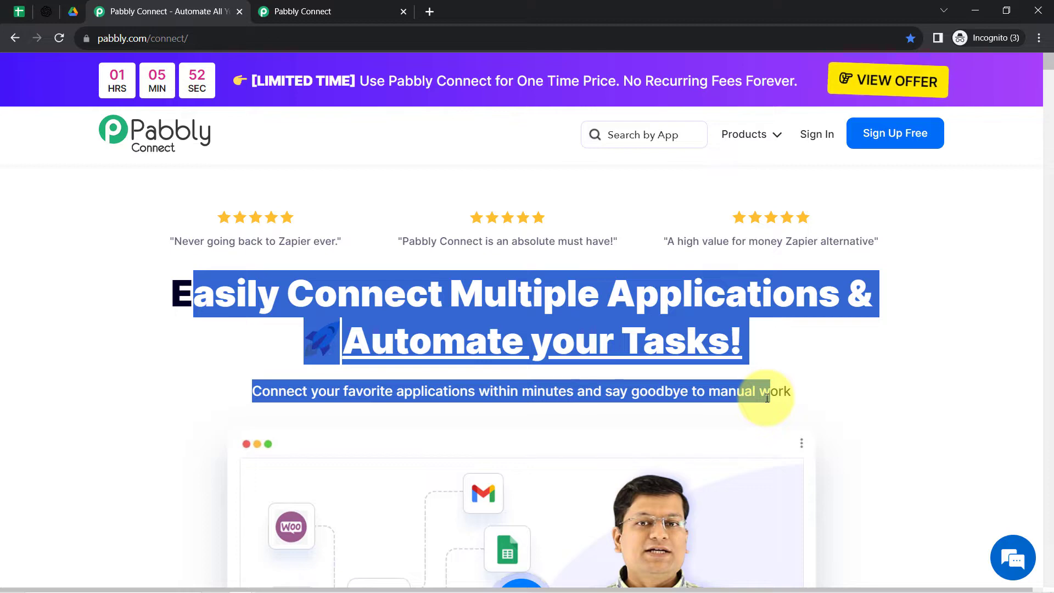
{"action": "left_click", "coordinate": [275, 6]}
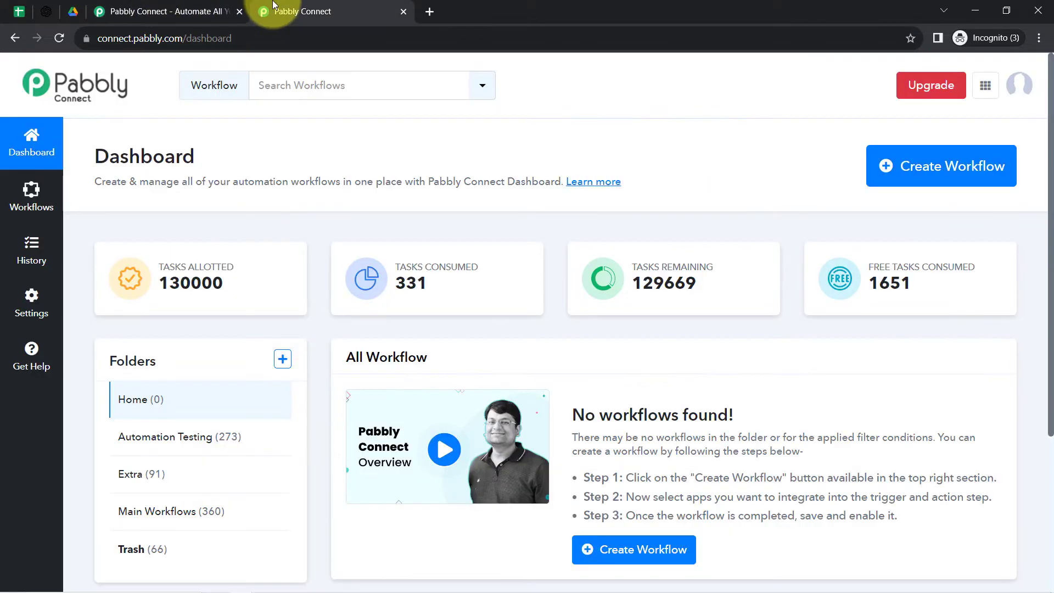
{"action": "left_click", "coordinate": [195, 12]}
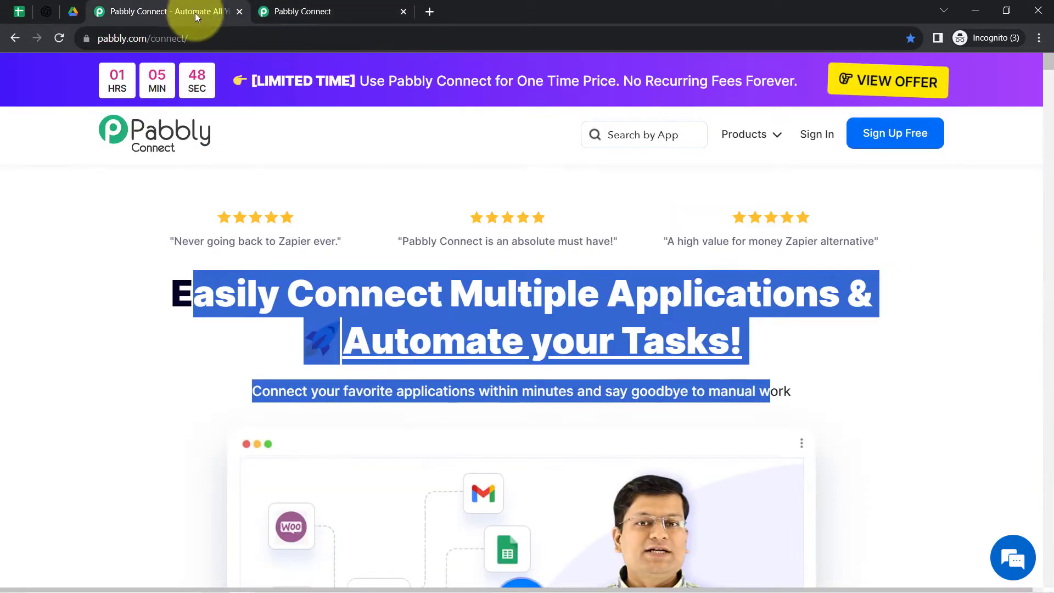
{"action": "left_click", "coordinate": [358, 390]}
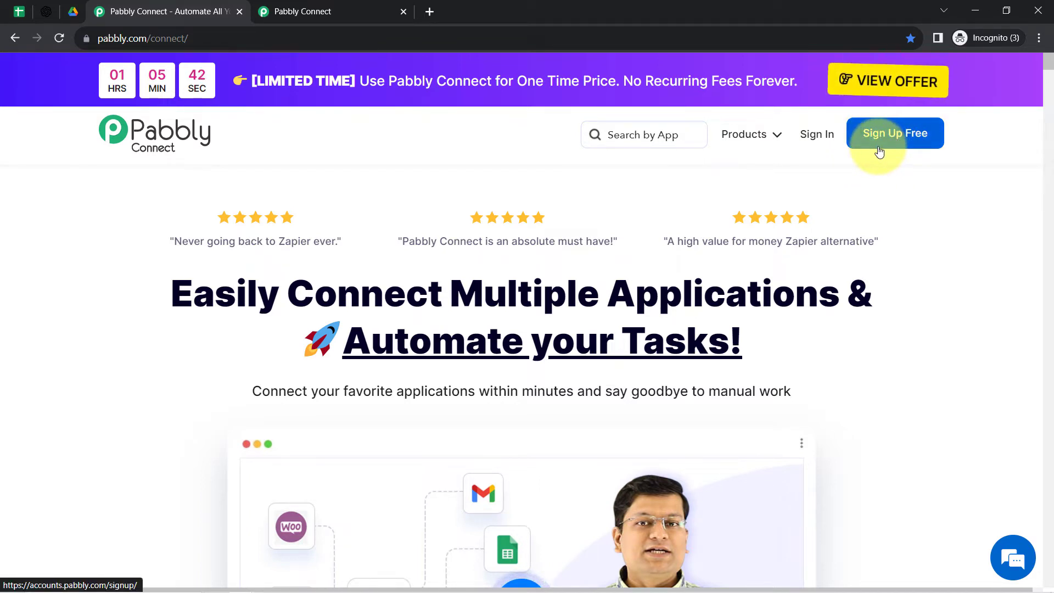
Create a workflow named "Automate Content Creation & Content Drafting Process" from the Pabbly Connect dashboard.
{"action": "left_click", "coordinate": [299, 10]}
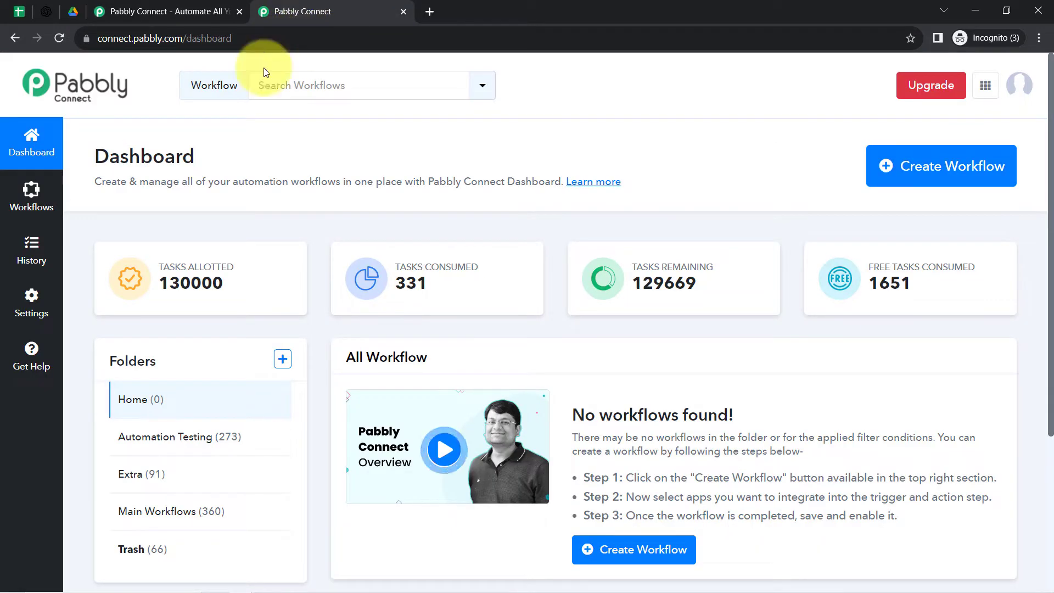
{"action": "left_click_drag", "start_coordinate": [85, 159], "coordinate": [201, 157]}
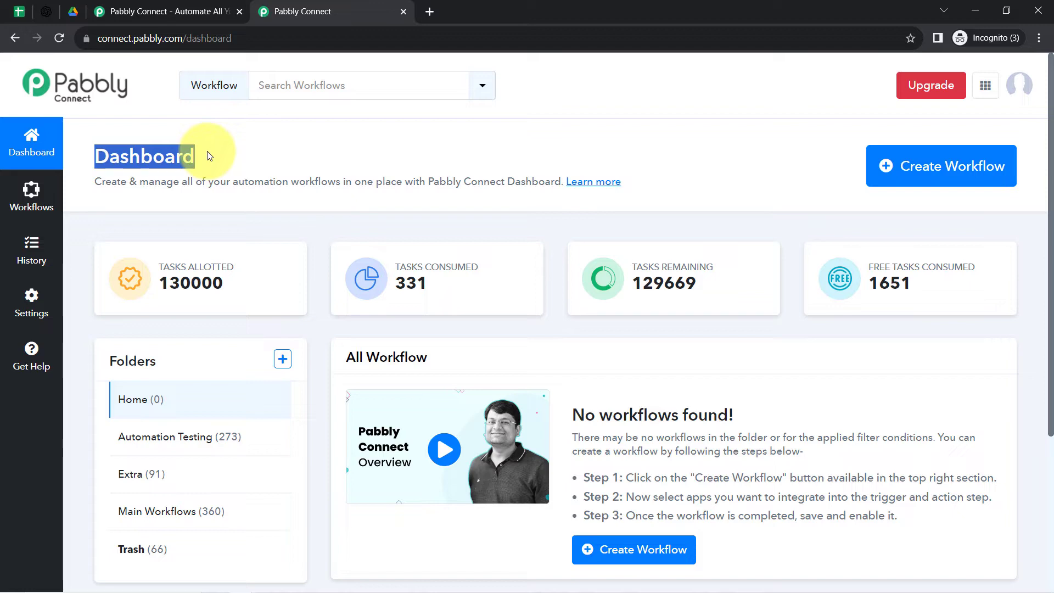
{"action": "left_click", "coordinate": [911, 171]}
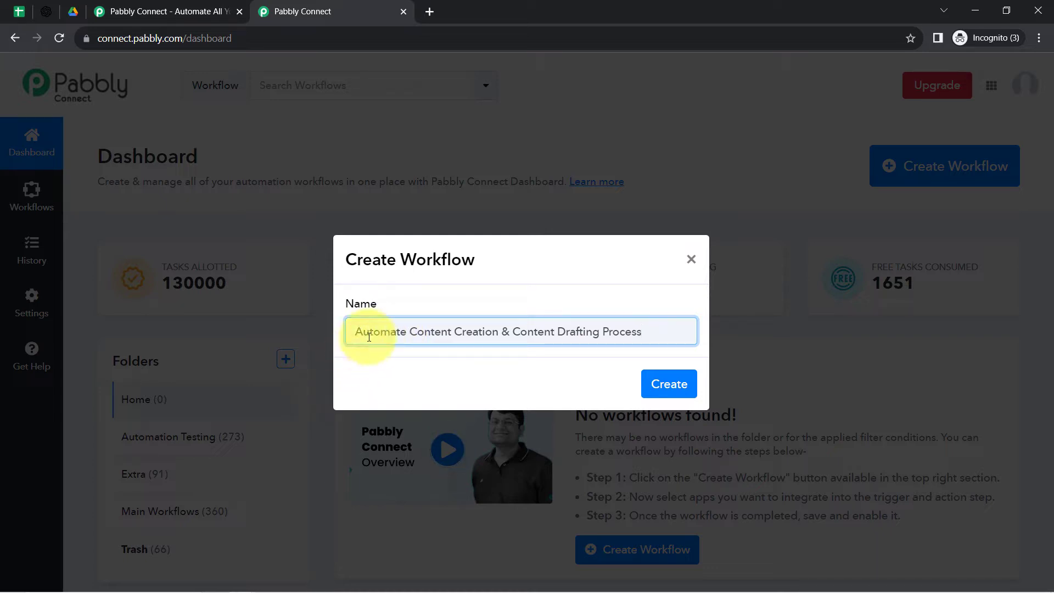
{"action": "left_click_drag", "start_coordinate": [369, 336], "coordinate": [644, 330]}
{"action": "left_click", "coordinate": [637, 332]}
{"action": "left_click", "coordinate": [670, 383]}
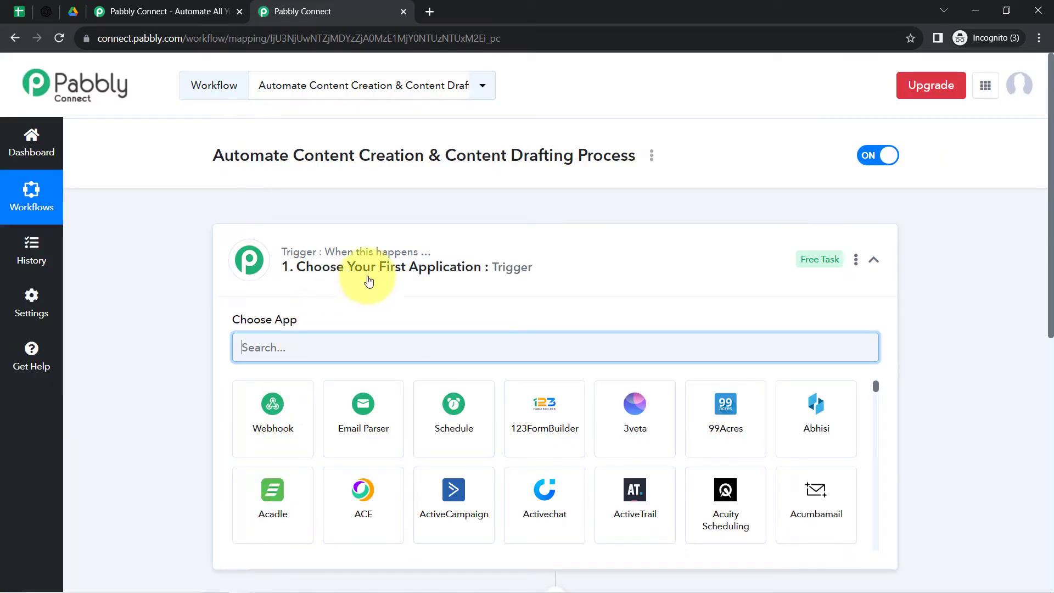
Choose Google Sheets as the workflow's trigger application.
{"action": "left_click", "coordinate": [374, 258]}
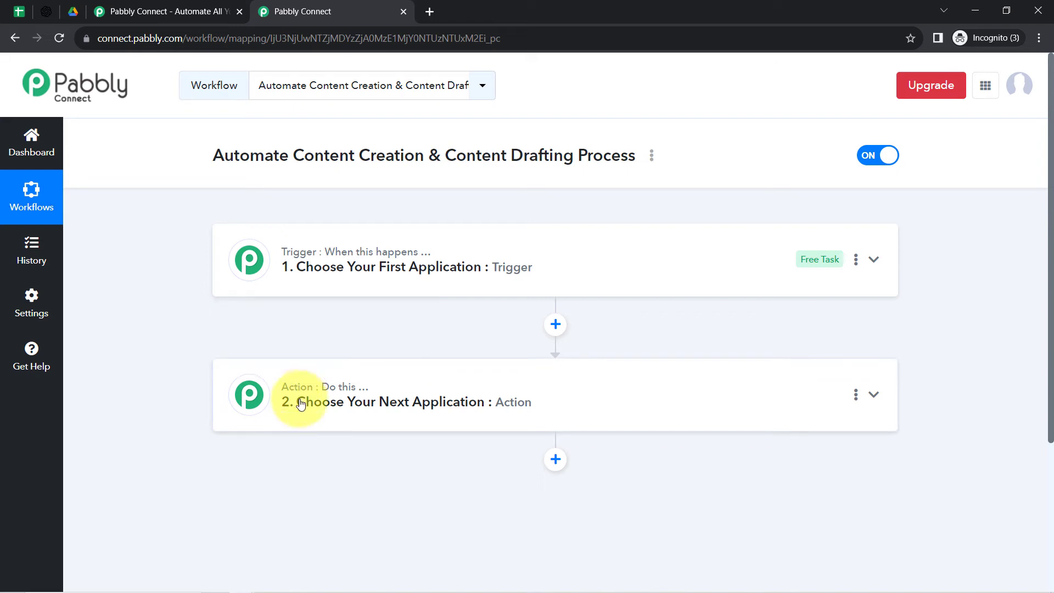
{"action": "left_click", "coordinate": [462, 265]}
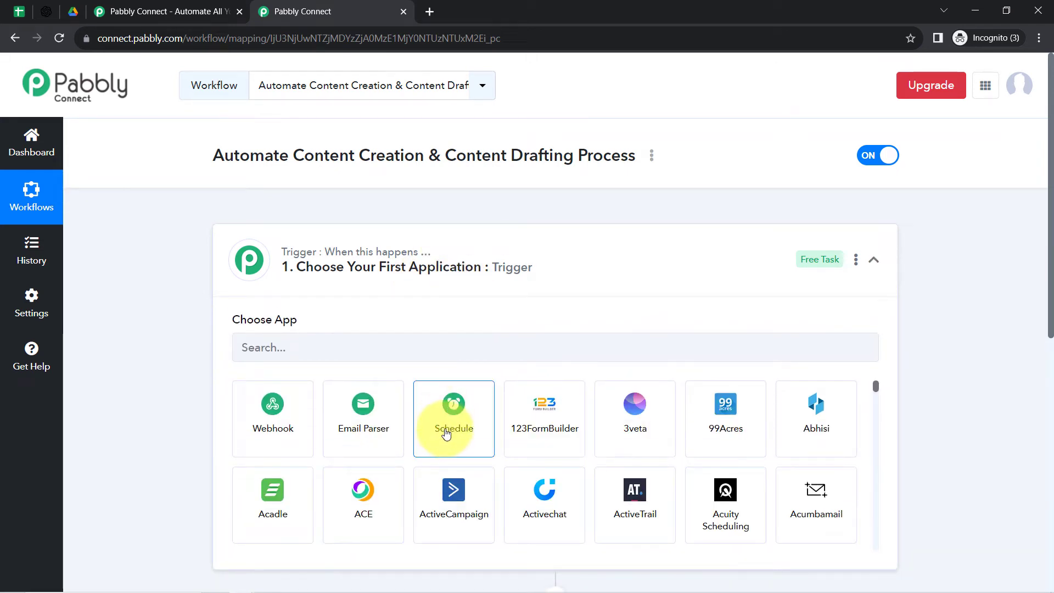
{"action": "left_click_drag", "start_coordinate": [239, 148], "coordinate": [306, 153]}
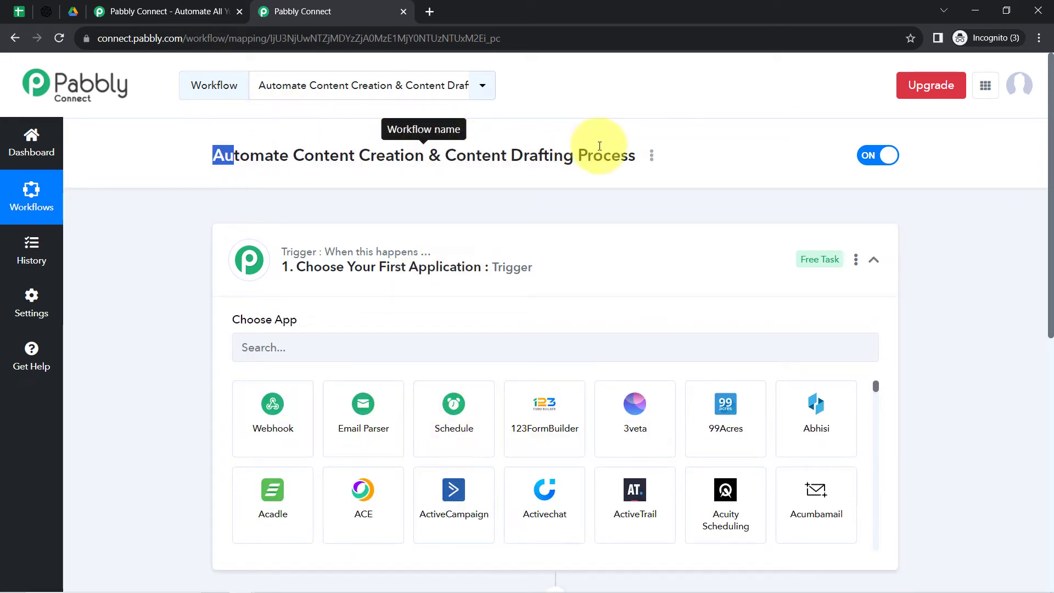
{"action": "left_click", "coordinate": [319, 362]}
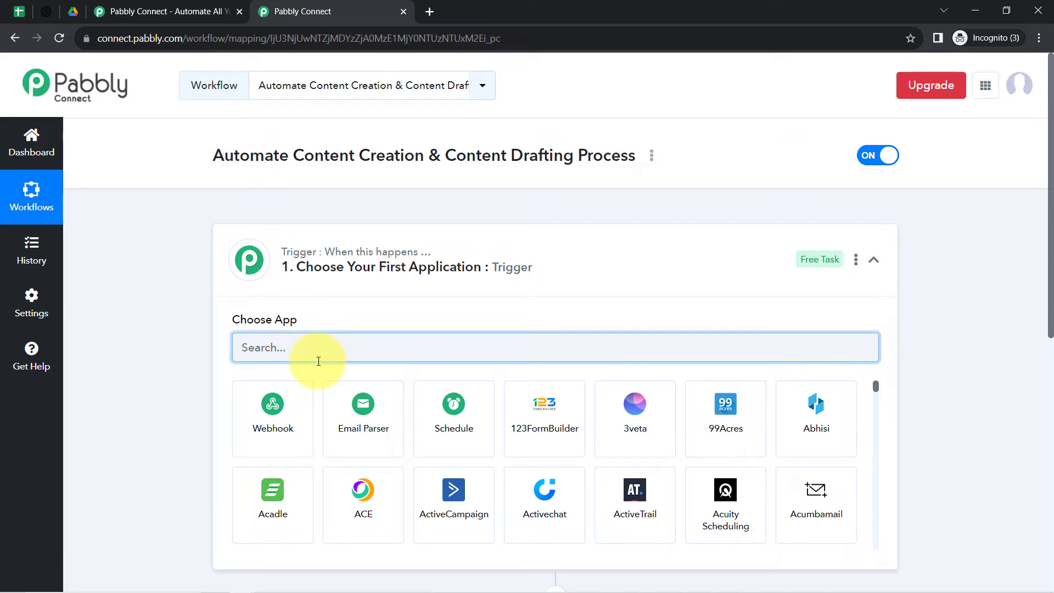
{"action": "type", "text": "sheet"}
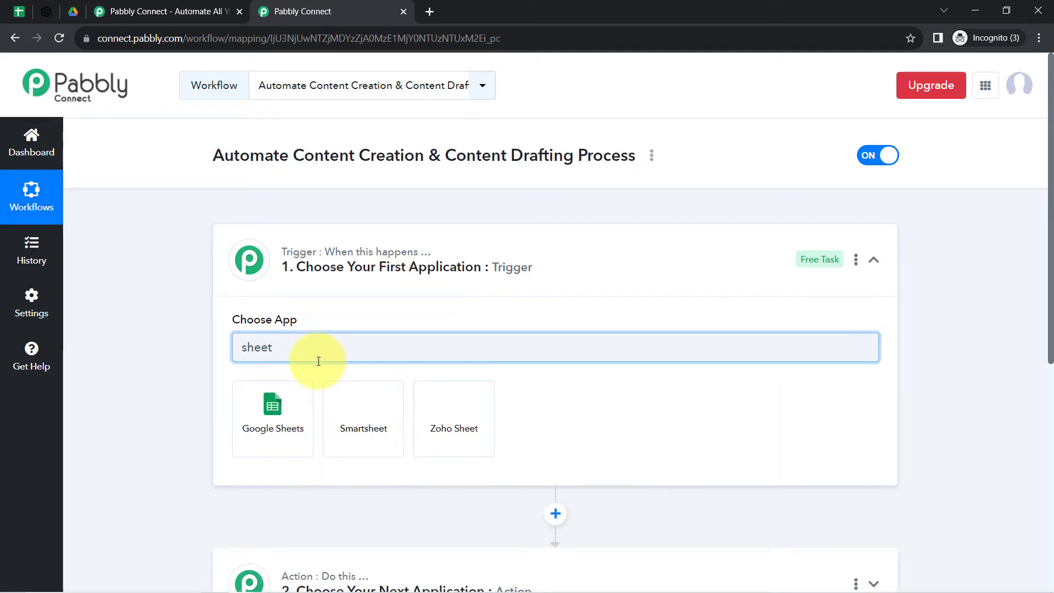
{"action": "left_click", "coordinate": [265, 404]}
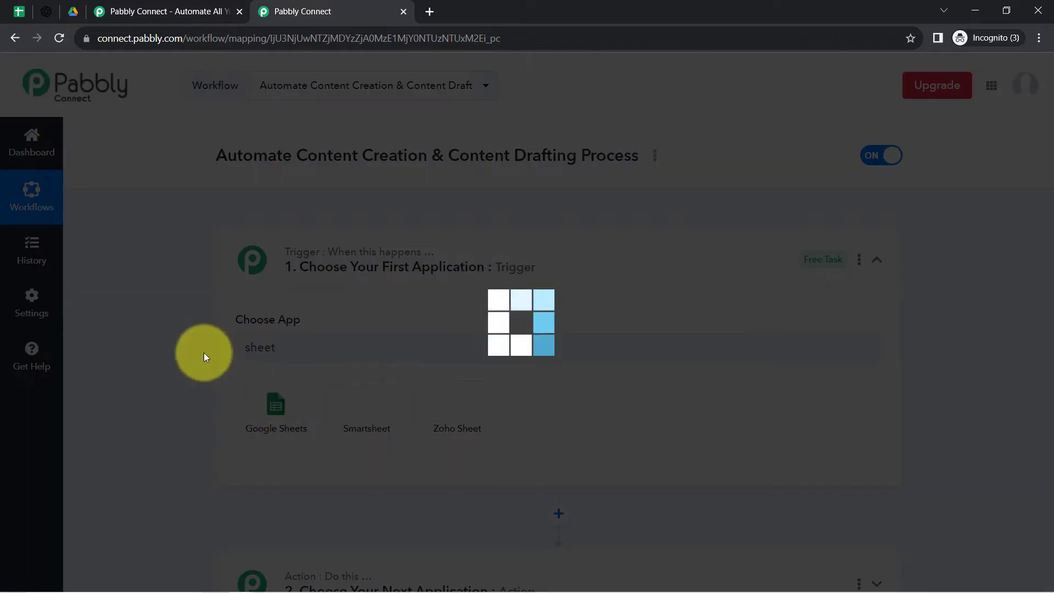
Choose OpenAI as the application for the workflow's first action step.
{"action": "scroll", "coordinate": [455, 314], "scroll_direction": "down", "scroll_amount": 5}
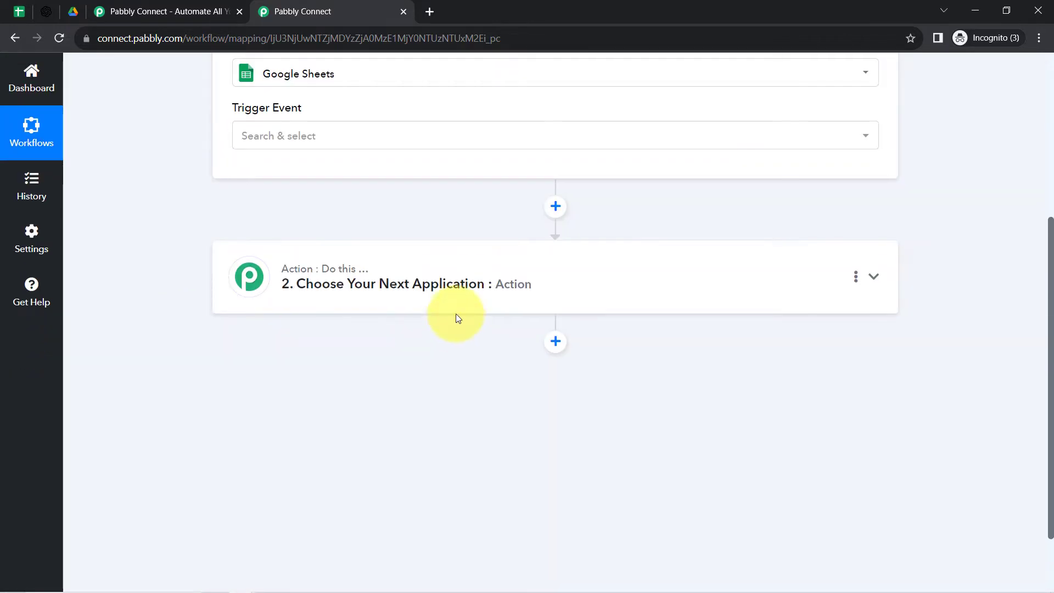
{"action": "left_click", "coordinate": [434, 302]}
{"action": "left_click", "coordinate": [302, 365]}
{"action": "type", "text": "o"}
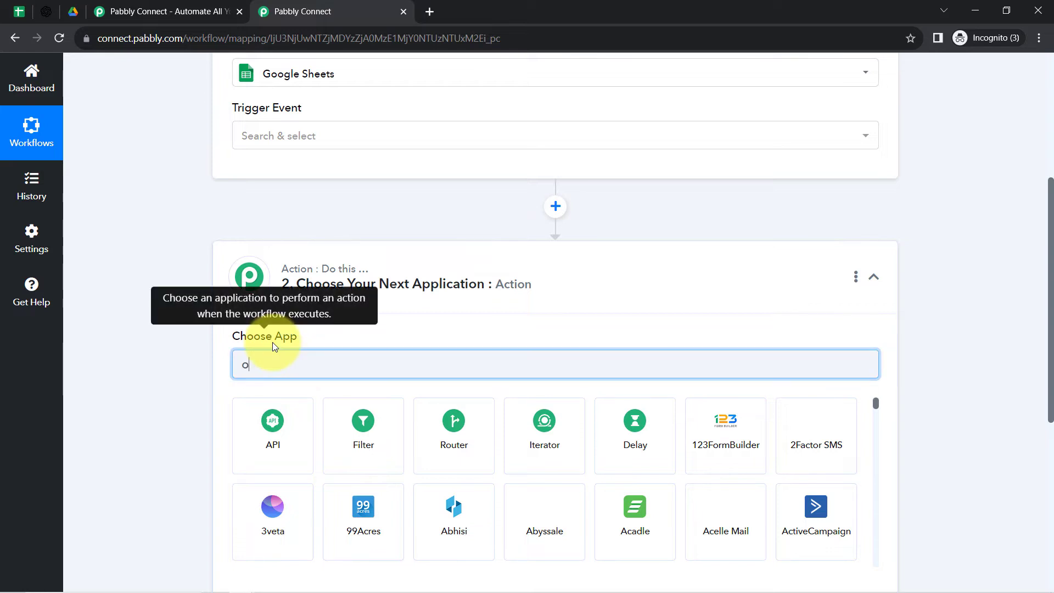
{"action": "type", "text": "pena"}
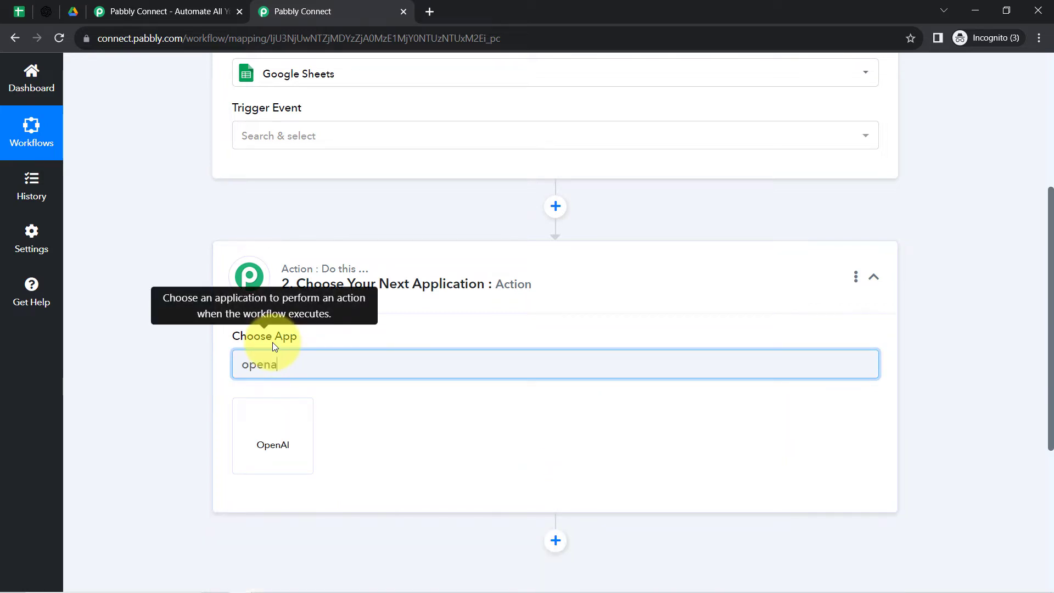
{"action": "left_click", "coordinate": [257, 433]}
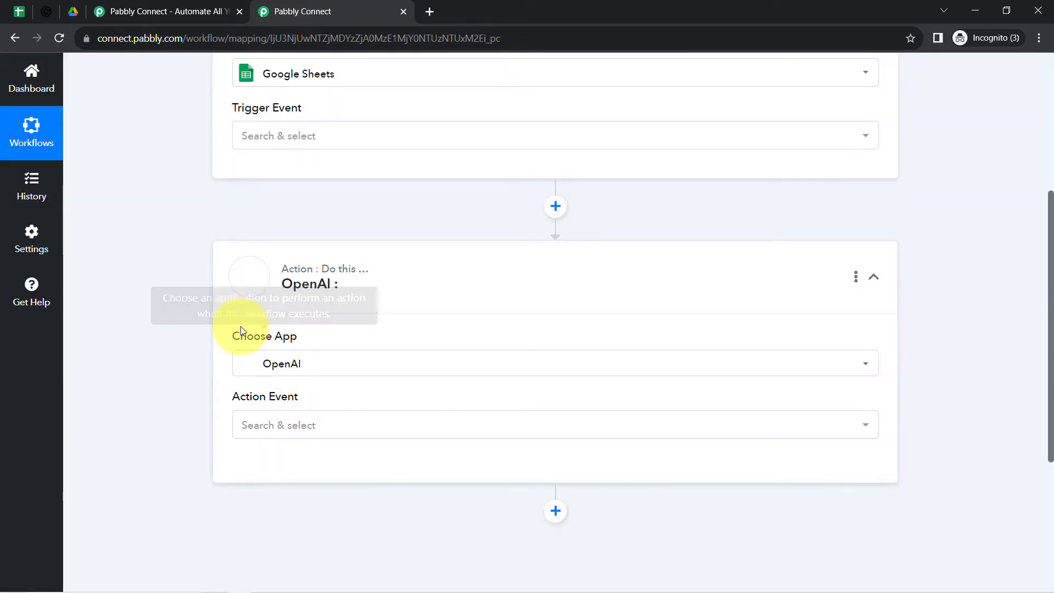
Add another action step after OpenAI and choose Google Drive as its application.
{"action": "scroll", "coordinate": [196, 373], "scroll_direction": "down", "scroll_amount": 5}
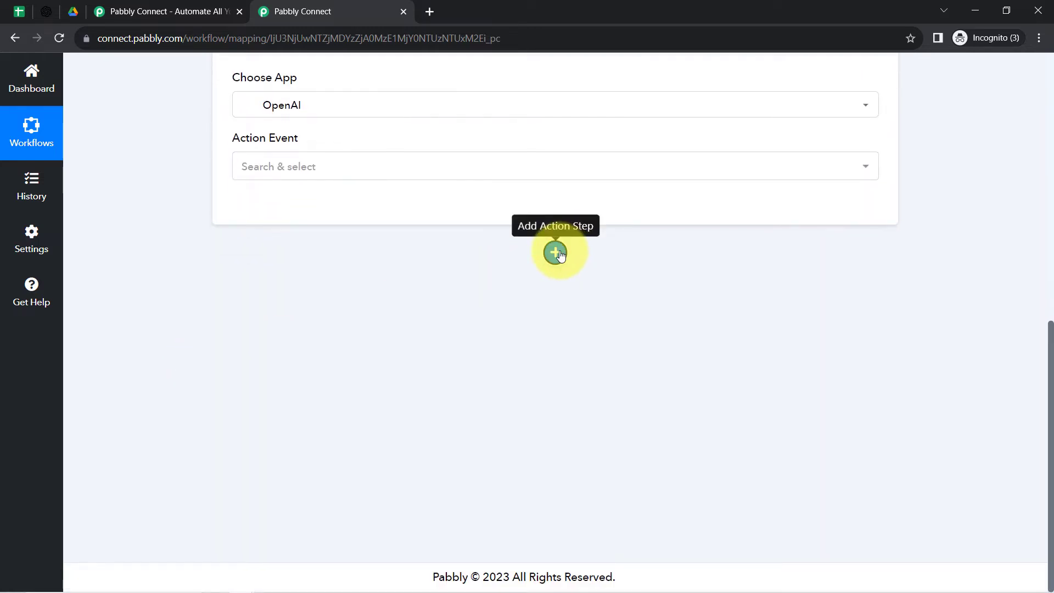
{"action": "left_click", "coordinate": [555, 252]}
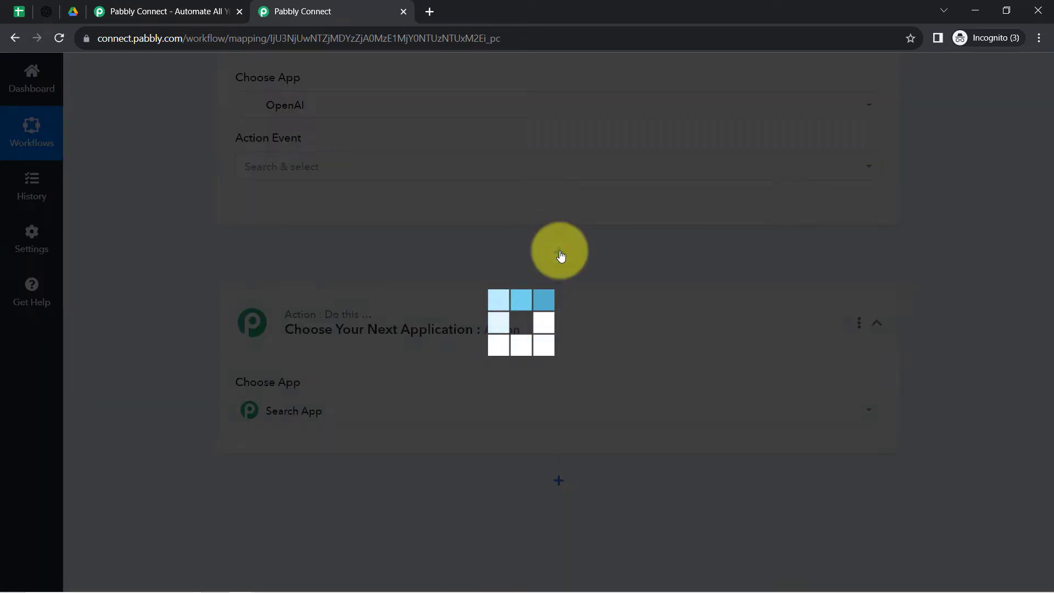
{"action": "left_click", "coordinate": [281, 409]}
{"action": "type", "text": "dri"}
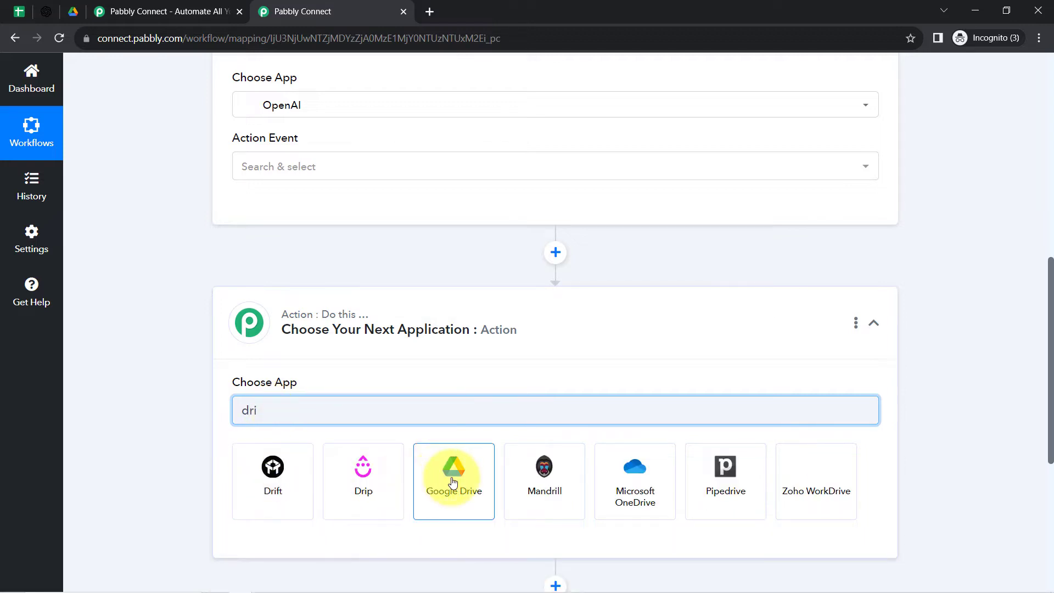
{"action": "left_click", "coordinate": [453, 483]}
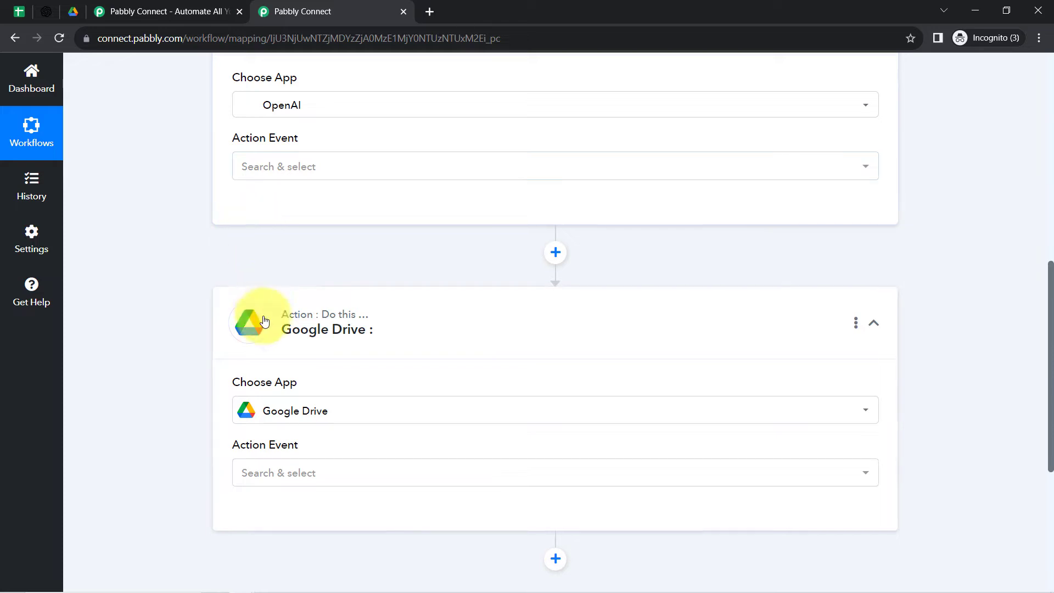
Review the Google Sheets trigger and OpenAI action against the topics listed in the spreadsheet.
{"action": "scroll", "coordinate": [264, 321], "scroll_direction": "up", "scroll_amount": 5}
{"action": "scroll", "coordinate": [264, 321], "scroll_direction": "up", "scroll_amount": 5}
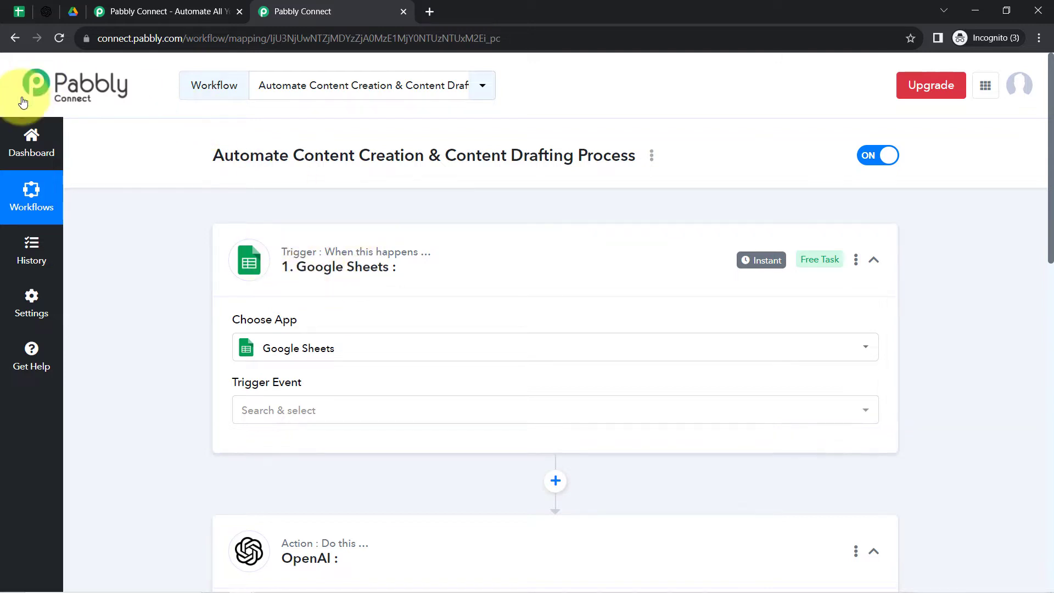
{"action": "left_click", "coordinate": [17, 11]}
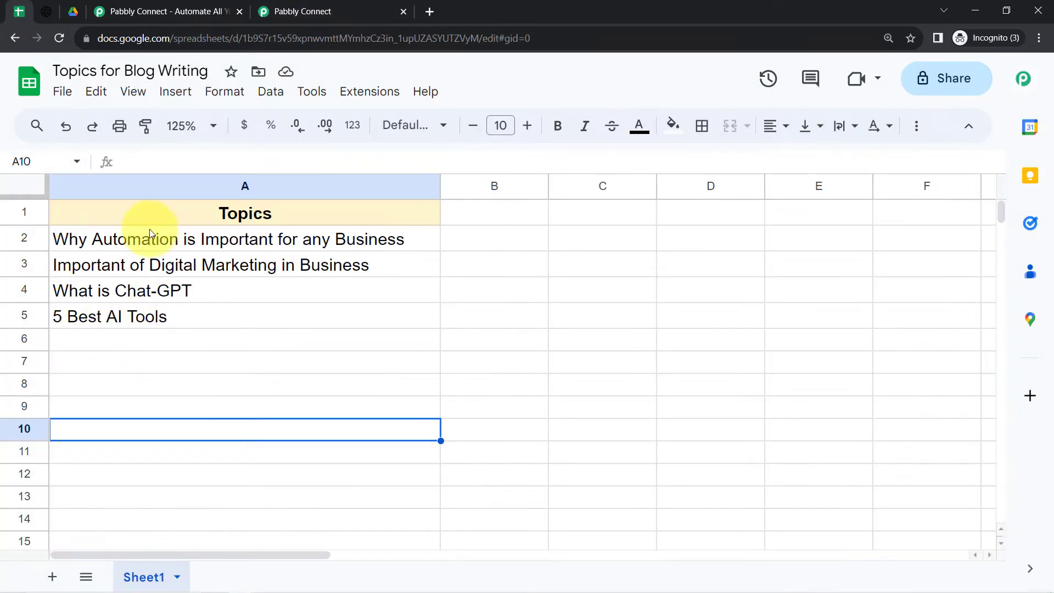
{"action": "left_click", "coordinate": [329, 12]}
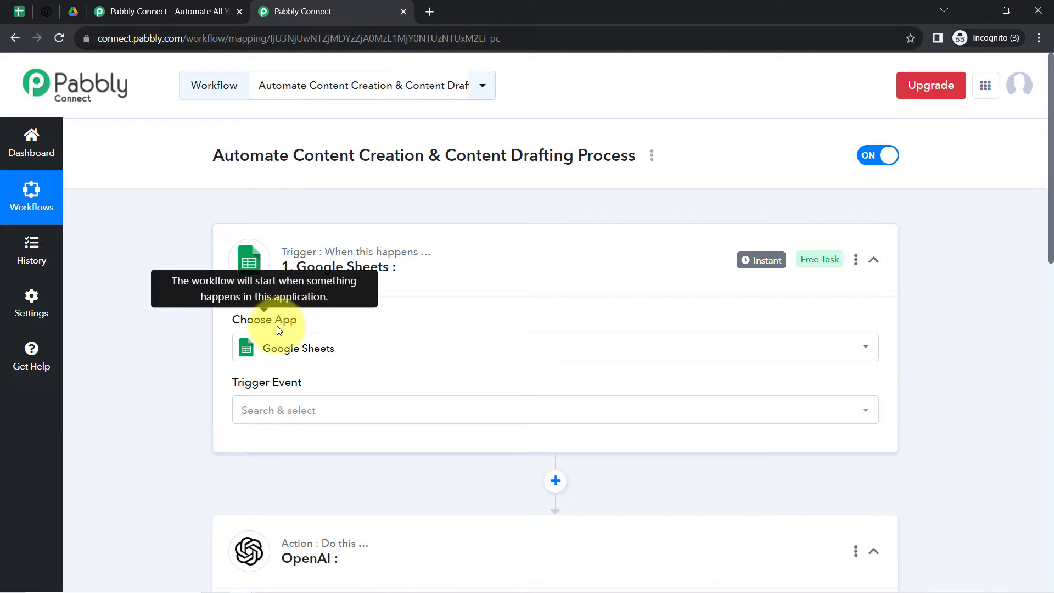
{"action": "scroll", "coordinate": [277, 325], "scroll_direction": "down", "scroll_amount": 1}
{"action": "scroll", "coordinate": [179, 343], "scroll_direction": "down", "scroll_amount": 2}
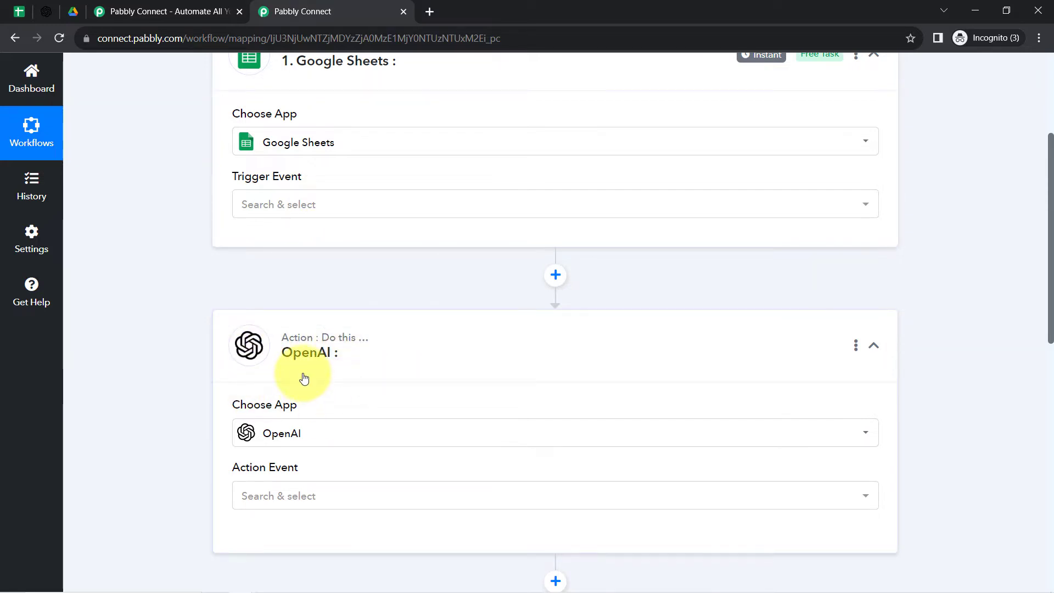
Set the Google Sheets trigger event to New or Updated Spreadsheet Row.
{"action": "scroll", "coordinate": [304, 378], "scroll_direction": "down", "scroll_amount": 5}
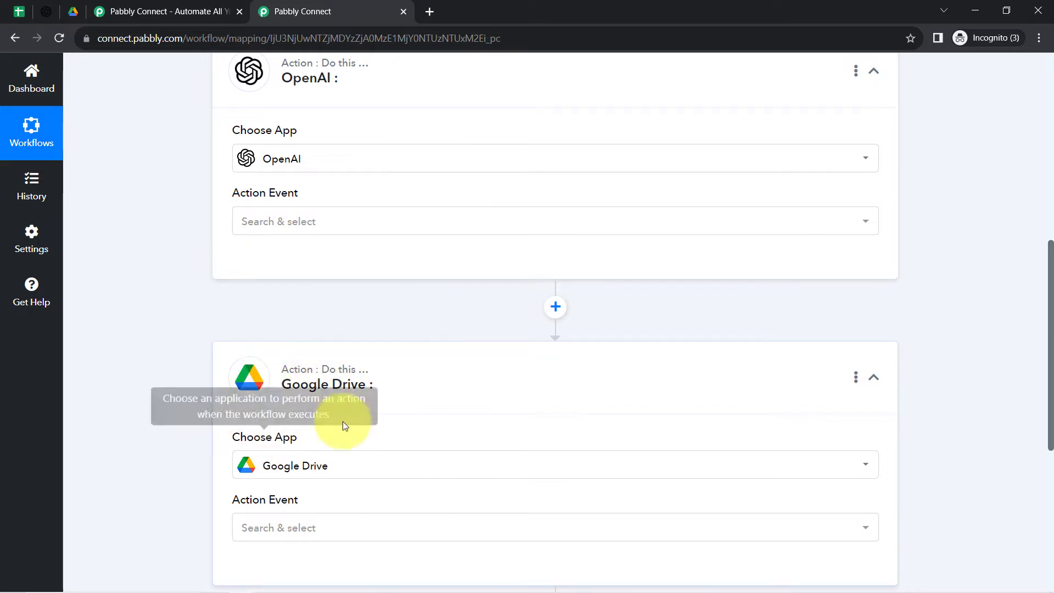
{"action": "scroll", "coordinate": [346, 381], "scroll_direction": "up", "scroll_amount": 9}
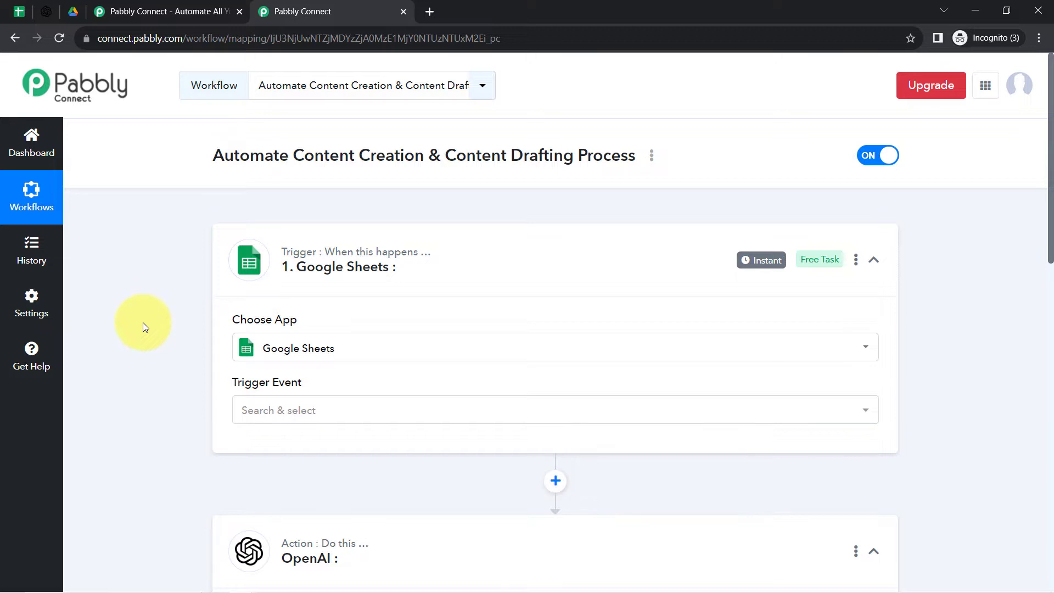
{"action": "scroll", "coordinate": [143, 322], "scroll_direction": "down", "scroll_amount": 1}
{"action": "left_click", "coordinate": [260, 350]}
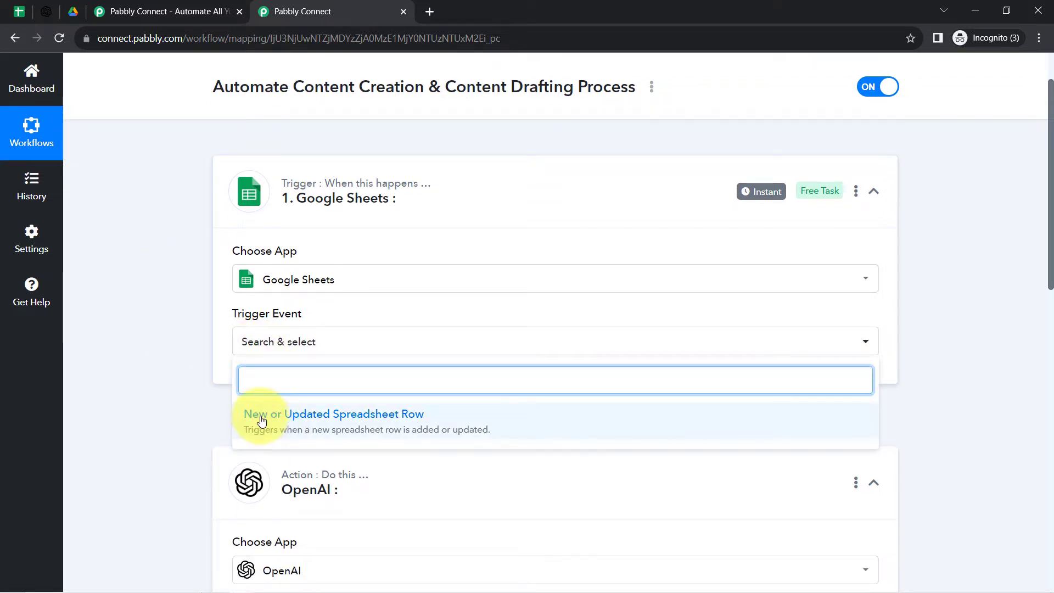
{"action": "left_click", "coordinate": [319, 419]}
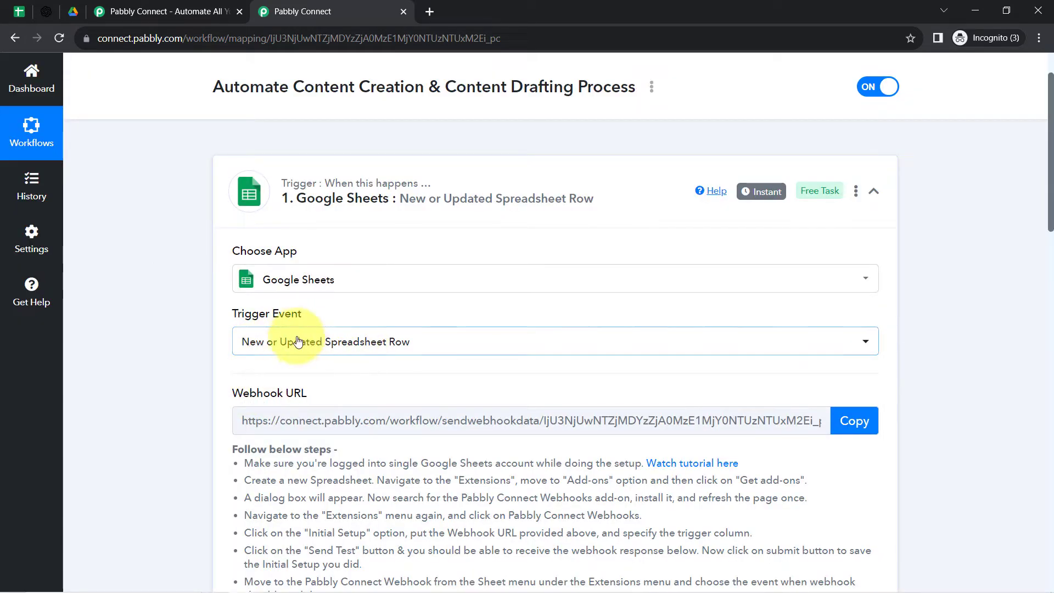
Review the Google Sheets trigger's webhook setup instructions alongside the topics spreadsheet, and copy the trigger's webhook URL.
{"action": "left_click", "coordinate": [17, 11]}
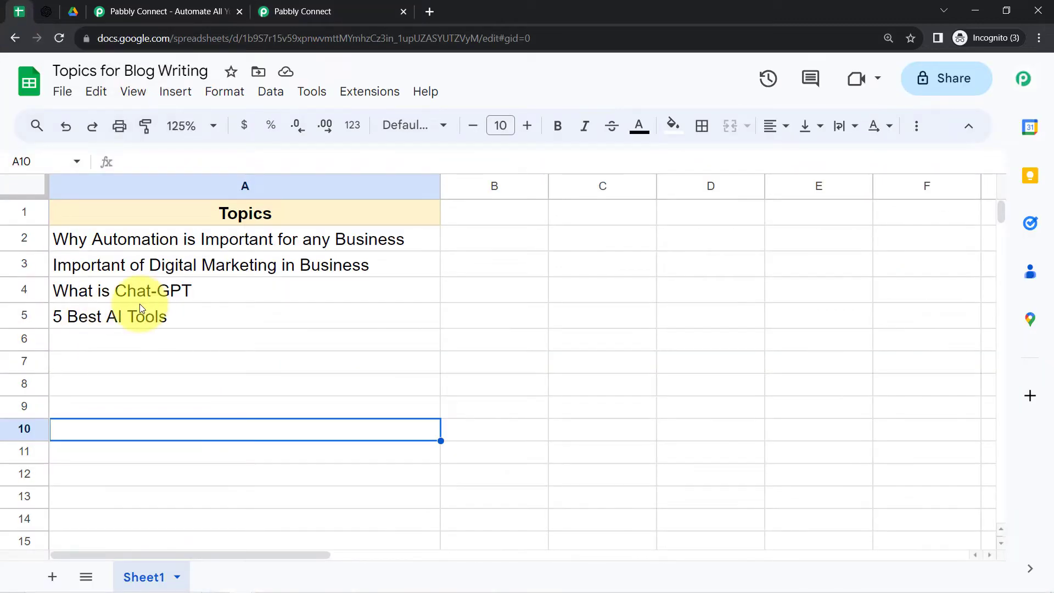
{"action": "left_click", "coordinate": [300, 11]}
{"action": "scroll", "coordinate": [278, 383], "scroll_direction": "down", "scroll_amount": 1}
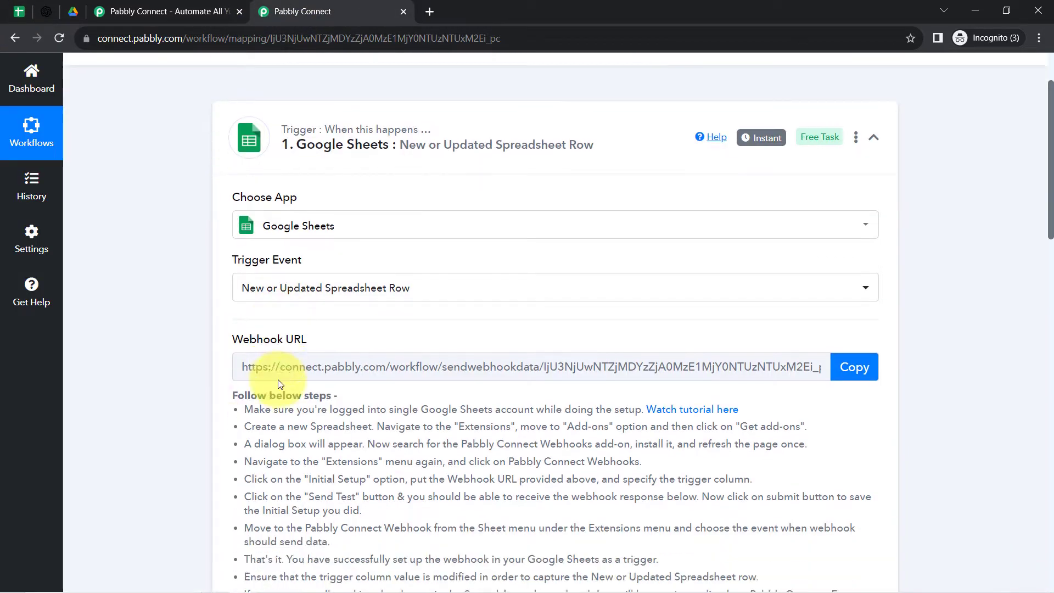
{"action": "scroll", "coordinate": [278, 383], "scroll_direction": "down", "scroll_amount": 2}
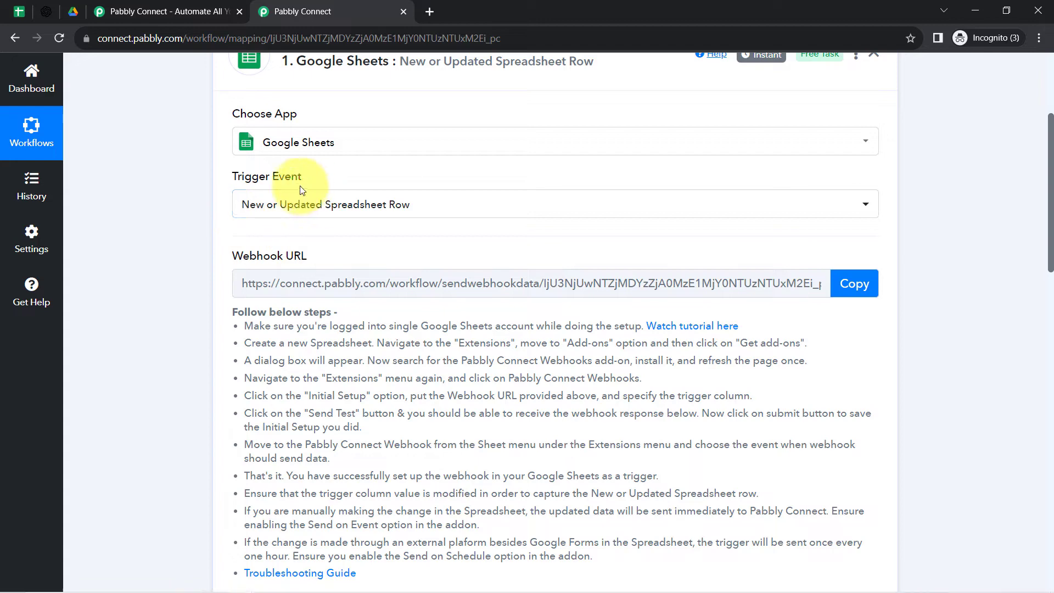
{"action": "left_click", "coordinate": [18, 11]}
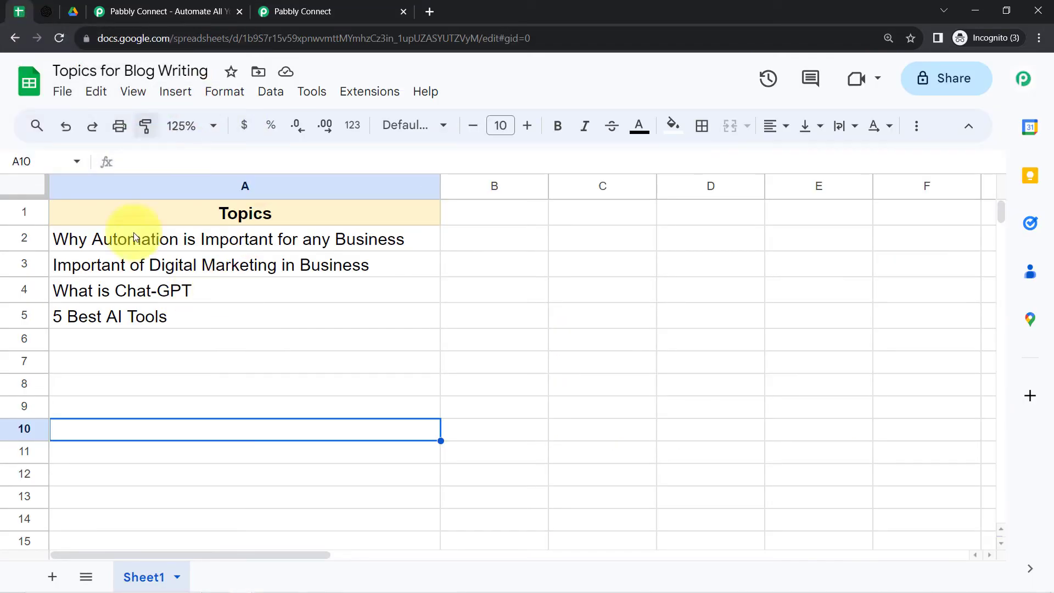
{"action": "left_click", "coordinate": [320, 6]}
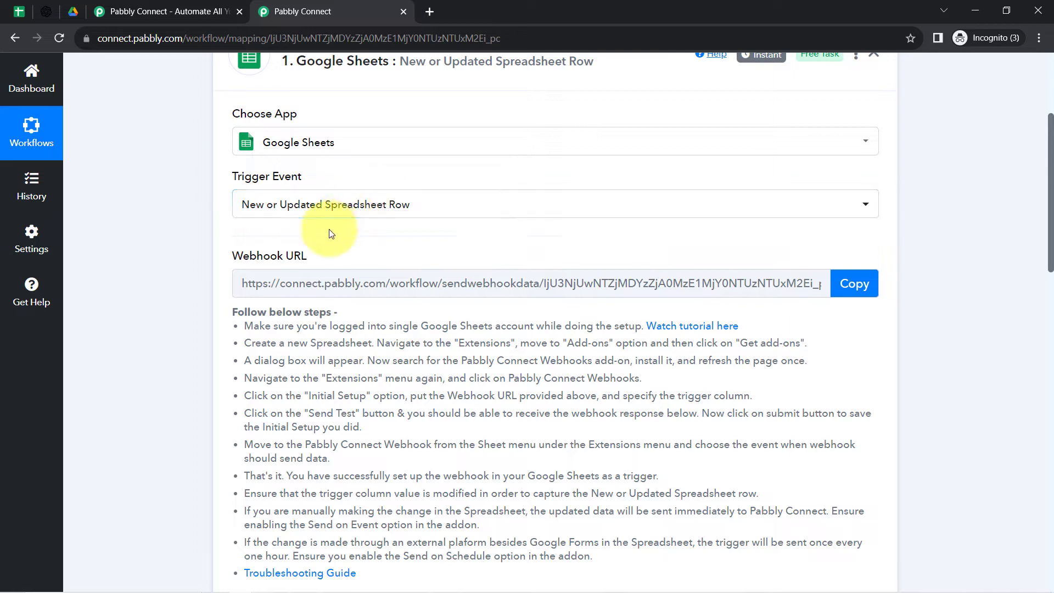
{"action": "left_click_drag", "start_coordinate": [250, 257], "coordinate": [307, 256]}
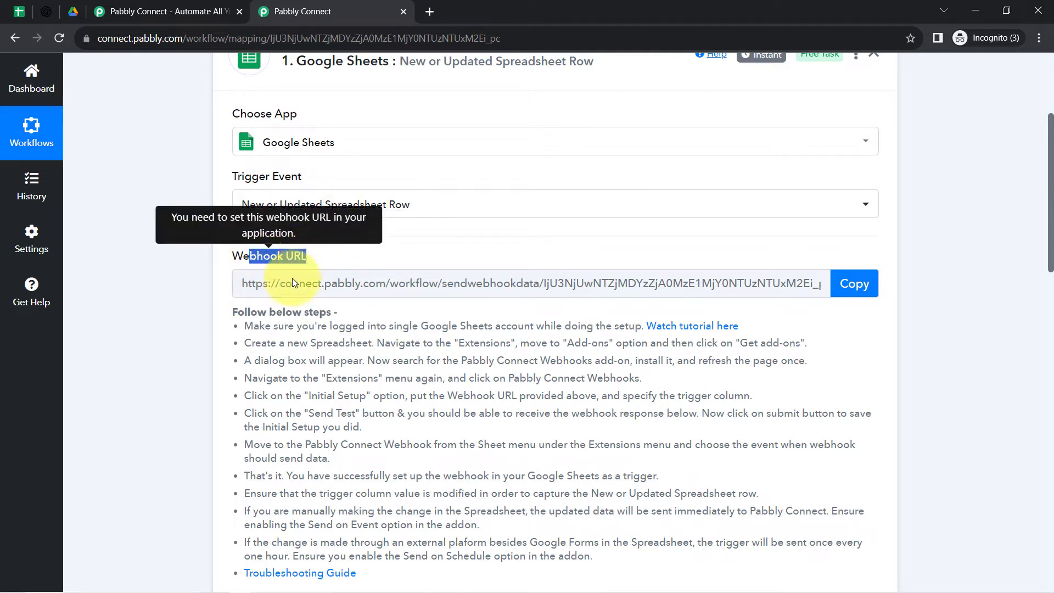
{"action": "left_click_drag", "start_coordinate": [244, 312], "coordinate": [345, 527]}
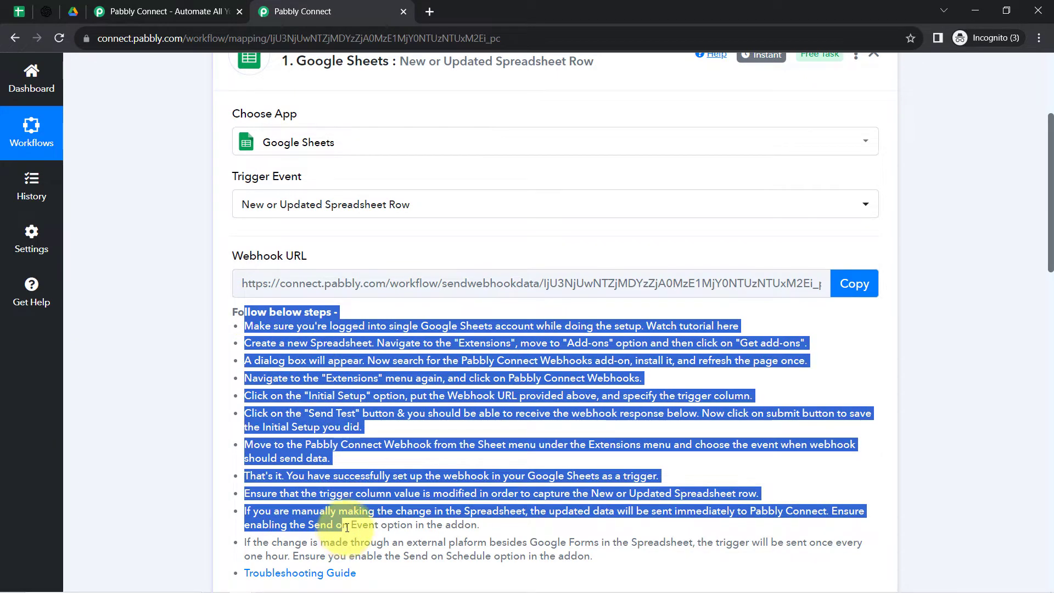
{"action": "left_click", "coordinate": [842, 283]}
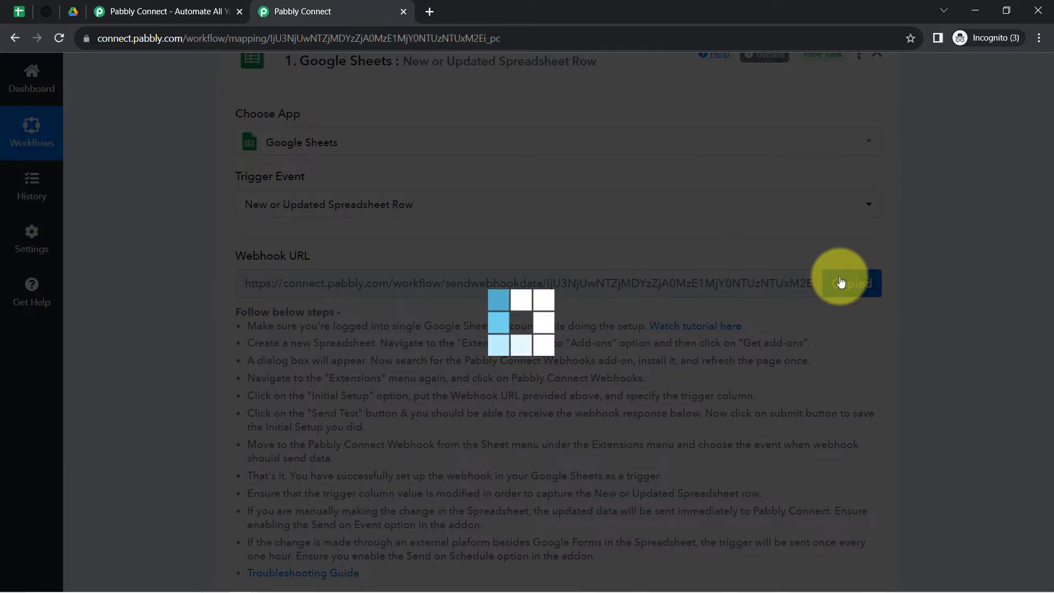
From the topics spreadsheet, search the Google Workspace Marketplace for the Pabbly Connect Webhooks add-on, and close the marketplace.
{"action": "left_click", "coordinate": [19, 5]}
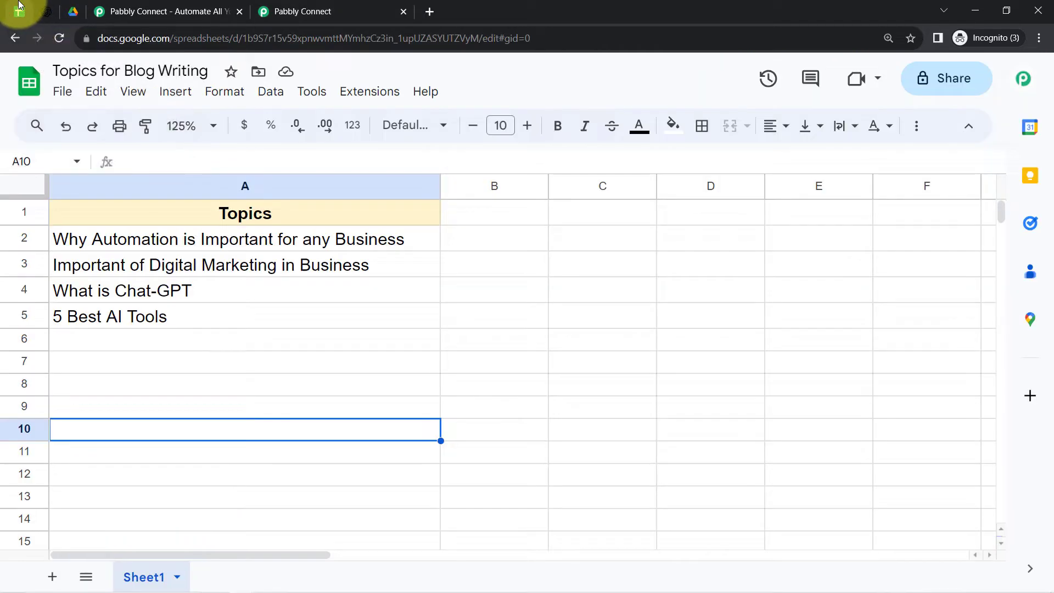
{"action": "left_click", "coordinate": [367, 94]}
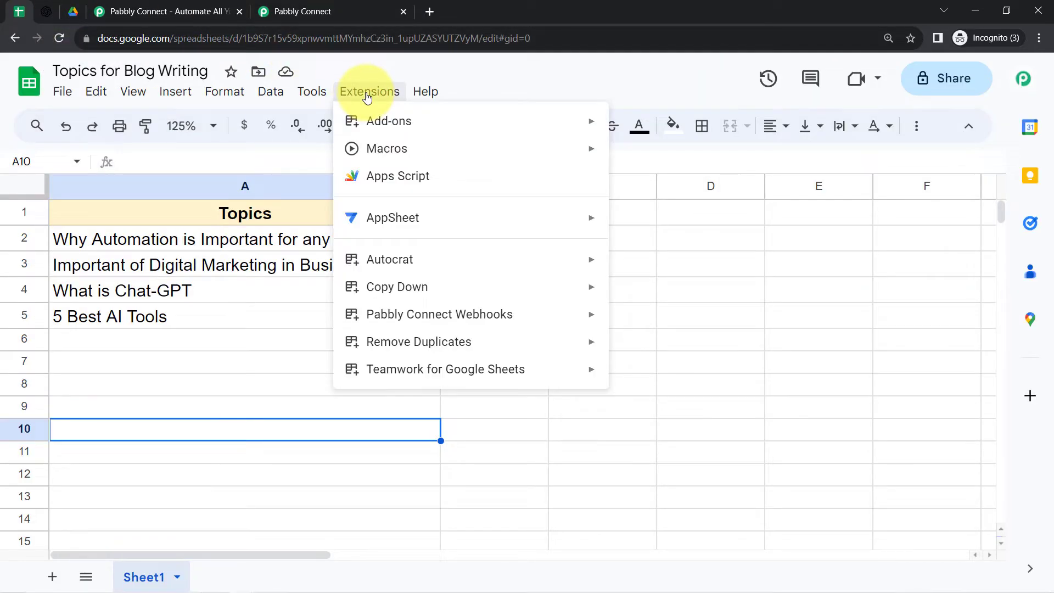
{"action": "mouse_move", "coordinate": [438, 124]}
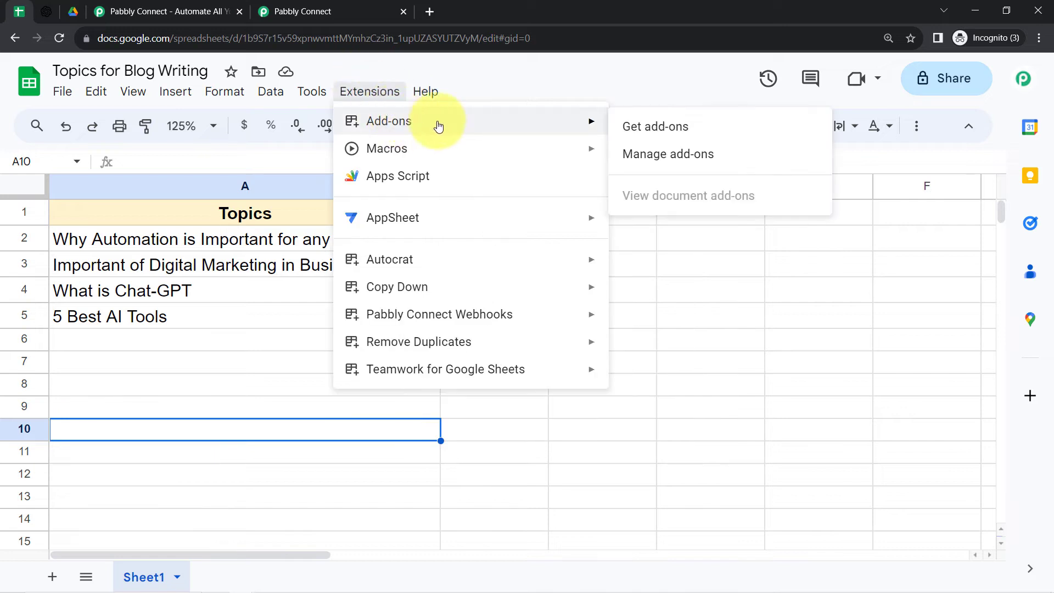
{"action": "left_click", "coordinate": [665, 130]}
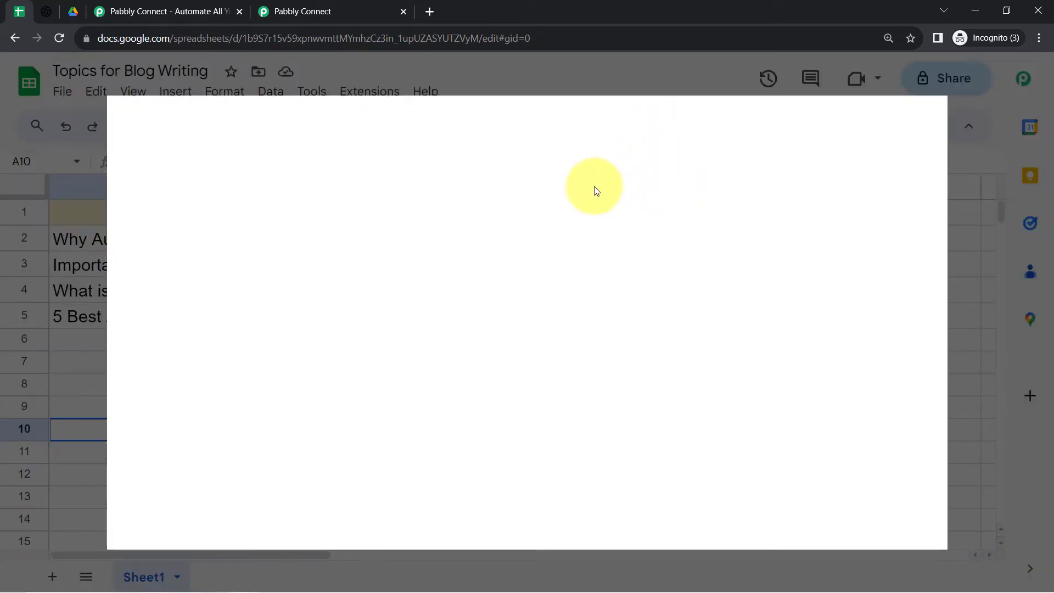
{"action": "left_click", "coordinate": [531, 126]}
{"action": "type", "text": "pabbly"}
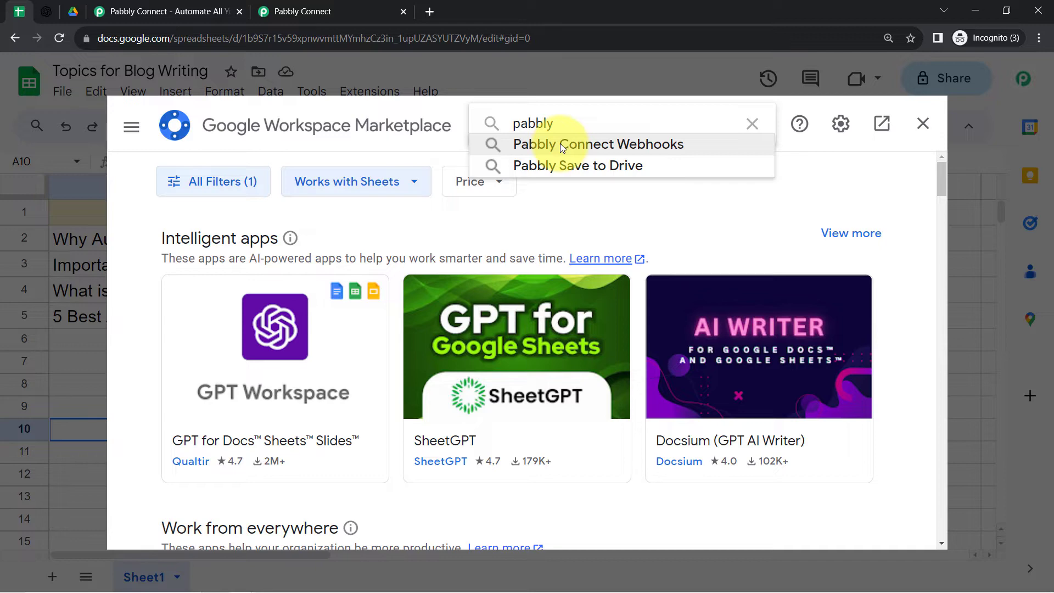
{"action": "left_click", "coordinate": [560, 143]}
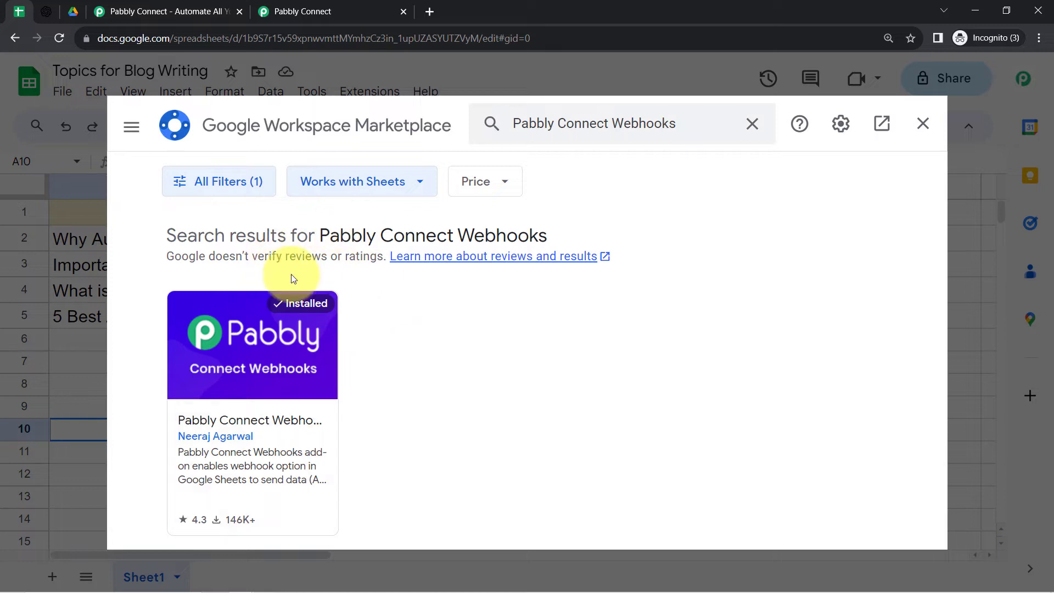
{"action": "left_click", "coordinate": [922, 124]}
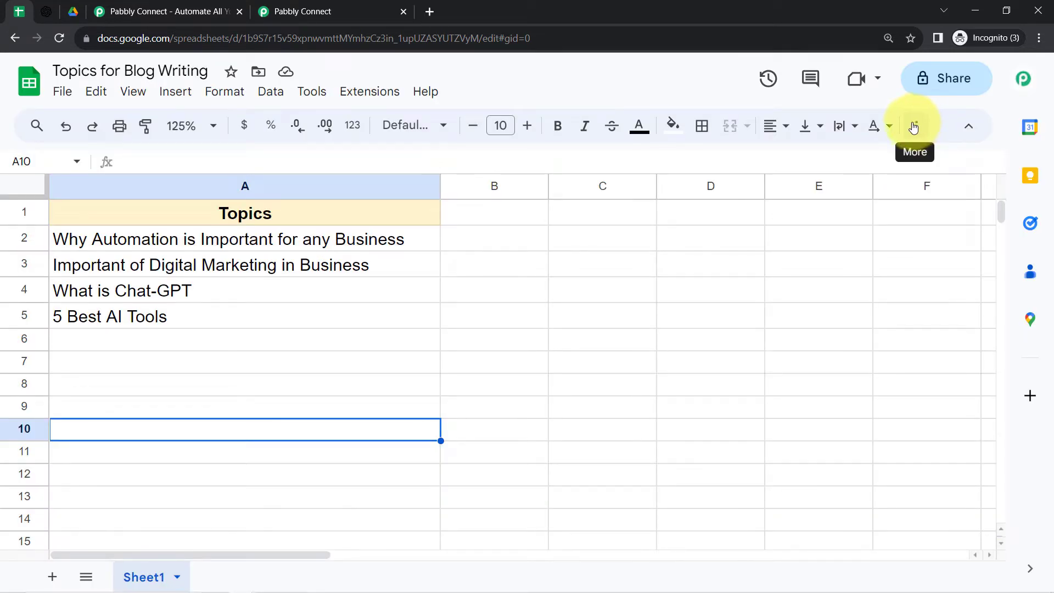
Open the Pabbly Connect Webhooks add-on's Initial Setup in the topics spreadsheet and enter the webhook URL copied from the workflow's trigger.
{"action": "left_click", "coordinate": [360, 99]}
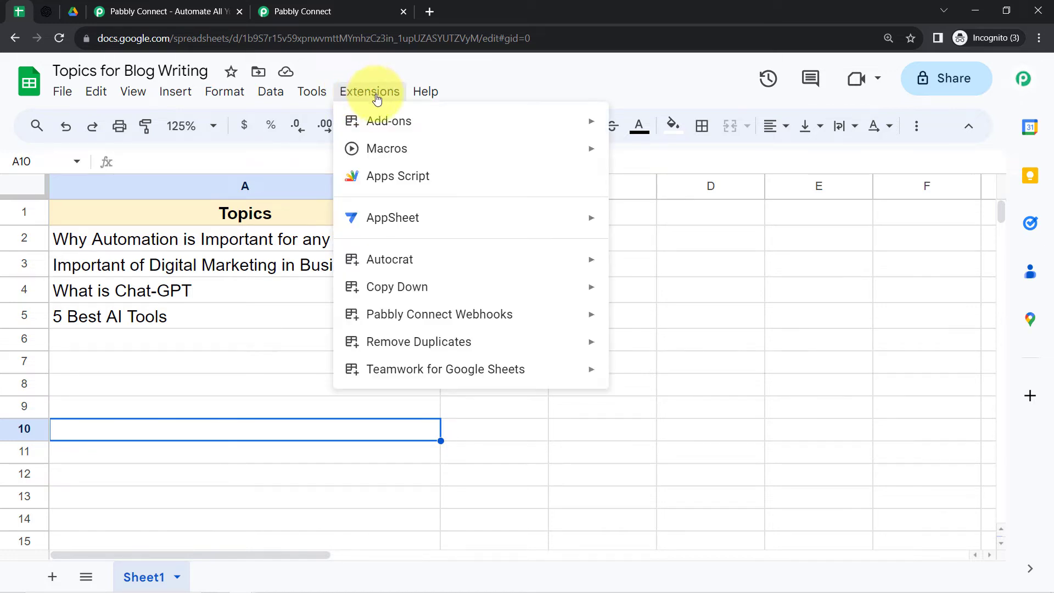
{"action": "mouse_move", "coordinate": [405, 311]}
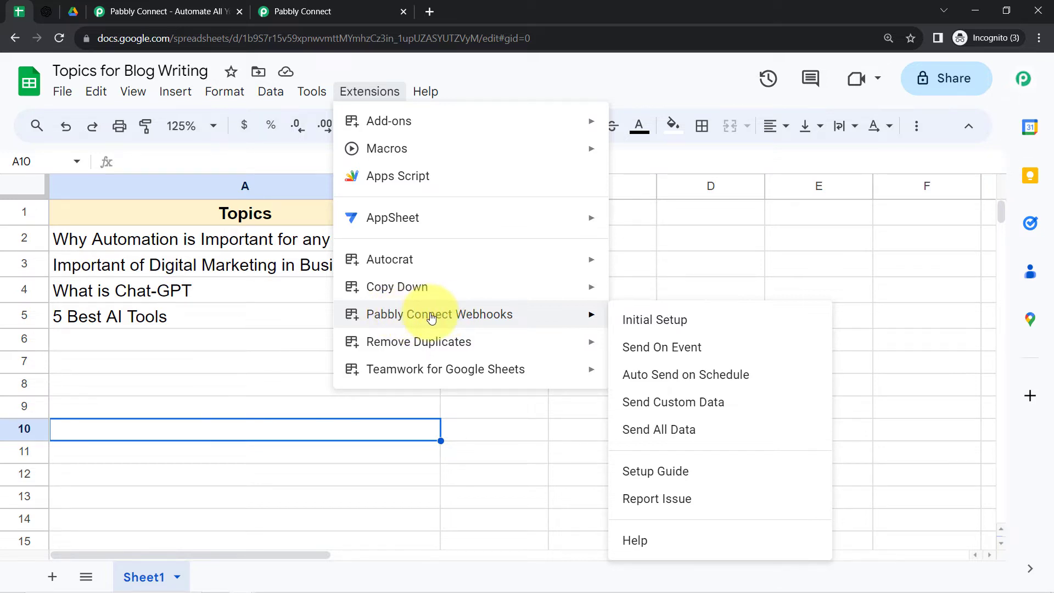
{"action": "left_click", "coordinate": [630, 323]}
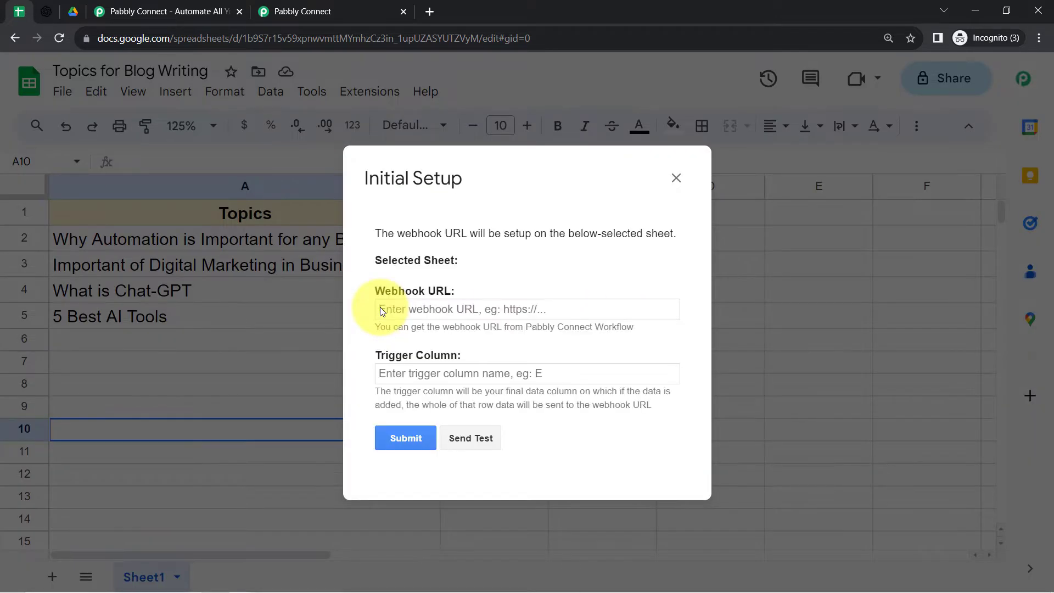
{"action": "left_click", "coordinate": [291, 5]}
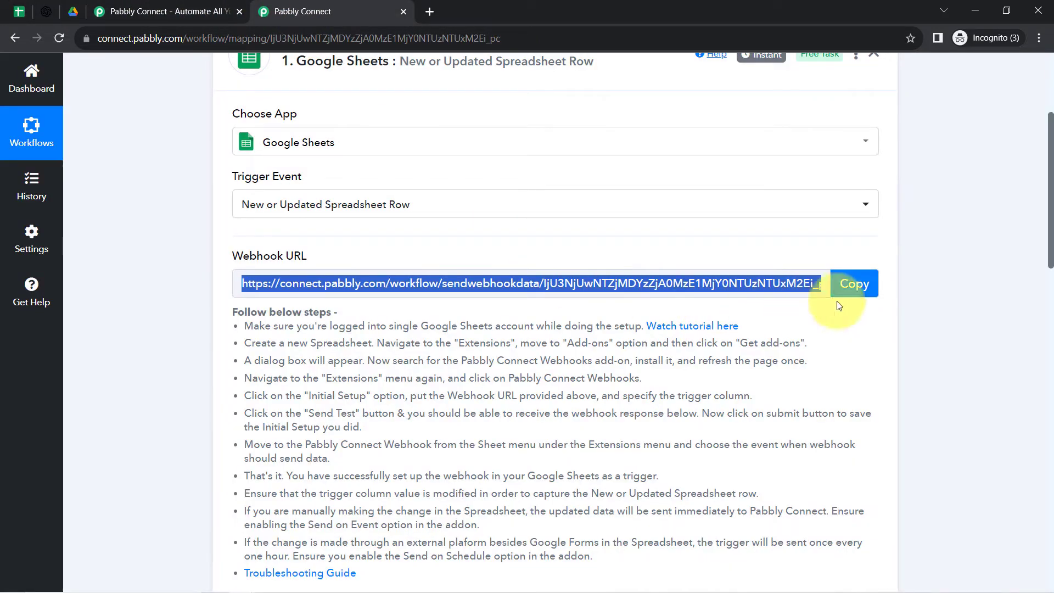
{"action": "left_click", "coordinate": [858, 284]}
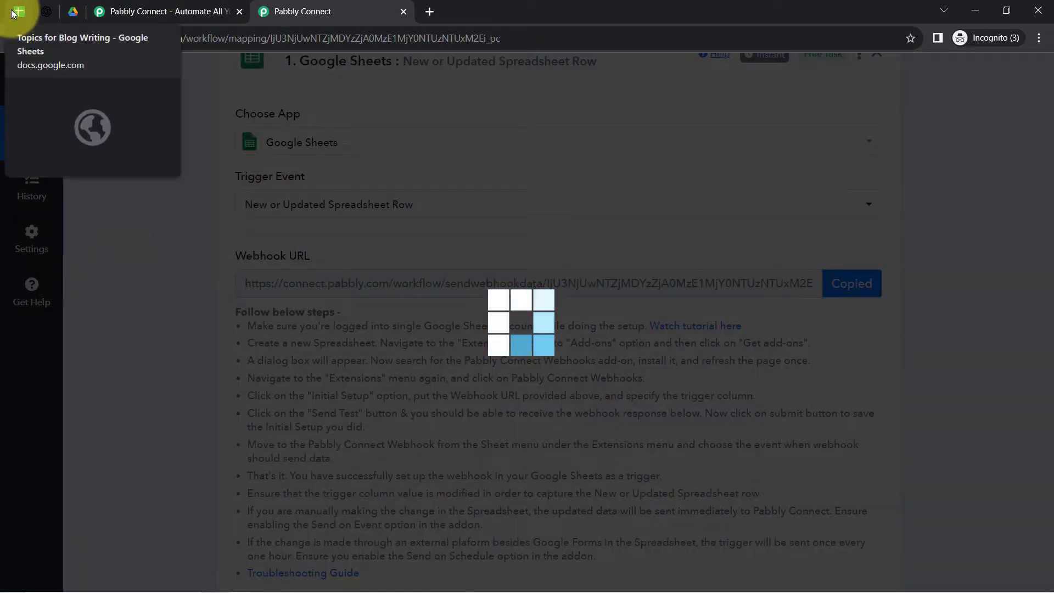
{"action": "left_click", "coordinate": [12, 14]}
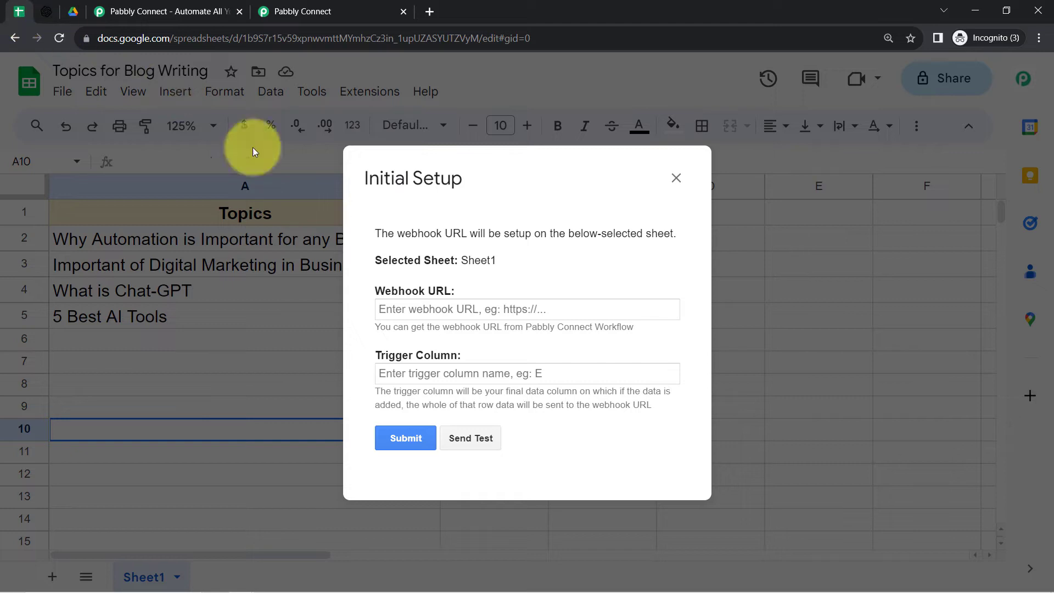
{"action": "left_click", "coordinate": [405, 309]}
{"action": "key", "text": "ctrl+v"}
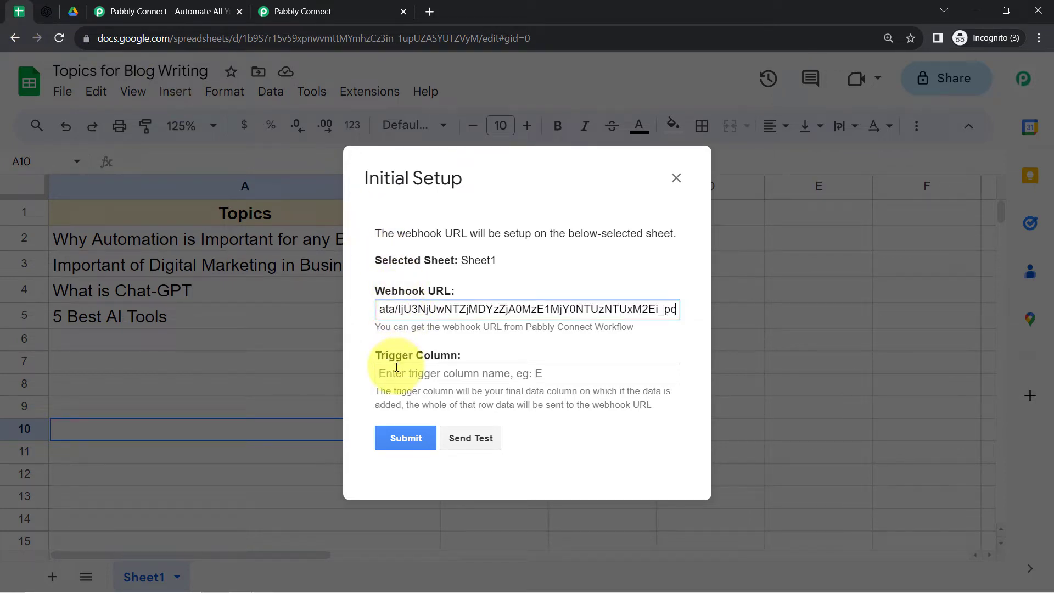
Move the Initial Setup dialog clear of the topics column and set the trigger column to A.
{"action": "left_click_drag", "start_coordinate": [394, 390], "coordinate": [620, 404]}
{"action": "left_click", "coordinate": [390, 413]}
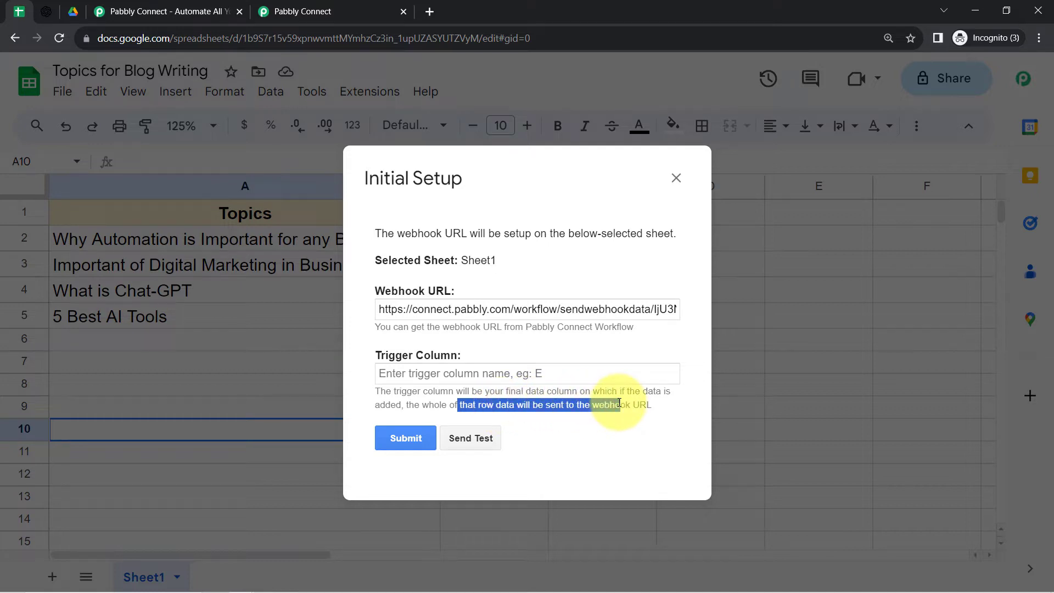
{"action": "left_click_drag", "start_coordinate": [446, 176], "coordinate": [561, 137]}
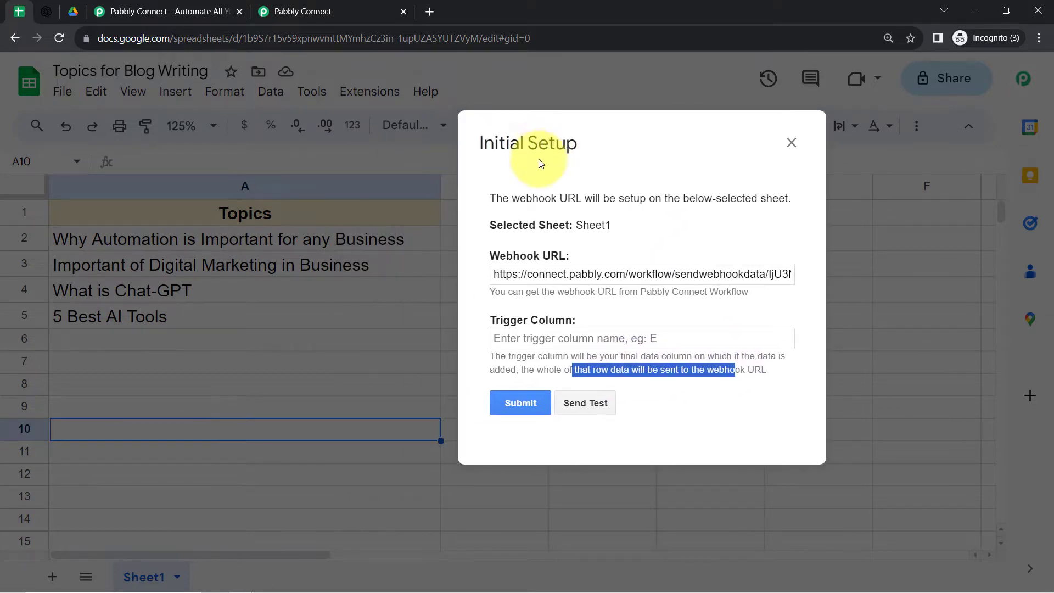
{"action": "left_click", "coordinate": [531, 339]}
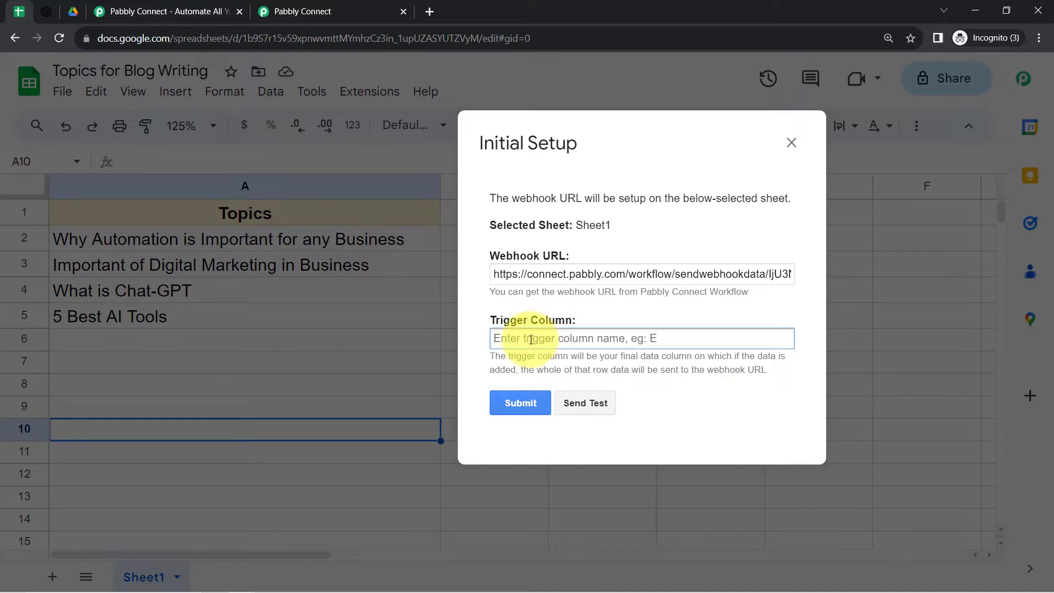
{"action": "type", "text": "A"}
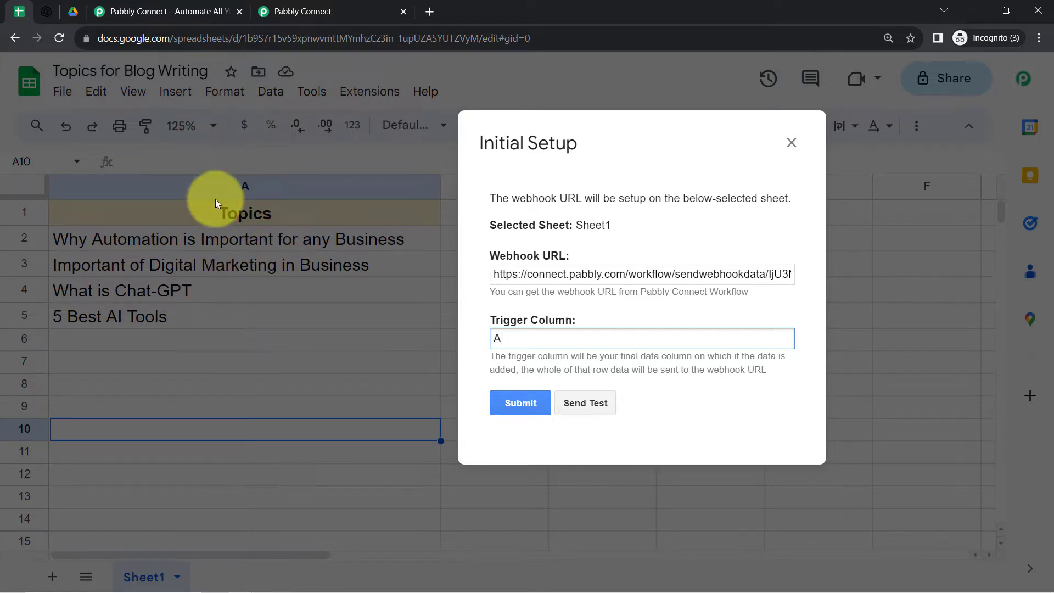
Check the webhook response status of the workflow's Google Sheets trigger and return to the spreadsheet's Initial Setup dialog.
{"action": "left_click", "coordinate": [310, 11]}
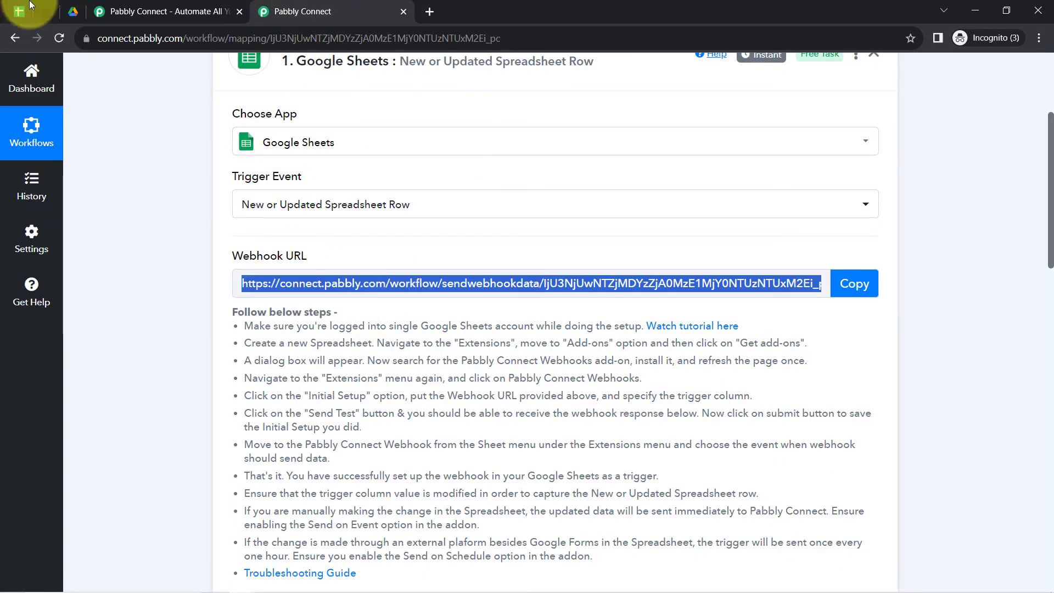
{"action": "left_click", "coordinate": [25, 10]}
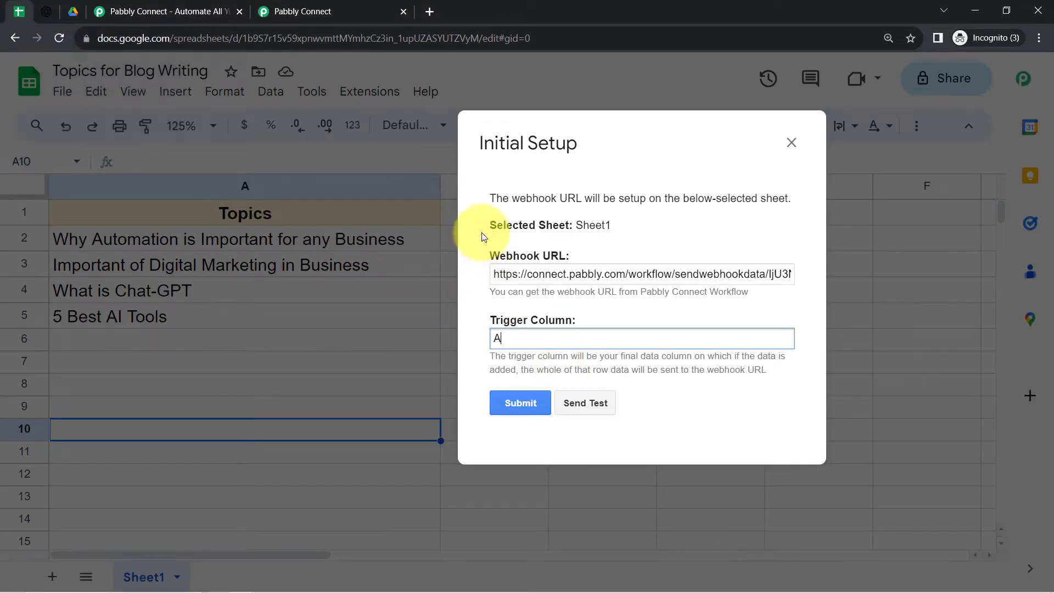
{"action": "left_click", "coordinate": [357, 10]}
{"action": "scroll", "coordinate": [296, 317], "scroll_direction": "down", "scroll_amount": 4}
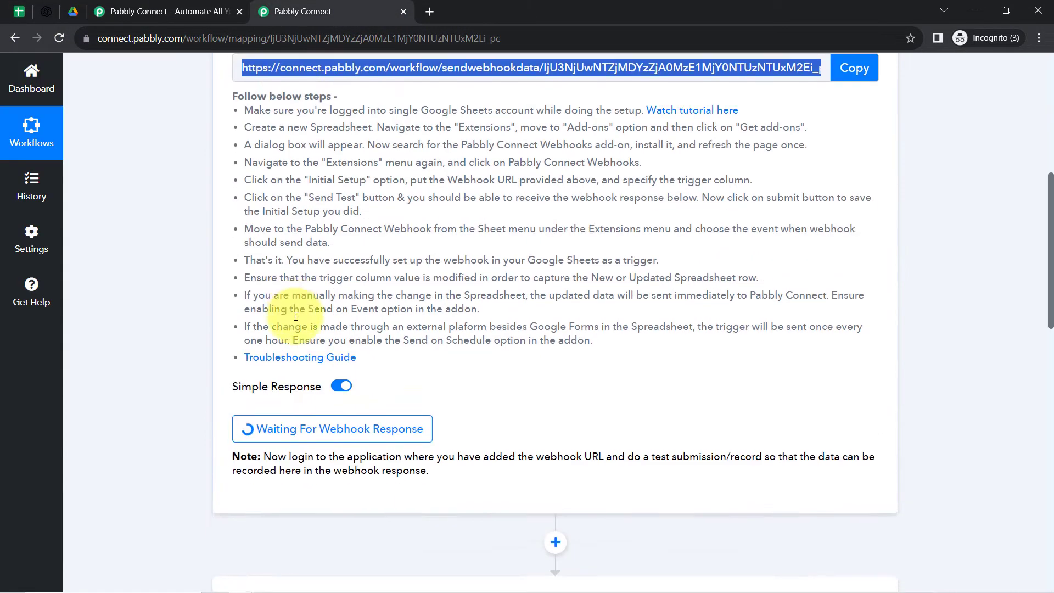
{"action": "scroll", "coordinate": [296, 317], "scroll_direction": "down", "scroll_amount": 3}
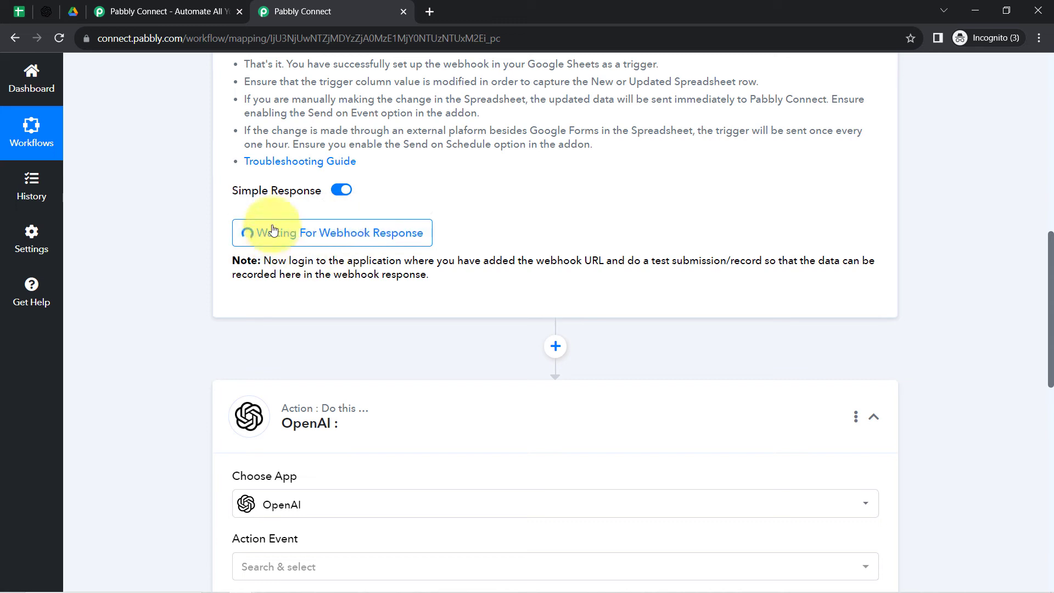
{"action": "left_click", "coordinate": [19, 12]}
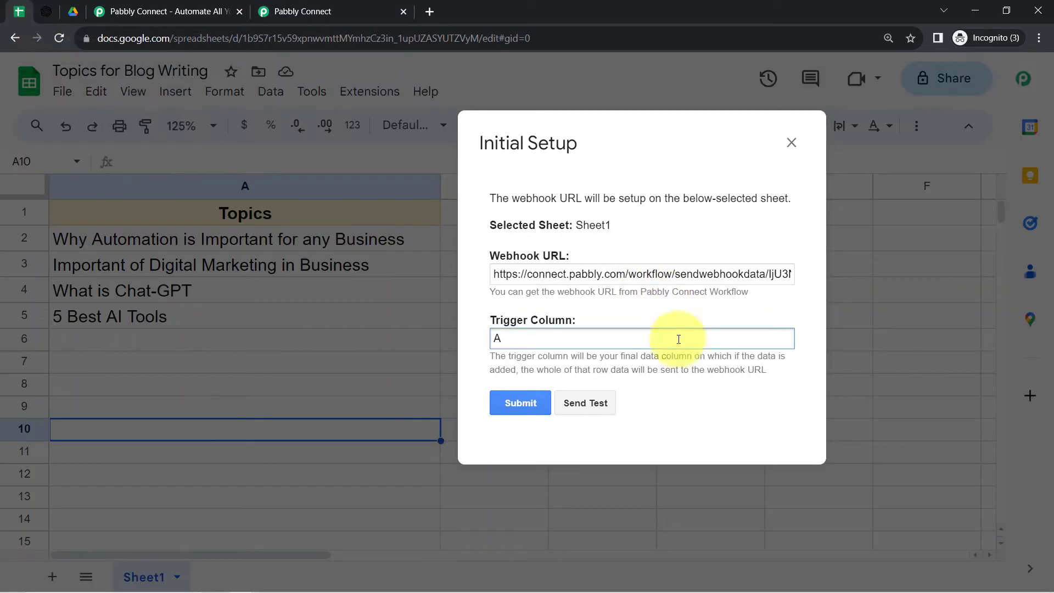
Send test data from the Initial Setup dialog and check the response received by the workflow's Google Sheets trigger.
{"action": "left_click", "coordinate": [583, 403]}
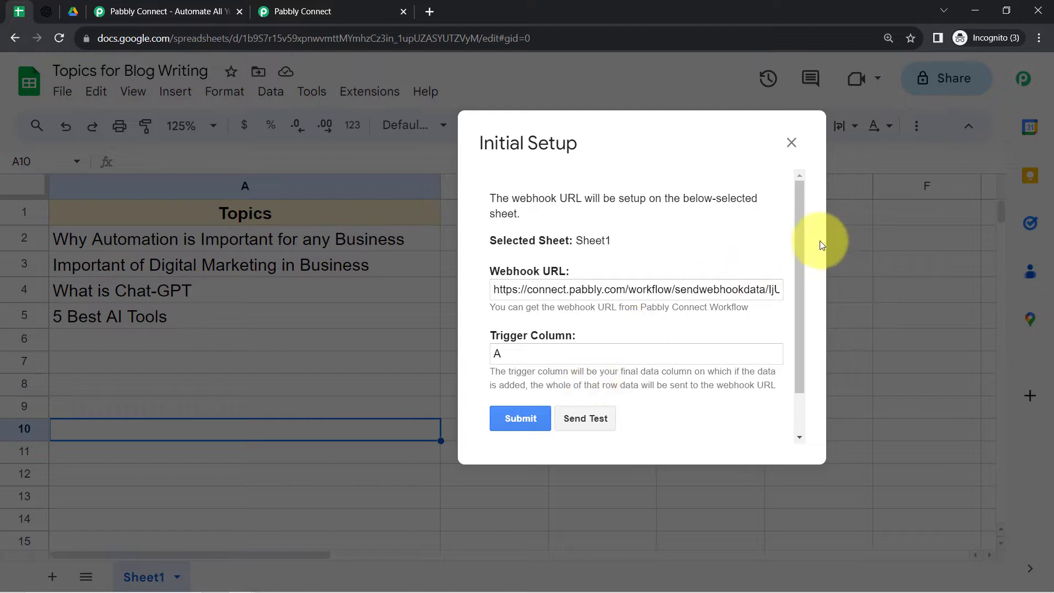
{"action": "left_click_drag", "start_coordinate": [800, 245], "coordinate": [621, 416]}
{"action": "left_click", "coordinate": [248, 6]}
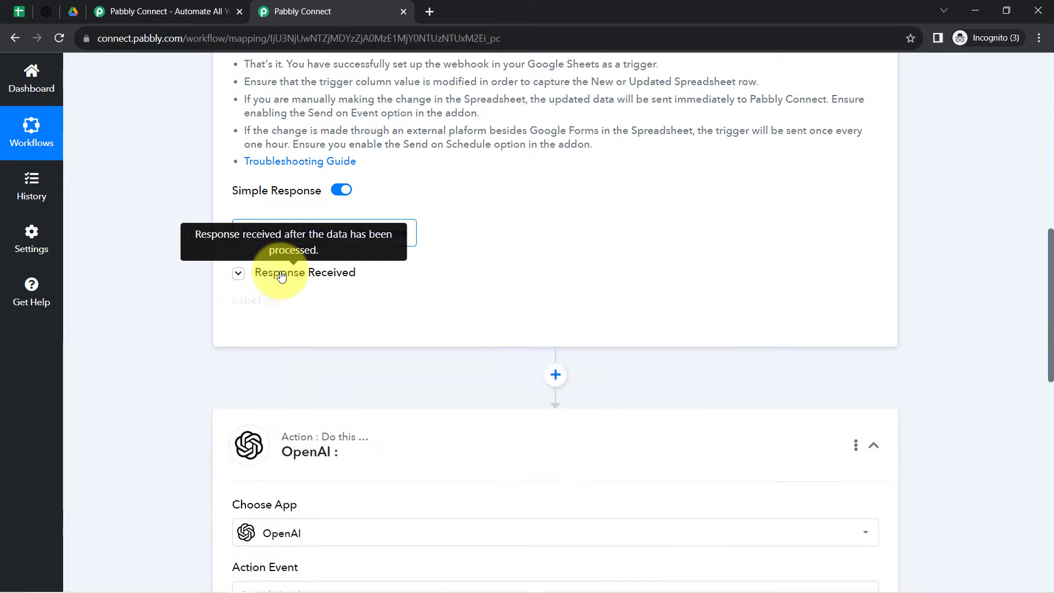
{"action": "scroll", "coordinate": [624, 276], "scroll_direction": "down", "scroll_amount": 1}
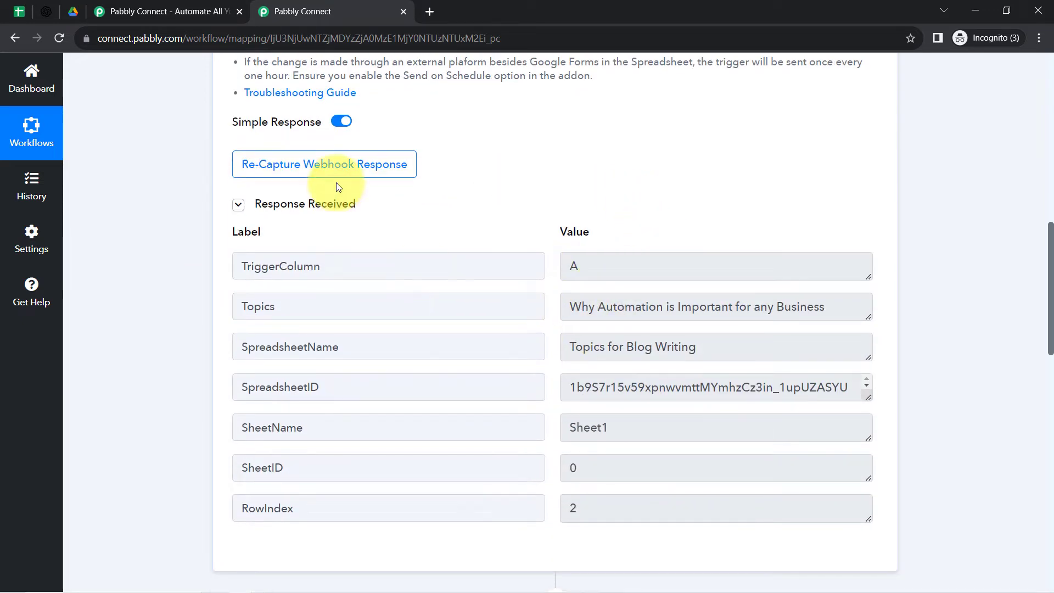
Return to the topics spreadsheet, submit the Pabbly Connect Webhooks Initial Setup, and close its dialog.
{"action": "left_click", "coordinate": [19, 10]}
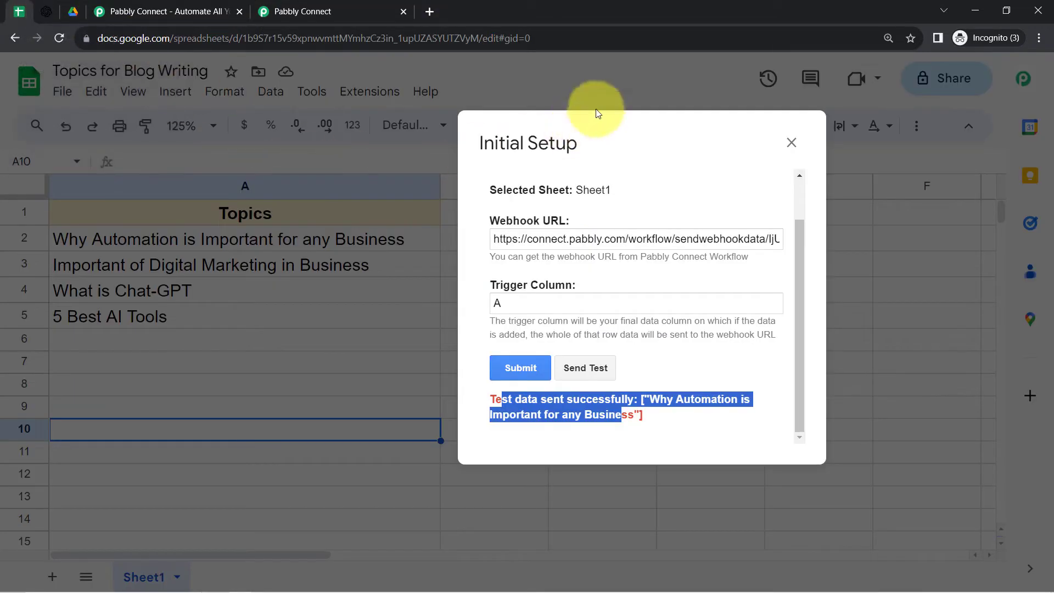
{"action": "left_click", "coordinate": [515, 366]}
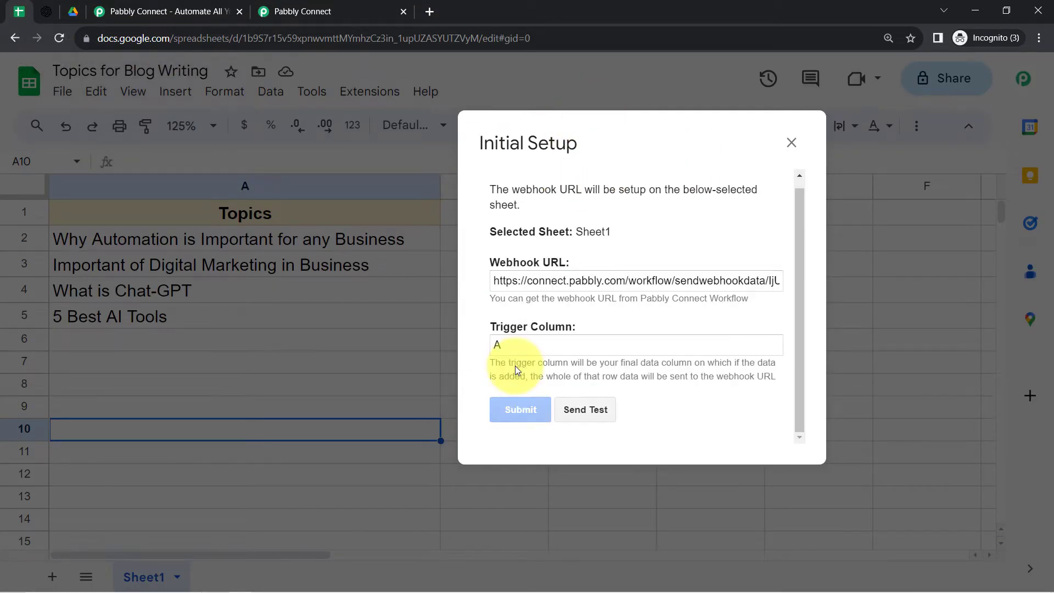
{"action": "left_click_drag", "start_coordinate": [520, 415], "coordinate": [630, 413]}
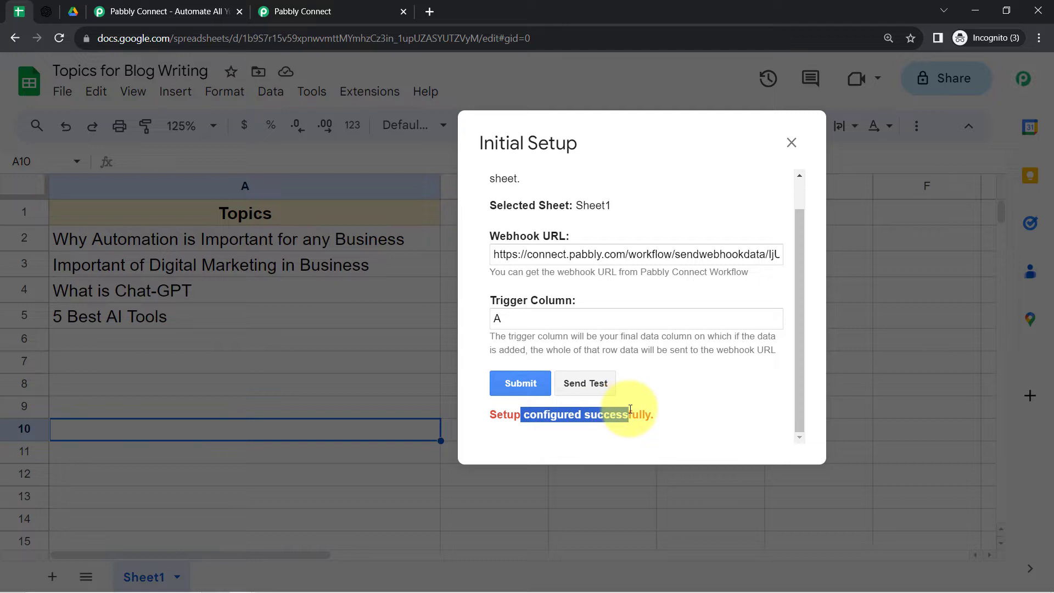
{"action": "left_click", "coordinate": [794, 144]}
Examine the trigger column, topic, spreadsheet name and row index in the workflow's received response, comparing them with the topics spreadsheet.
{"action": "left_click", "coordinate": [371, 5]}
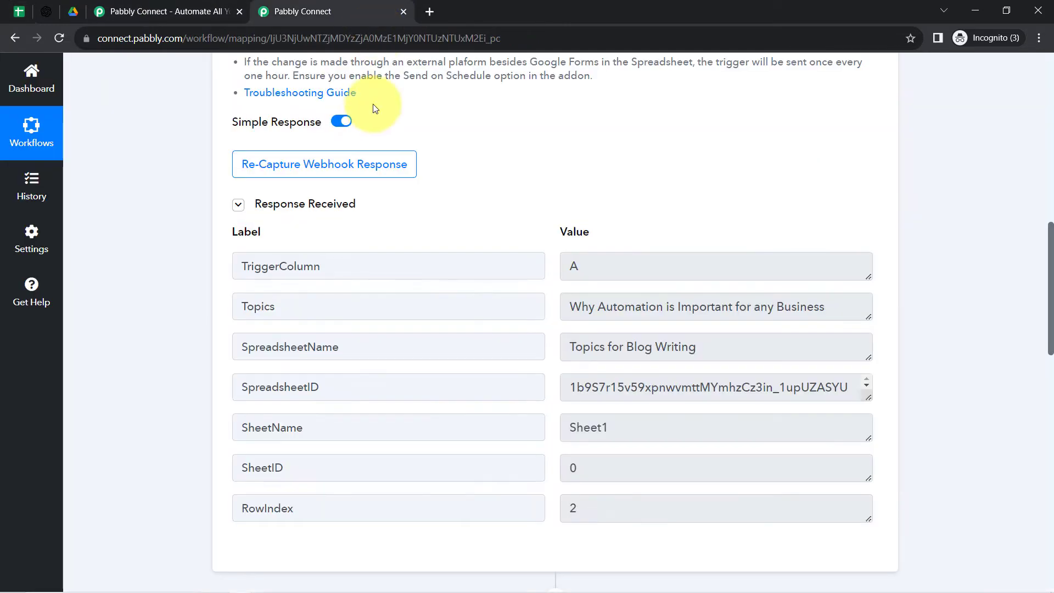
{"action": "scroll", "coordinate": [189, 277], "scroll_direction": "down", "scroll_amount": 1}
{"action": "left_click_drag", "start_coordinate": [591, 203], "coordinate": [563, 203]}
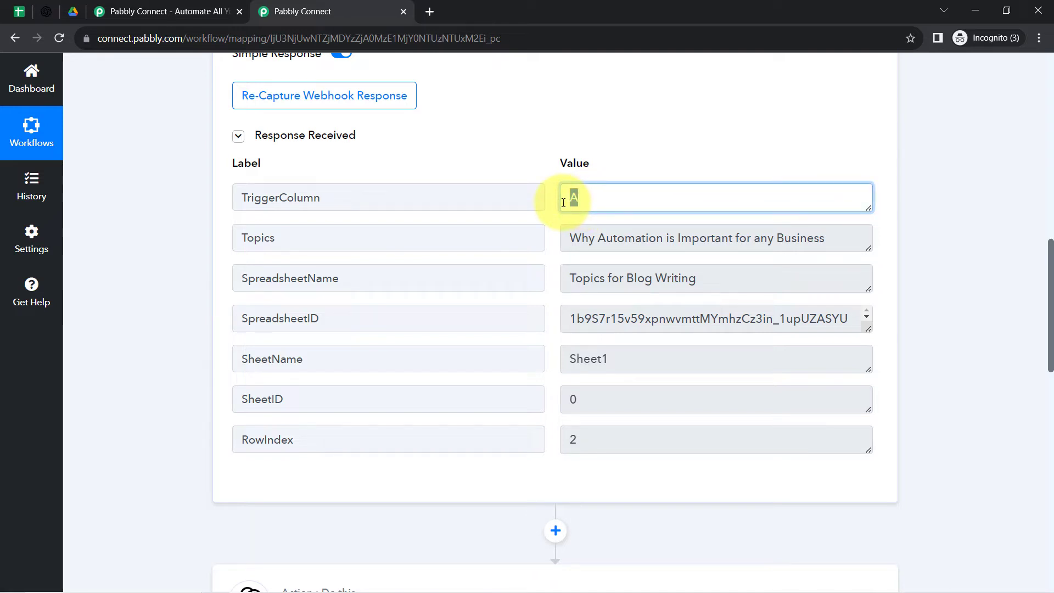
{"action": "left_click_drag", "start_coordinate": [589, 238], "coordinate": [838, 237]}
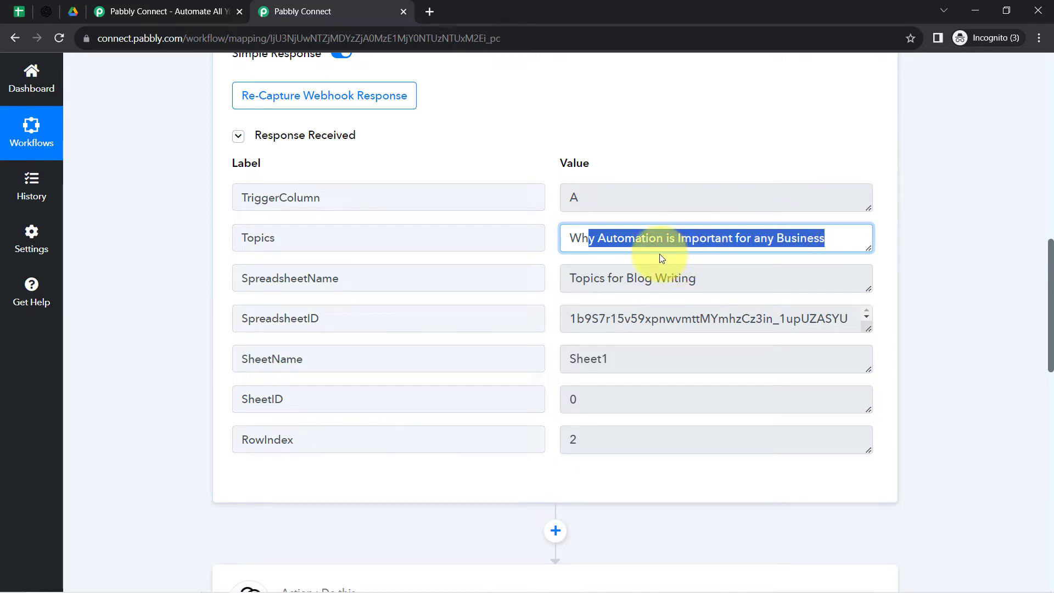
{"action": "left_click_drag", "start_coordinate": [610, 278], "coordinate": [682, 278]}
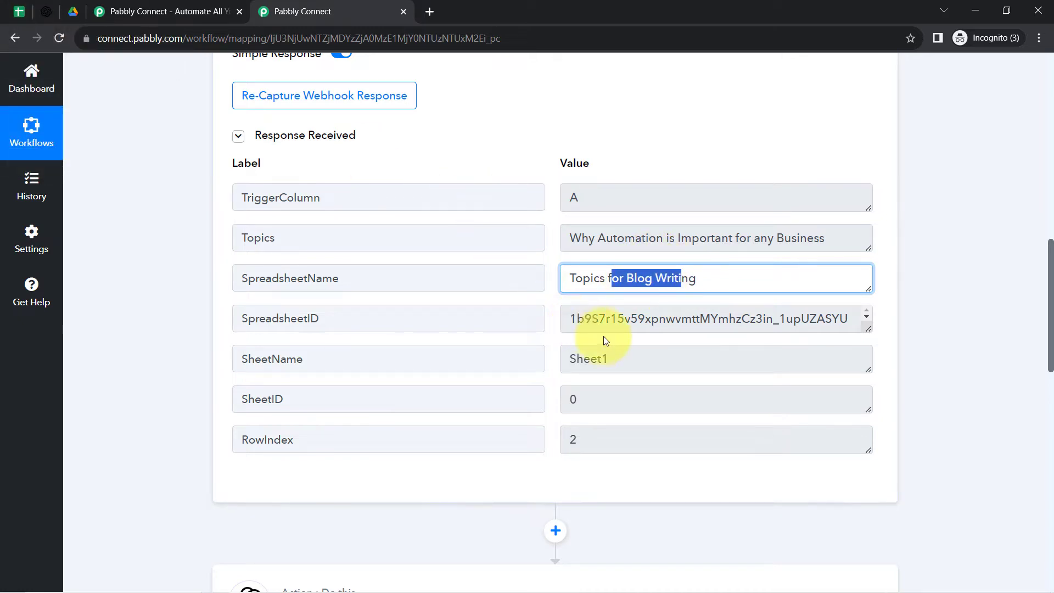
{"action": "left_click", "coordinate": [22, 12]}
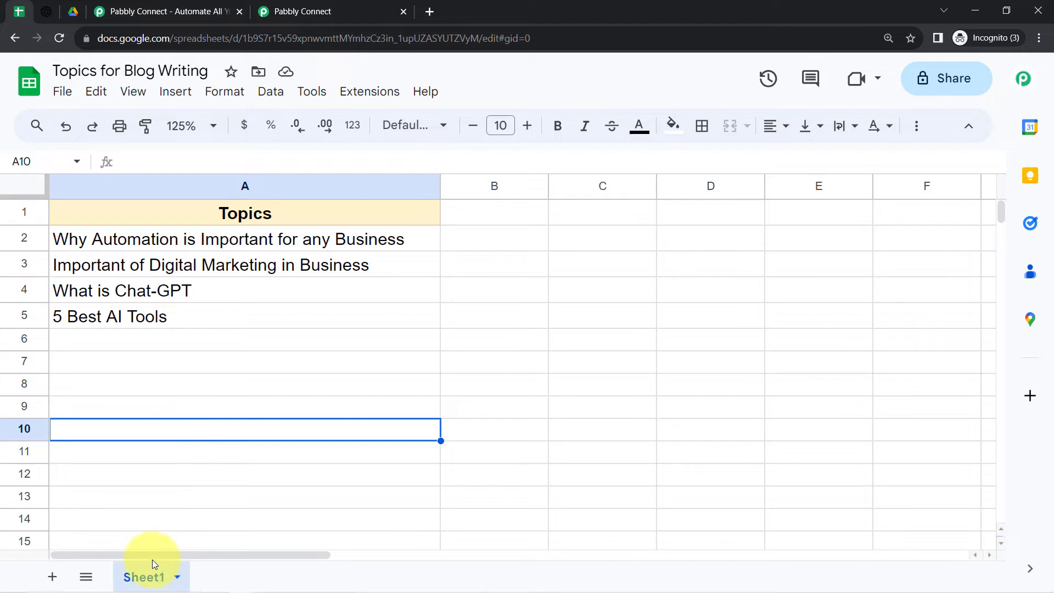
{"action": "left_click", "coordinate": [303, 21]}
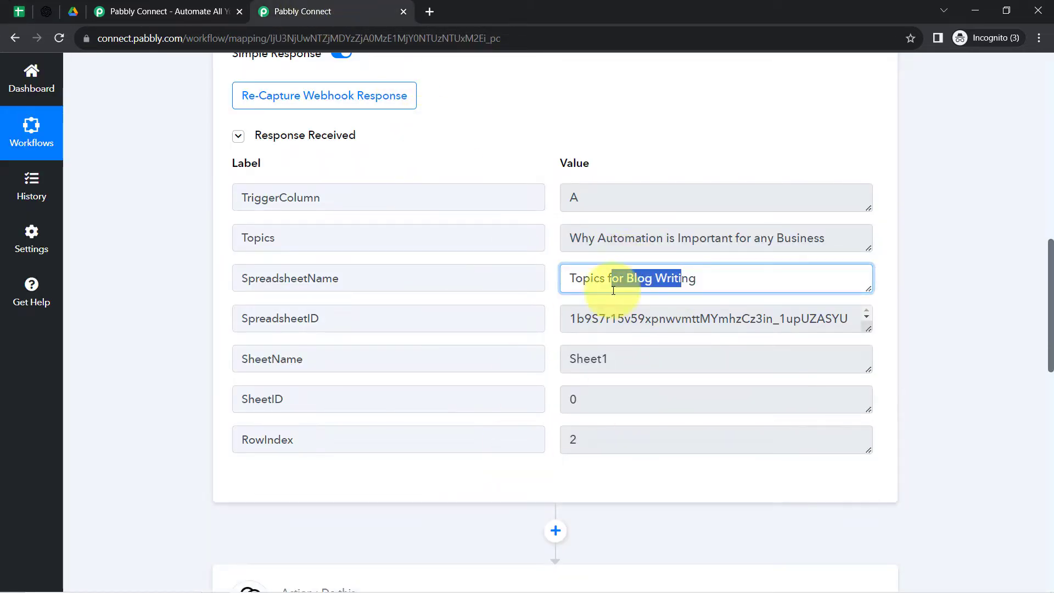
{"action": "double_click", "coordinate": [574, 440]}
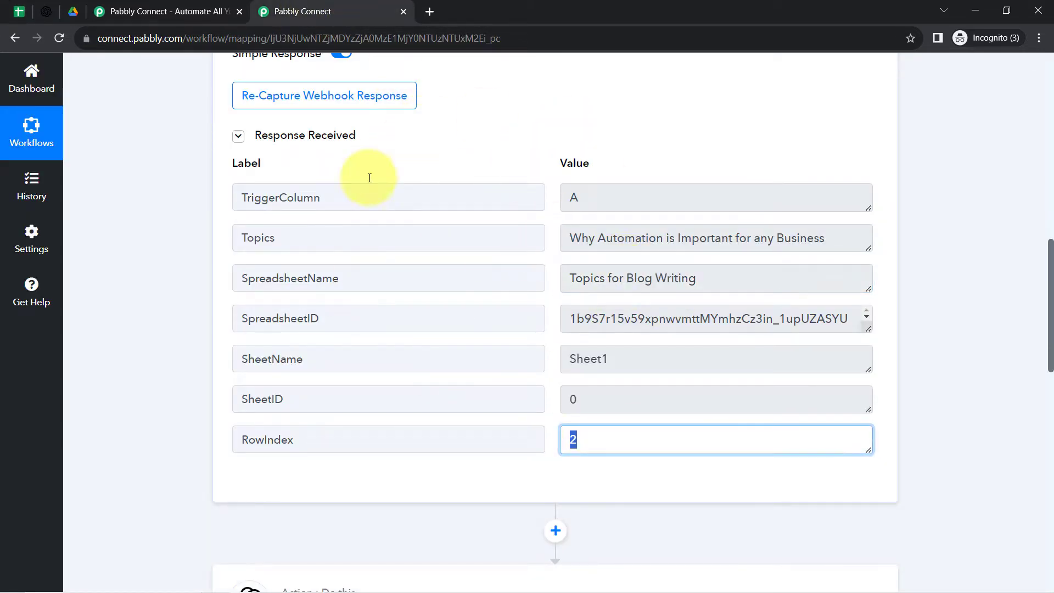
{"action": "left_click", "coordinate": [22, 11]}
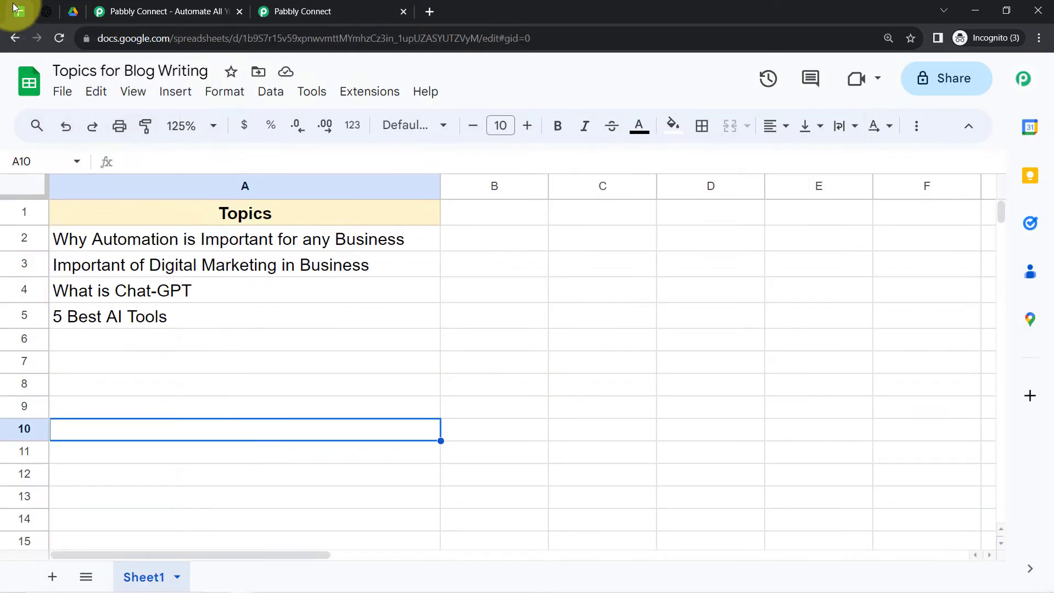
{"action": "left_click", "coordinate": [261, 6]}
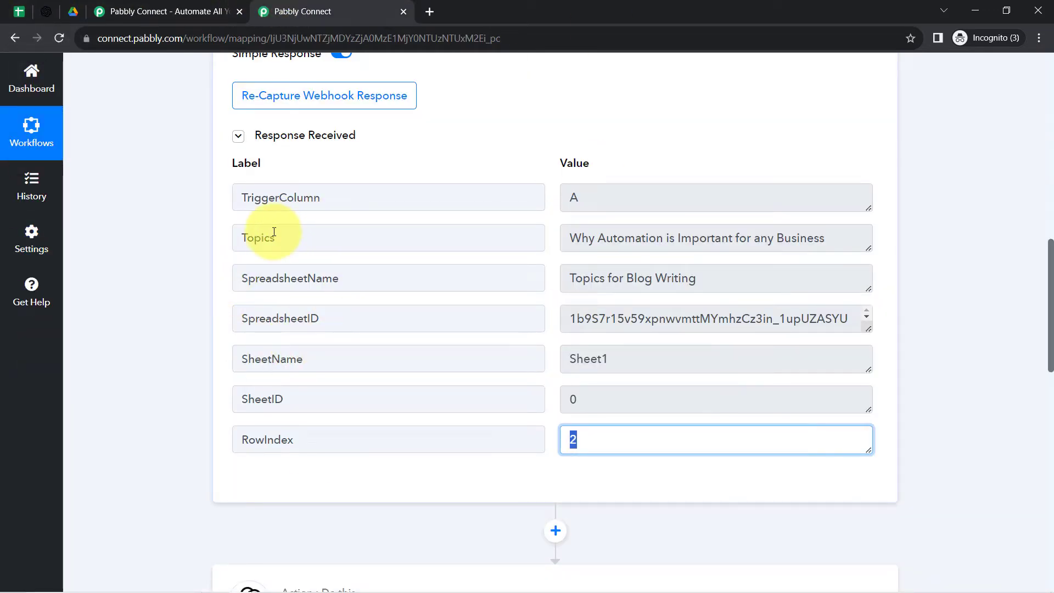
Review the topics and the empty rows below them in the spreadsheet, and check the workflow's Google Sheets trigger type.
{"action": "left_click", "coordinate": [17, 15]}
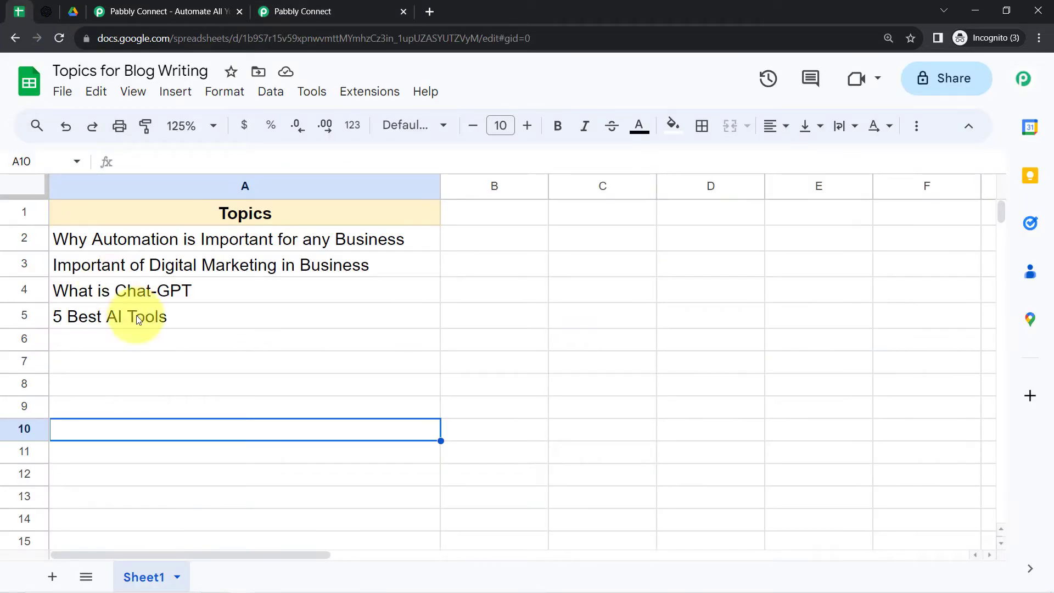
{"action": "left_click", "coordinate": [110, 237]}
{"action": "left_click", "coordinate": [100, 272]}
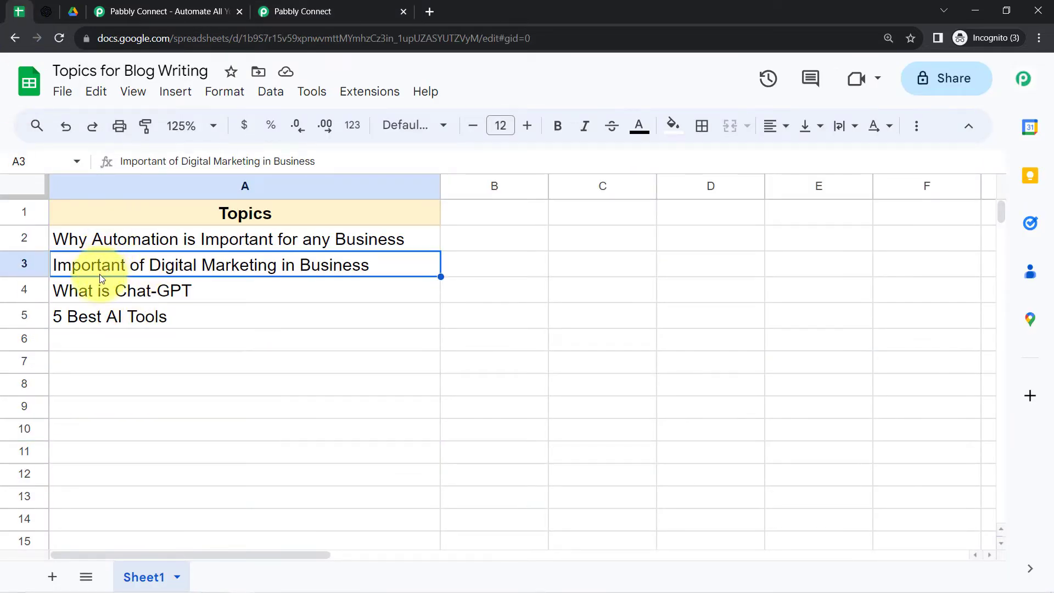
{"action": "left_click", "coordinate": [100, 291]}
{"action": "left_click", "coordinate": [92, 323]}
{"action": "left_click", "coordinate": [90, 341]}
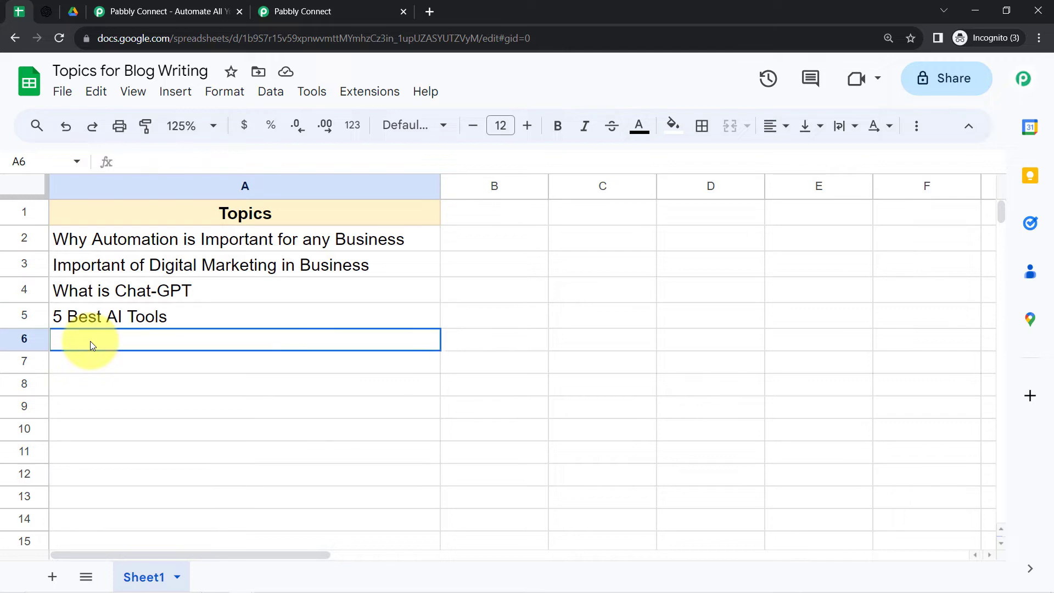
{"action": "left_click", "coordinate": [86, 371]}
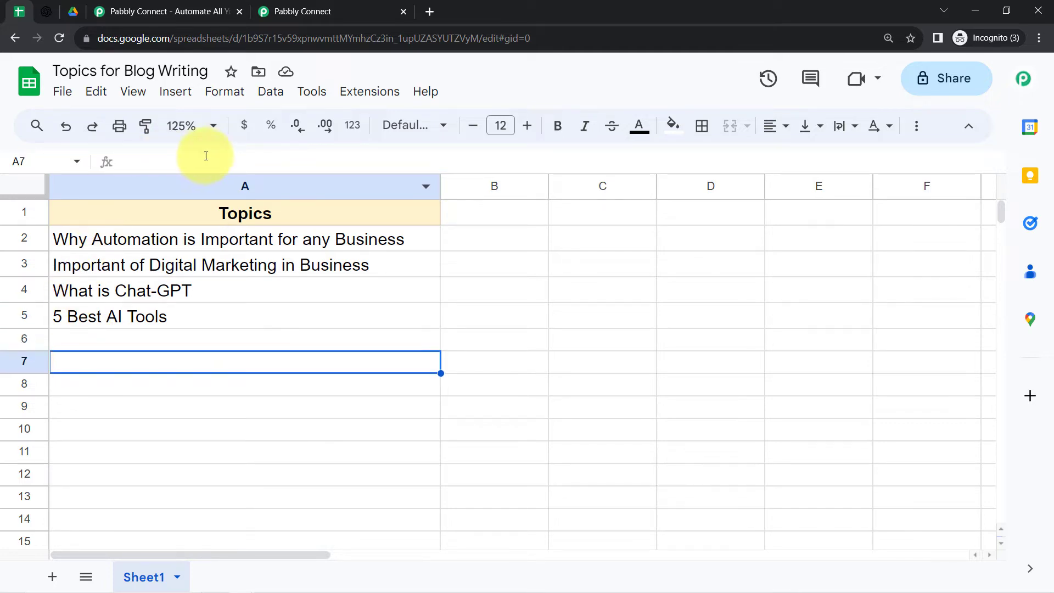
{"action": "left_click", "coordinate": [300, 12]}
{"action": "scroll", "coordinate": [658, 248], "scroll_direction": "up", "scroll_amount": 10}
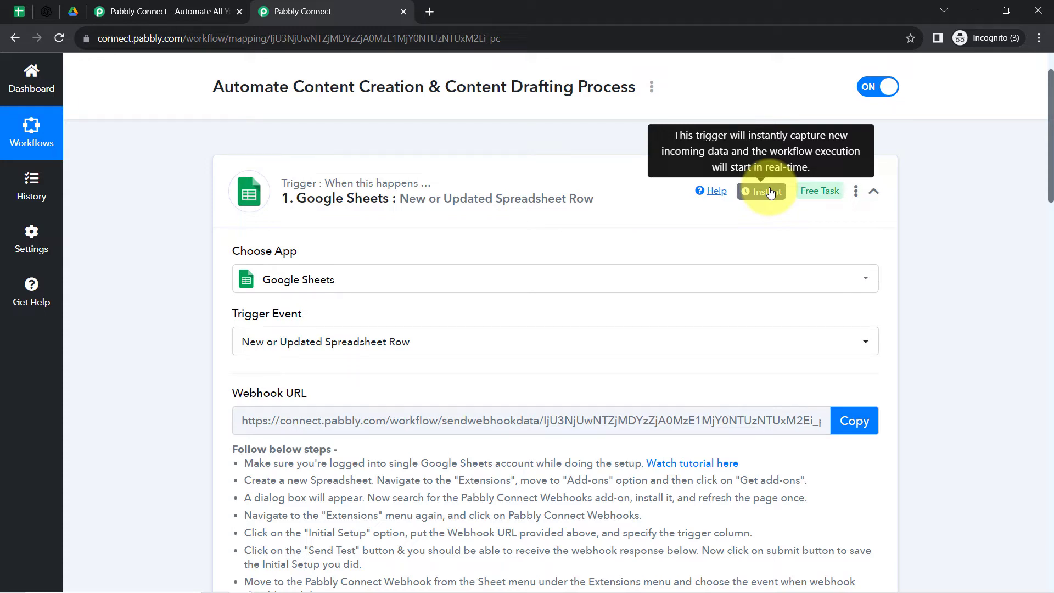
Enable Send On Event for the Pabbly Connect Webhooks add-on in the topics spreadsheet and check that the option is ticked.
{"action": "left_click", "coordinate": [19, 12]}
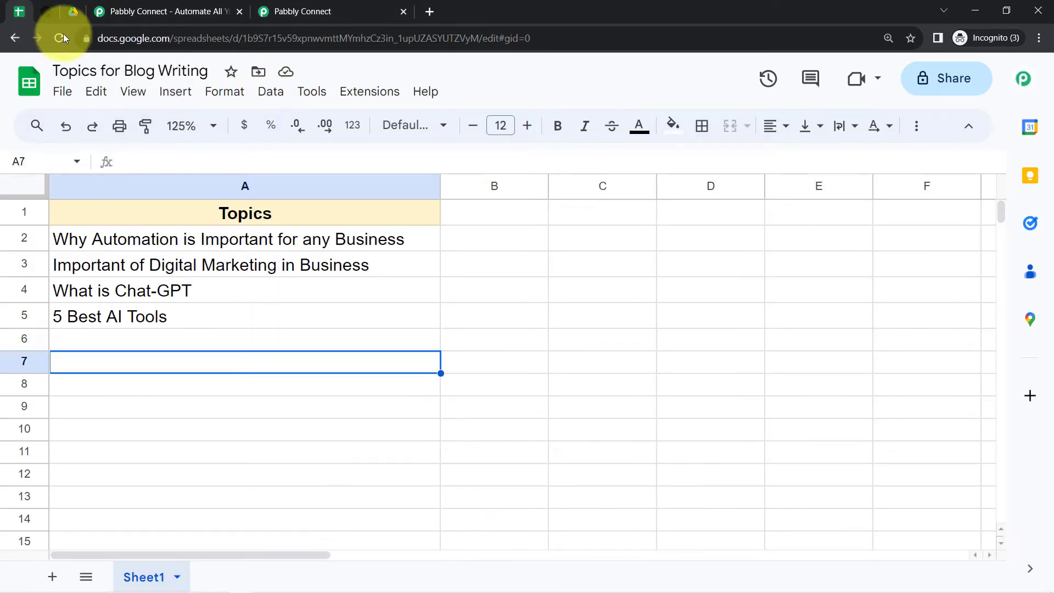
{"action": "left_click", "coordinate": [397, 89]}
{"action": "mouse_move", "coordinate": [439, 314]}
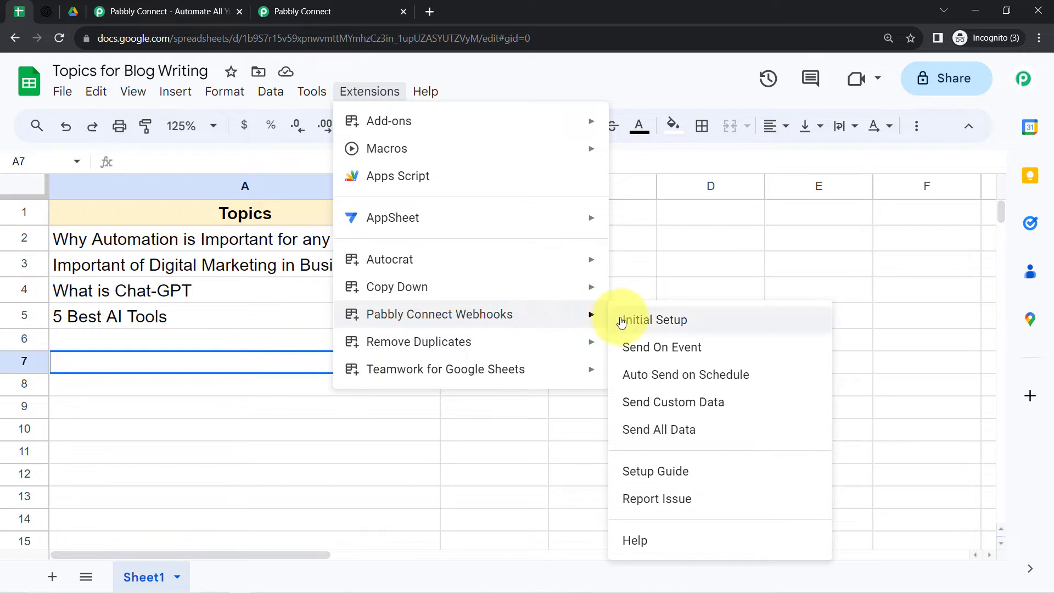
{"action": "left_click", "coordinate": [648, 355]}
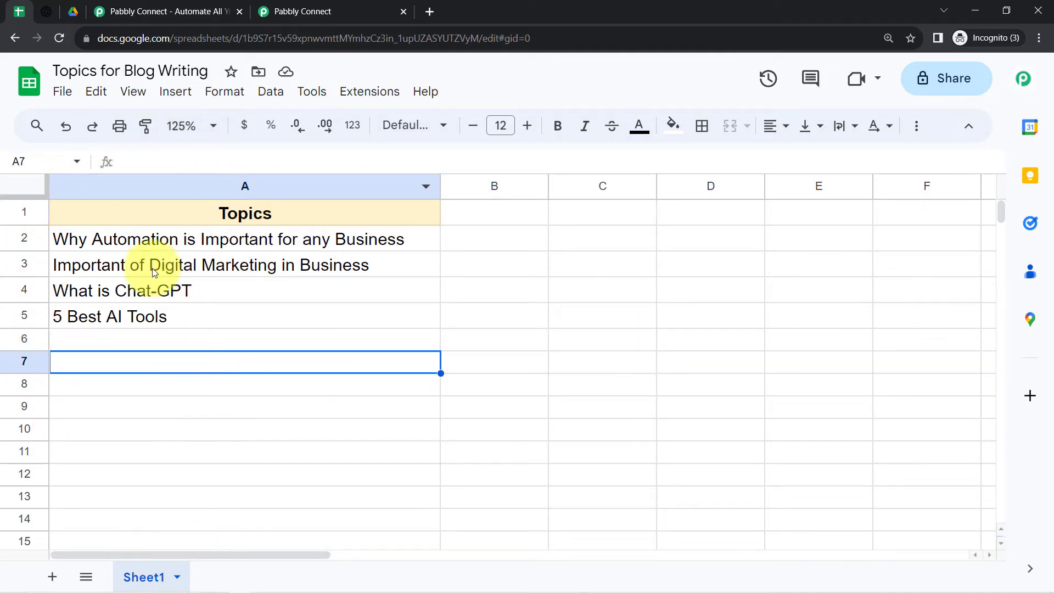
{"action": "left_click", "coordinate": [364, 95]}
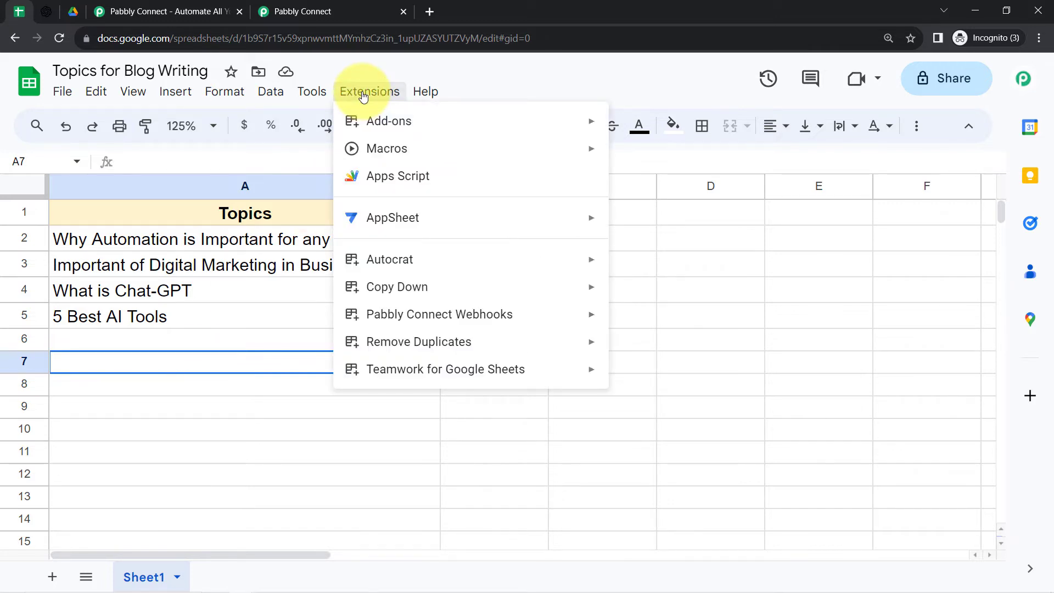
{"action": "mouse_move", "coordinate": [471, 324]}
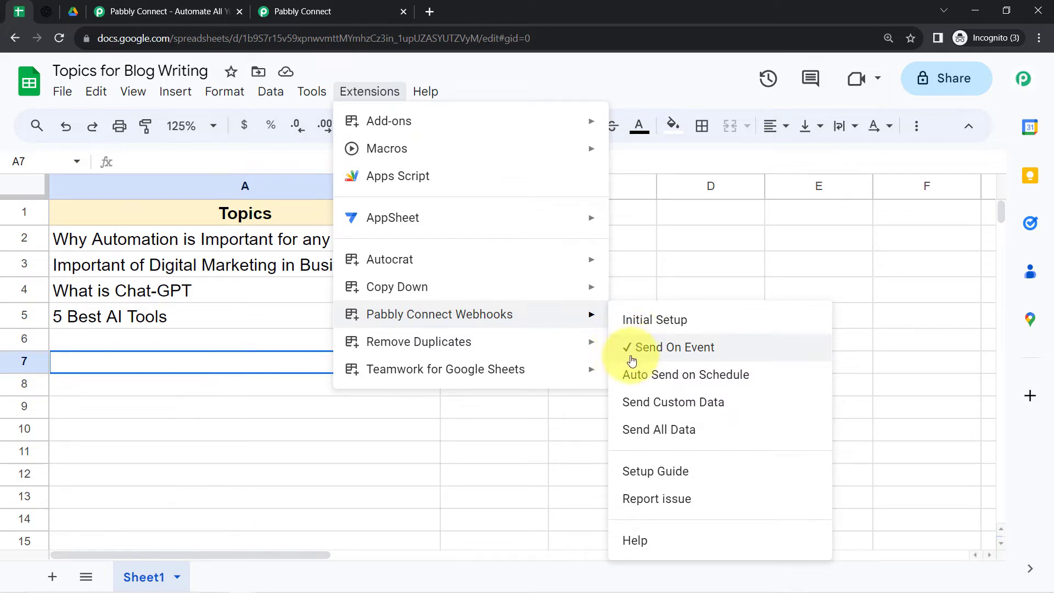
{"action": "left_click", "coordinate": [255, 427]}
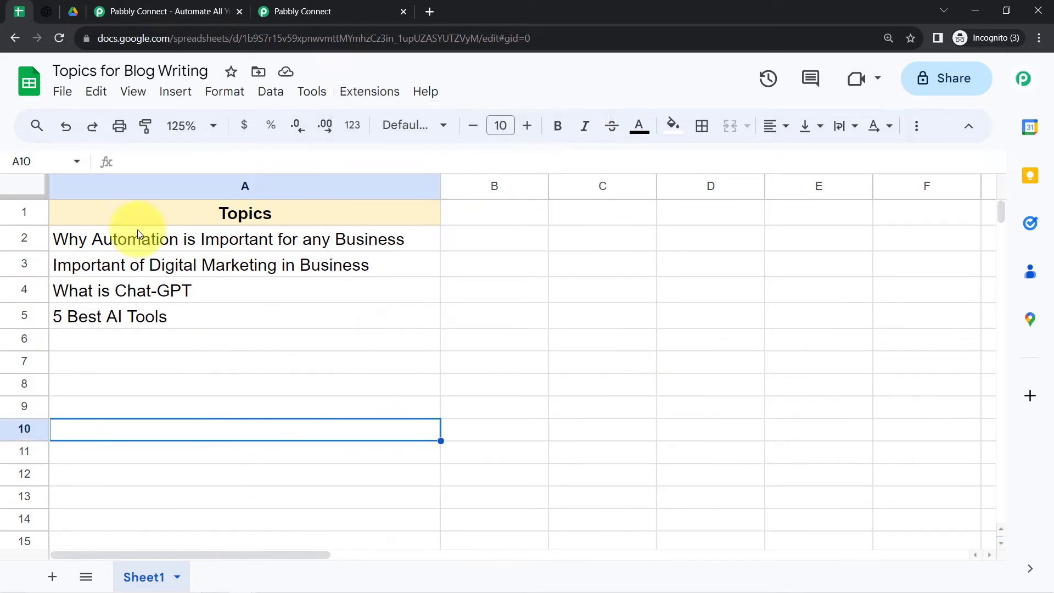
Select the whole spreadsheet row containing the first topic, "Why Automation is Important for any Business".
{"action": "left_click", "coordinate": [2, 240]}
{"action": "left_click", "coordinate": [64, 273]}
{"action": "left_click", "coordinate": [81, 377]}
{"action": "left_click", "coordinate": [11, 238]}
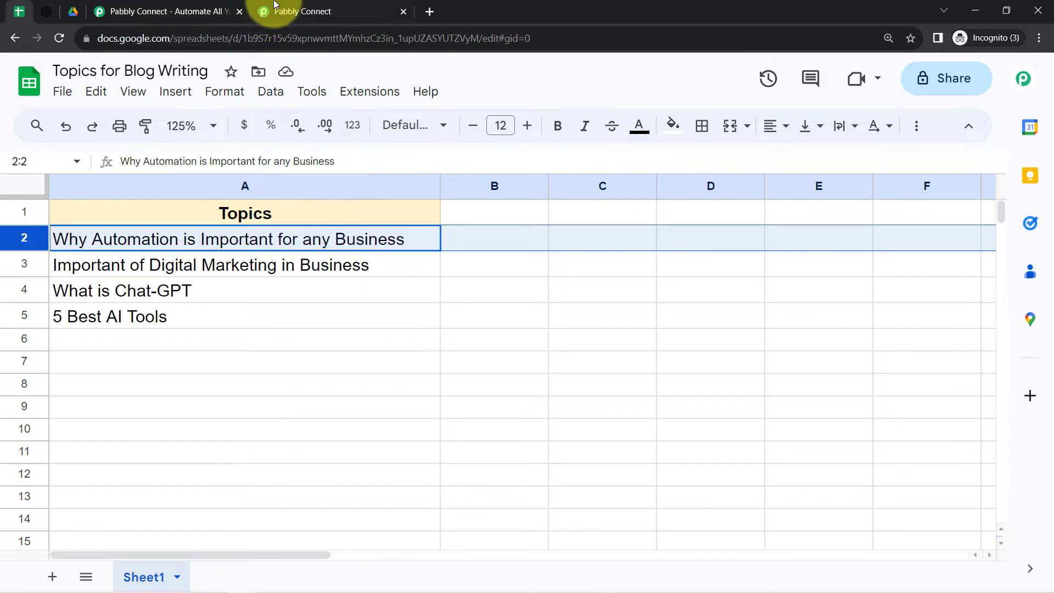
Check the All Blogs folder in Google Drive, then return to the workflow and collapse its Google Sheets trigger step.
{"action": "left_click", "coordinate": [288, 10]}
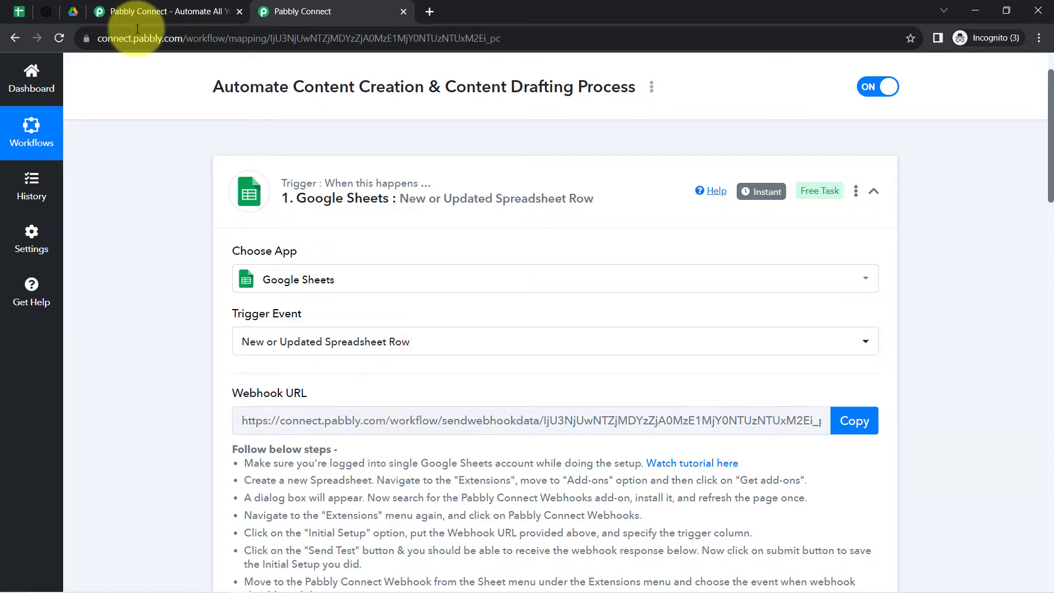
{"action": "left_click", "coordinate": [66, 13]}
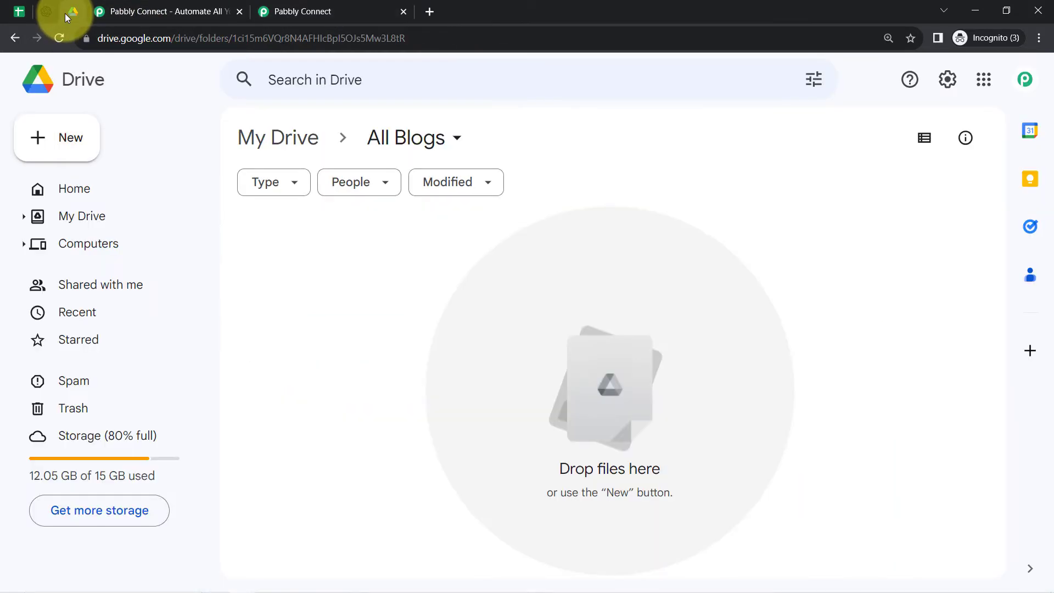
{"action": "left_click", "coordinate": [301, 11]}
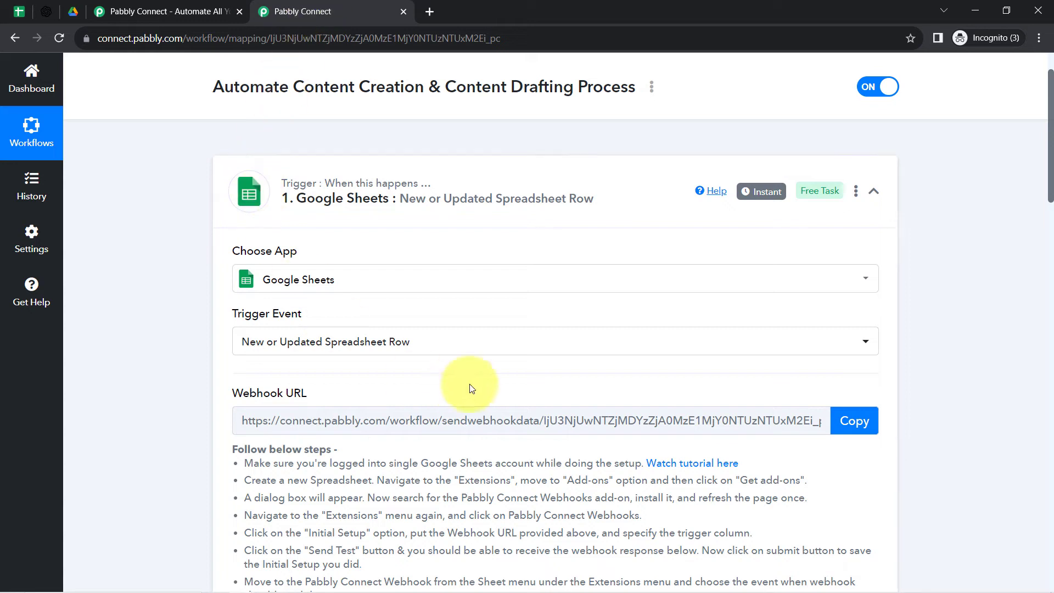
{"action": "left_click", "coordinate": [372, 209]}
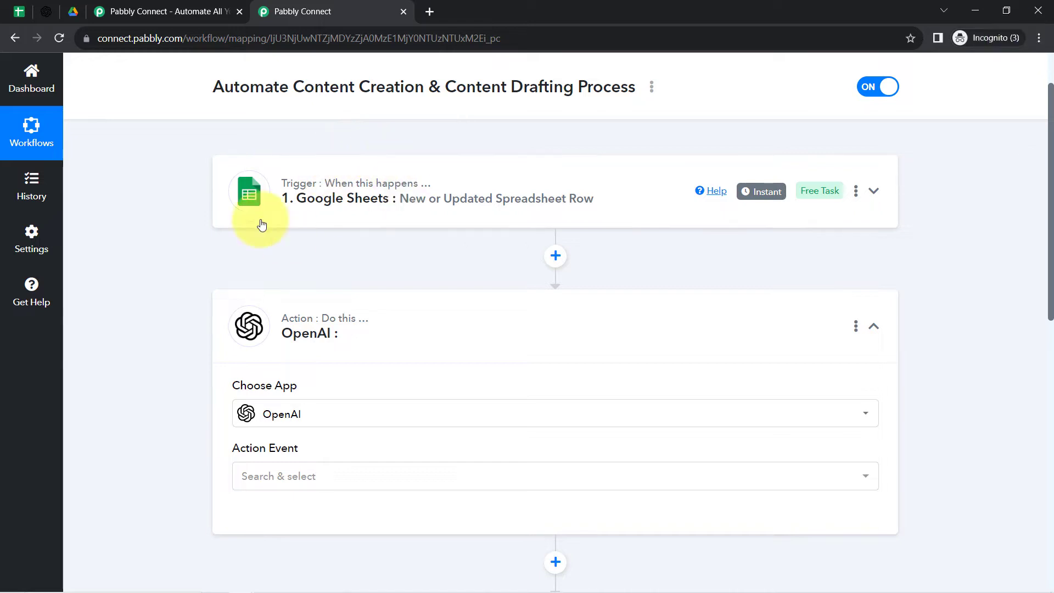
Return to the topics spreadsheet and go through the topic rows, ending with "What is Chat-GPT" selected.
{"action": "left_click", "coordinate": [18, 11]}
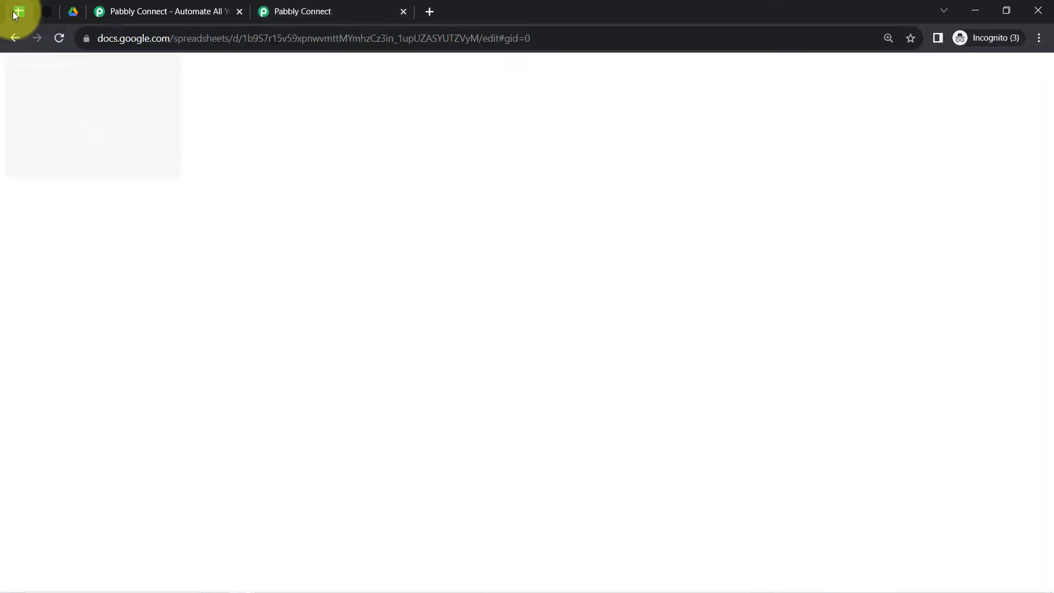
{"action": "left_click", "coordinate": [172, 323]}
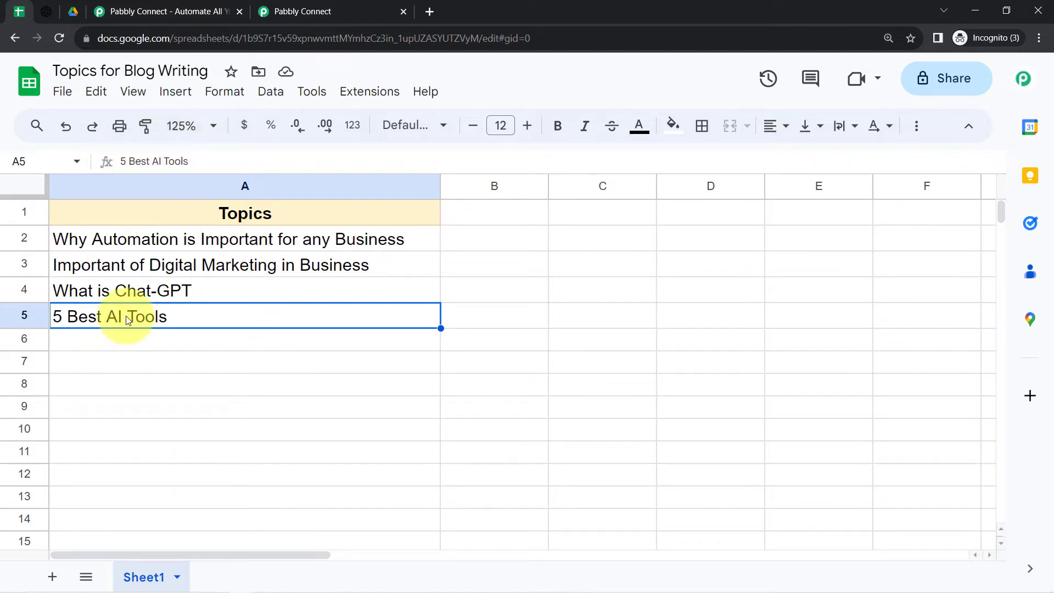
{"action": "left_click", "coordinate": [16, 238]}
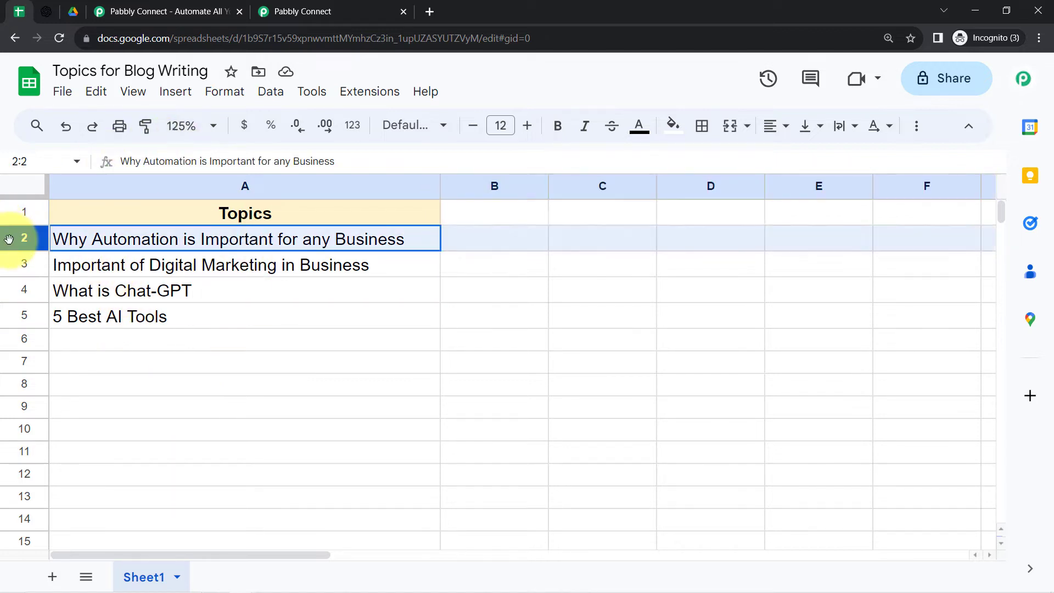
{"action": "left_click", "coordinate": [27, 267]}
{"action": "left_click", "coordinate": [21, 290]}
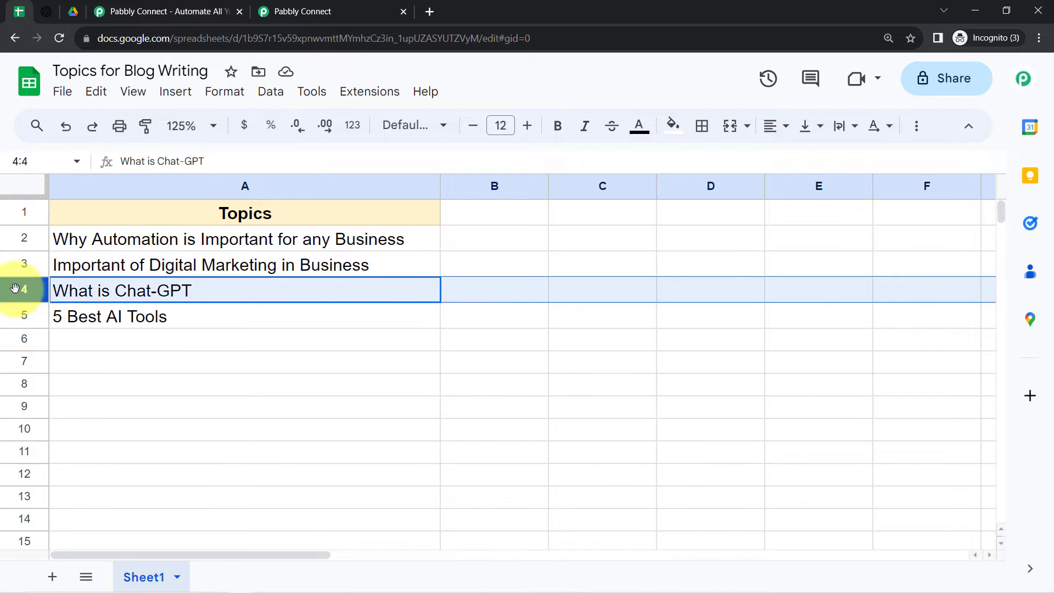
Go through the "5 Best AI Tools" row and the whole Topics column, and return to the Pabbly Connect workflow.
{"action": "left_click", "coordinate": [24, 316]}
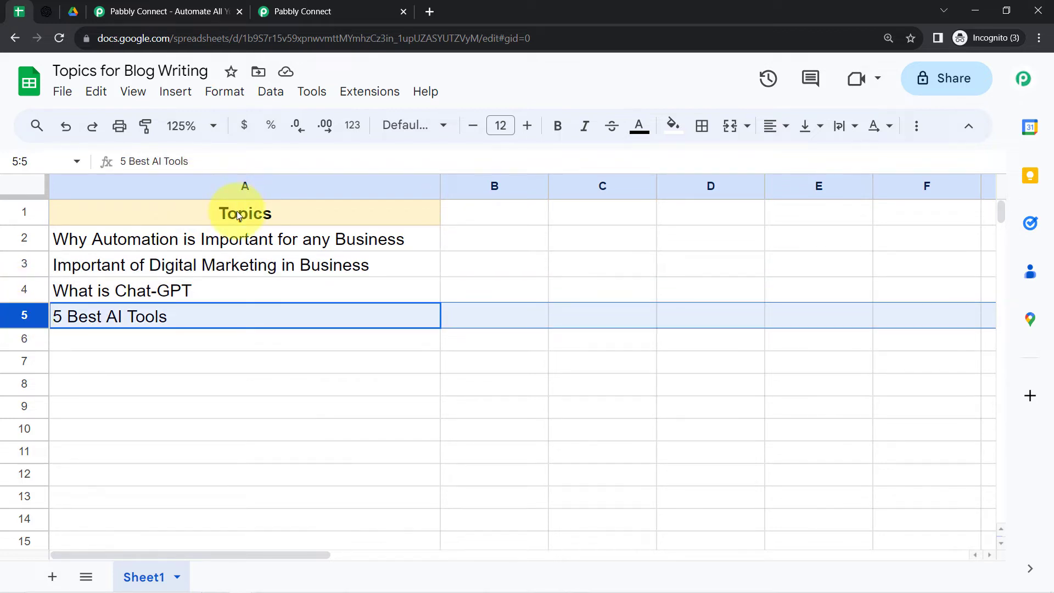
{"action": "left_click", "coordinate": [206, 186]}
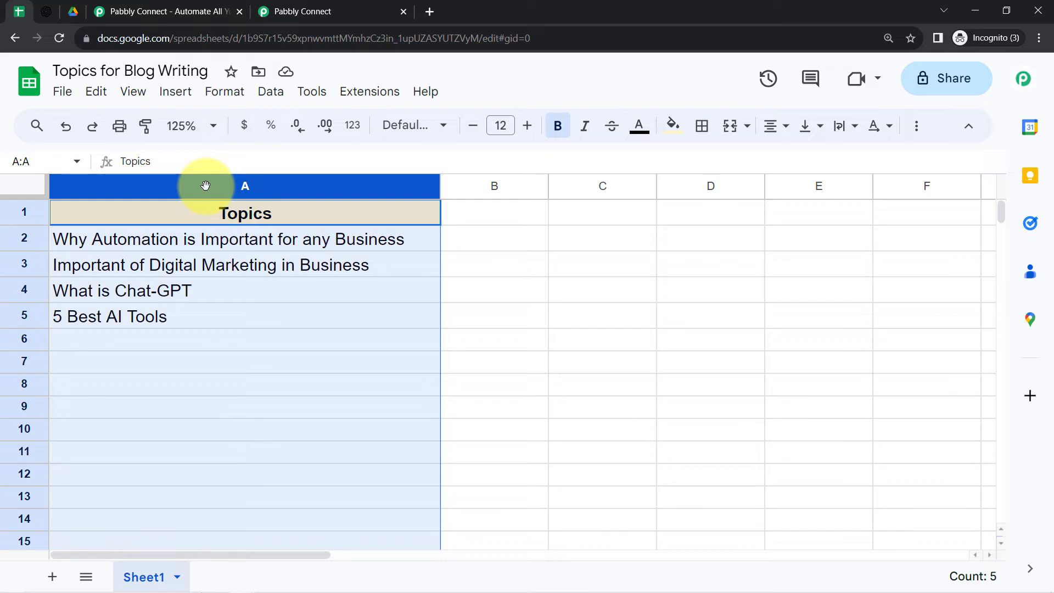
{"action": "left_click", "coordinate": [305, 11]}
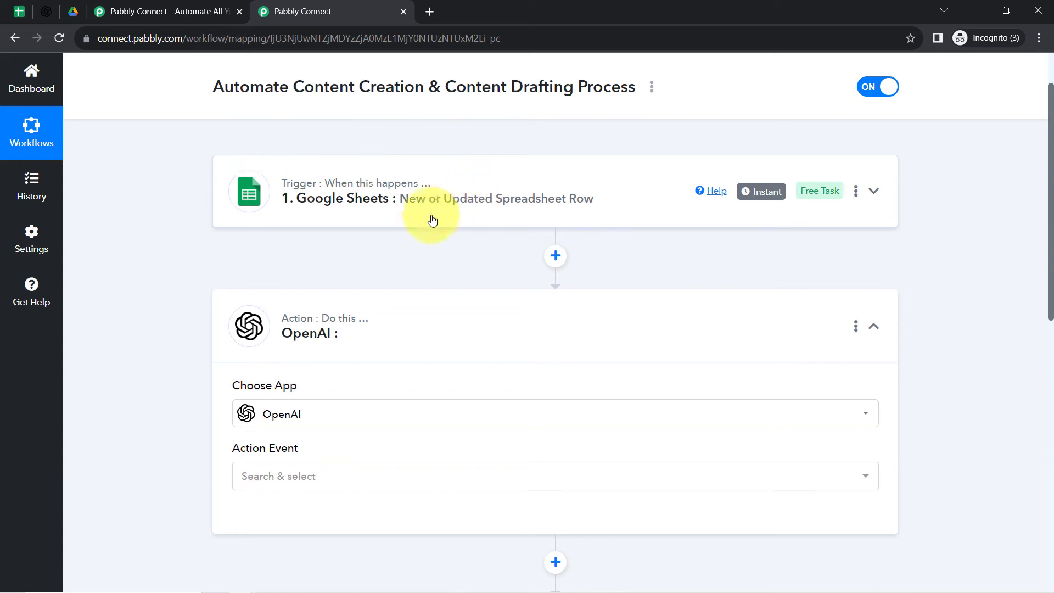
Expand the Google Sheets trigger step and review its webhook setup instructions and the received response fields.
{"action": "scroll", "coordinate": [323, 251], "scroll_direction": "down", "scroll_amount": 3}
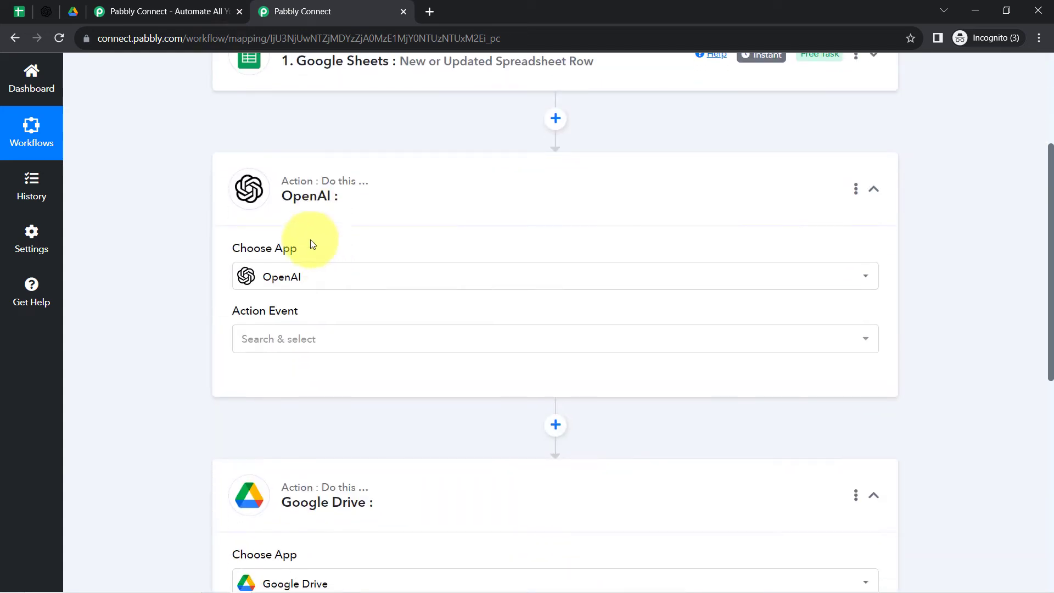
{"action": "left_click", "coordinate": [305, 61]}
{"action": "scroll", "coordinate": [522, 216], "scroll_direction": "down", "scroll_amount": 8}
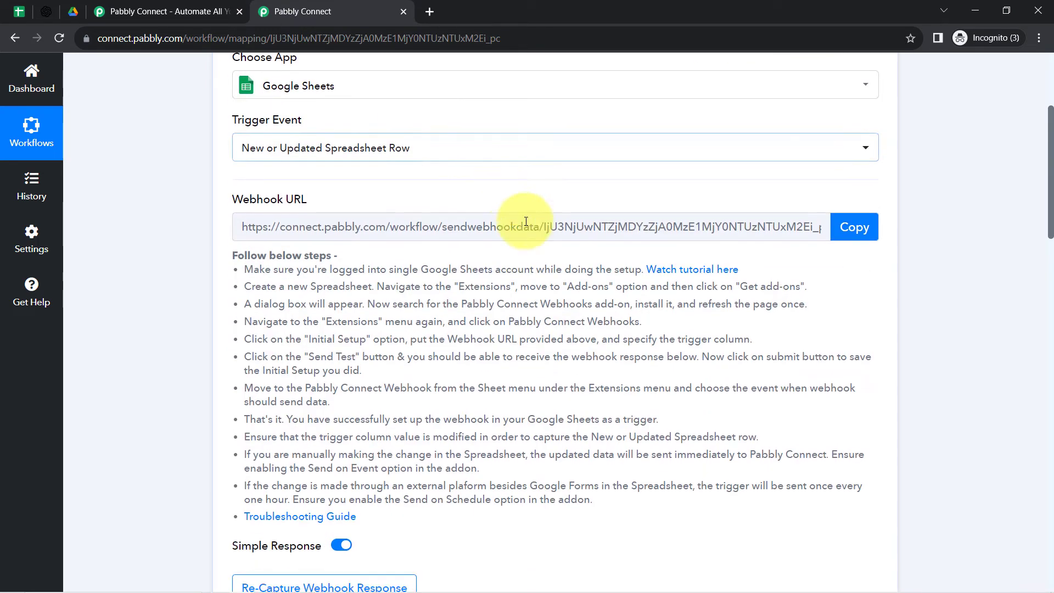
{"action": "scroll", "coordinate": [494, 360], "scroll_direction": "down", "scroll_amount": 4}
{"action": "left_click_drag", "start_coordinate": [646, 238], "coordinate": [762, 238]}
{"action": "left_click", "coordinate": [148, 347]}
{"action": "scroll", "coordinate": [144, 349], "scroll_direction": "down", "scroll_amount": 6}
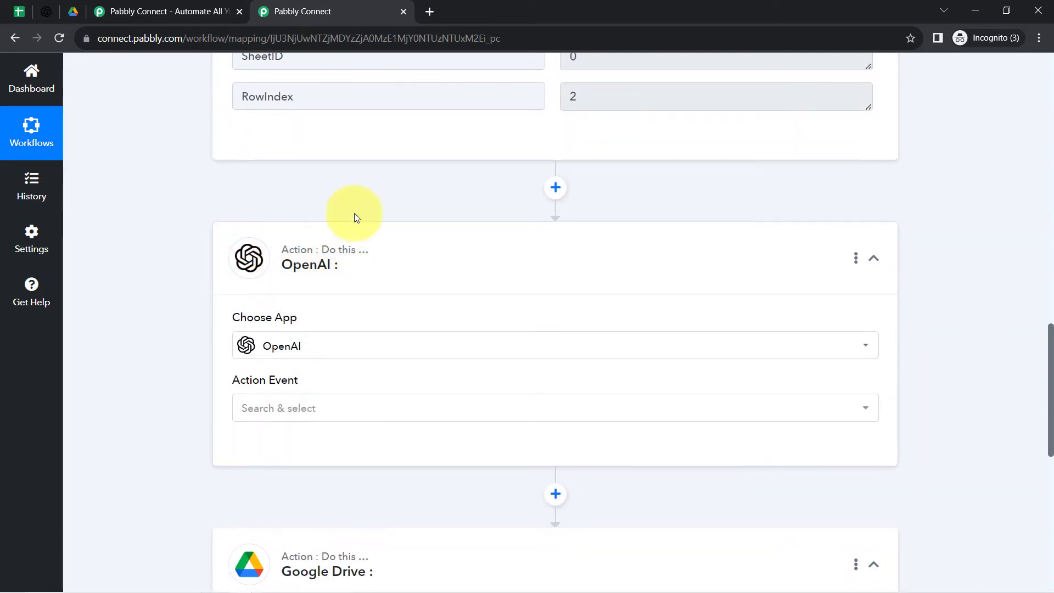
Set the OpenAI step's action event to Generate Content and check the topic in the trigger's webhook response.
{"action": "left_click", "coordinate": [249, 421]}
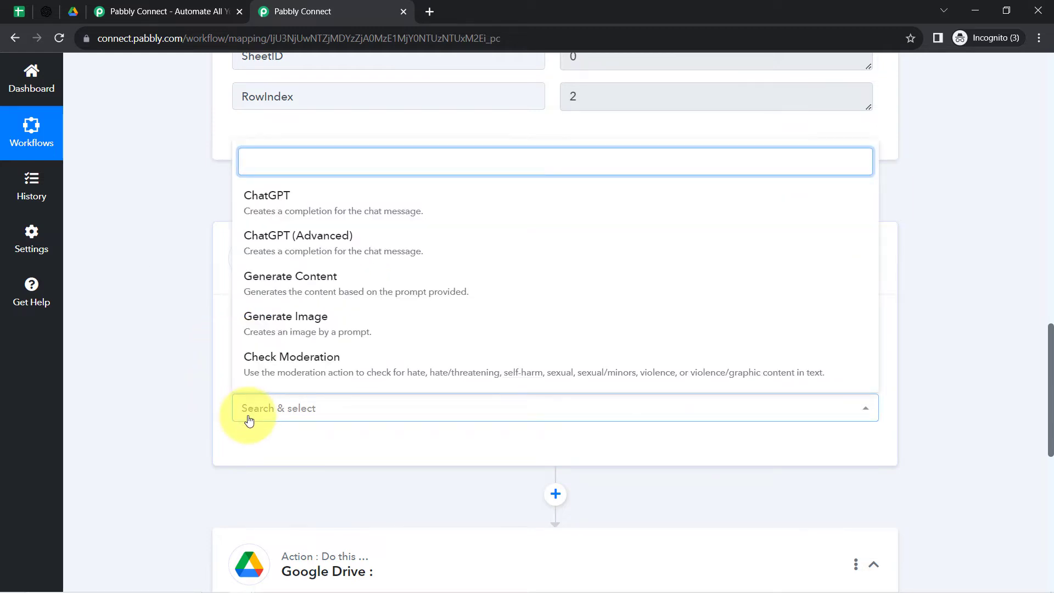
{"action": "left_click", "coordinate": [281, 294]}
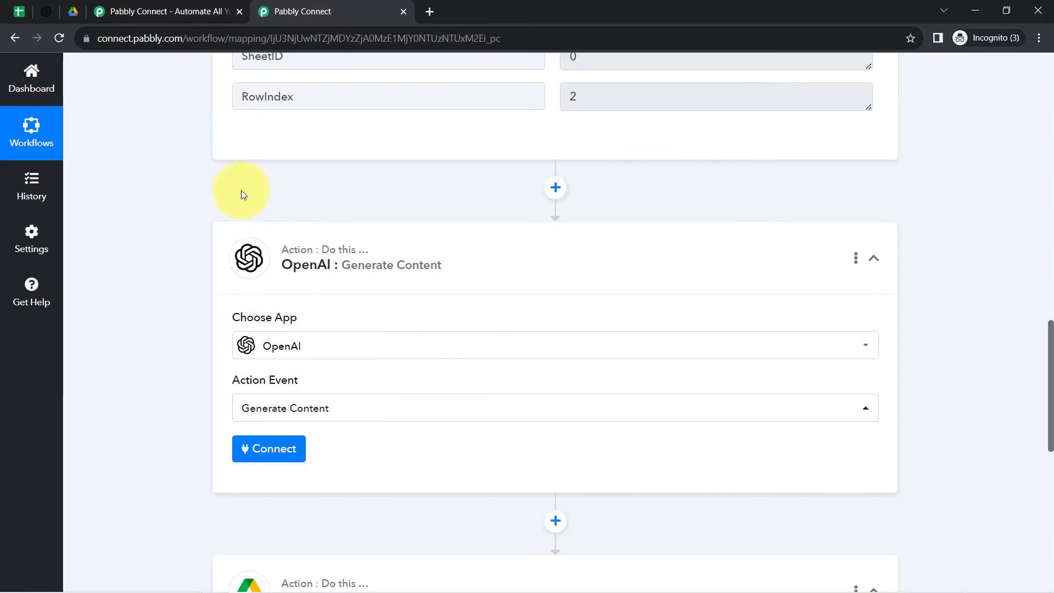
{"action": "scroll", "coordinate": [240, 193], "scroll_direction": "up", "scroll_amount": 10}
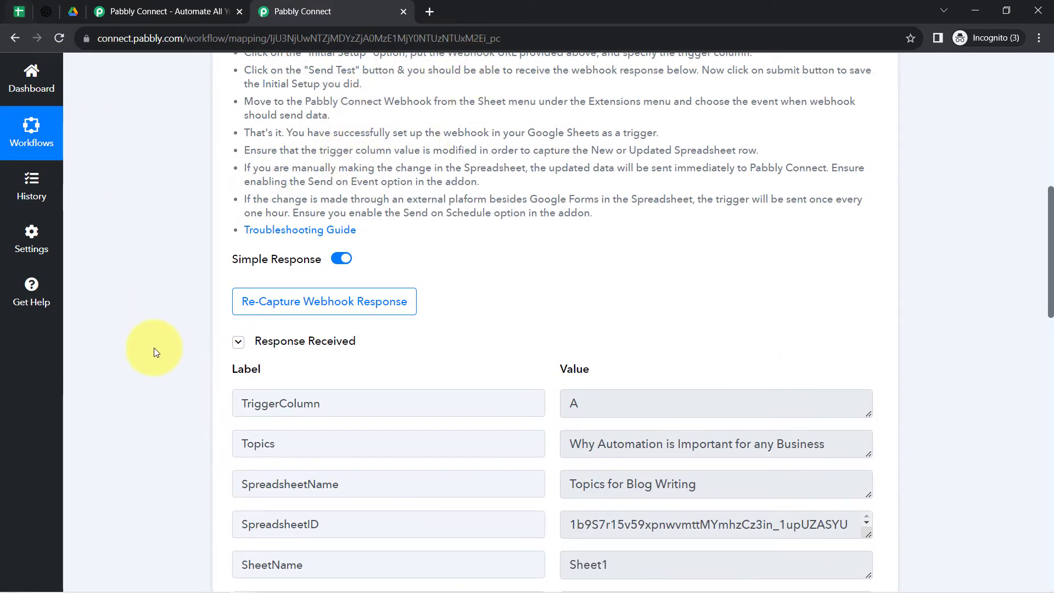
{"action": "scroll", "coordinate": [154, 354], "scroll_direction": "down", "scroll_amount": 10}
Start adding a new OpenAI connection and open the OpenAI API keys page in a separate browser tab.
{"action": "left_click", "coordinate": [265, 175]}
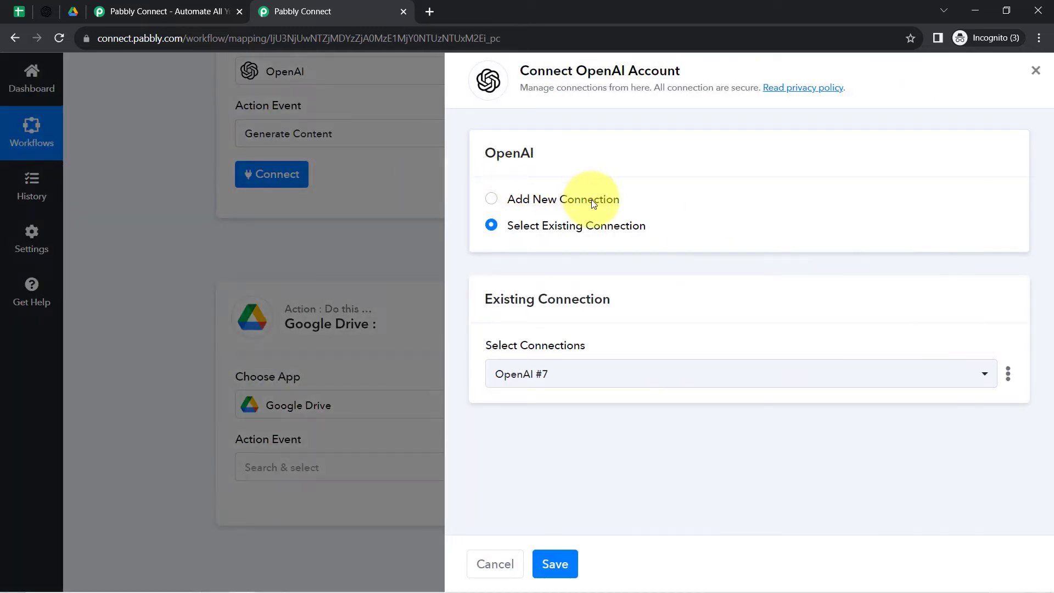
{"action": "left_click", "coordinate": [593, 204]}
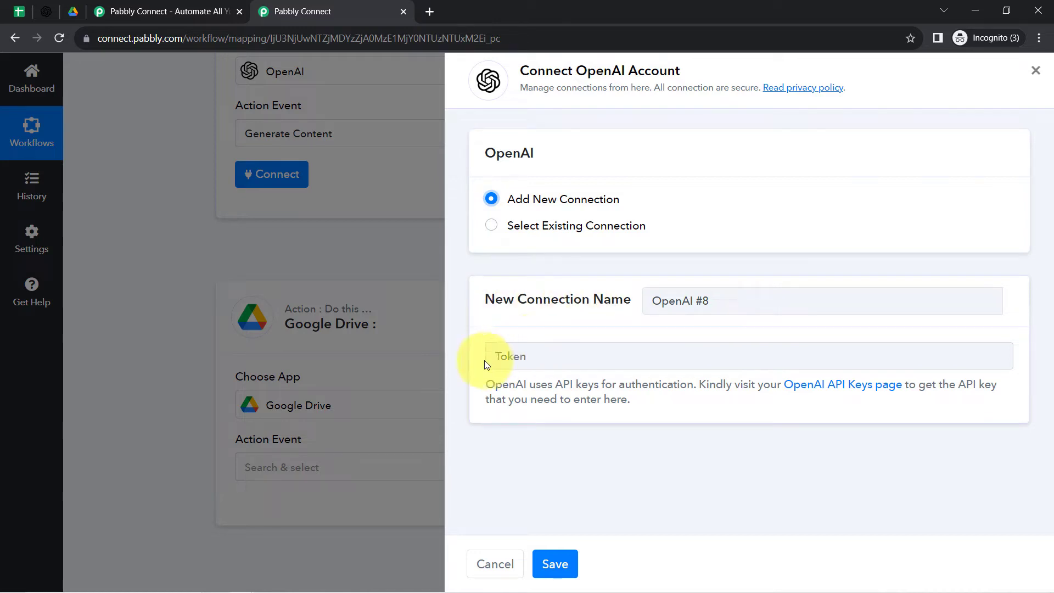
{"action": "right_click", "coordinate": [812, 385]}
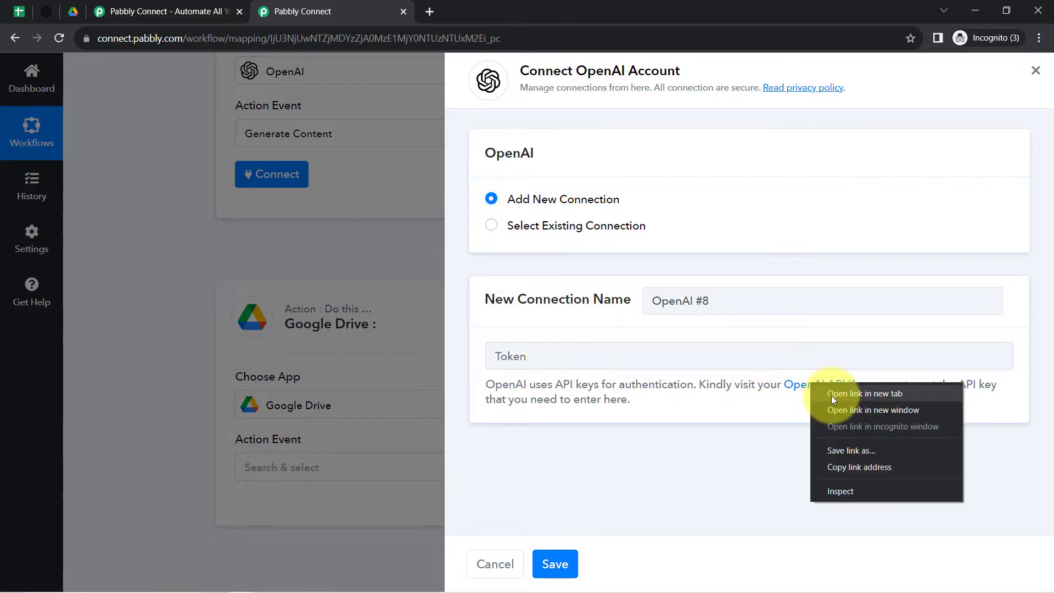
{"action": "left_click", "coordinate": [831, 395]}
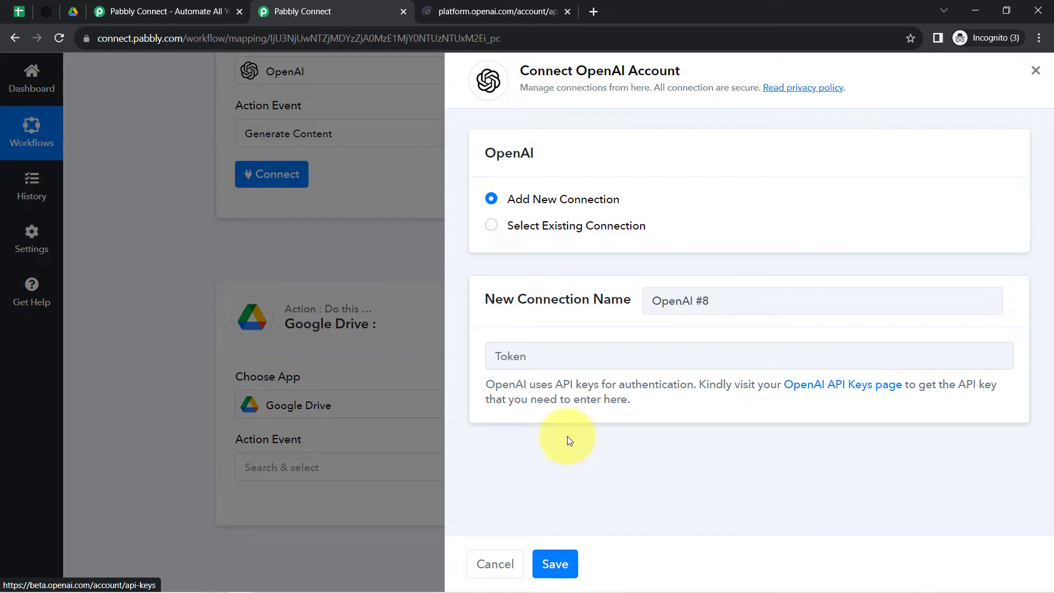
{"action": "left_click", "coordinate": [44, 7]}
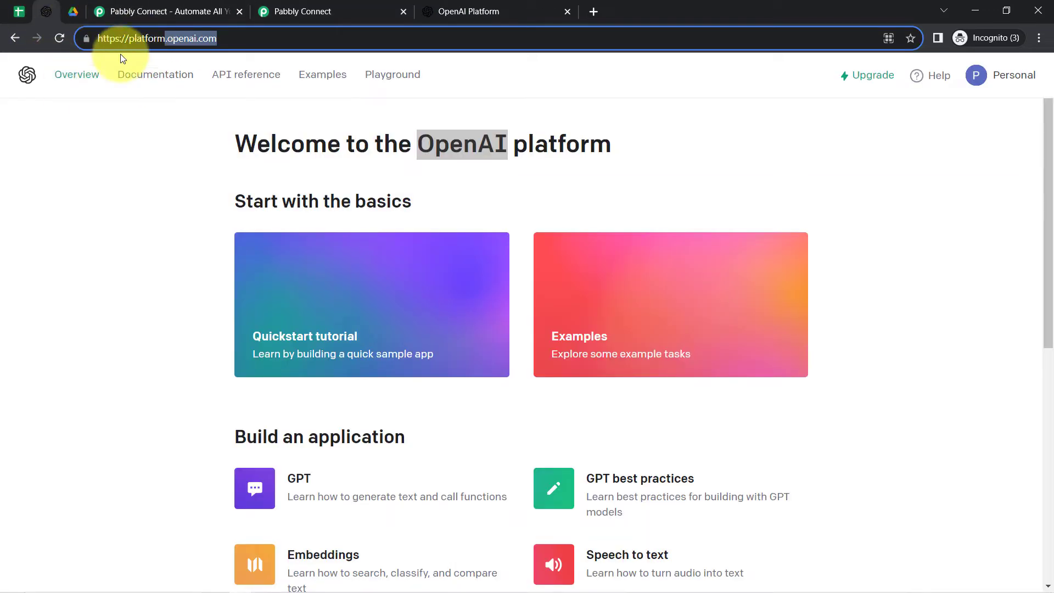
{"action": "left_click", "coordinate": [456, 11]}
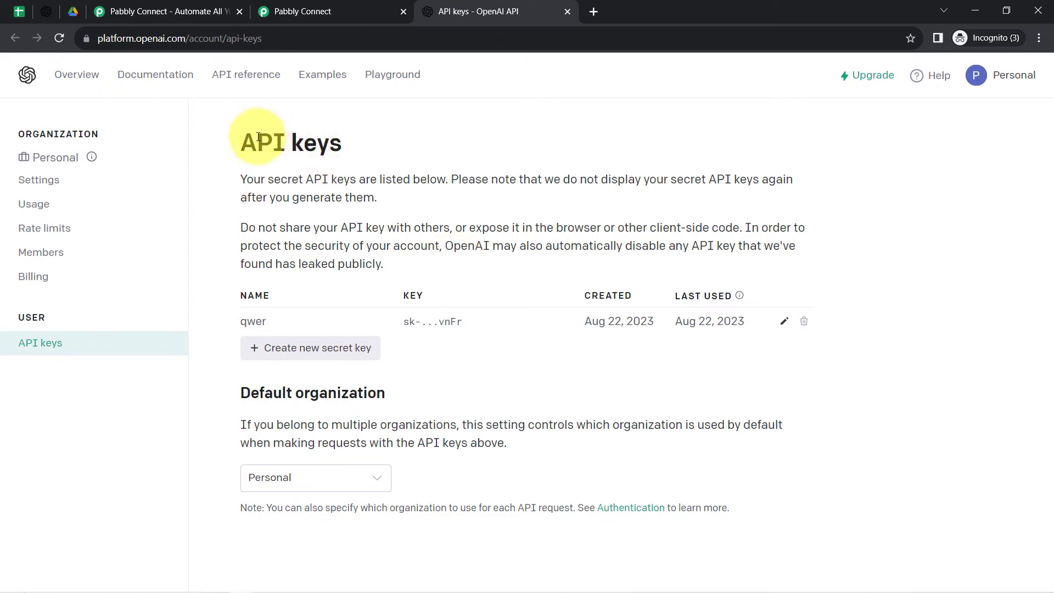
Create an OpenAI secret key named "Connection with Pabbly Connect" and copy the generated key.
{"action": "left_click_drag", "start_coordinate": [257, 141], "coordinate": [348, 141]}
{"action": "left_click", "coordinate": [288, 350]}
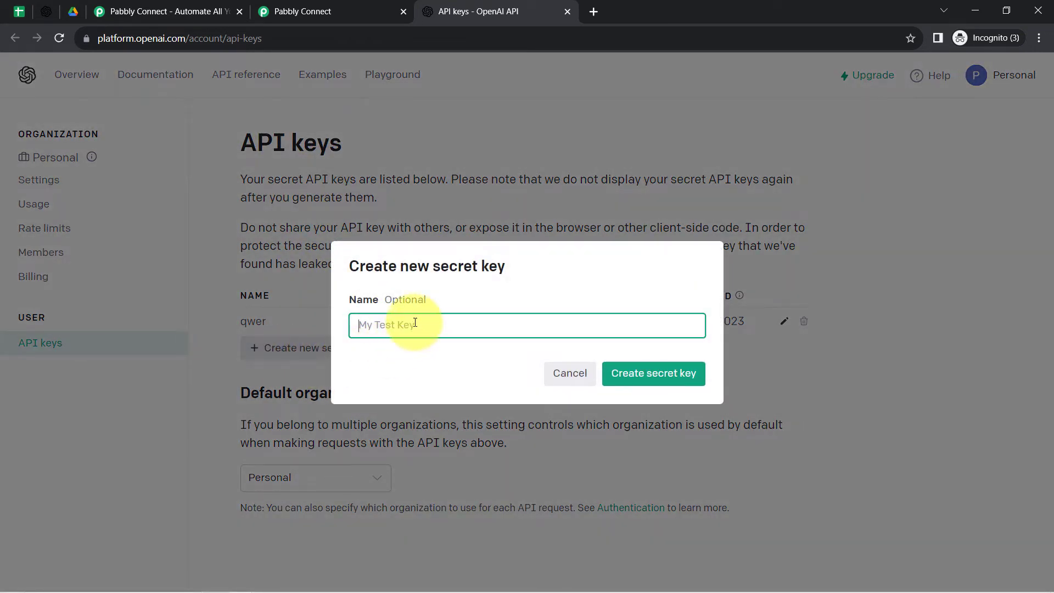
{"action": "type", "text": "Connection with Pabbly Connect"}
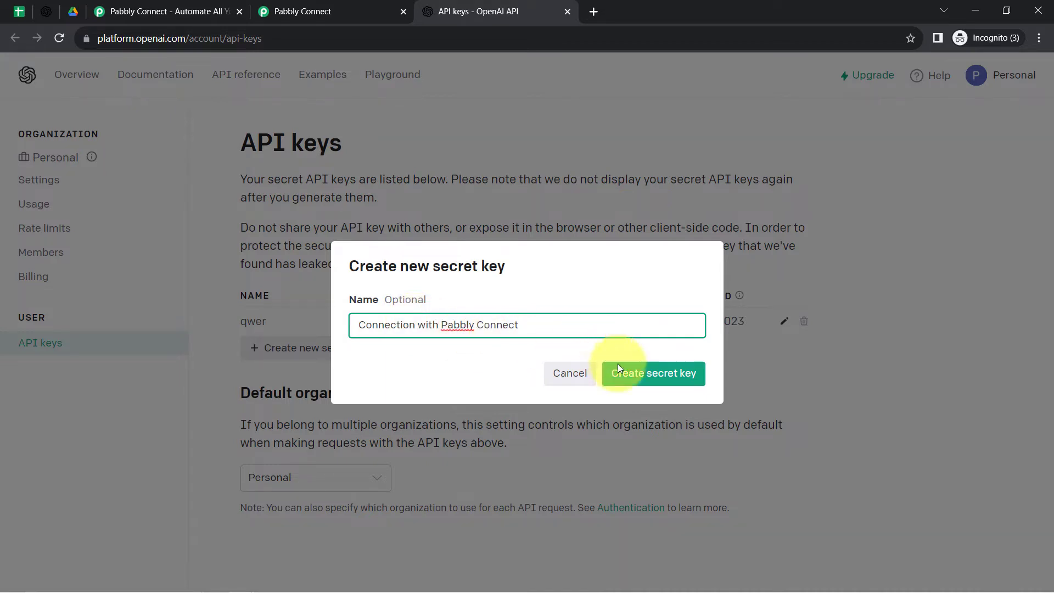
{"action": "left_click", "coordinate": [632, 381]}
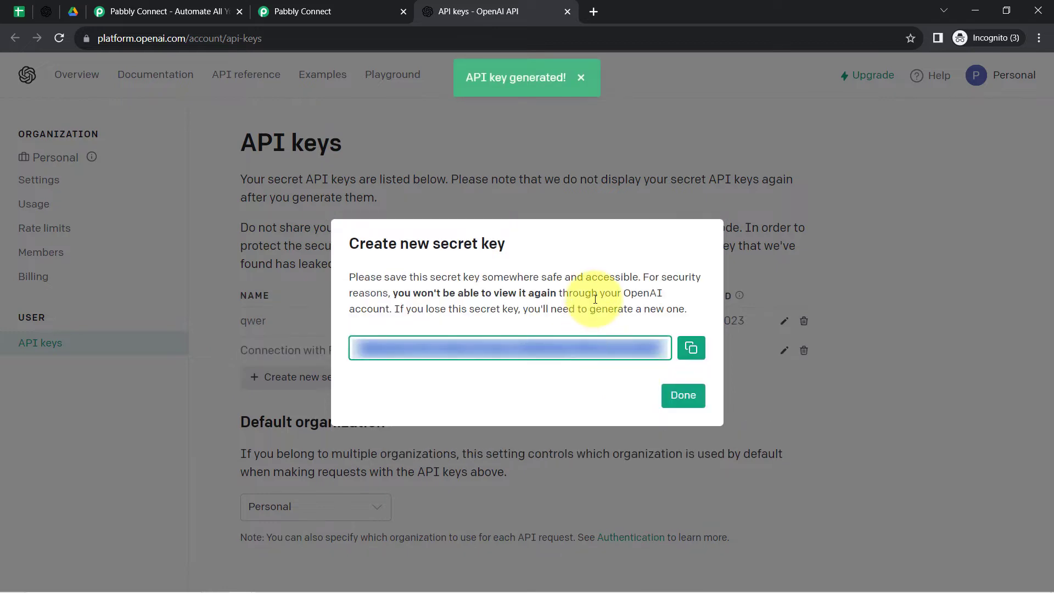
{"action": "left_click", "coordinate": [691, 347]}
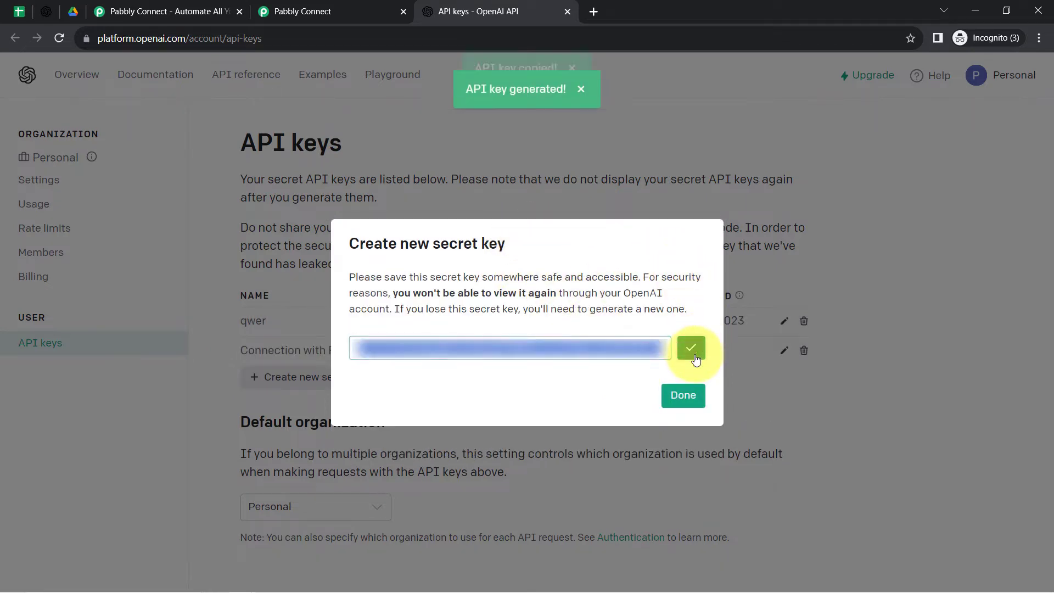
{"action": "left_click", "coordinate": [683, 395]}
Return to Pabbly Connect, paste the API key into the new OpenAI connection's token field and save the connection.
{"action": "left_click", "coordinate": [378, 12]}
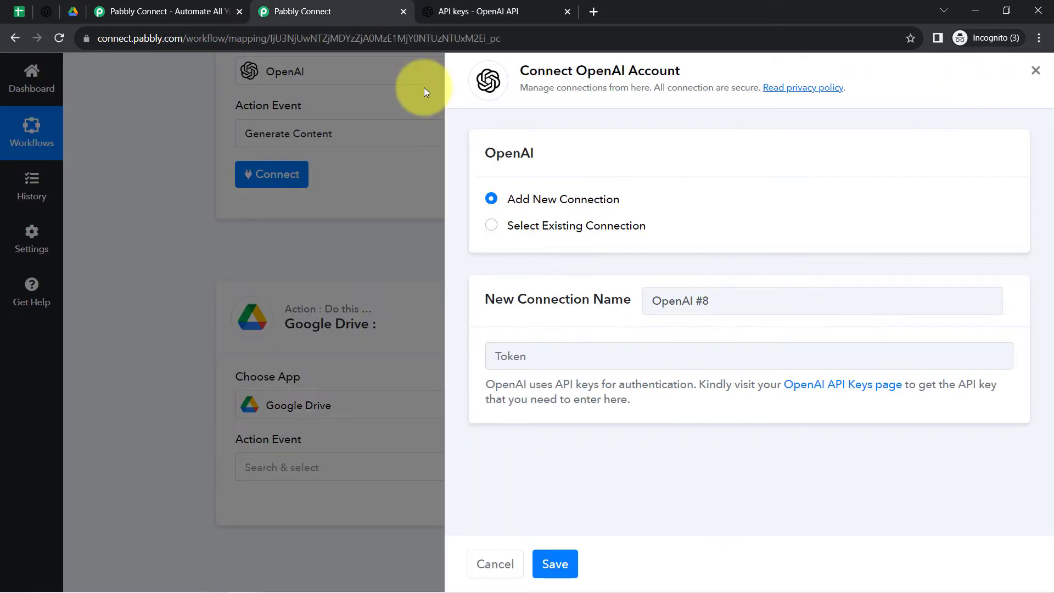
{"action": "left_click", "coordinate": [557, 359]}
{"action": "key", "text": "ctrl+v"}
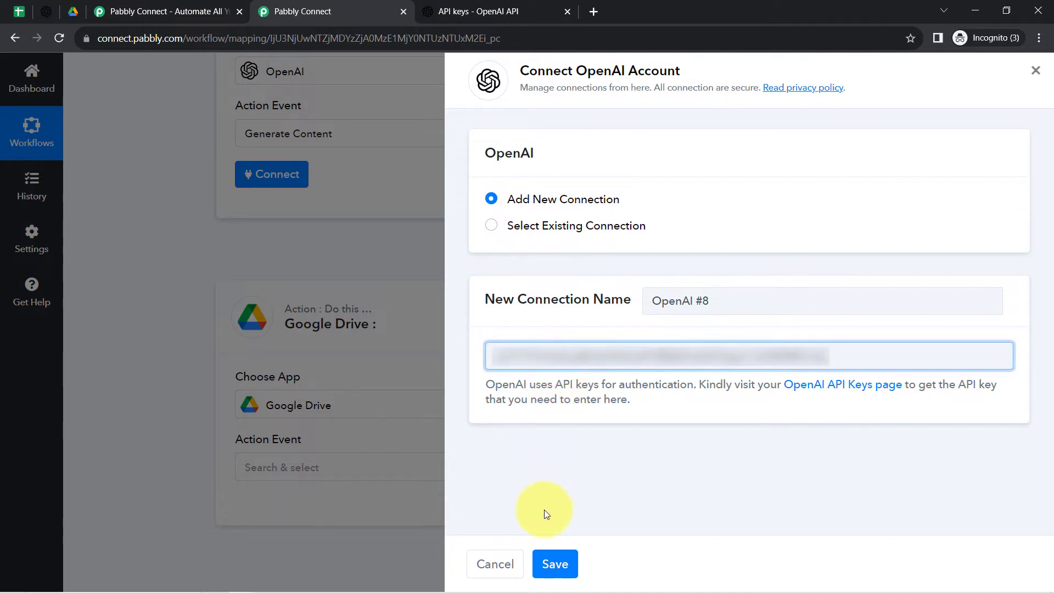
{"action": "left_click", "coordinate": [555, 564]}
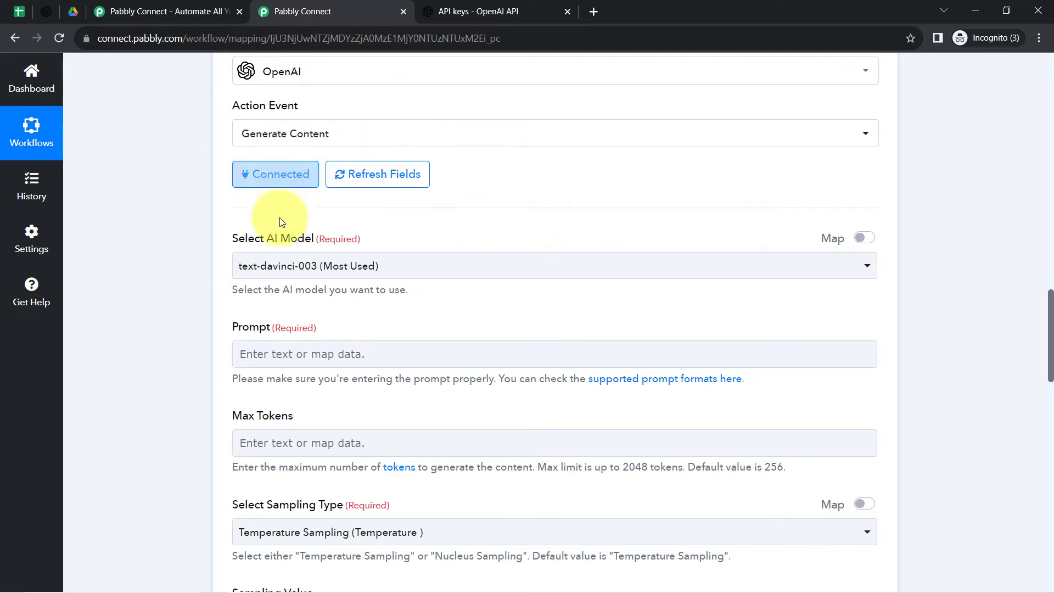
Check the AI models offered for the OpenAI action, and switch to the OpenAI Playground in chat mode.
{"action": "left_click_drag", "start_coordinate": [267, 245], "coordinate": [310, 243]}
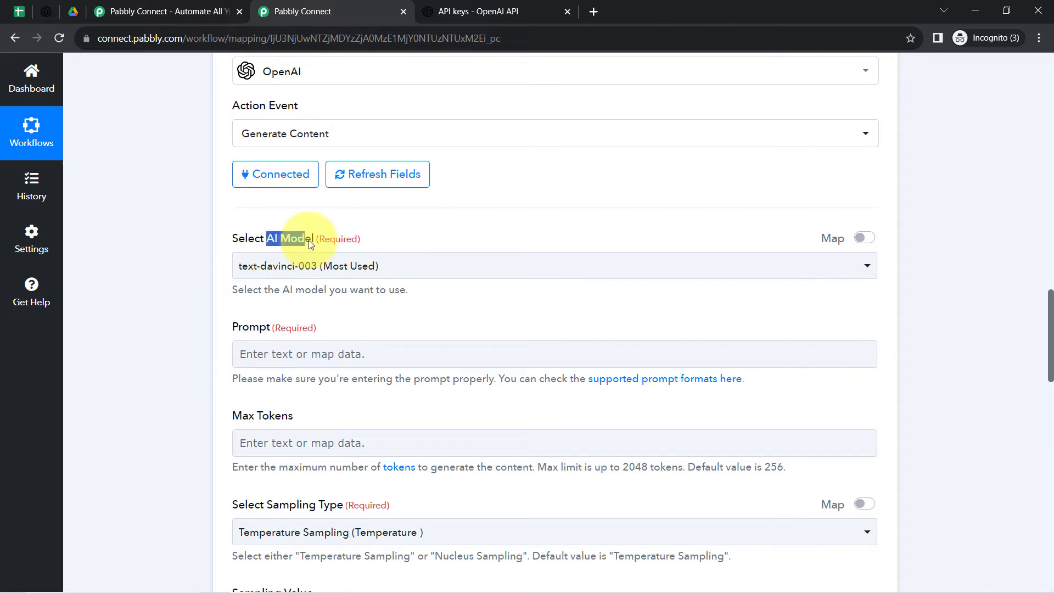
{"action": "left_click", "coordinate": [280, 273]}
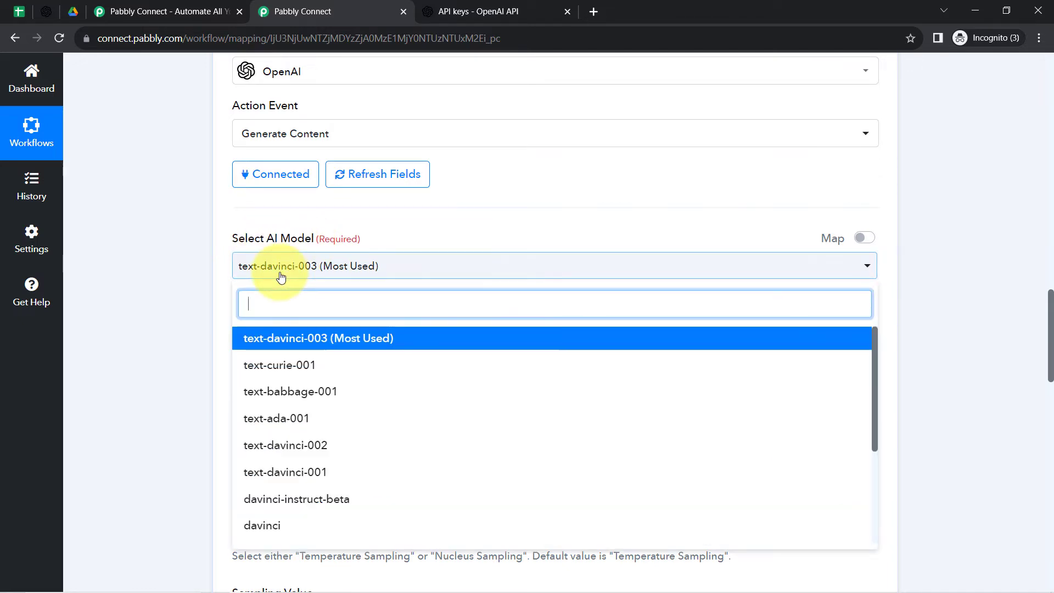
{"action": "left_click", "coordinate": [46, 11]}
{"action": "left_click_drag", "start_coordinate": [110, 39], "coordinate": [183, 47]}
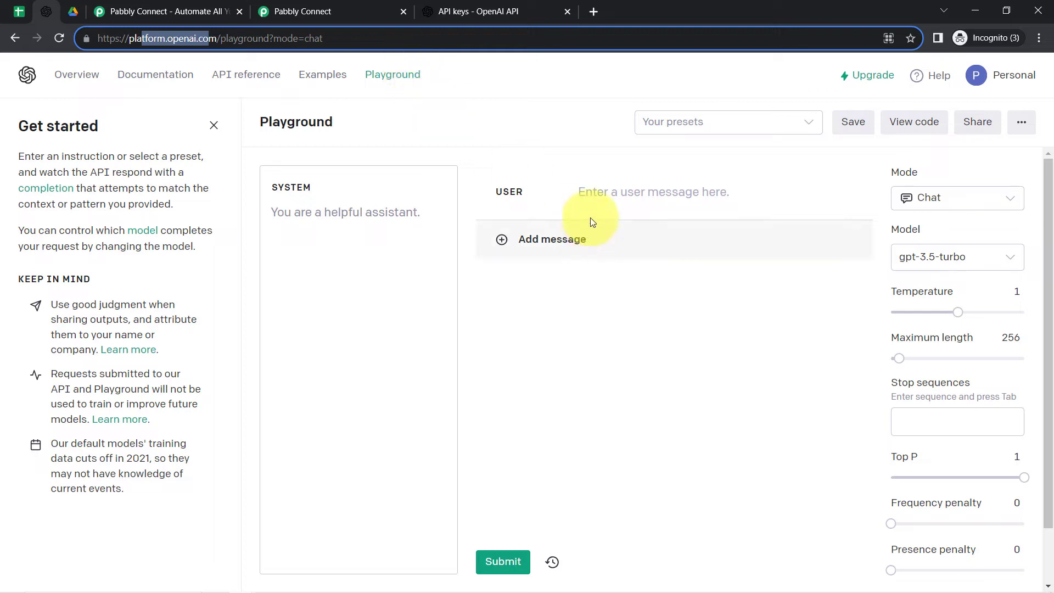
Submit the user message "hello" in the Playground chat, followed by the message "I'm bored".
{"action": "left_click", "coordinate": [611, 207]}
{"action": "type", "text": "hello"}
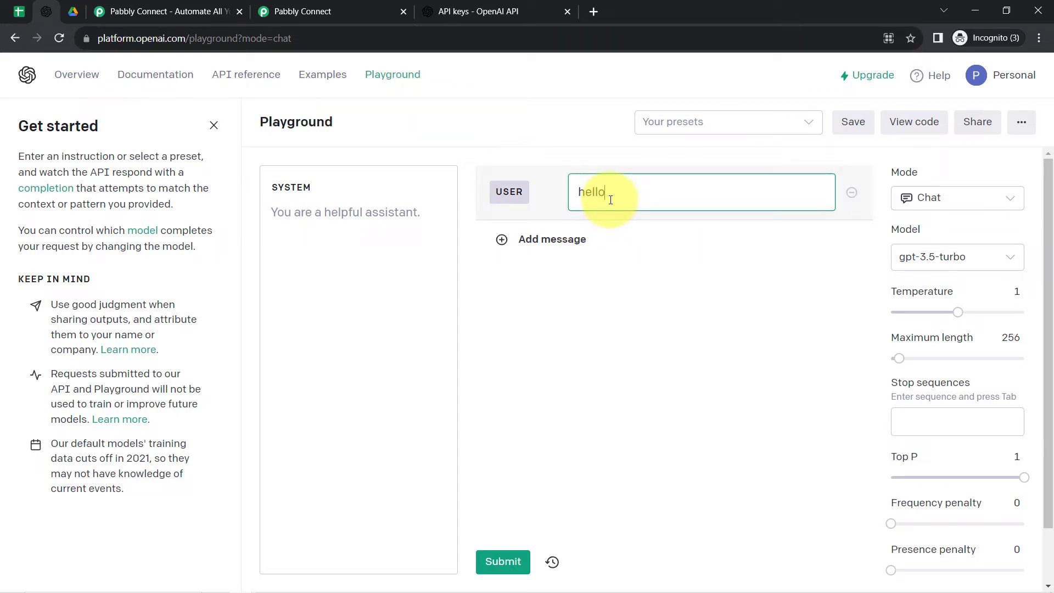
{"action": "left_click", "coordinate": [497, 562]}
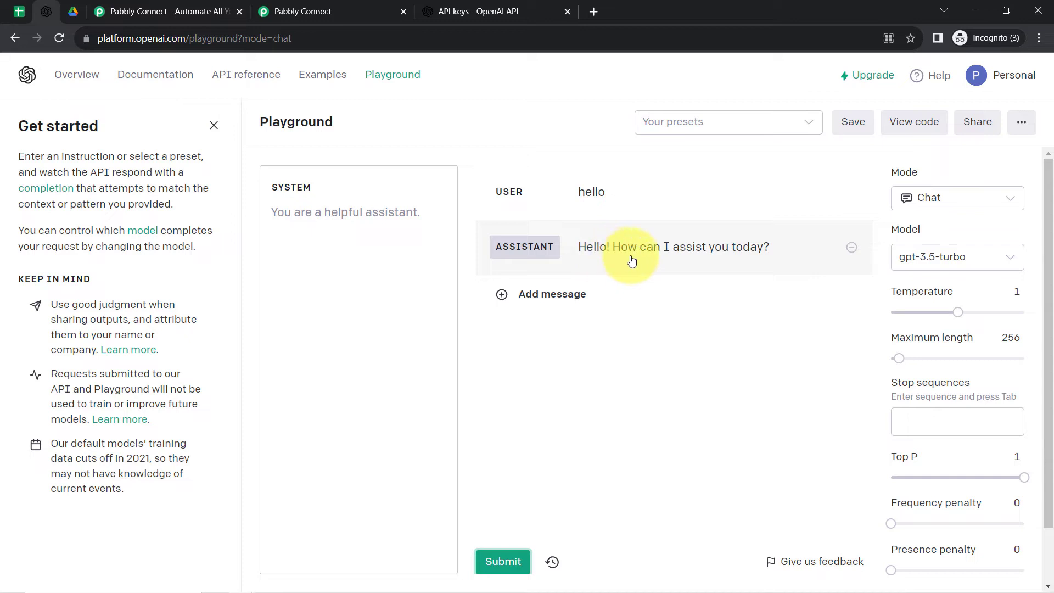
{"action": "left_click", "coordinate": [573, 286]}
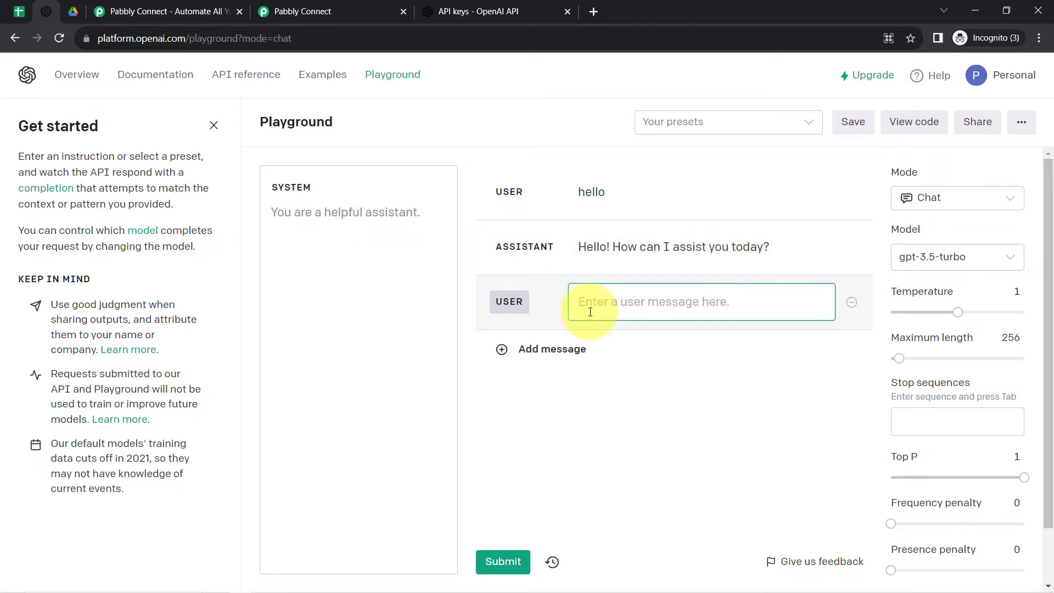
{"action": "type", "text": "I"}
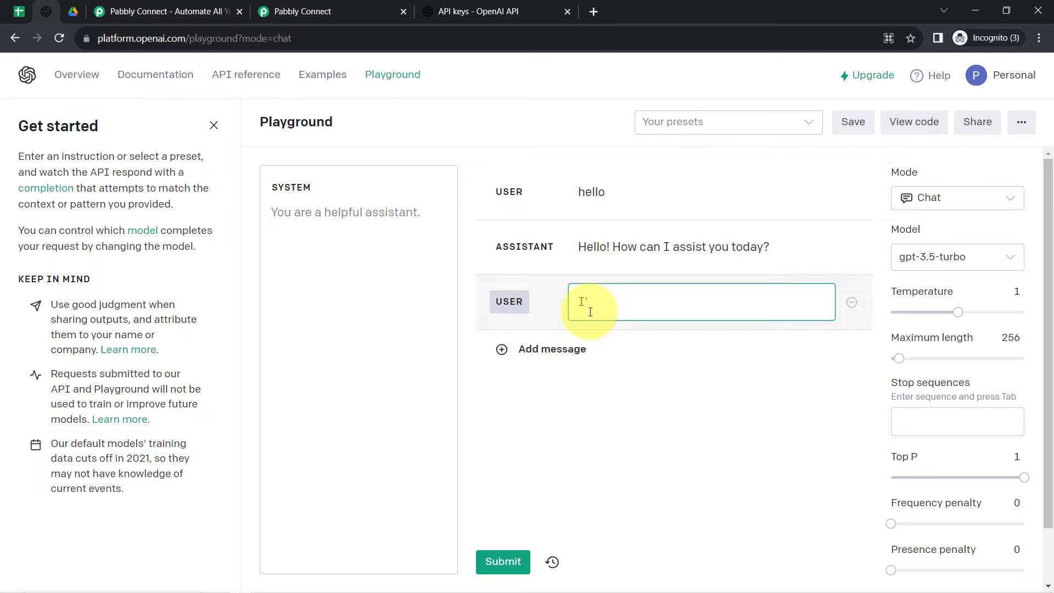
{"action": "type", "text": "'m bored"}
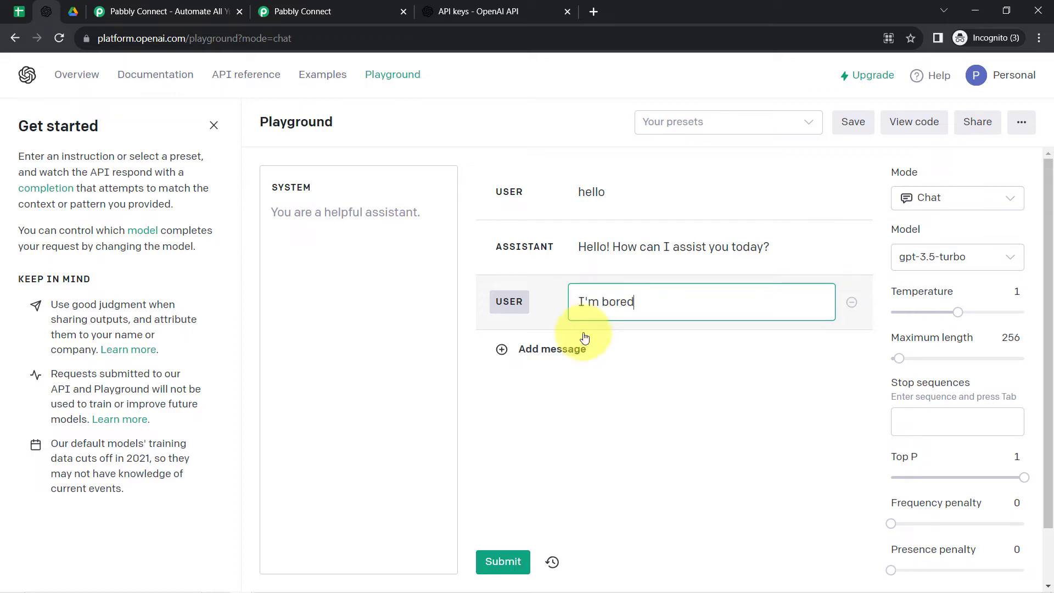
{"action": "left_click", "coordinate": [497, 561]}
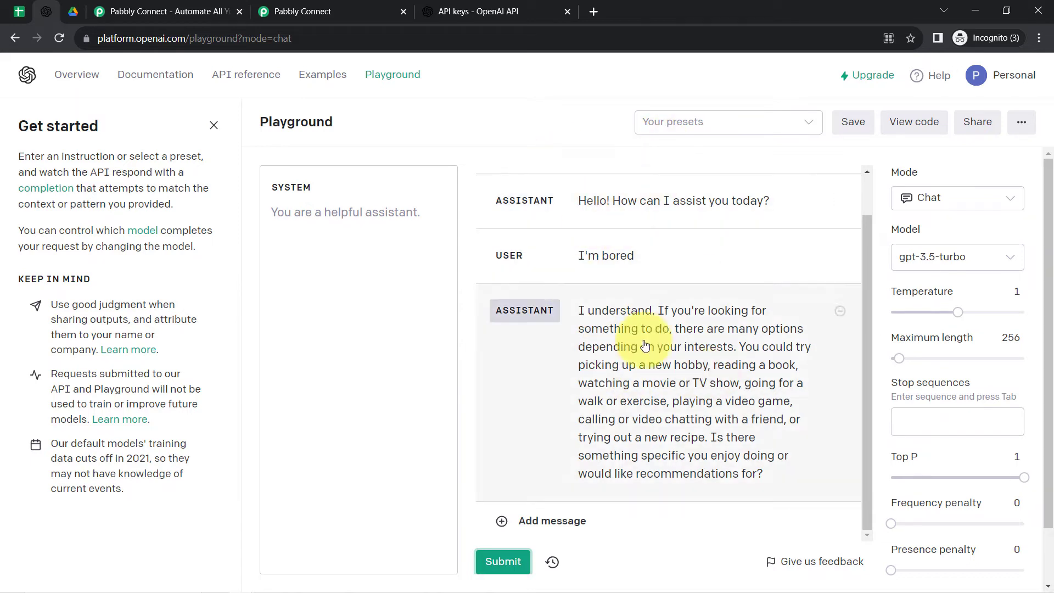
Switch the Playground to Complete mode and submit the prompt "write a story on dog".
{"action": "left_click", "coordinate": [931, 207]}
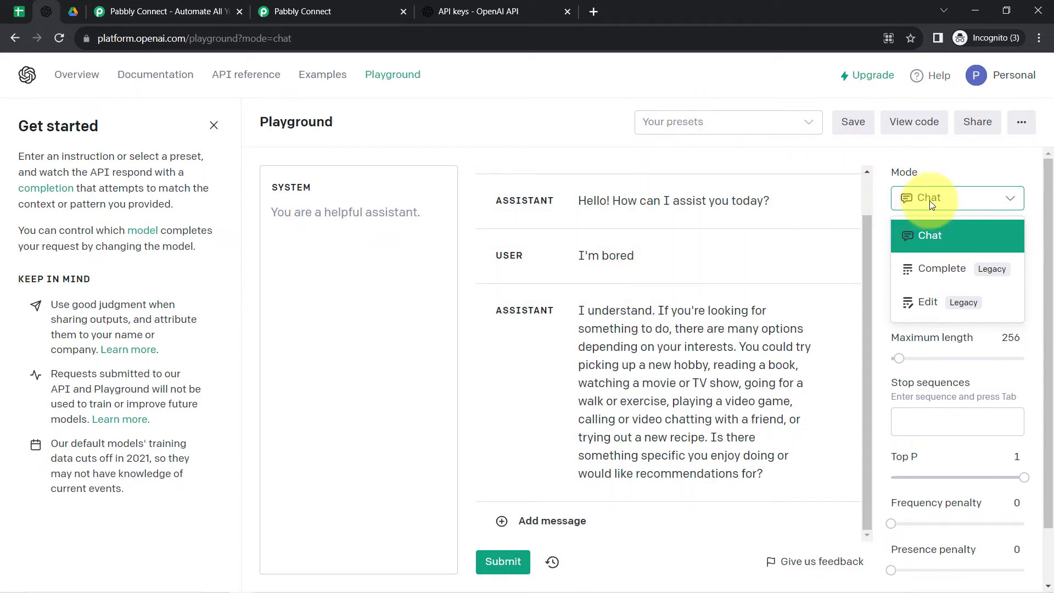
{"action": "left_click", "coordinate": [945, 272]}
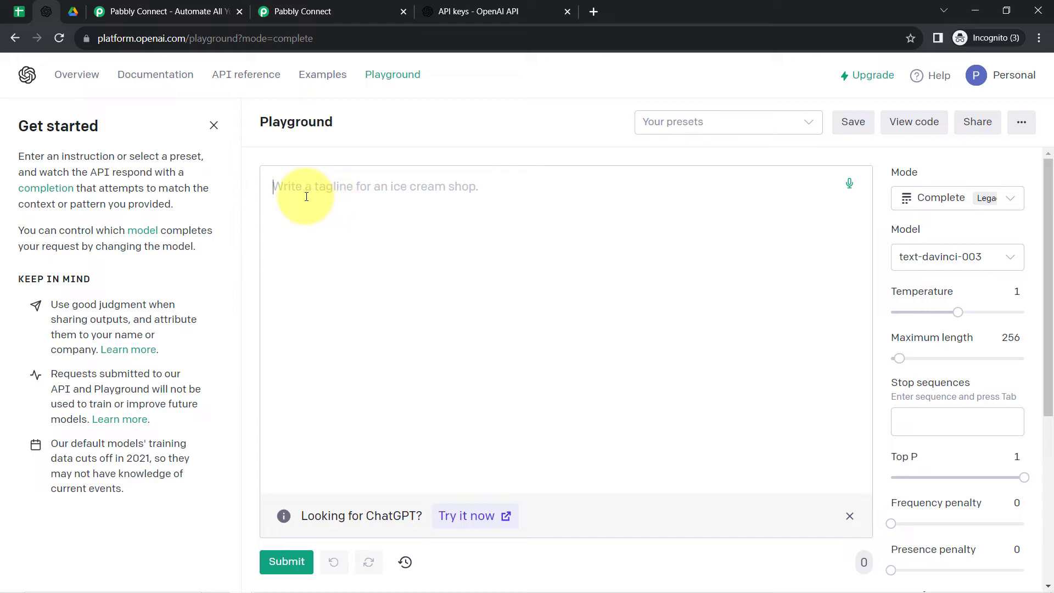
{"action": "type", "text": "Wr"}
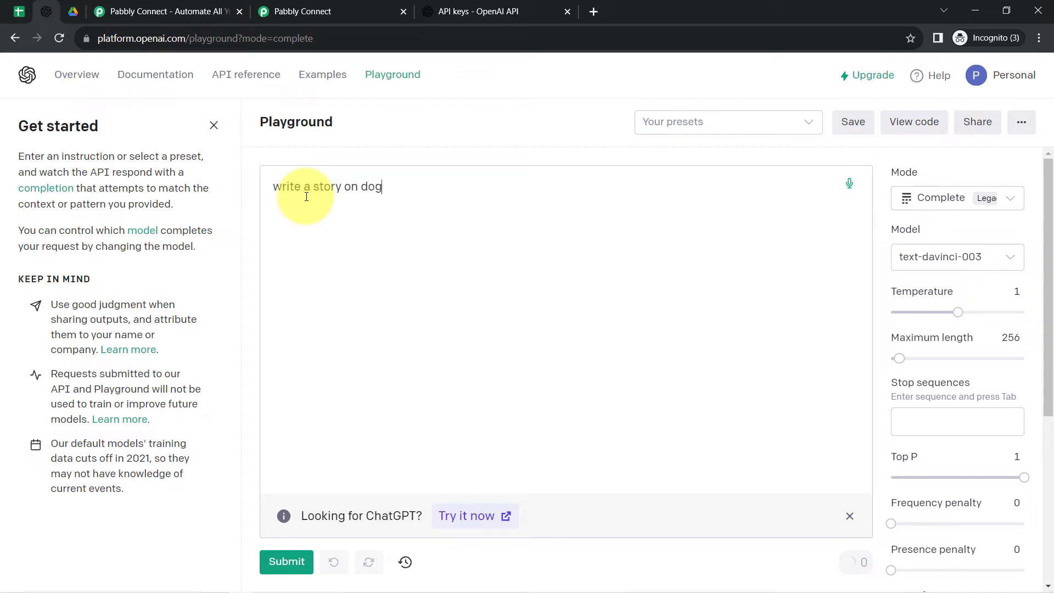
{"action": "left_click", "coordinate": [287, 563]}
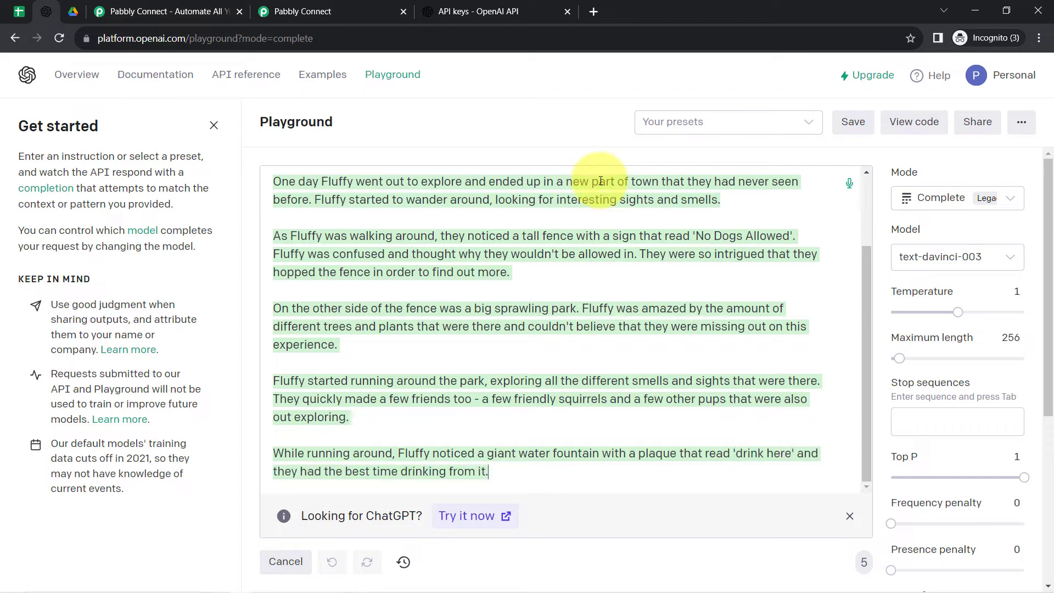
Look over the generated dog story, return to Pabbly Connect and review the AI model selection of the OpenAI action.
{"action": "scroll", "coordinate": [555, 274], "scroll_direction": "up", "scroll_amount": 3}
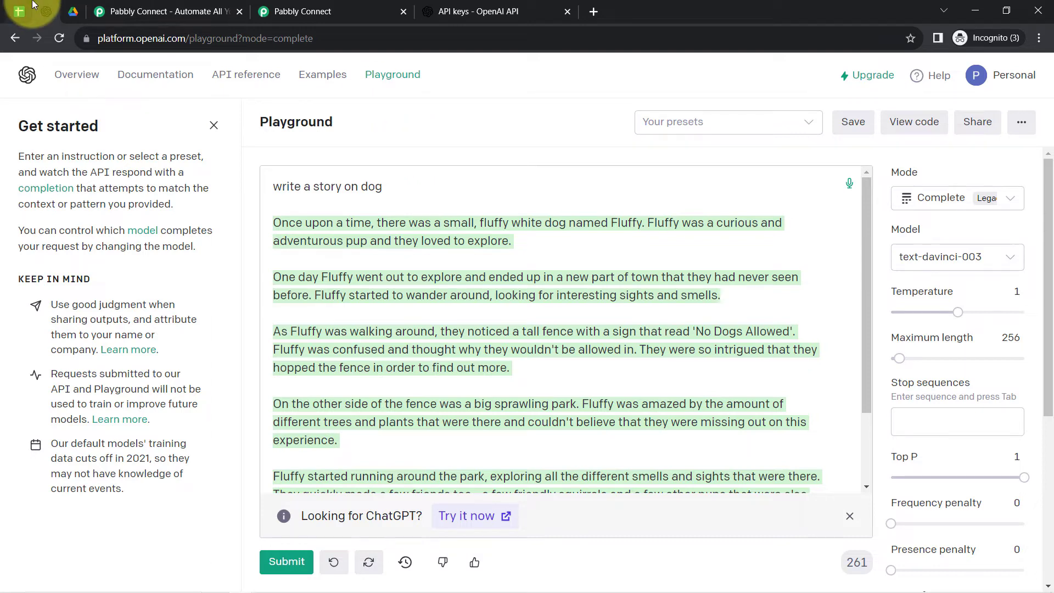
{"action": "left_click", "coordinate": [308, 4]}
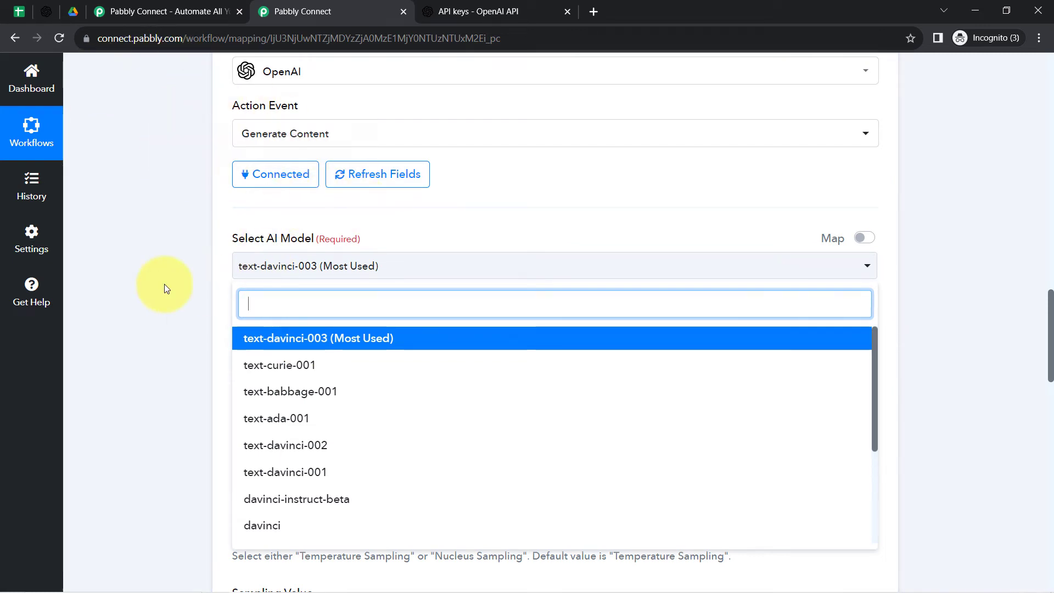
{"action": "left_click", "coordinate": [177, 222]}
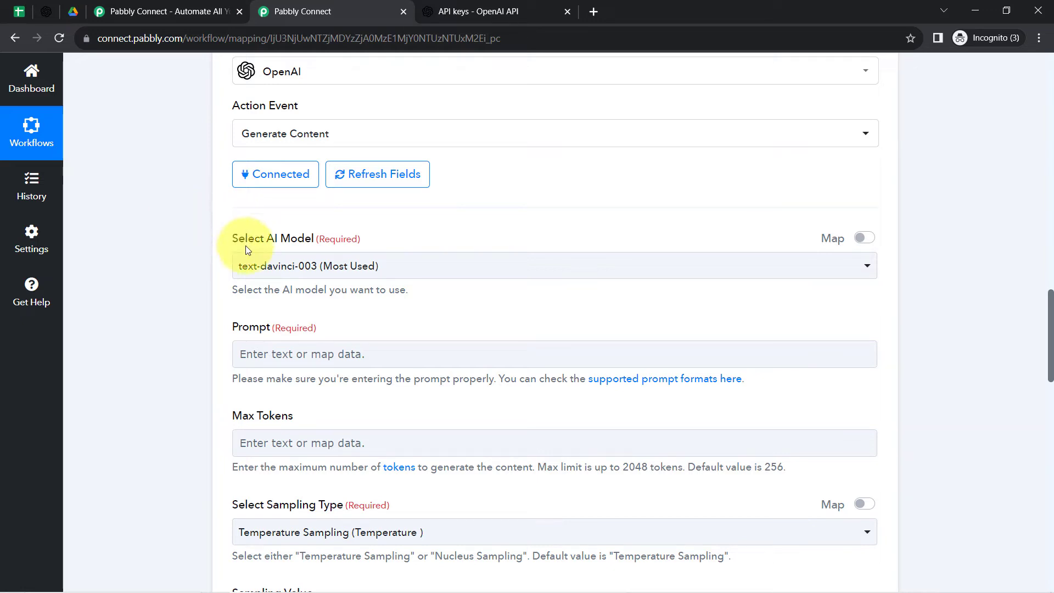
{"action": "left_click_drag", "start_coordinate": [238, 245], "coordinate": [283, 240]}
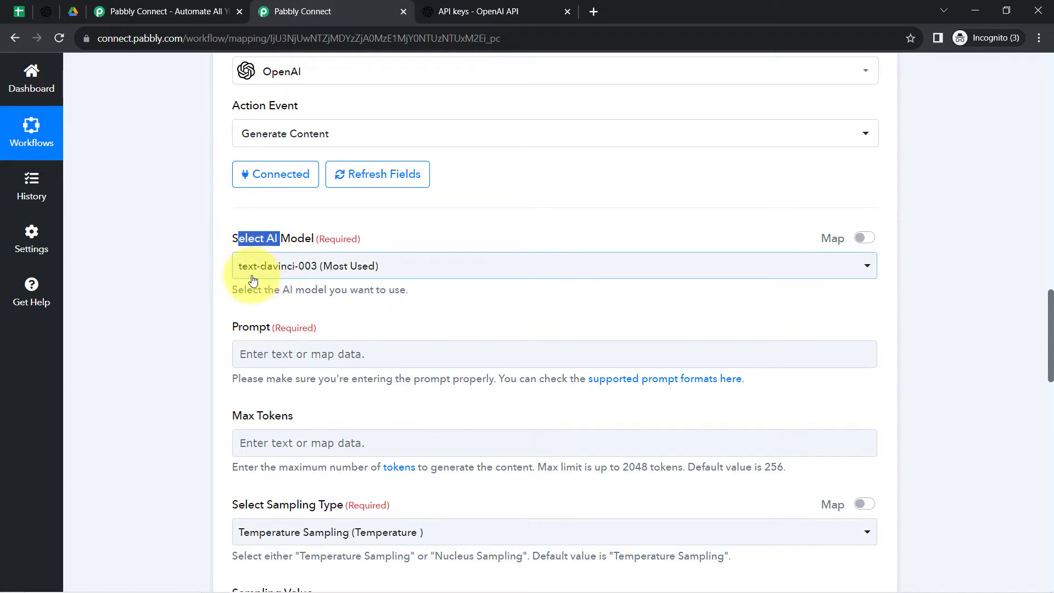
{"action": "left_click", "coordinate": [296, 276]}
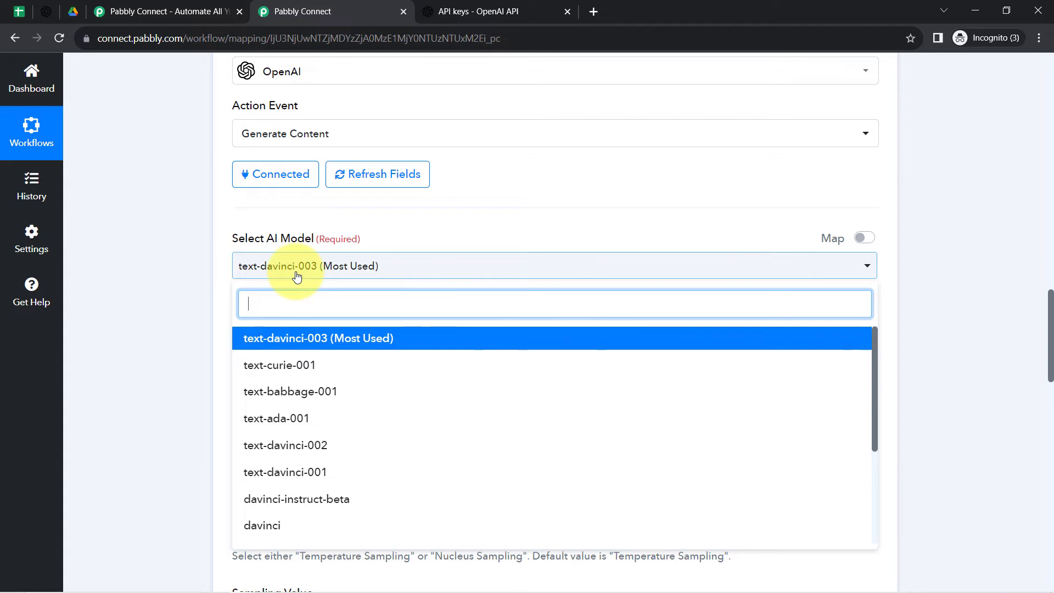
{"action": "left_click", "coordinate": [296, 266]}
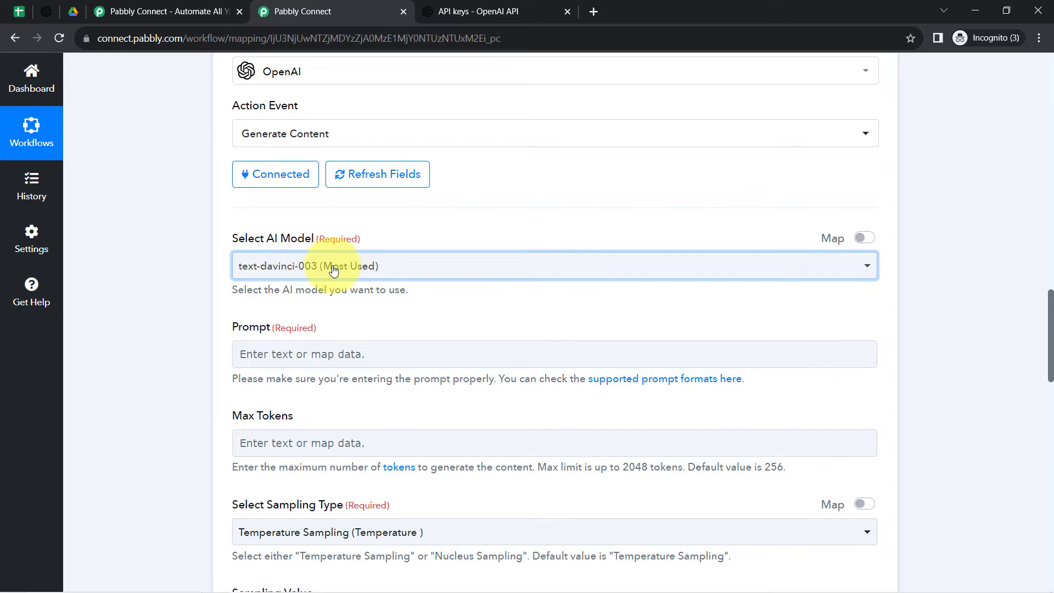
{"action": "left_click", "coordinate": [156, 297]}
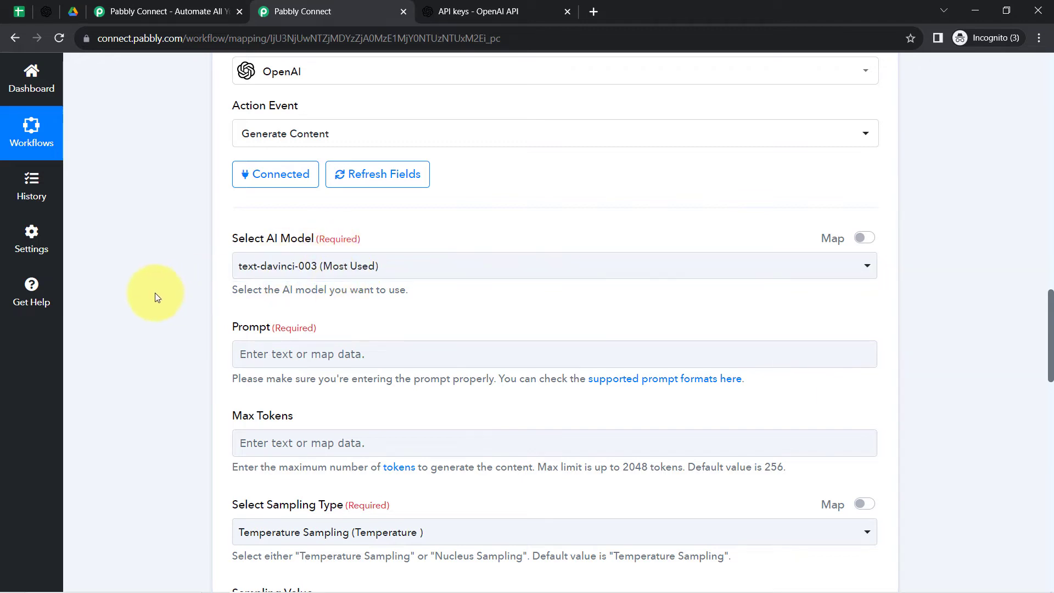
Enter "Generate a content on -" as the prompt of the OpenAI action.
{"action": "left_click_drag", "start_coordinate": [1052, 314], "coordinate": [1049, 347]}
{"action": "left_click_drag", "start_coordinate": [530, 189], "coordinate": [757, 188]}
{"action": "left_click", "coordinate": [337, 166]}
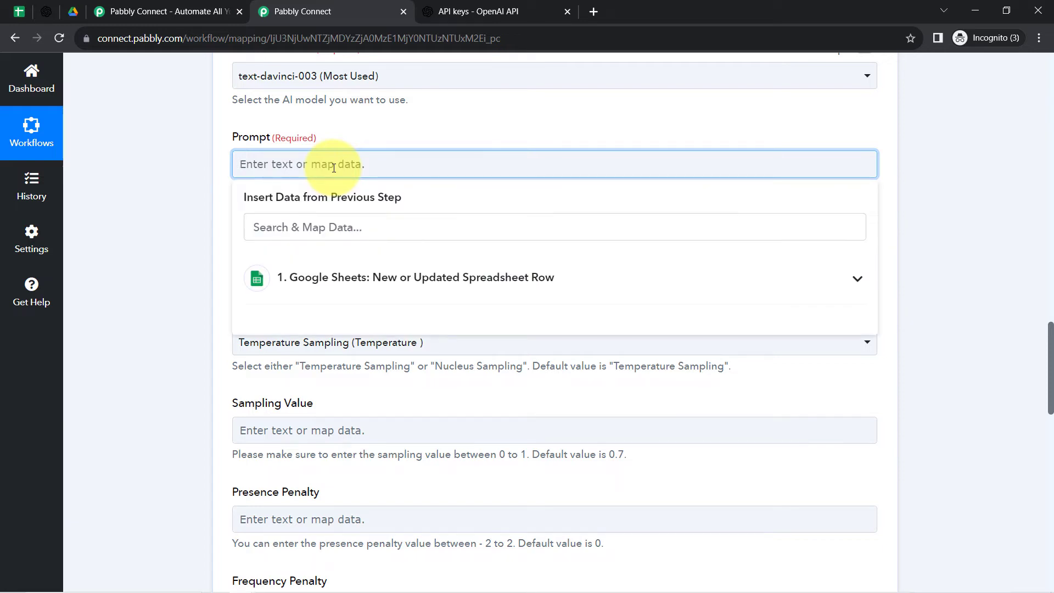
{"action": "type", "text": "W"}
{"action": "key", "text": "BackSpace"}
{"action": "type", "text": "Generate acontent on -"}
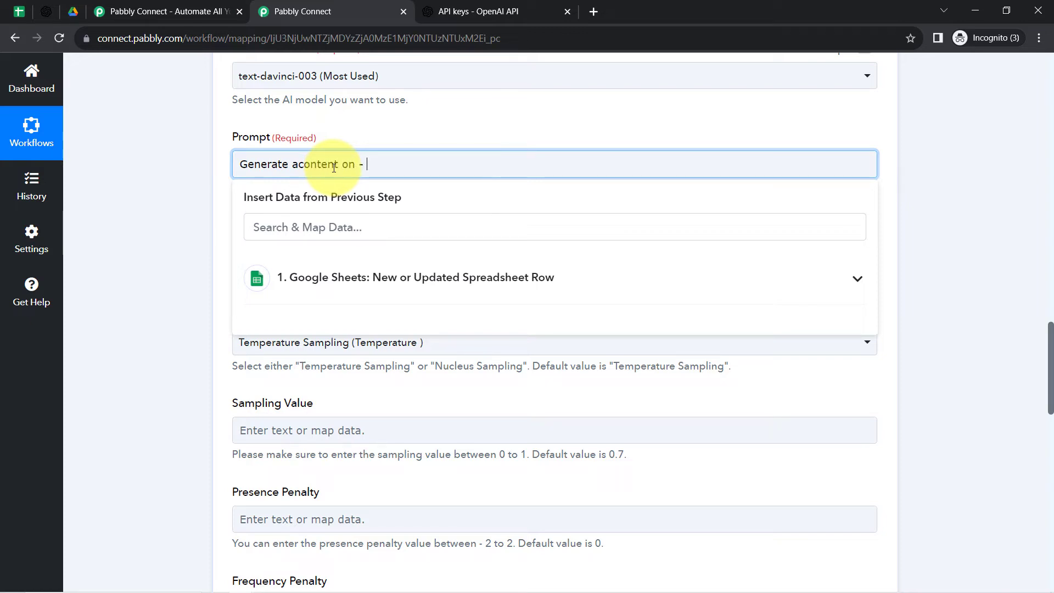
{"action": "left_click", "coordinate": [302, 165]}
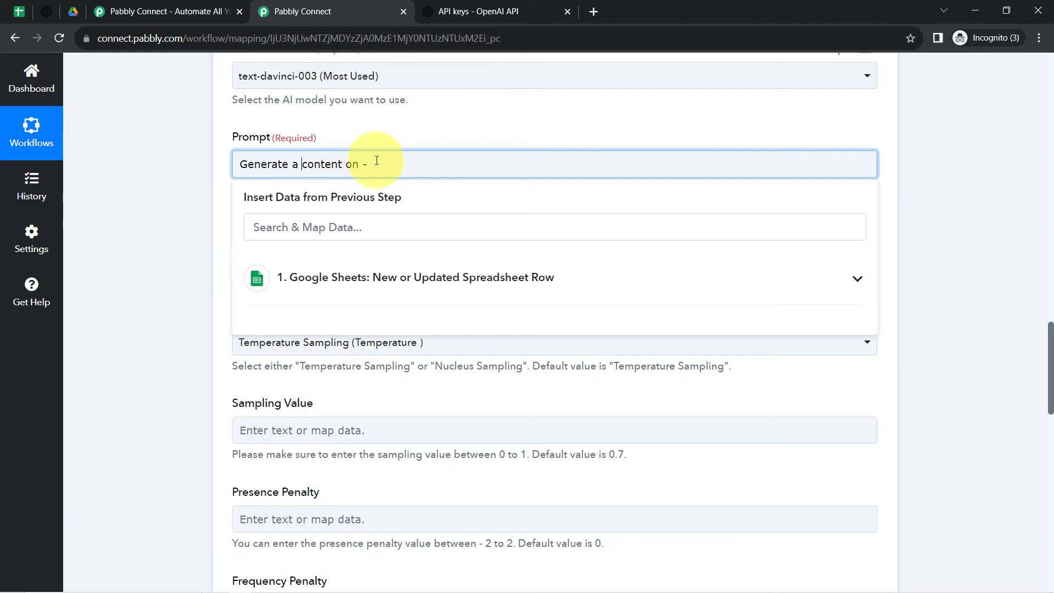
Check the blog topics in the Google Sheet and the topic captured in Pabbly Connect's Google Sheets trigger response.
{"action": "left_click", "coordinate": [20, 11]}
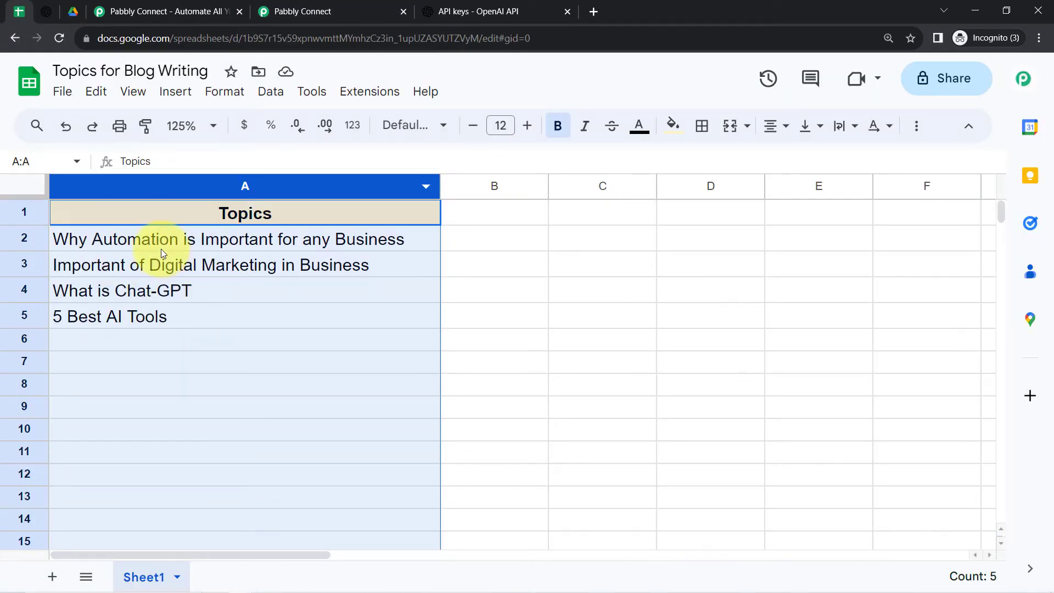
{"action": "left_click", "coordinate": [304, 9]}
{"action": "scroll", "coordinate": [190, 263], "scroll_direction": "up", "scroll_amount": 15}
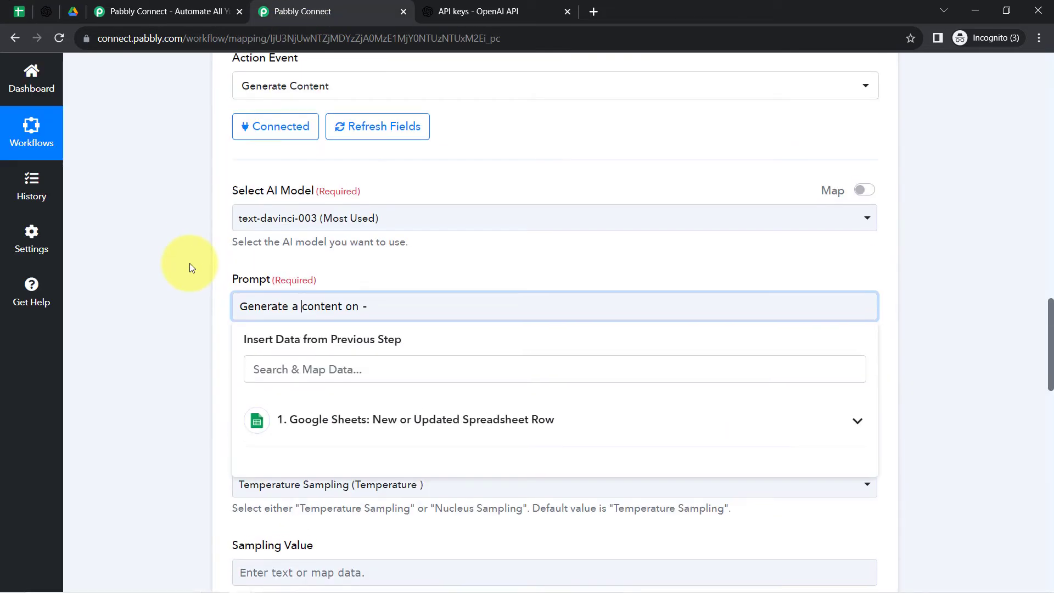
{"action": "scroll", "coordinate": [190, 263], "scroll_direction": "up", "scroll_amount": 8}
{"action": "scroll", "coordinate": [186, 279], "scroll_direction": "down", "scroll_amount": 13}
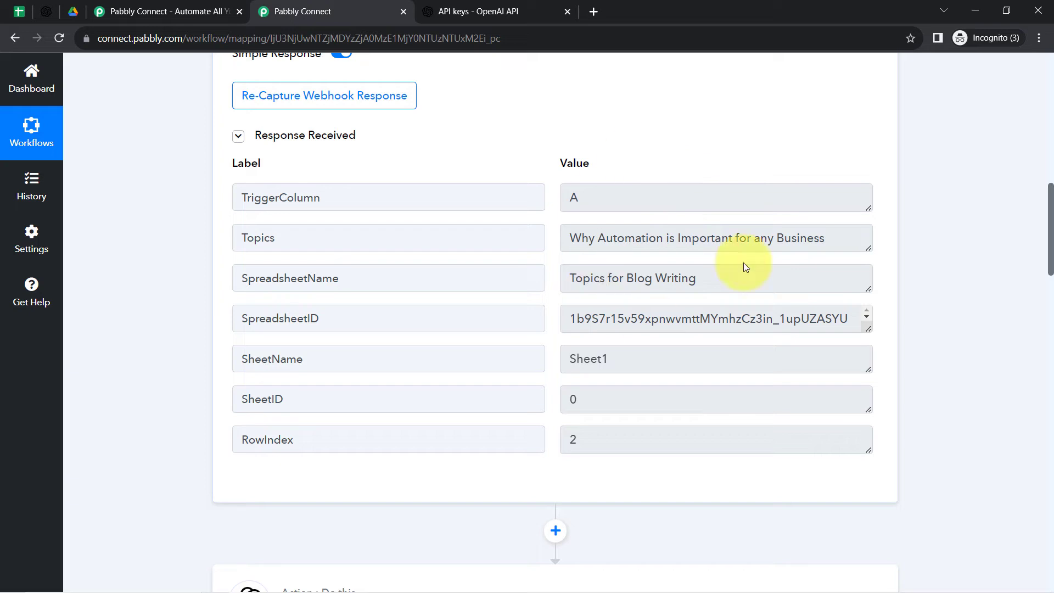
{"action": "left_click_drag", "start_coordinate": [615, 237], "coordinate": [857, 236]}
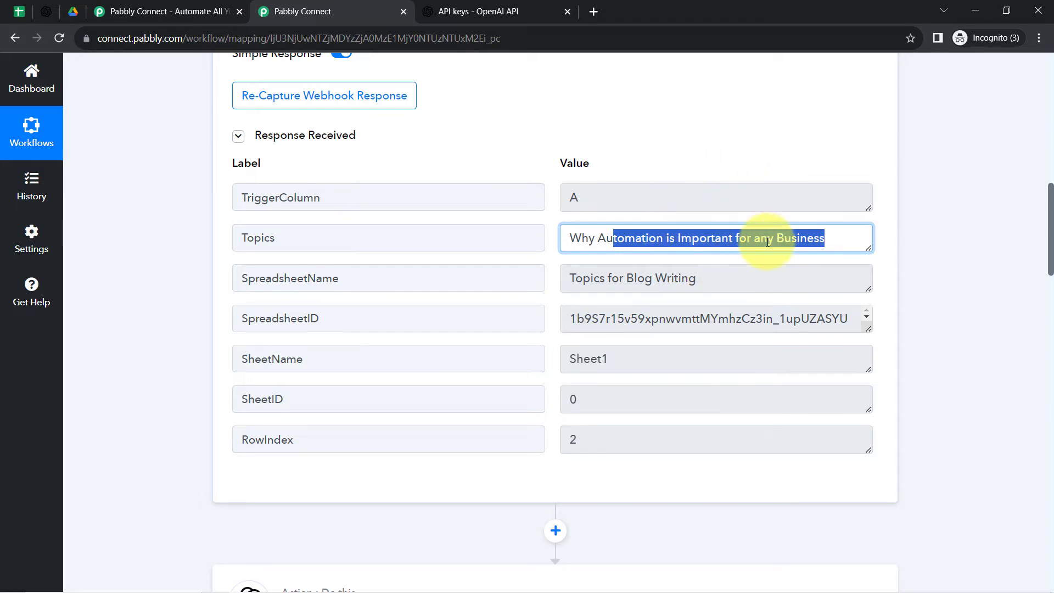
{"action": "scroll", "coordinate": [219, 318], "scroll_direction": "down", "scroll_amount": 14}
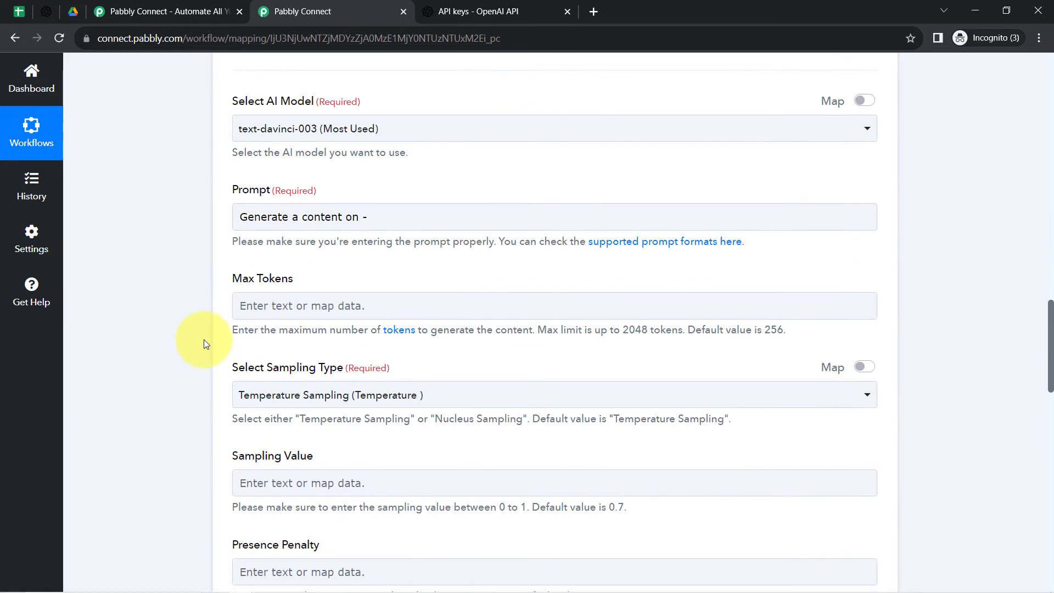
Map the Topics value from the Google Sheets trigger to the end of the OpenAI prompt.
{"action": "left_click", "coordinate": [391, 213]}
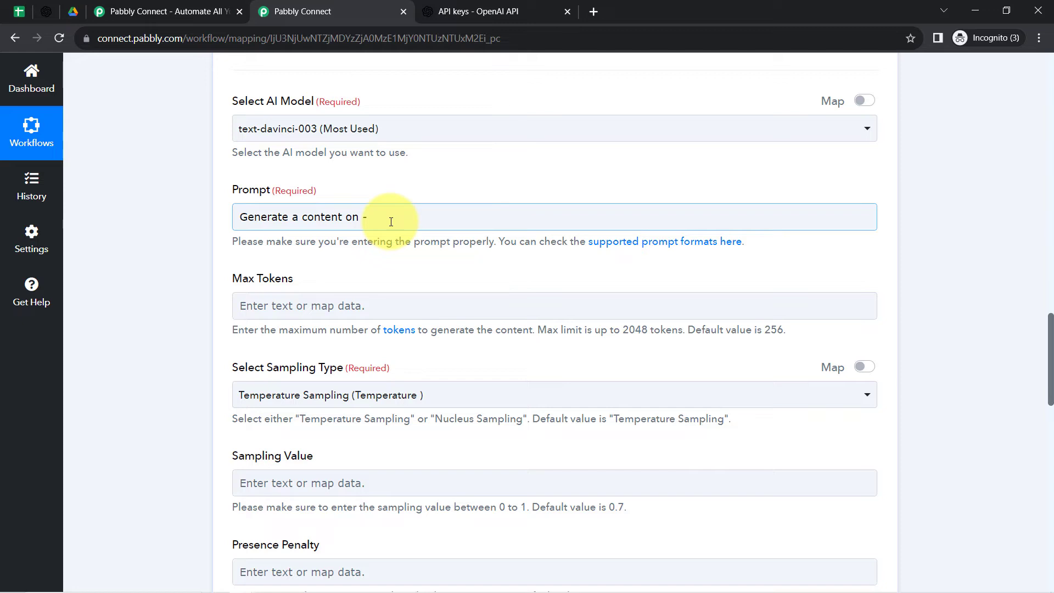
{"action": "left_click", "coordinate": [391, 222]}
{"action": "left_click", "coordinate": [329, 329]}
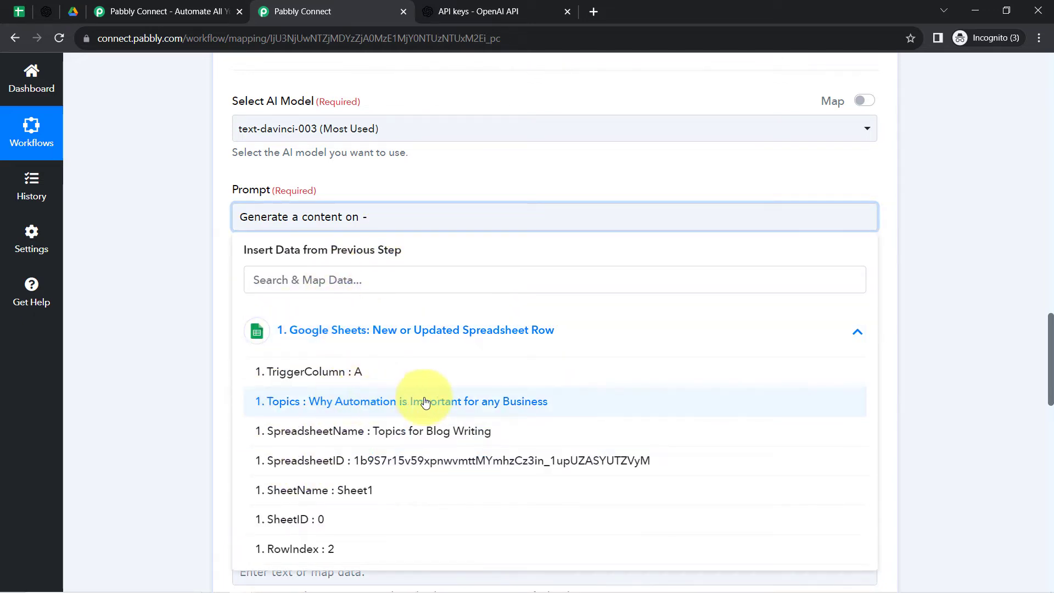
{"action": "left_click", "coordinate": [381, 401]}
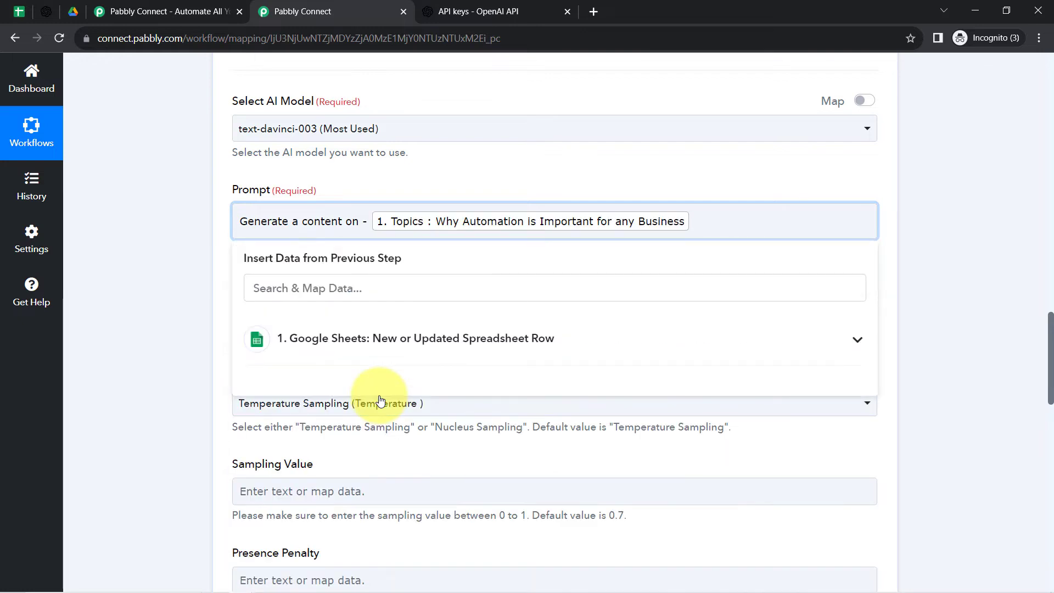
{"action": "left_click", "coordinate": [246, 189]}
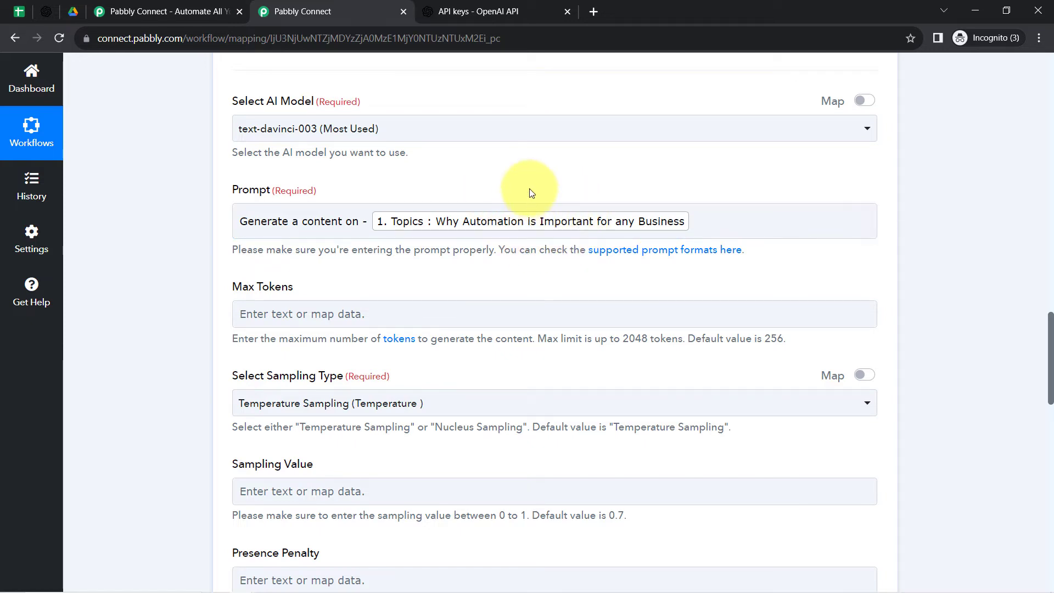
{"action": "left_click_drag", "start_coordinate": [246, 224], "coordinate": [345, 224]}
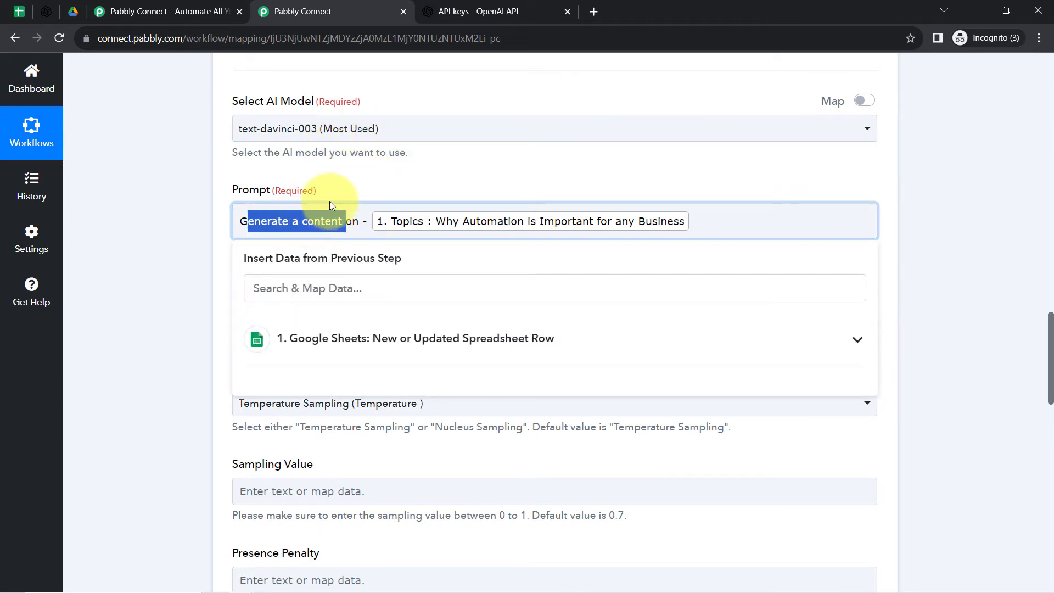
{"action": "left_click", "coordinate": [210, 233]}
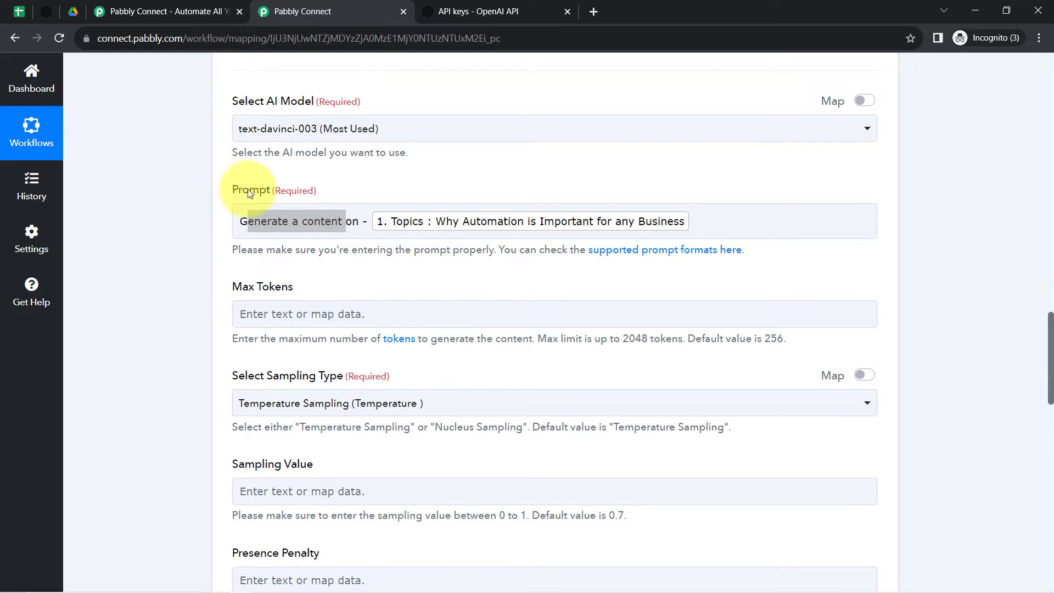
{"action": "left_click", "coordinate": [275, 226]}
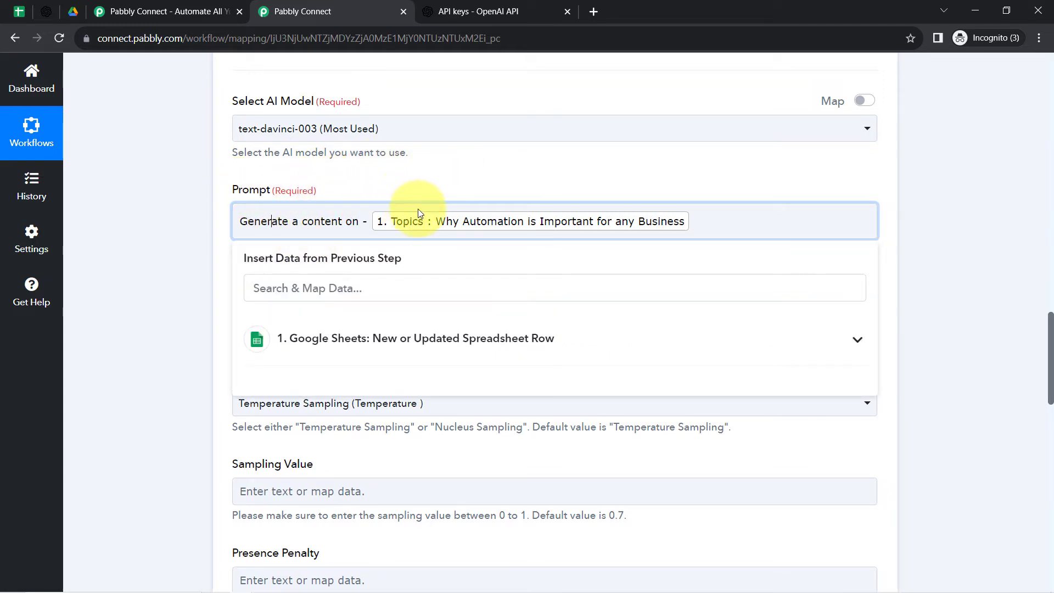
{"action": "left_click", "coordinate": [145, 288]}
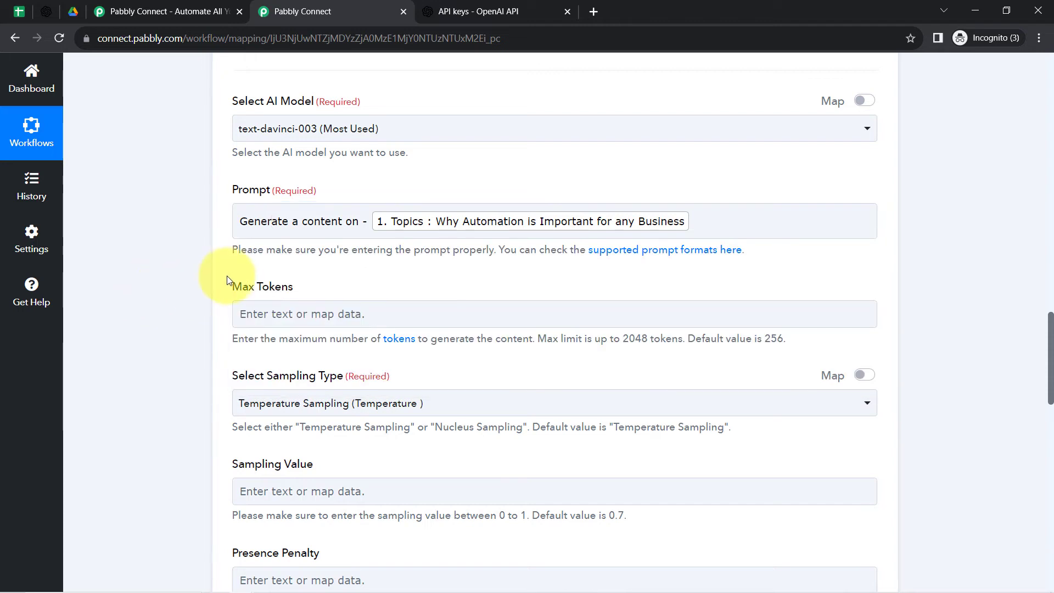
Read the Max Tokens guidance, and look up the Maximum length explanation in the OpenAI Playground.
{"action": "left_click", "coordinate": [294, 312]}
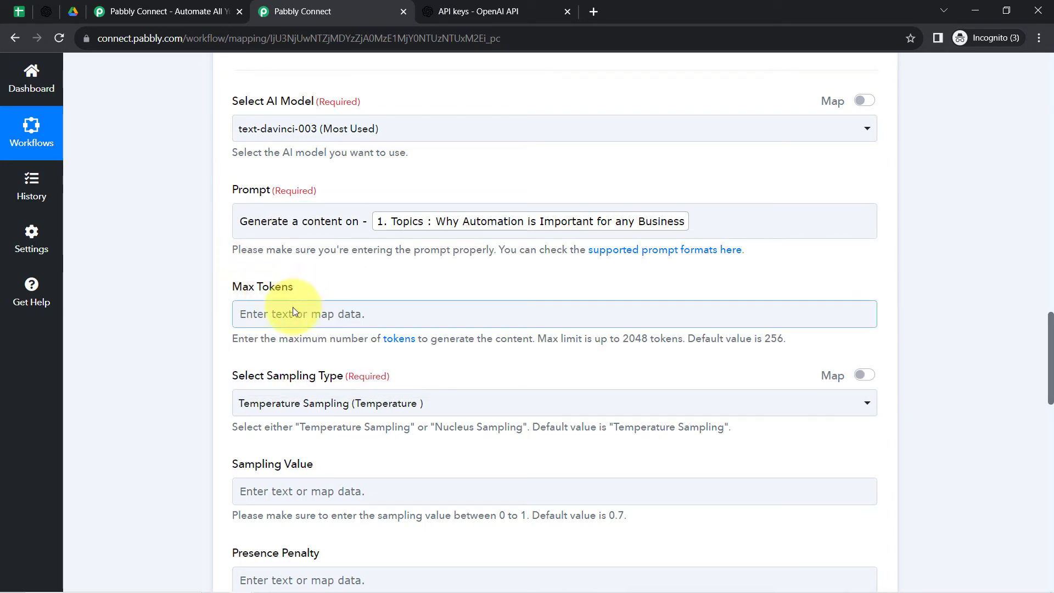
{"action": "left_click_drag", "start_coordinate": [258, 339], "coordinate": [664, 341]}
{"action": "left_click", "coordinate": [506, 338]}
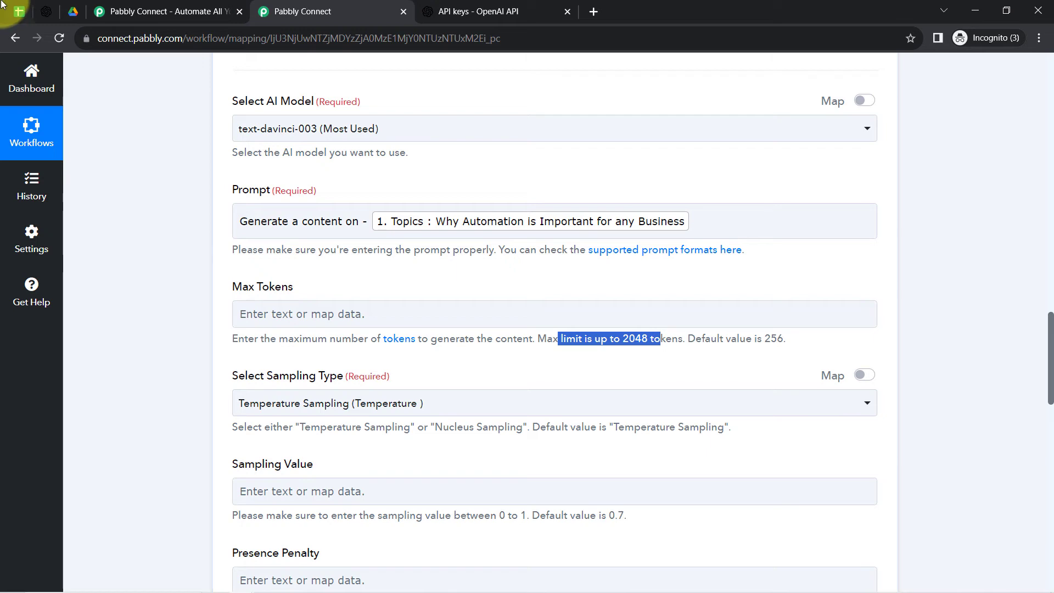
{"action": "left_click", "coordinate": [54, 10]}
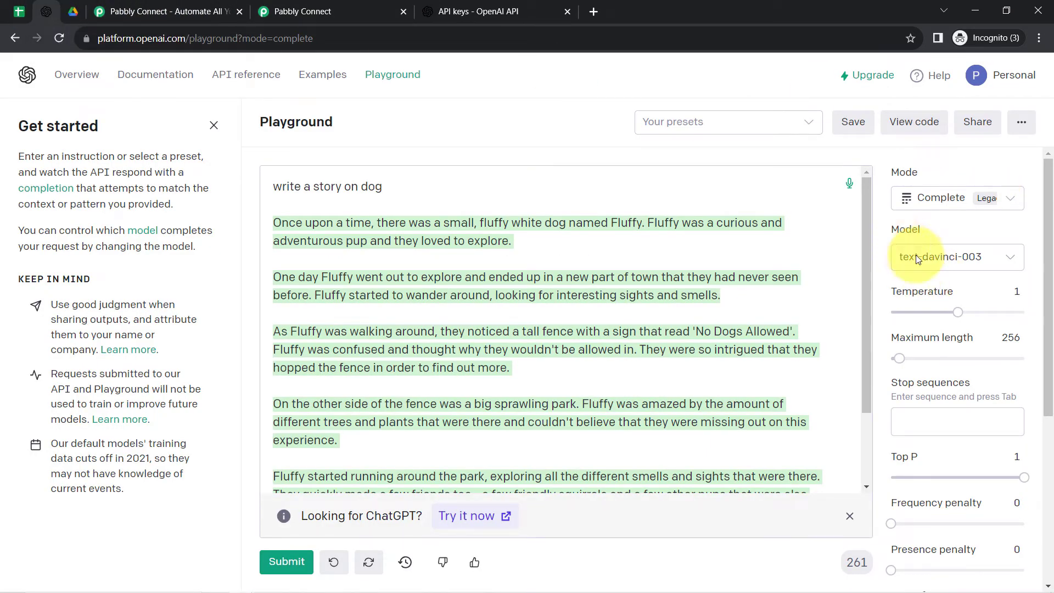
{"action": "scroll", "coordinate": [952, 291], "scroll_direction": "down", "scroll_amount": 1}
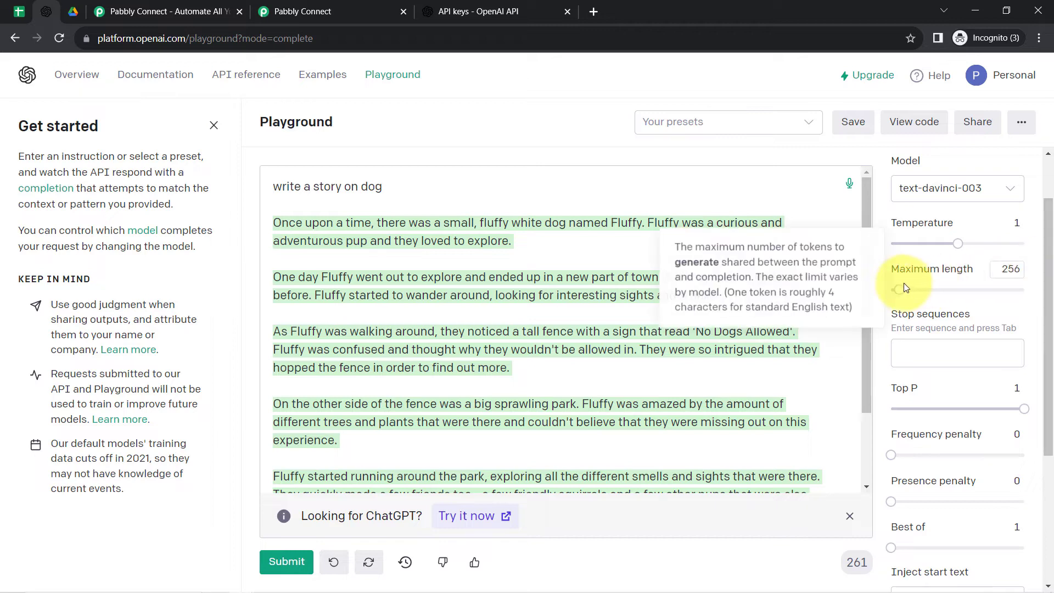
{"action": "mouse_move", "coordinate": [905, 272]}
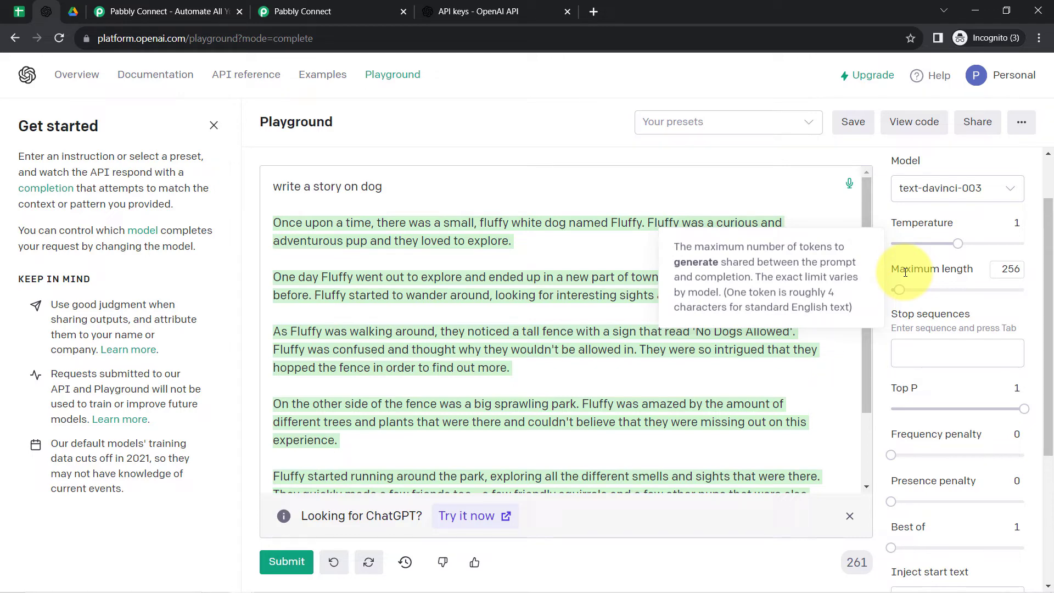
Return to Pabbly Connect and review the default values for Max Tokens, Sampling Value, Presence Penalty and the remaining OpenAI fields.
{"action": "left_click", "coordinate": [284, 4]}
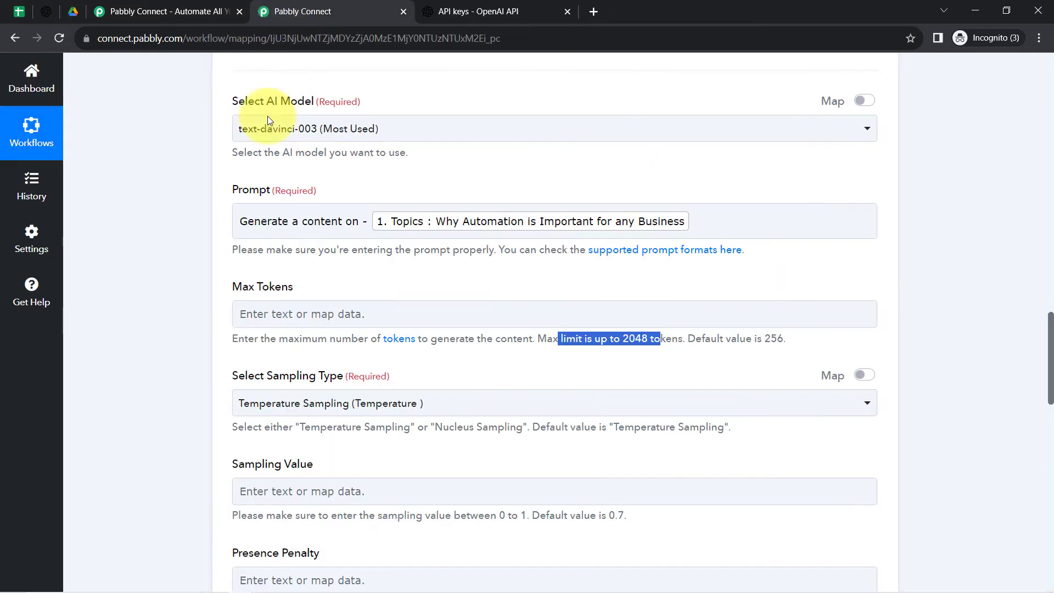
{"action": "left_click", "coordinate": [324, 315]}
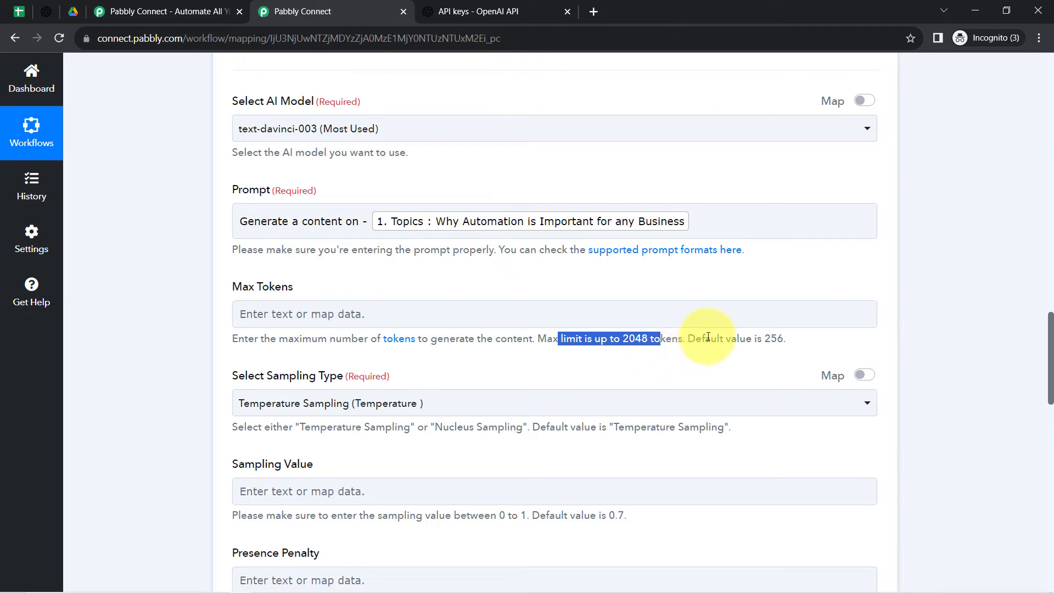
{"action": "left_click_drag", "start_coordinate": [696, 339], "coordinate": [764, 338]}
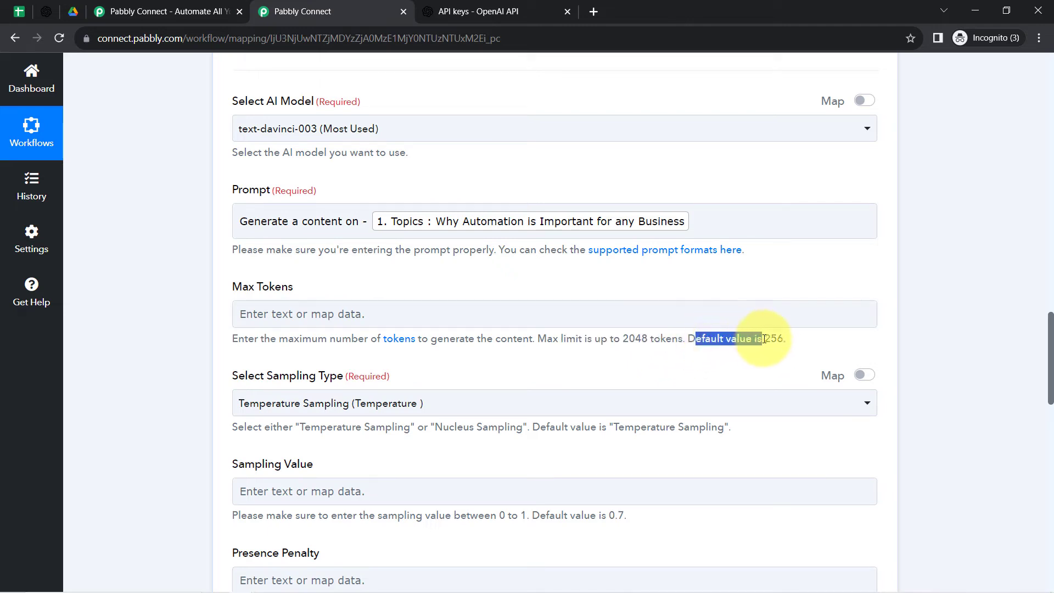
{"action": "scroll", "coordinate": [439, 286], "scroll_direction": "down", "scroll_amount": 1}
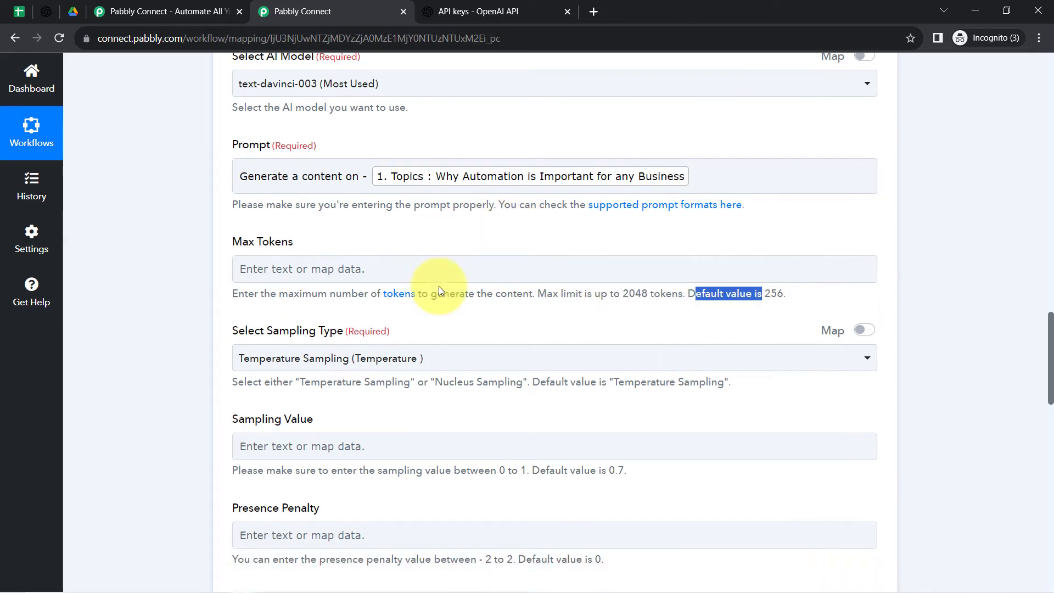
{"action": "scroll", "coordinate": [432, 290], "scroll_direction": "down", "scroll_amount": 2}
{"action": "left_click", "coordinate": [357, 474]}
{"action": "left_click_drag", "start_coordinate": [540, 311], "coordinate": [653, 311]}
{"action": "left_click_drag", "start_coordinate": [526, 399], "coordinate": [645, 409]}
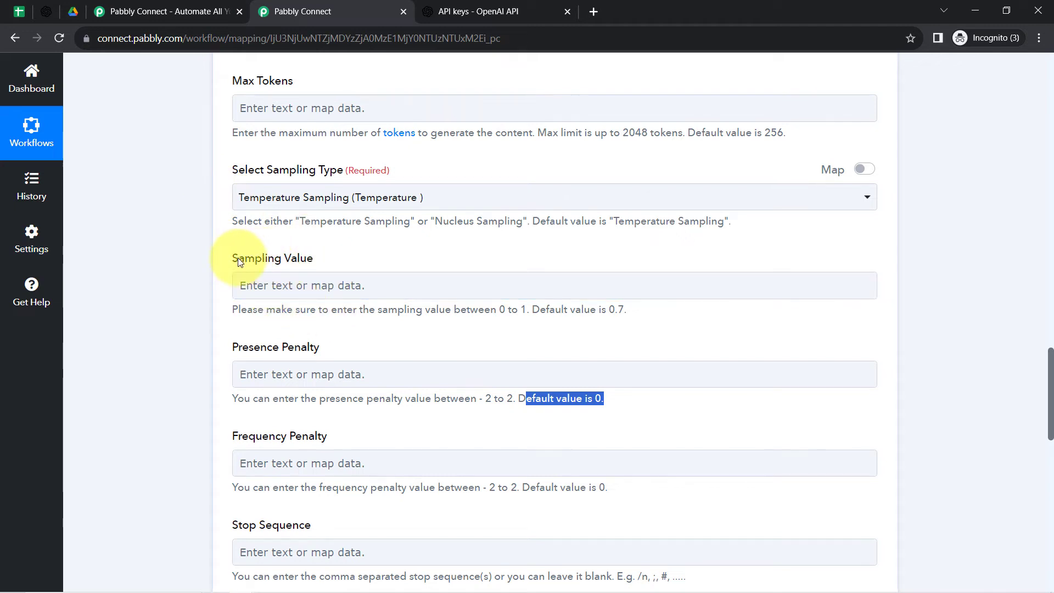
{"action": "left_click_drag", "start_coordinate": [240, 258], "coordinate": [310, 263]}
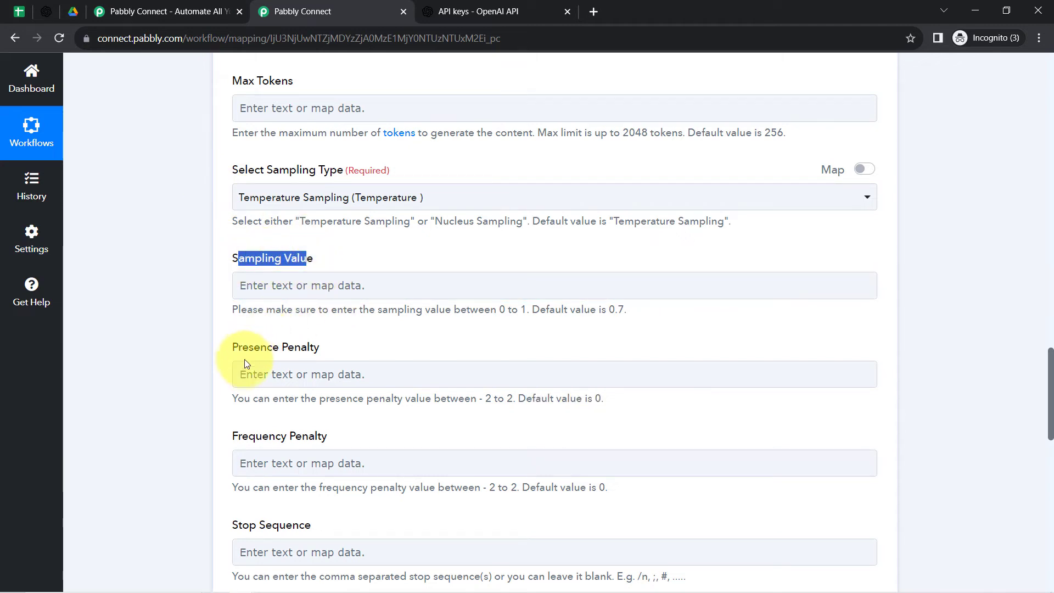
{"action": "scroll", "coordinate": [322, 442], "scroll_direction": "down", "scroll_amount": 3}
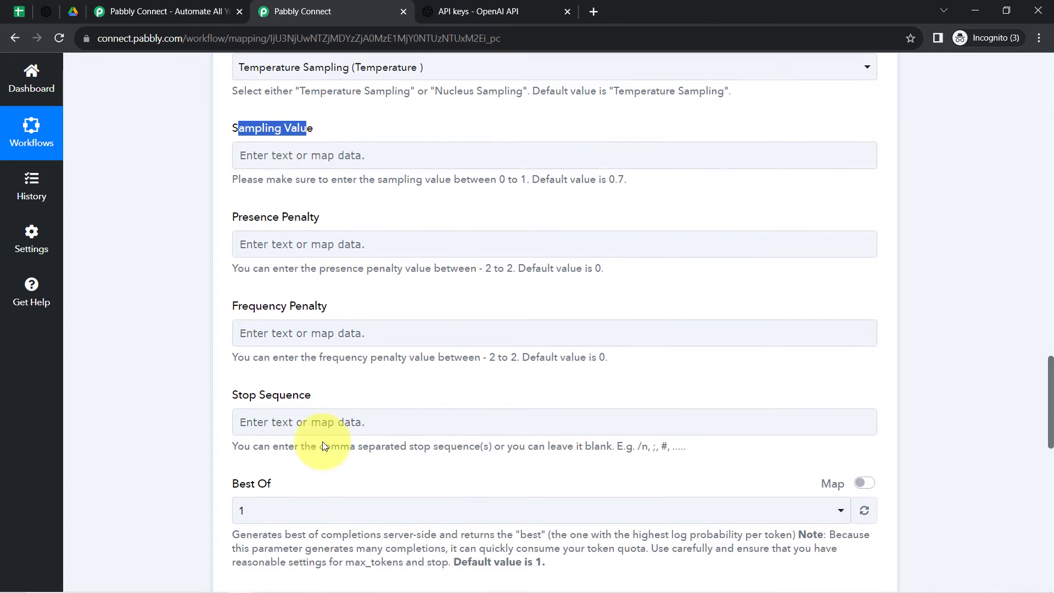
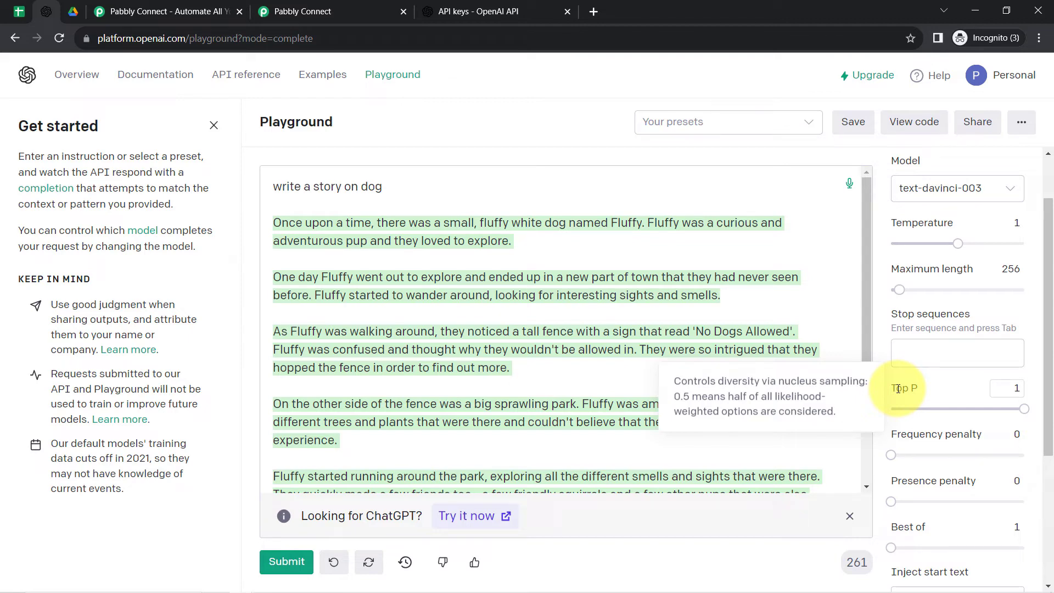
Look up the explanations of Frequency penalty, Presence penalty and Best of in the OpenAI Playground settings.
{"action": "scroll", "coordinate": [903, 394], "scroll_direction": "down", "scroll_amount": 3}
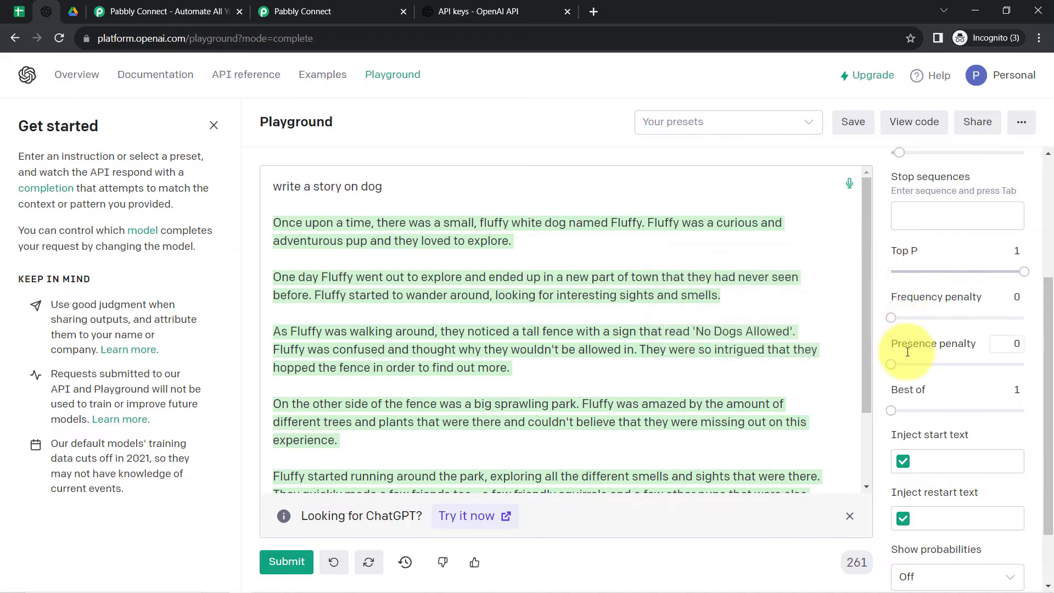
{"action": "mouse_move", "coordinate": [907, 346]}
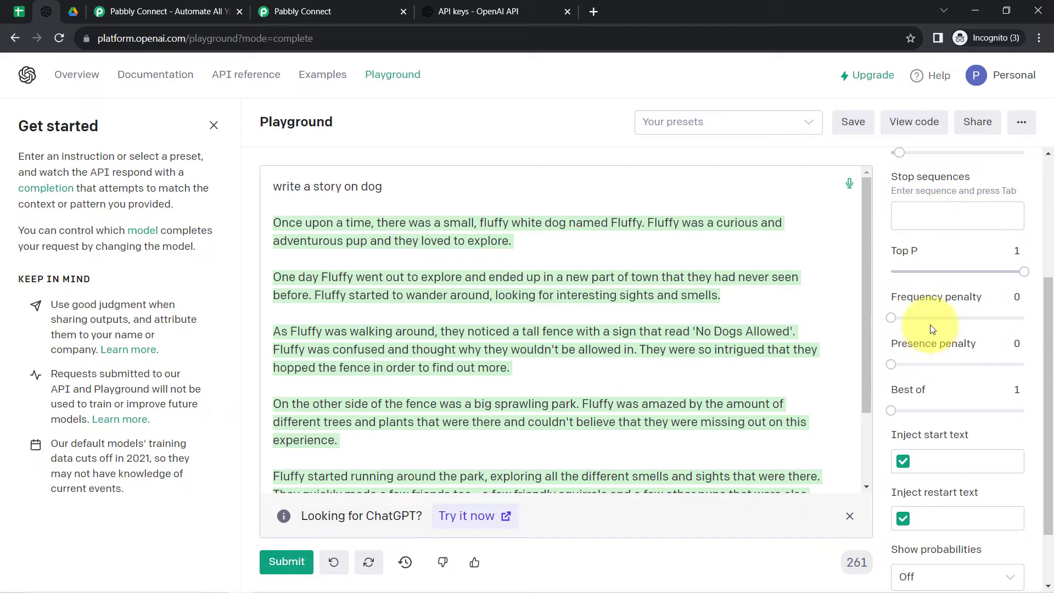
{"action": "mouse_move", "coordinate": [923, 290]}
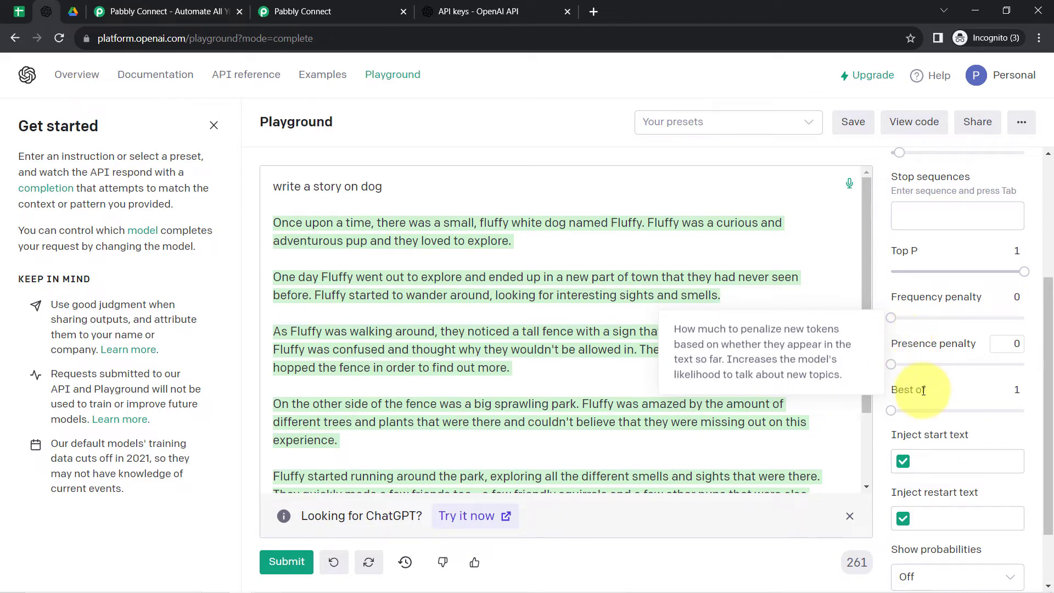
{"action": "mouse_move", "coordinate": [902, 392]}
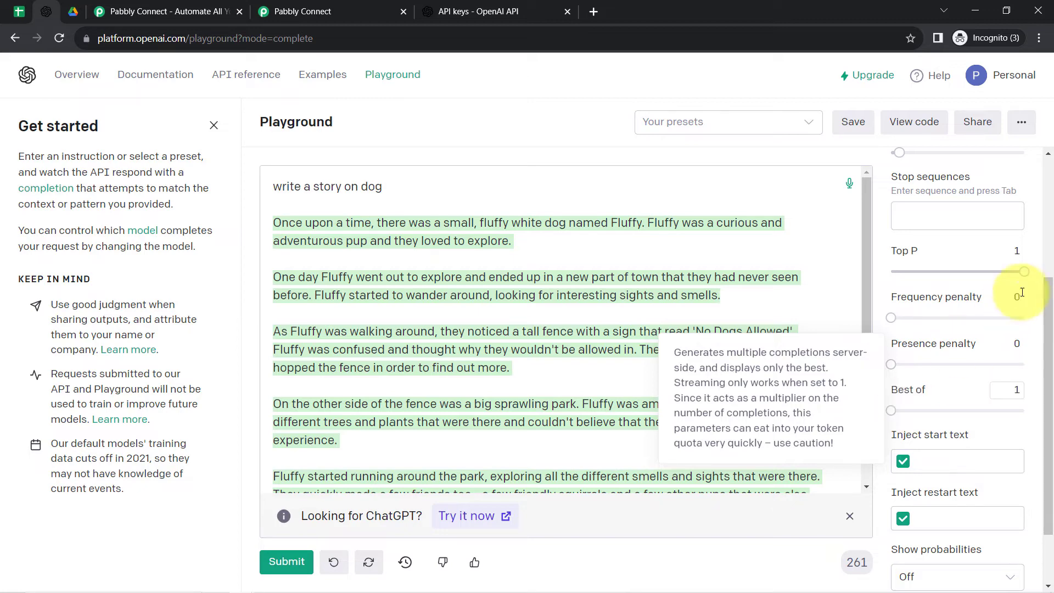
{"action": "scroll", "coordinate": [954, 279], "scroll_direction": "down", "scroll_amount": 2}
{"action": "scroll", "coordinate": [953, 335], "scroll_direction": "up", "scroll_amount": 4}
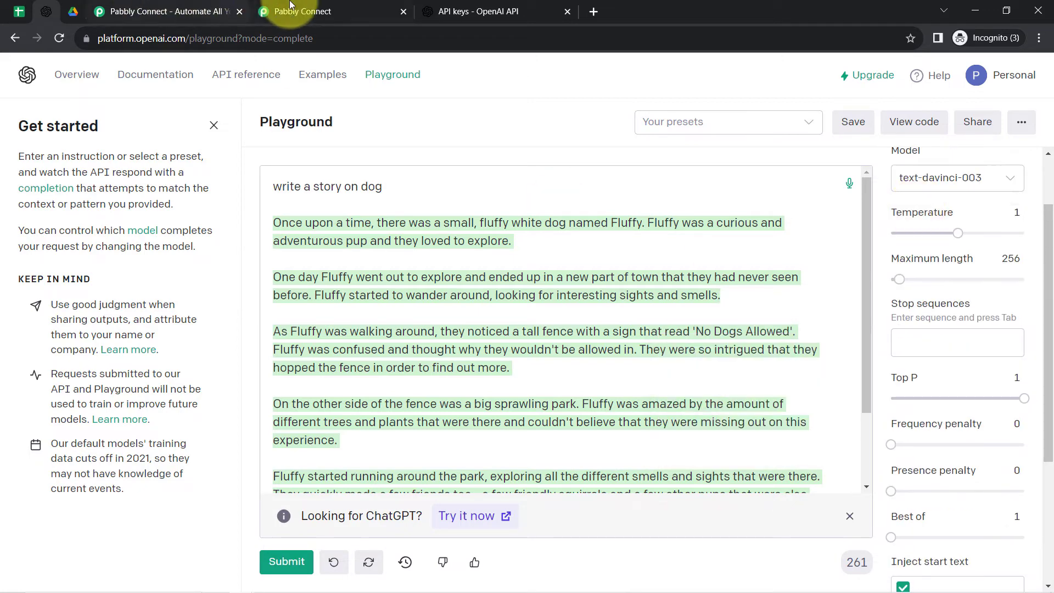
Switch back to Pabbly Connect, then save the OpenAI action and send its test request with the remaining fields at their defaults.
{"action": "left_click", "coordinate": [303, 12]}
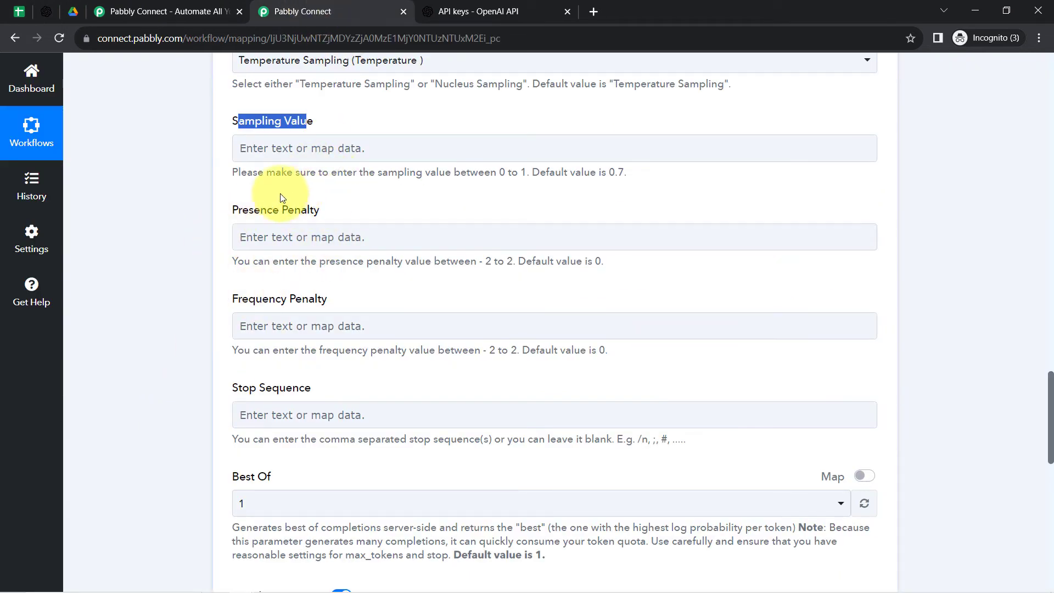
{"action": "scroll", "coordinate": [430, 295], "scroll_direction": "down", "scroll_amount": 1}
{"action": "scroll", "coordinate": [430, 296], "scroll_direction": "down", "scroll_amount": 4}
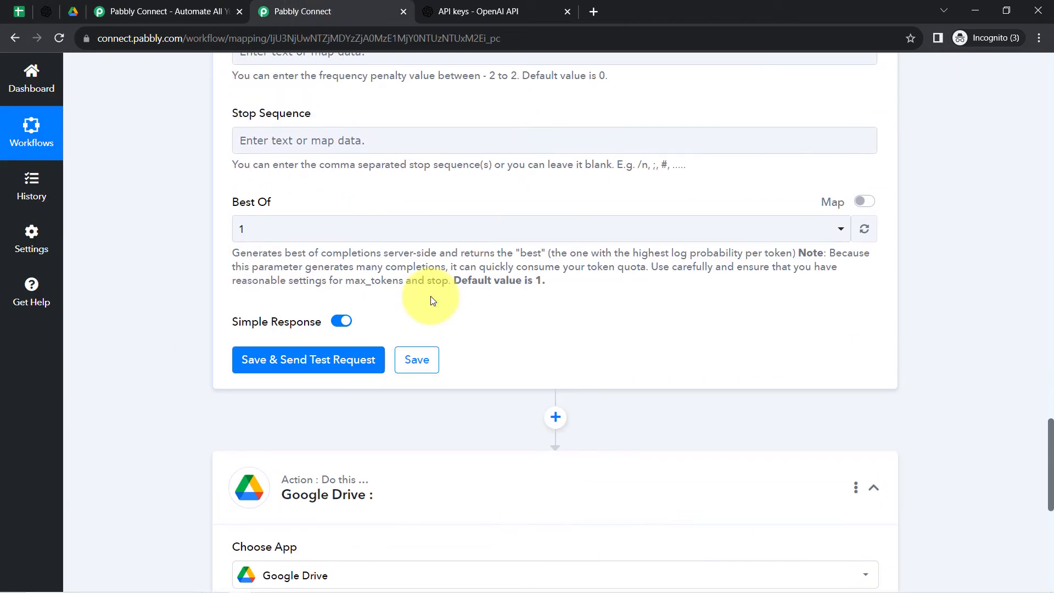
{"action": "left_click", "coordinate": [311, 362]}
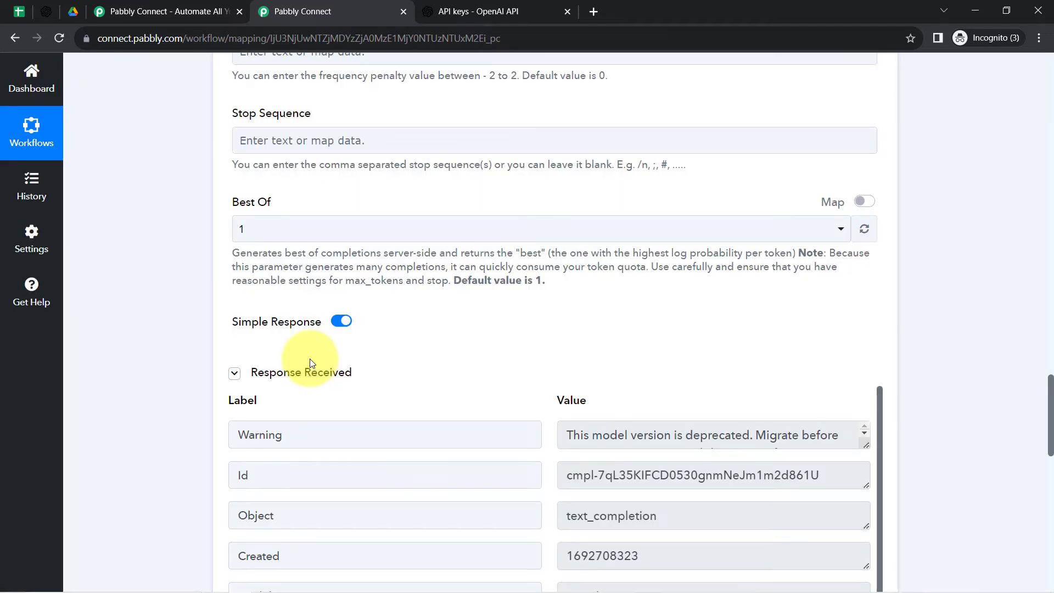
{"action": "left_click", "coordinate": [299, 373]}
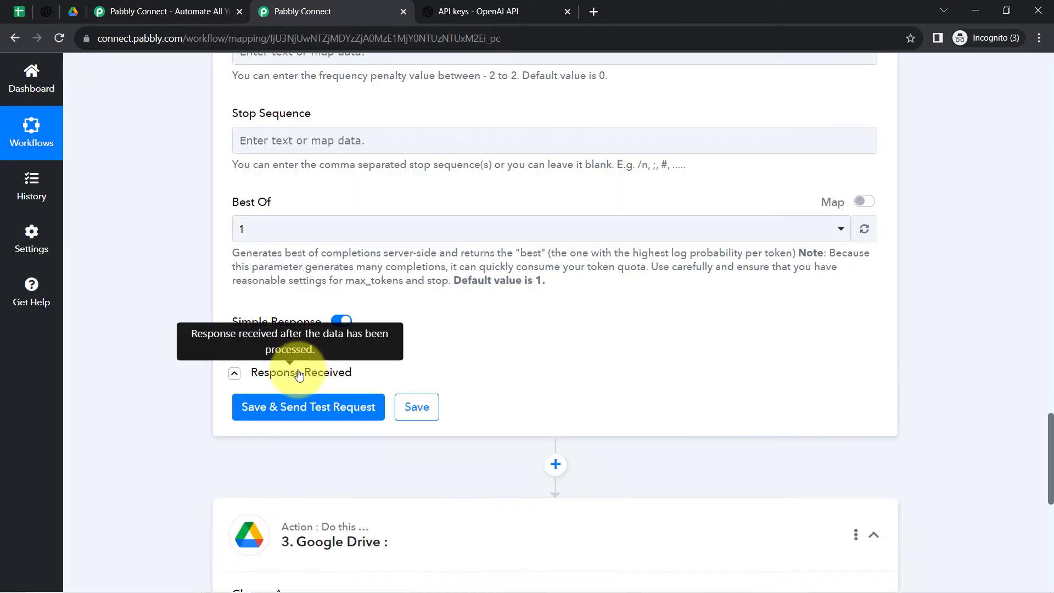
{"action": "left_click", "coordinate": [299, 373]}
Enlarge the Choices 0 Text value in the OpenAI response and read through the generated blog content.
{"action": "scroll", "coordinate": [621, 328], "scroll_direction": "down", "scroll_amount": 5}
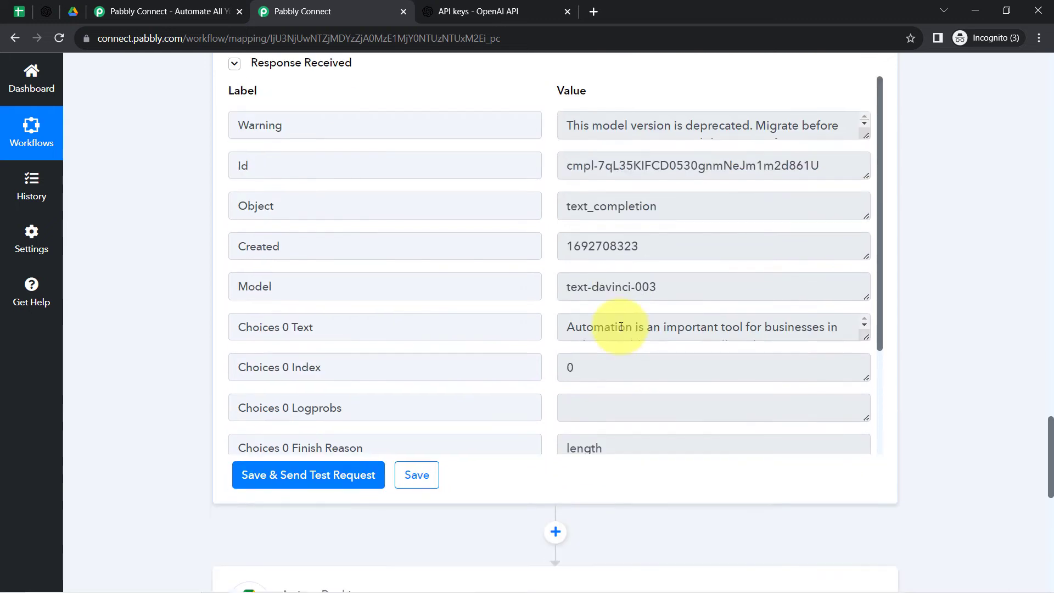
{"action": "left_click_drag", "start_coordinate": [254, 295], "coordinate": [433, 294]}
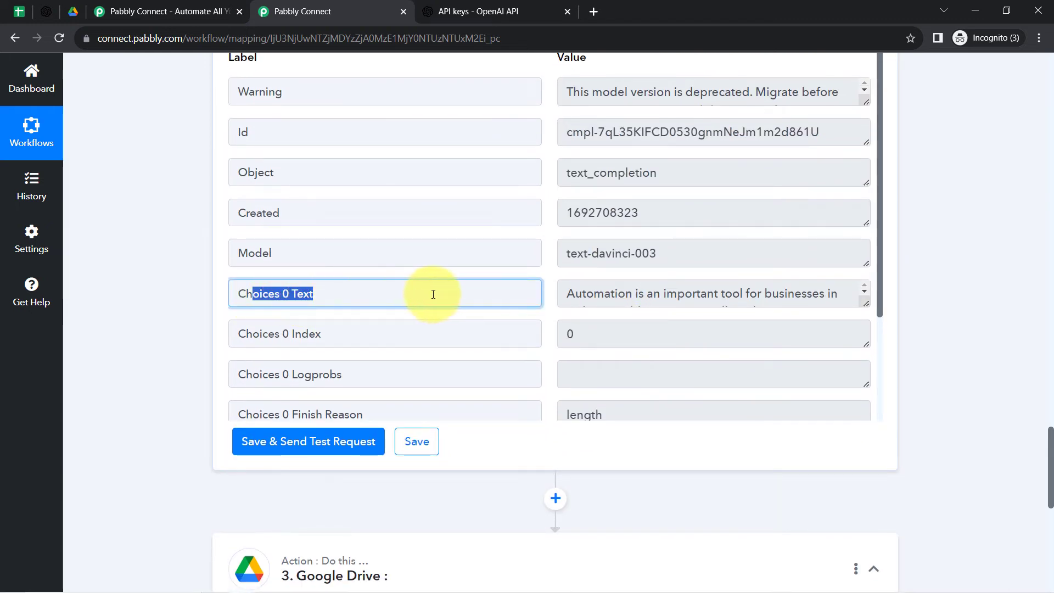
{"action": "left_click_drag", "start_coordinate": [863, 306], "coordinate": [859, 446]}
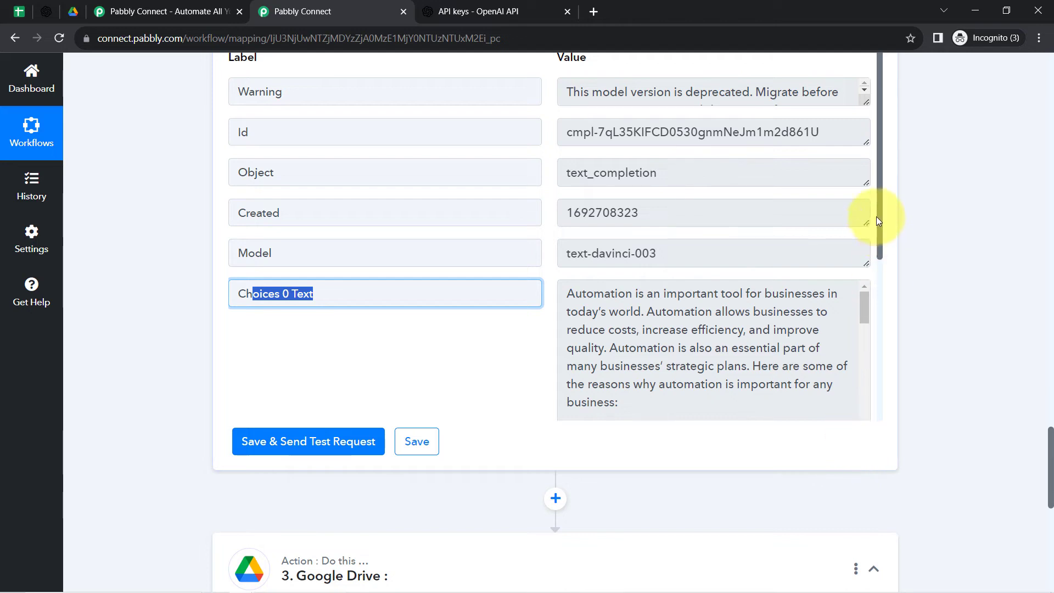
{"action": "left_click_drag", "start_coordinate": [878, 196], "coordinate": [875, 267]}
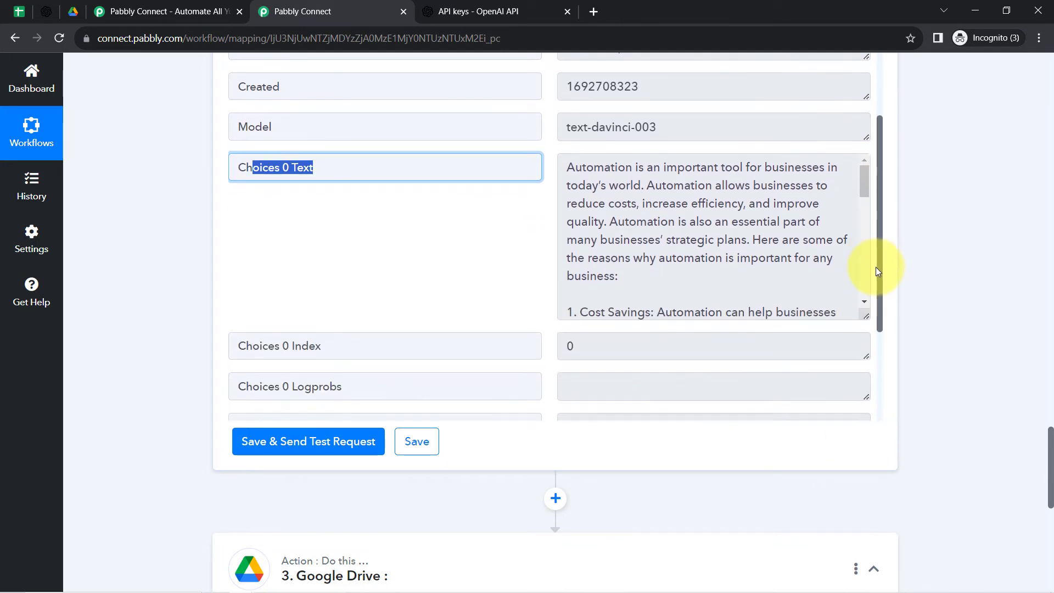
{"action": "left_click_drag", "start_coordinate": [693, 167], "coordinate": [629, 181]}
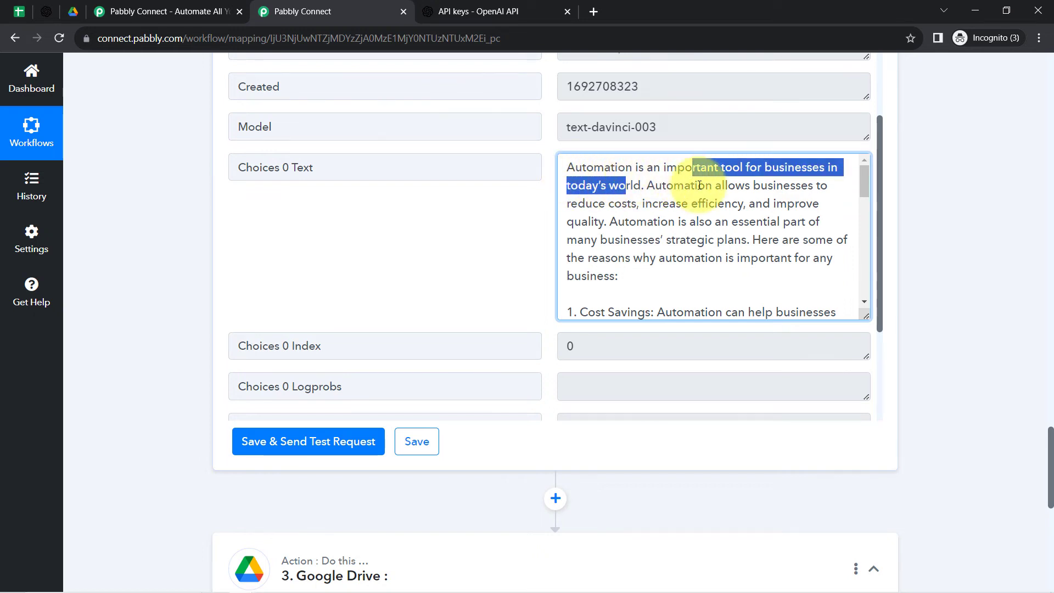
{"action": "left_click_drag", "start_coordinate": [698, 185], "coordinate": [717, 201]}
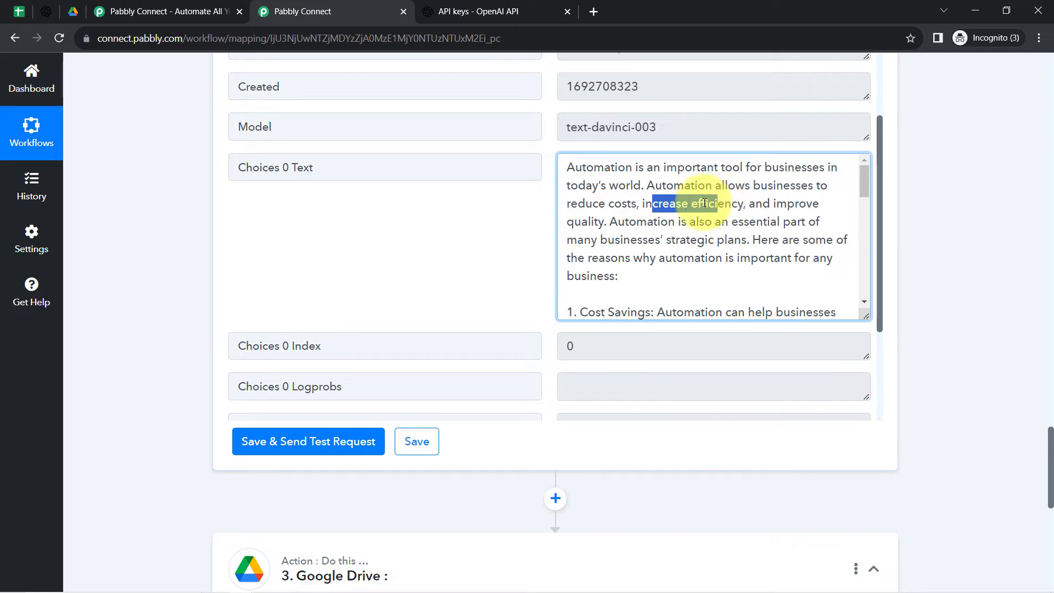
{"action": "left_click_drag", "start_coordinate": [617, 224], "coordinate": [621, 277]}
{"action": "left_click", "coordinate": [767, 248]}
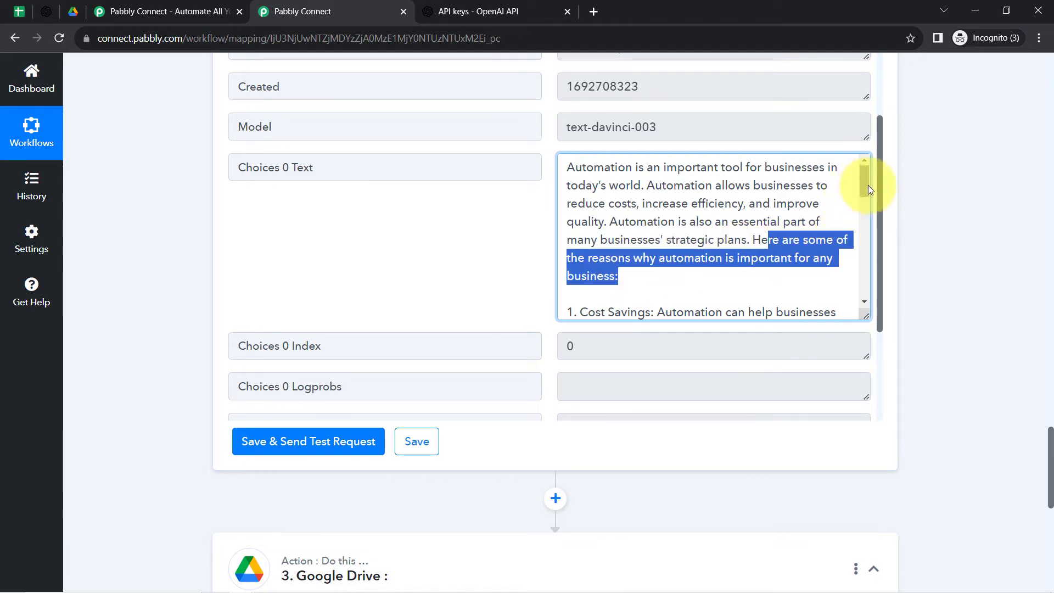
{"action": "mouse_move", "coordinate": [869, 186]}
{"action": "left_mouse_down"}
{"action": "mouse_move", "coordinate": [865, 292]}
{"action": "mouse_move", "coordinate": [865, 183]}
{"action": "left_mouse_up"}
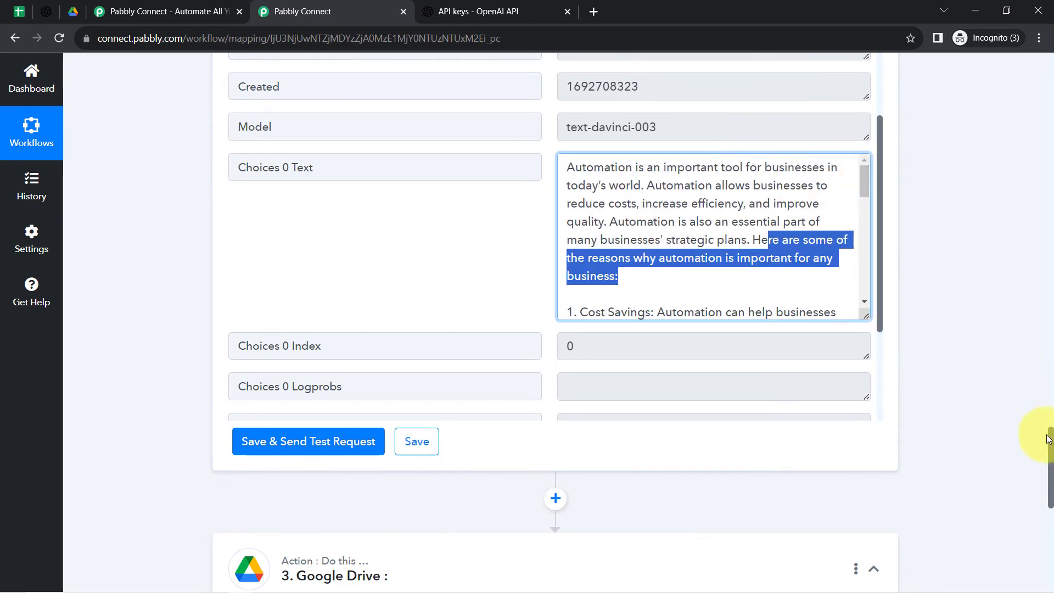
Compare the generated content with the OpenAI prompt and its mapped topic, and return to the received response.
{"action": "scroll", "coordinate": [1036, 385], "scroll_direction": "up", "scroll_amount": 15}
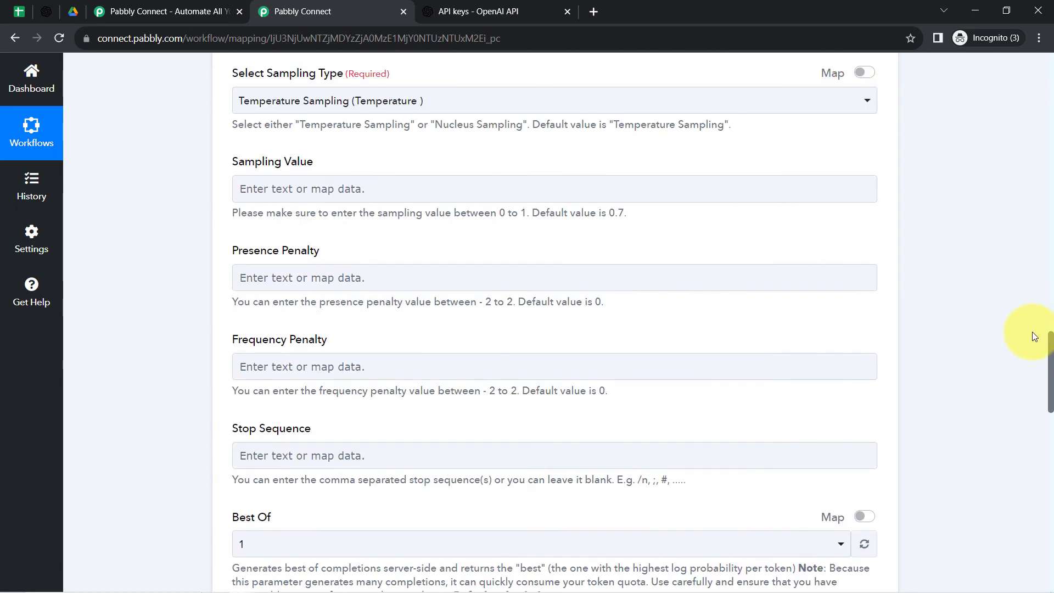
{"action": "scroll", "coordinate": [1035, 315], "scroll_direction": "up", "scroll_amount": 3}
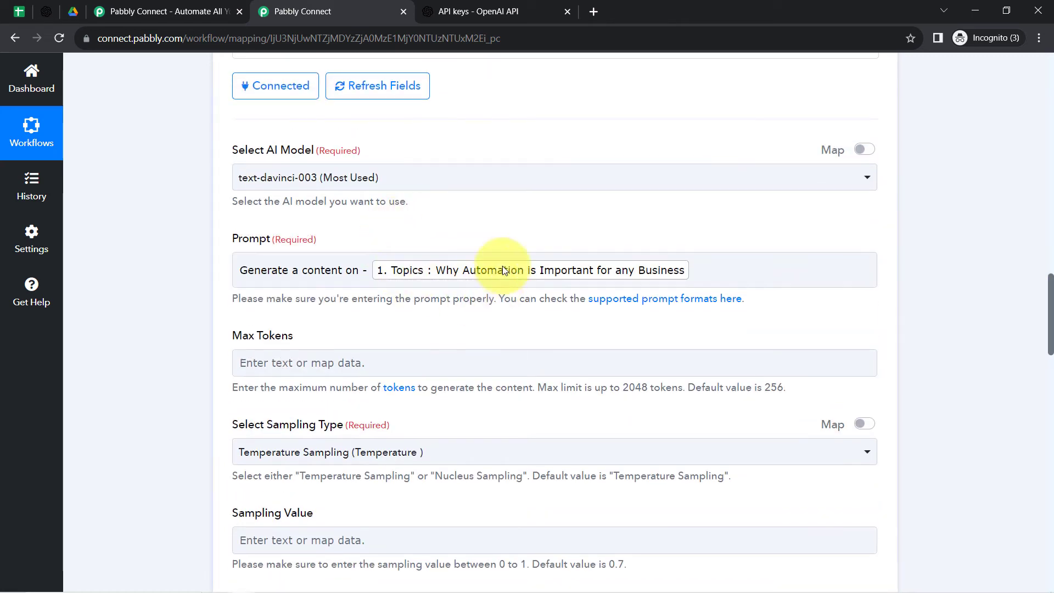
{"action": "left_click", "coordinate": [483, 274]}
{"action": "left_click", "coordinate": [468, 293]}
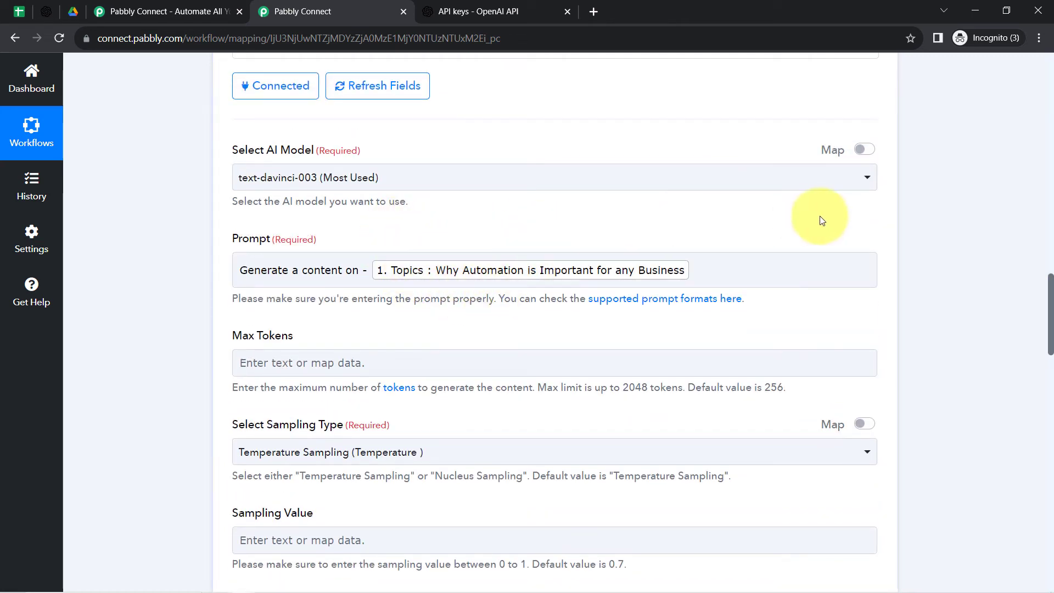
{"action": "left_click_drag", "start_coordinate": [1050, 285], "coordinate": [1020, 419]}
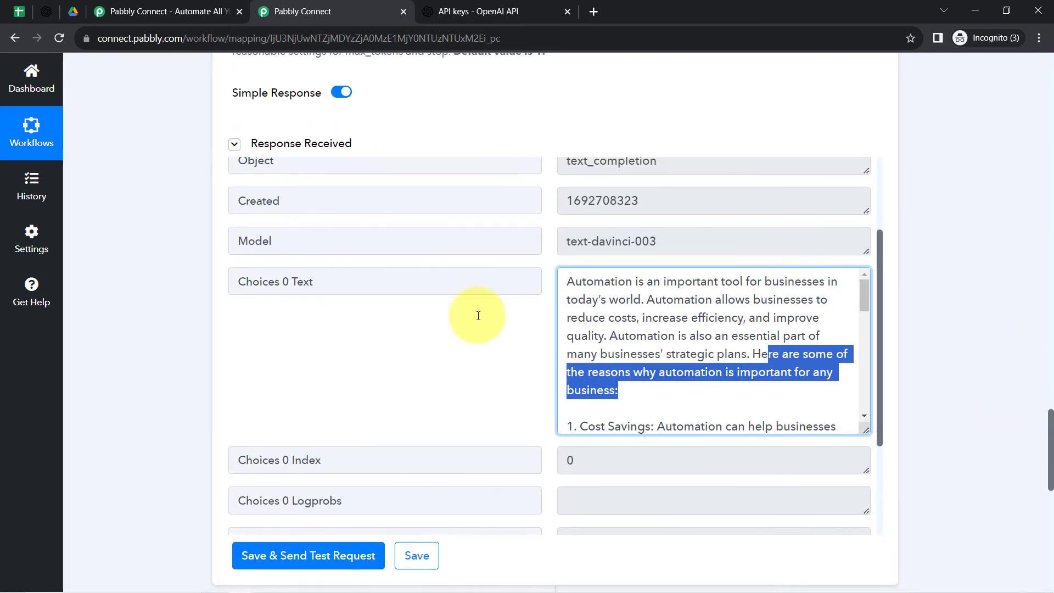
Enlarge the Warning value in the OpenAI response and read its full message and documentation link.
{"action": "scroll", "coordinate": [555, 326], "scroll_direction": "up", "scroll_amount": 5}
{"action": "left_click", "coordinate": [278, 205]}
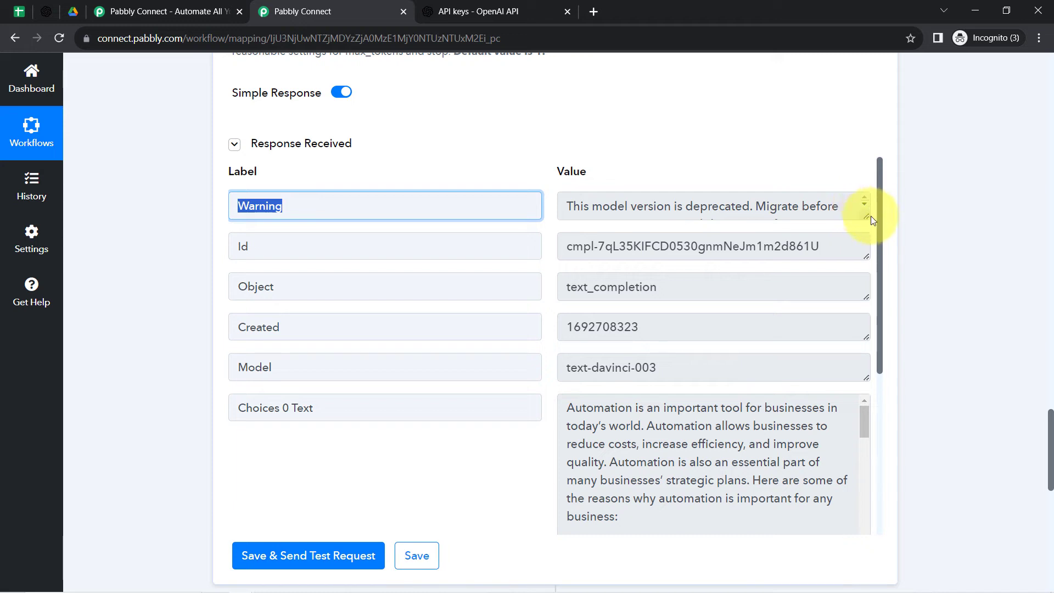
{"action": "left_click_drag", "start_coordinate": [866, 217], "coordinate": [865, 316]}
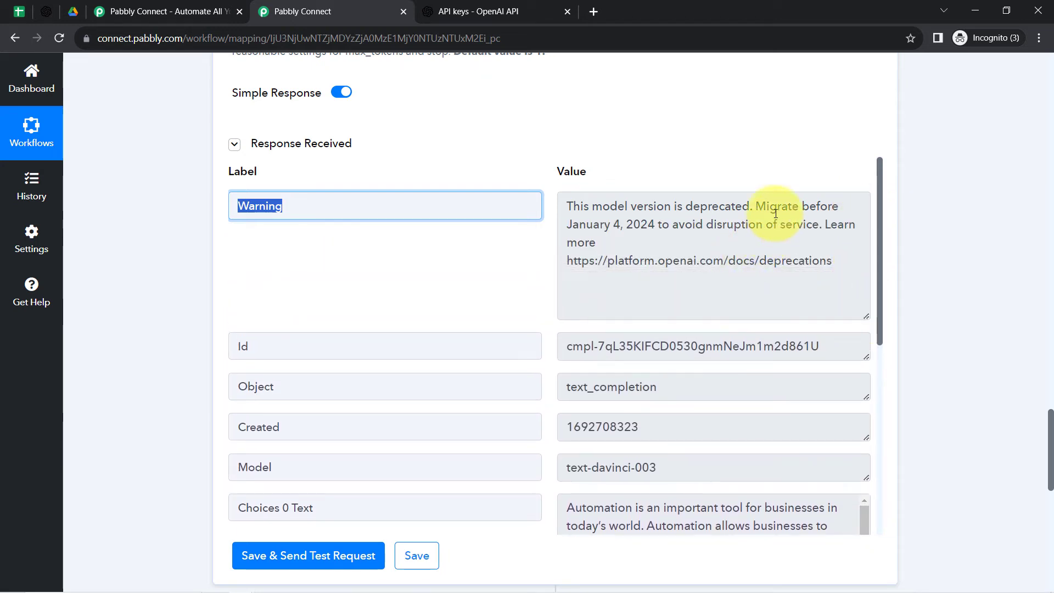
{"action": "left_click_drag", "start_coordinate": [767, 209], "coordinate": [640, 250]}
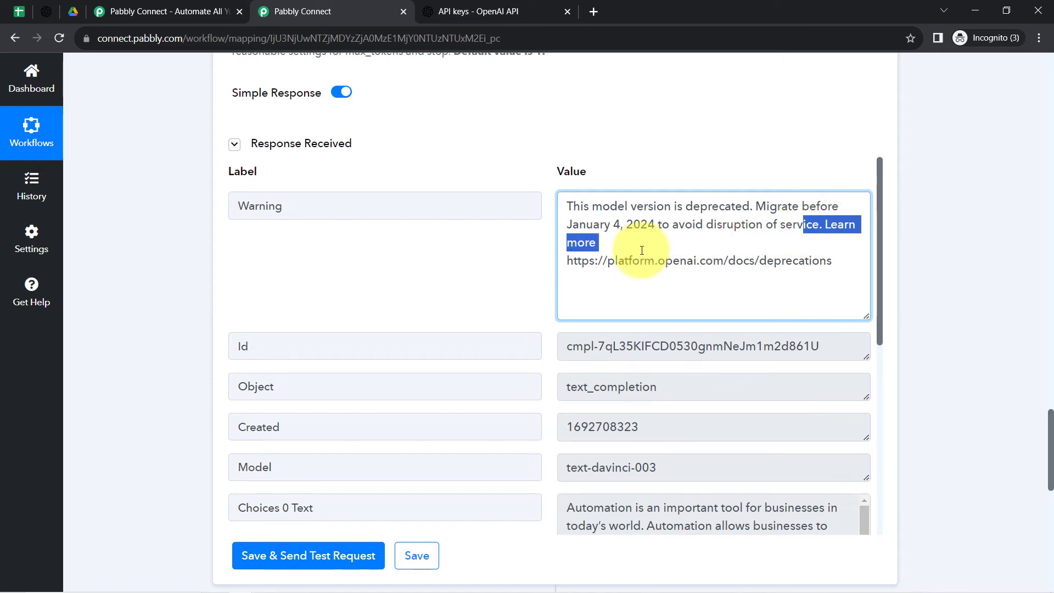
{"action": "left_click_drag", "start_coordinate": [834, 263], "coordinate": [554, 280]}
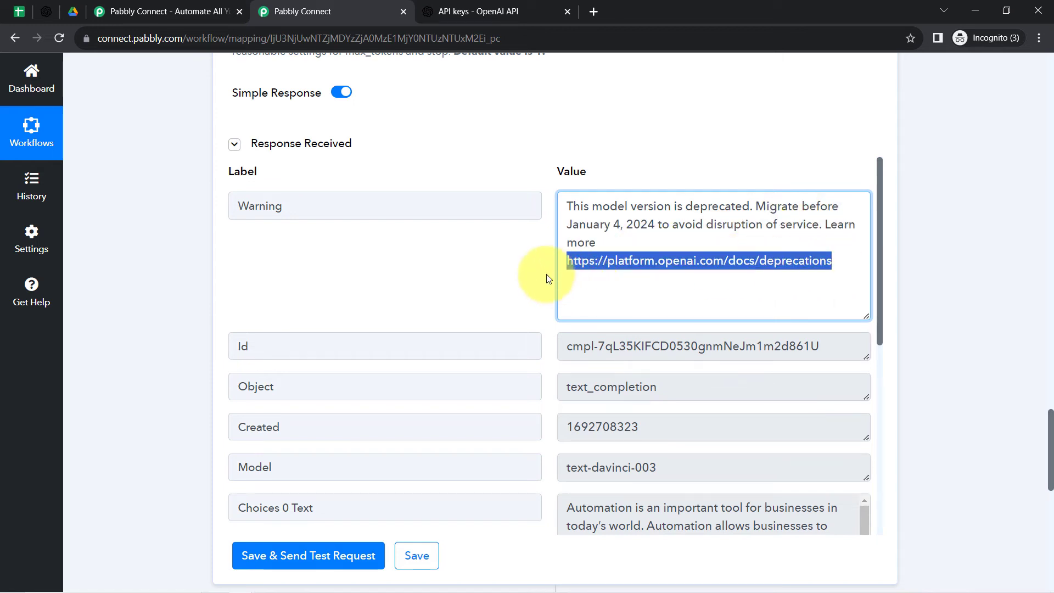
Set the Google Drive action event to Create a File in a Specific Folder.
{"action": "scroll", "coordinate": [189, 246], "scroll_direction": "down", "scroll_amount": 7}
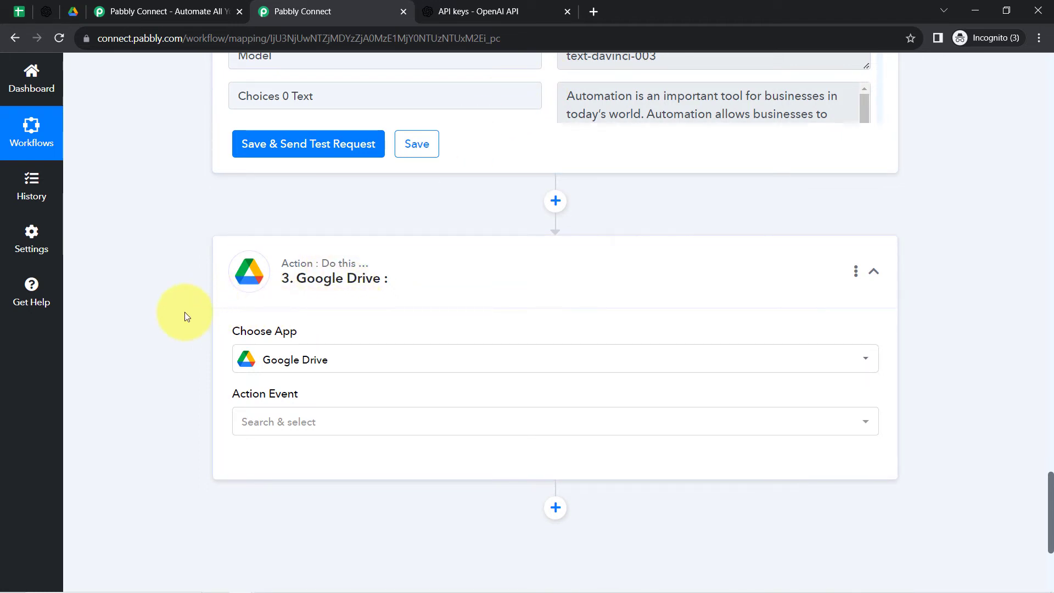
{"action": "scroll", "coordinate": [184, 312], "scroll_direction": "down", "scroll_amount": 3}
{"action": "left_click", "coordinate": [260, 290]}
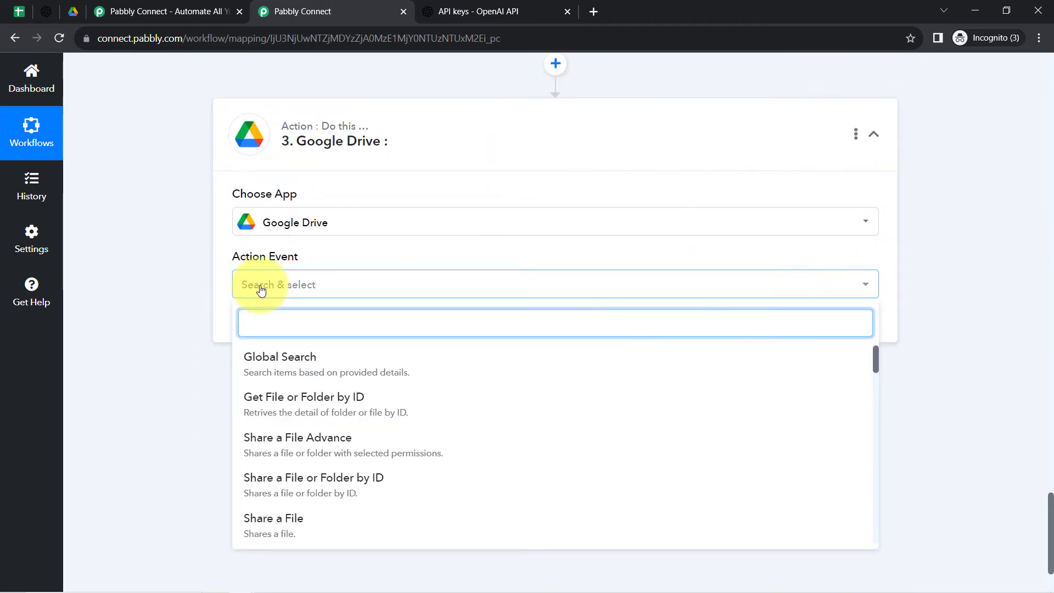
{"action": "scroll", "coordinate": [278, 395], "scroll_direction": "down", "scroll_amount": 3}
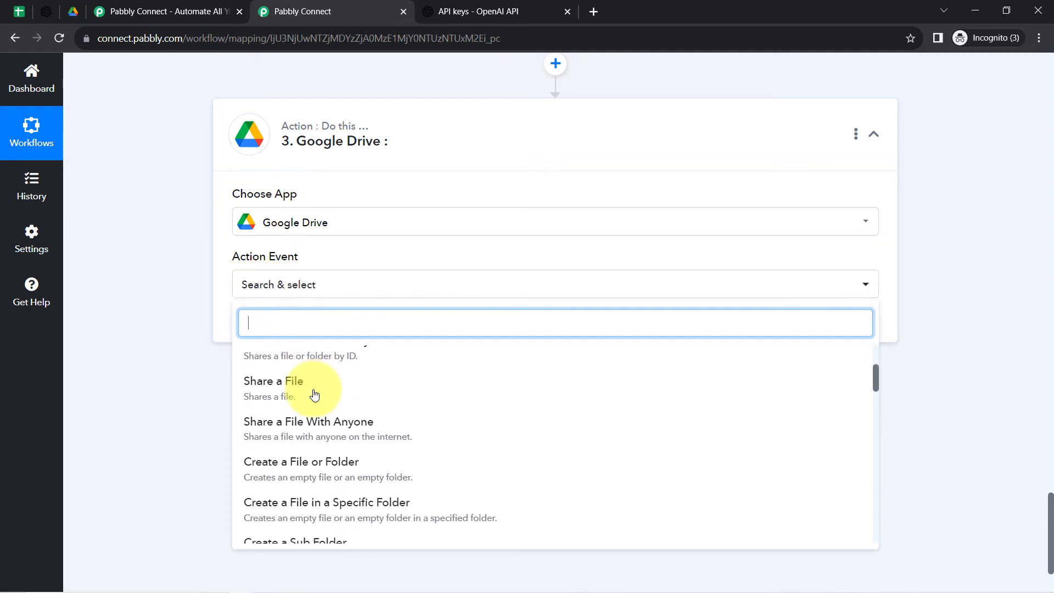
{"action": "scroll", "coordinate": [140, 268], "scroll_direction": "down", "scroll_amount": 2}
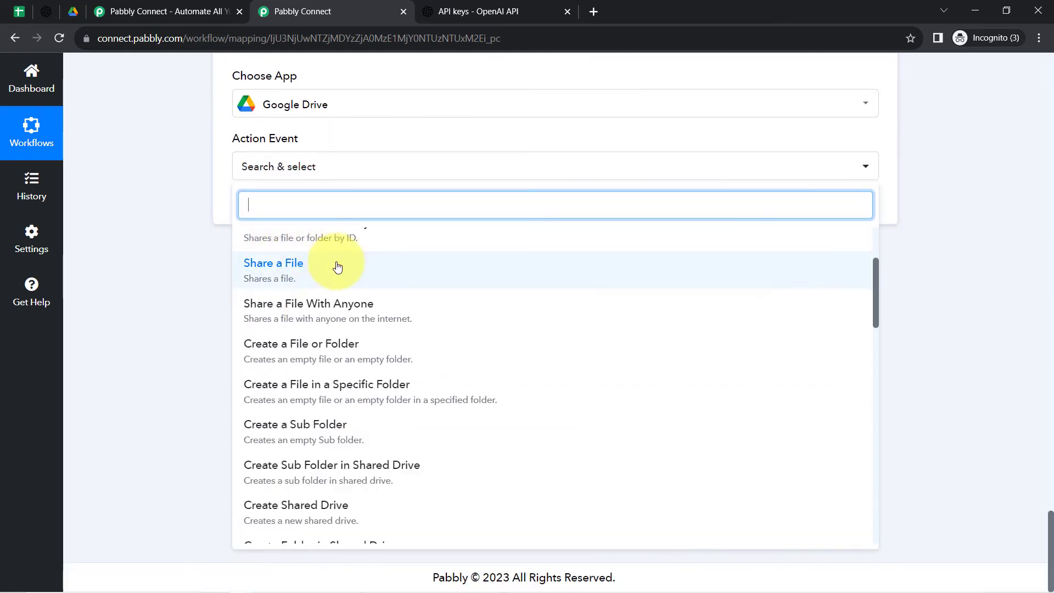
{"action": "scroll", "coordinate": [376, 312], "scroll_direction": "down", "scroll_amount": 3}
{"action": "scroll", "coordinate": [376, 311], "scroll_direction": "up", "scroll_amount": 3}
{"action": "left_click", "coordinate": [351, 425]}
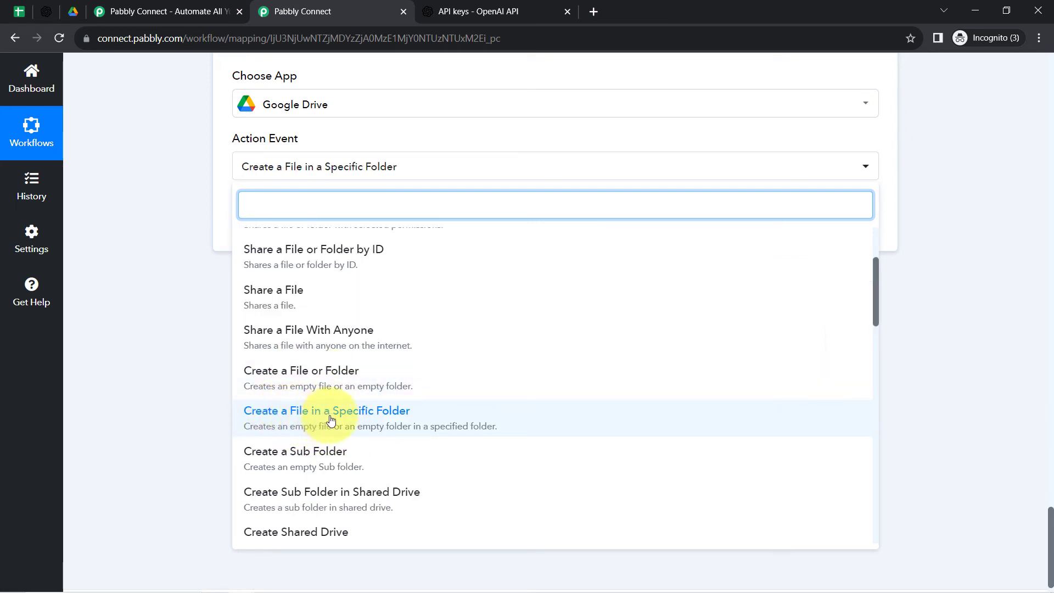
{"action": "left_click", "coordinate": [372, 423]}
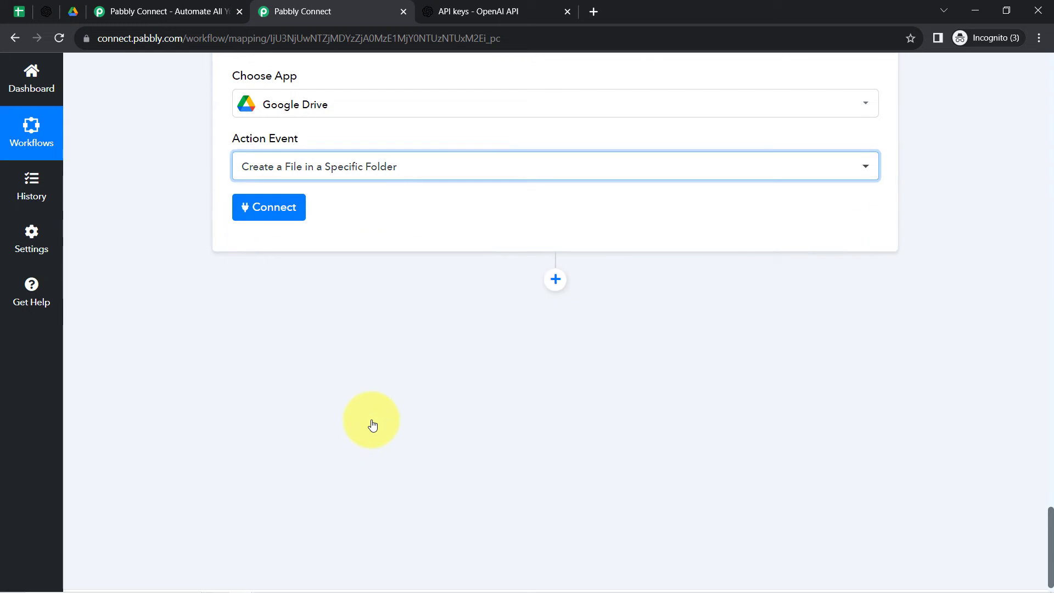
Check the All Blogs folder in Google Drive and return to the Google Drive action in Pabbly Connect.
{"action": "left_click", "coordinate": [73, 10]}
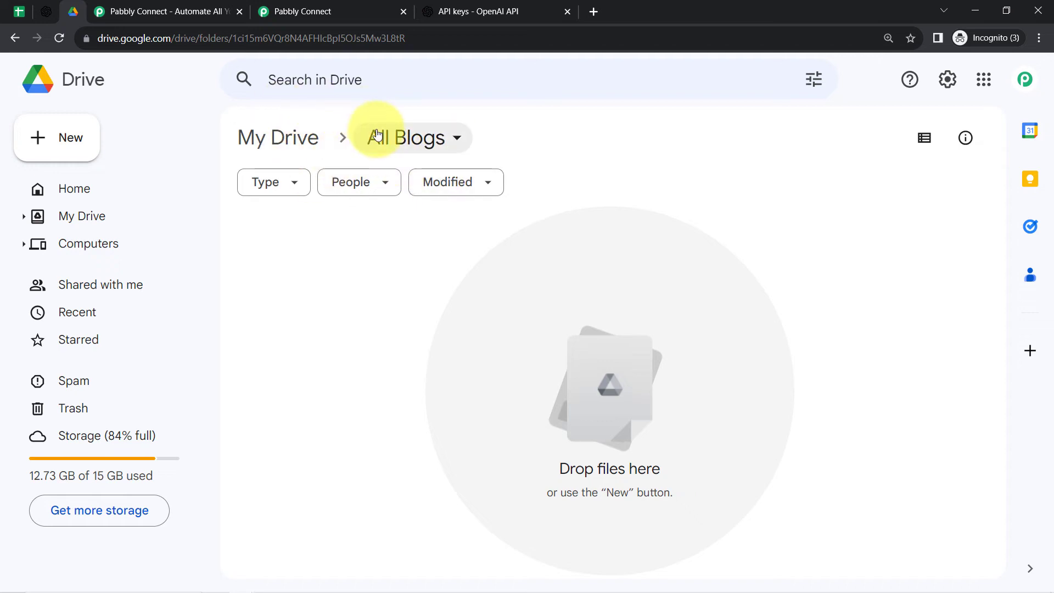
{"action": "left_click", "coordinate": [328, 10]}
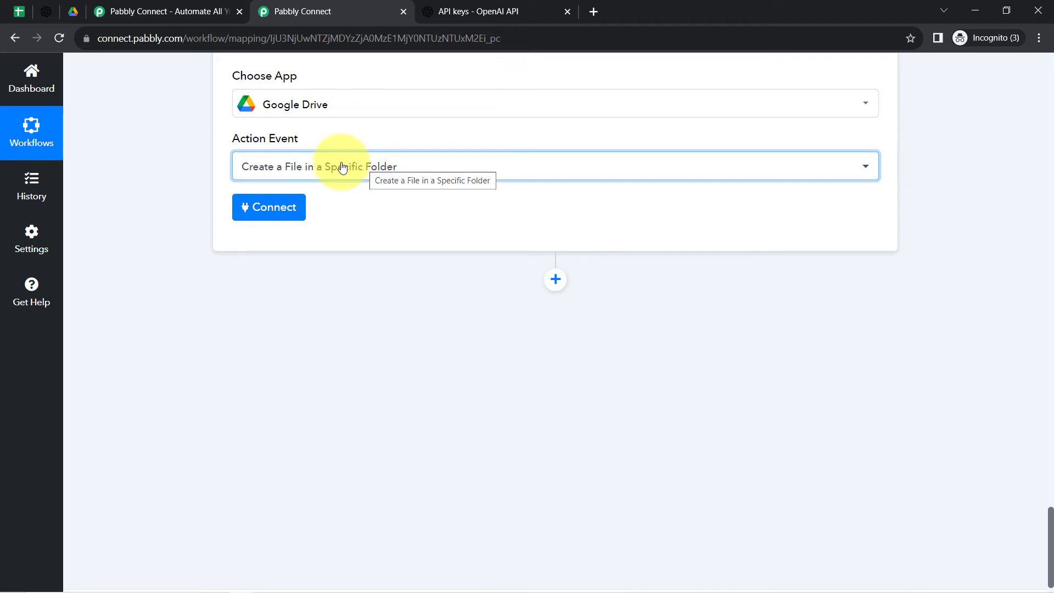
{"action": "mouse_move", "coordinate": [283, 150]}
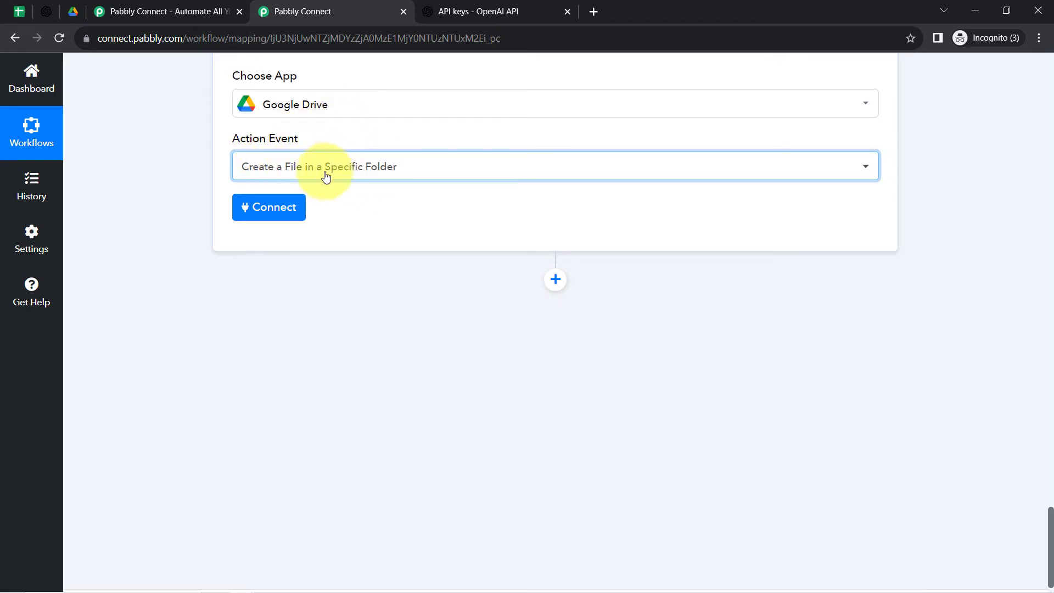
Check Google Drive briefly, return to Pabbly Connect, and open the account connection settings for the Google Drive action.
{"action": "left_click", "coordinate": [72, 10]}
{"action": "left_click", "coordinate": [307, 7]}
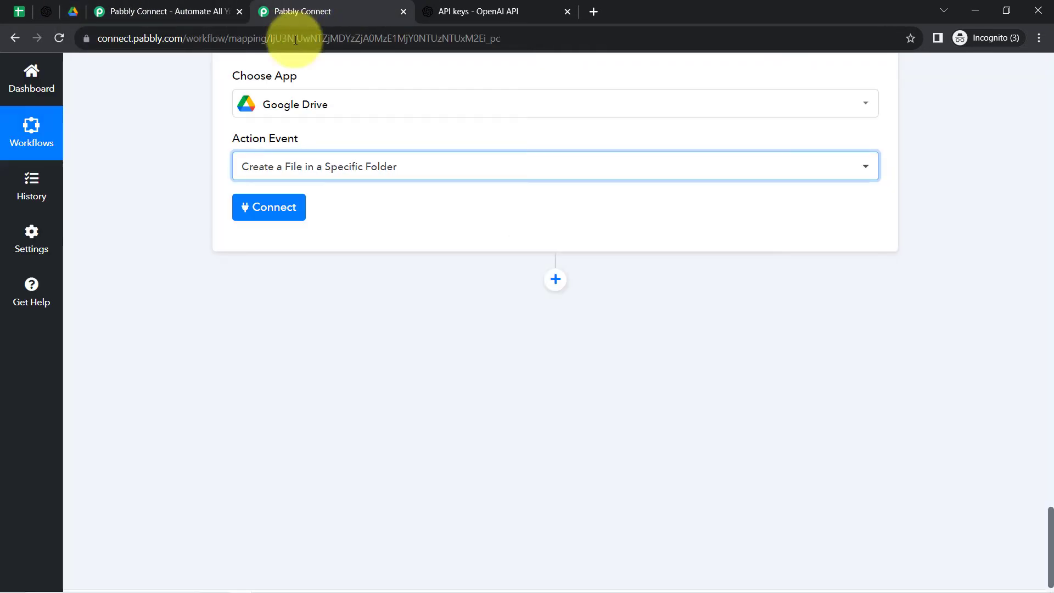
{"action": "left_click", "coordinate": [266, 207]}
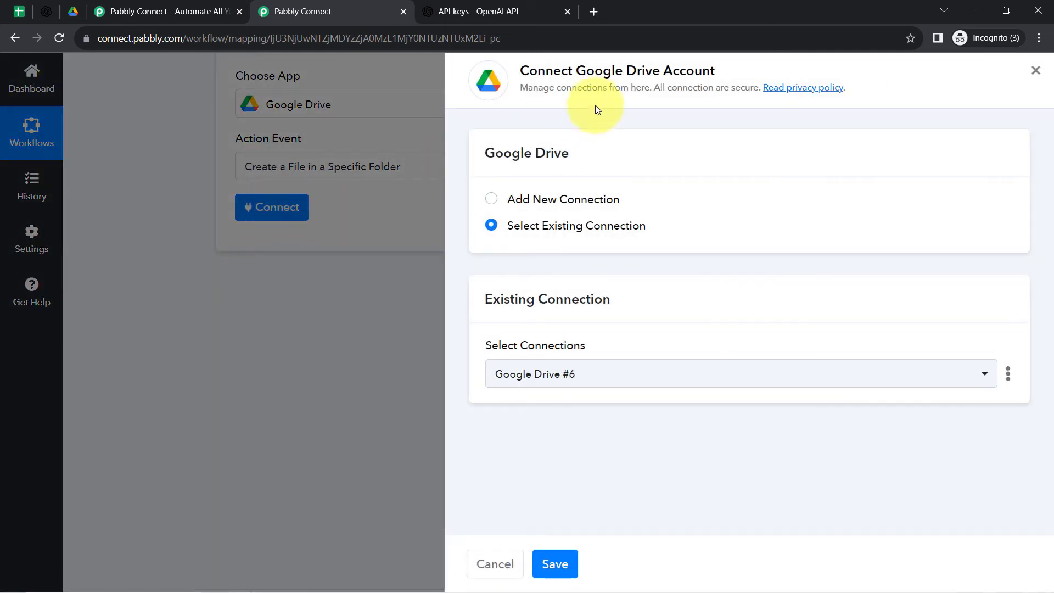
{"action": "left_click_drag", "start_coordinate": [598, 80], "coordinate": [703, 71]}
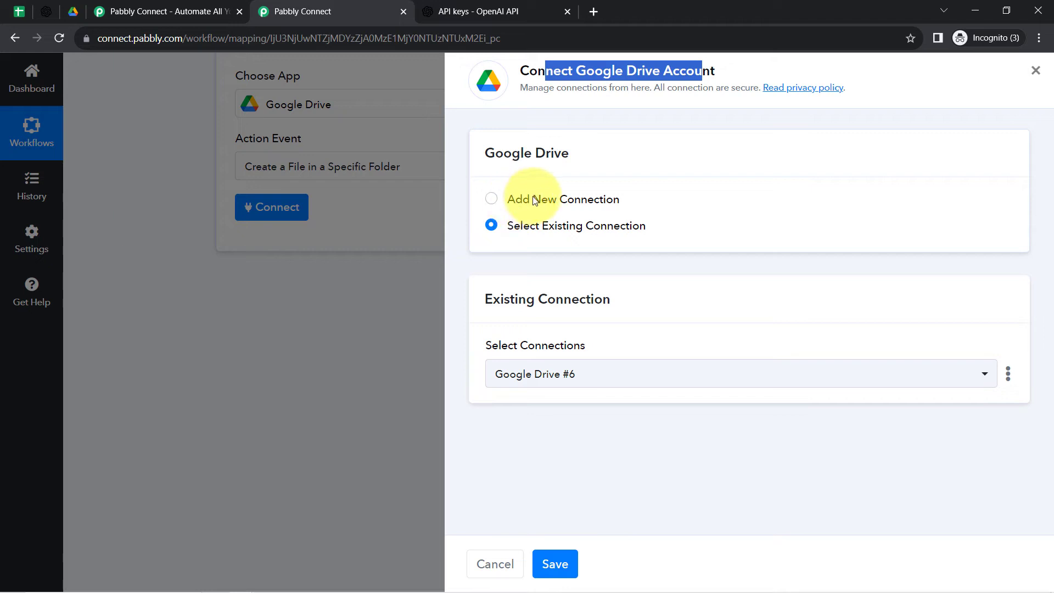
{"action": "left_click", "coordinate": [513, 201]}
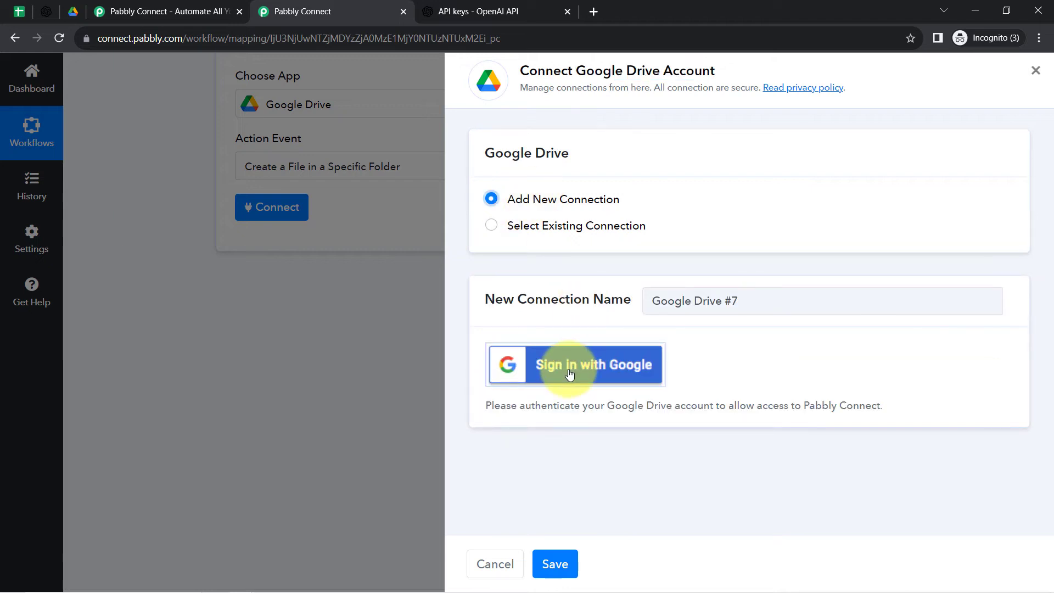
{"action": "left_click", "coordinate": [570, 366]}
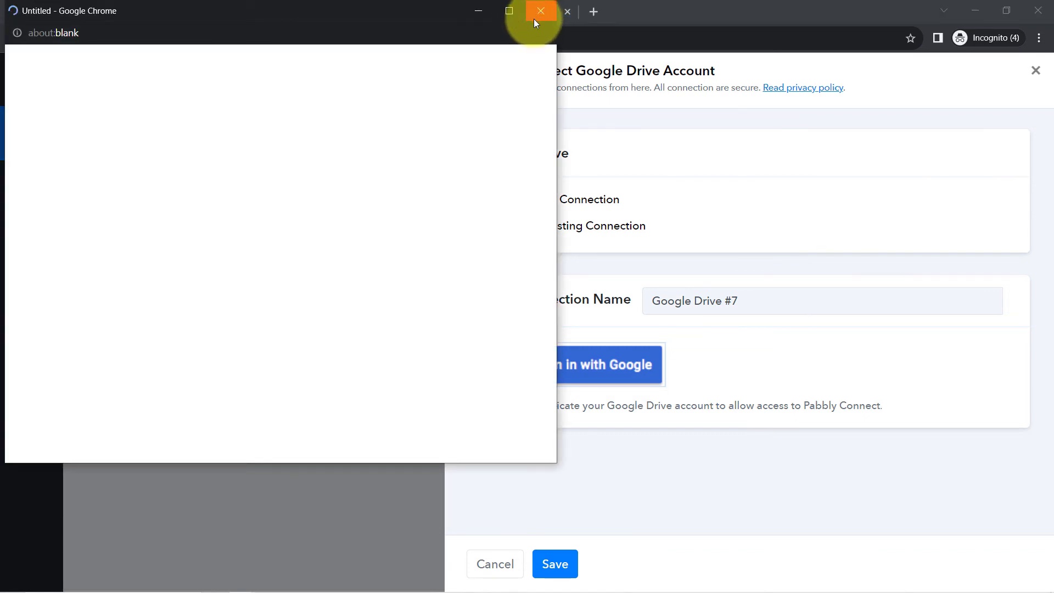
{"action": "left_click", "coordinate": [539, 12]}
{"action": "key", "text": "ctrl+Tab"}
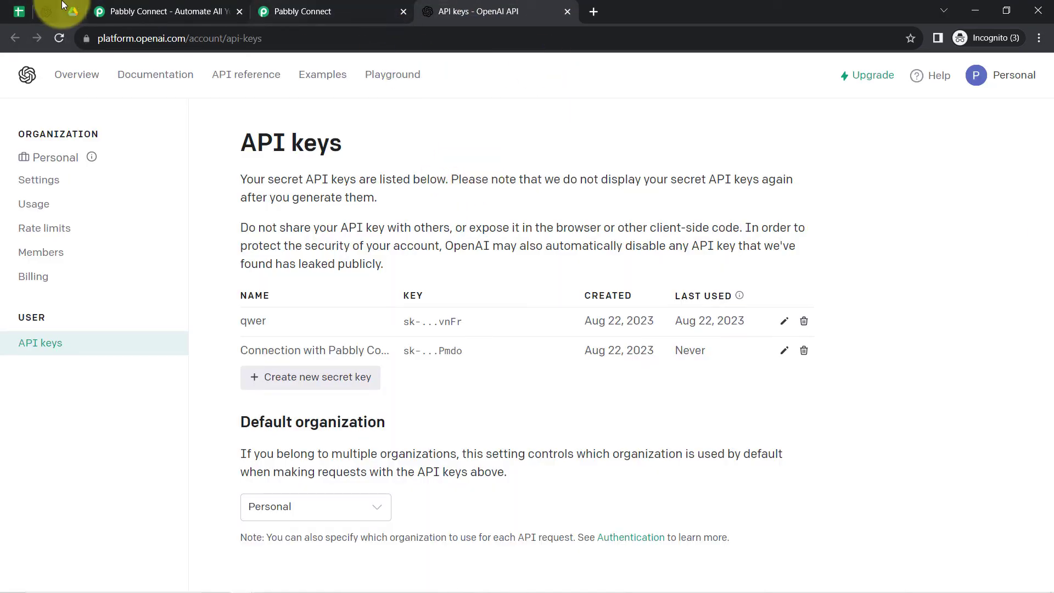
{"action": "left_click", "coordinate": [329, 12]}
Connect the action through the existing Google Drive #6 connection and set its folder to All Blogs.
{"action": "left_click", "coordinate": [576, 226]}
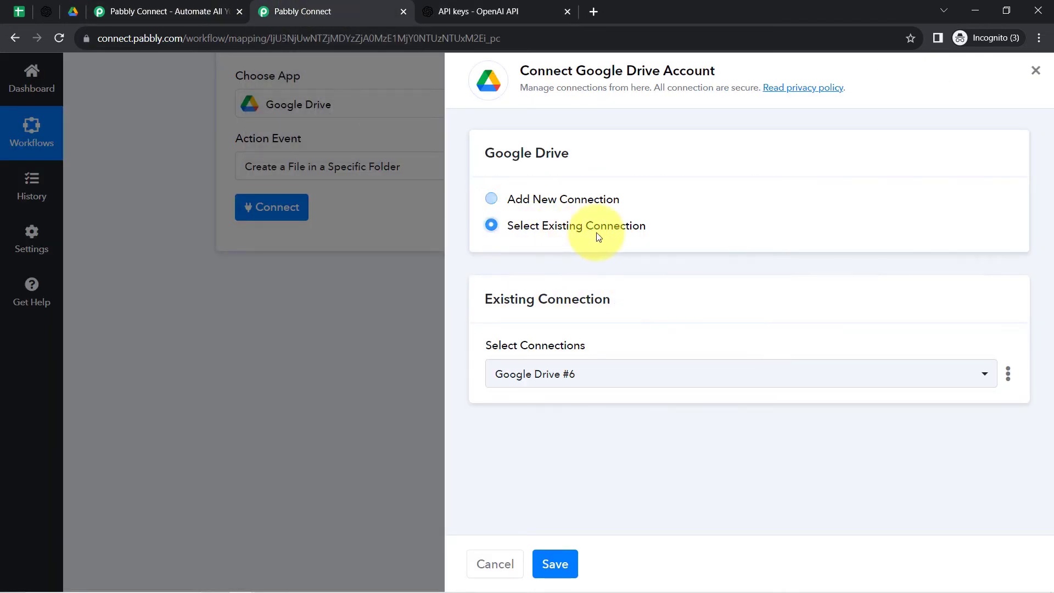
{"action": "left_click", "coordinate": [556, 565]}
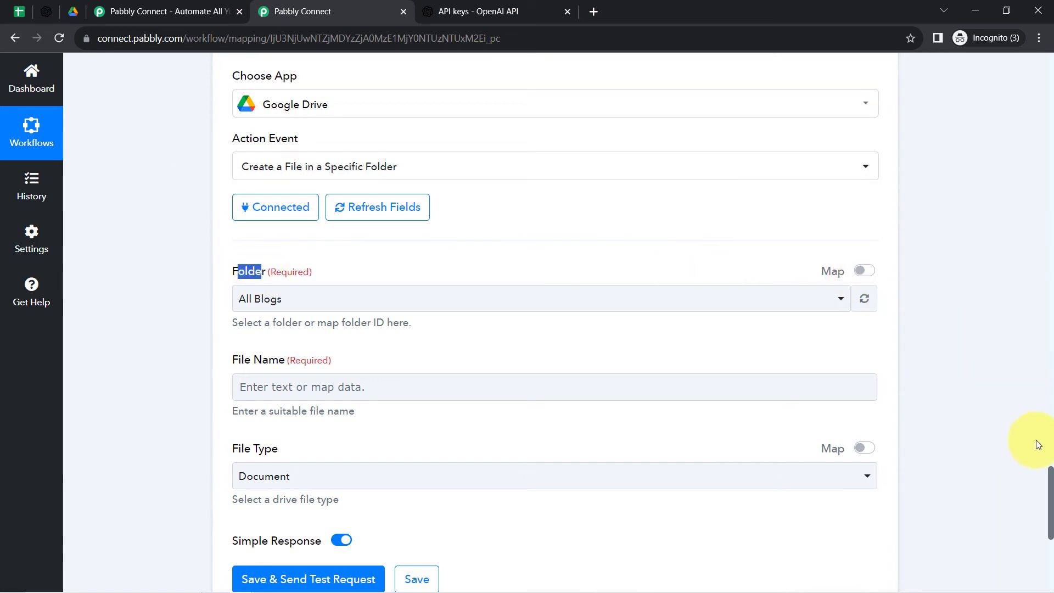
{"action": "left_click_drag", "start_coordinate": [1052, 477], "coordinate": [1035, 494]}
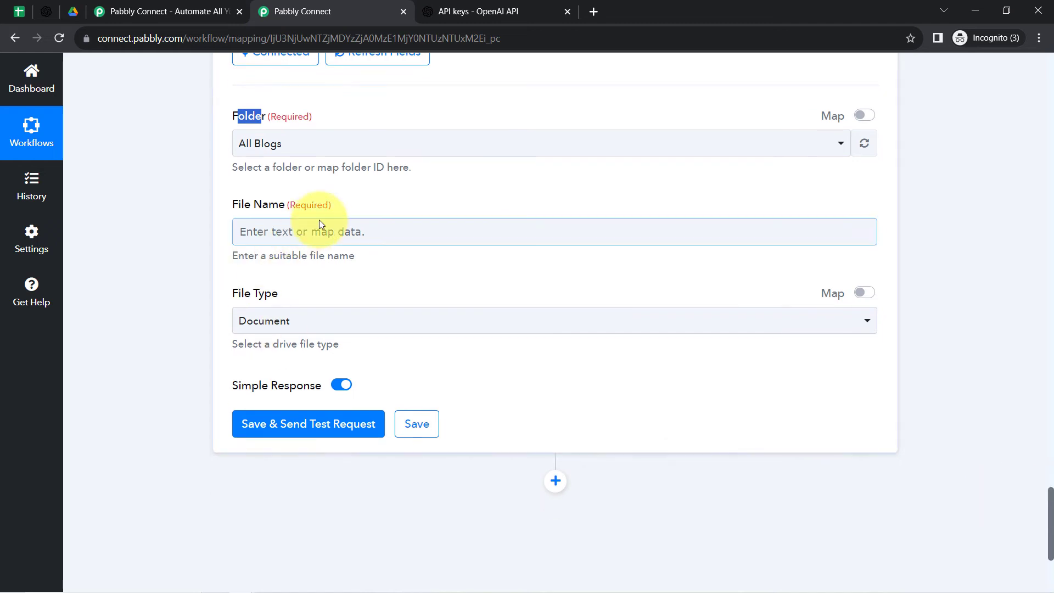
{"action": "left_click", "coordinate": [258, 154]}
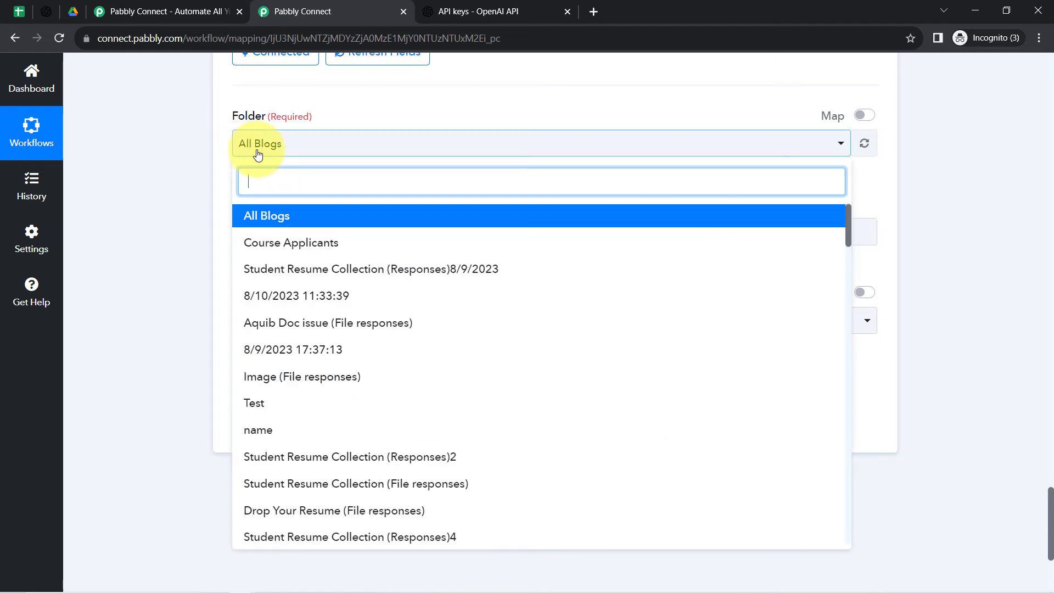
{"action": "left_click", "coordinate": [263, 219]}
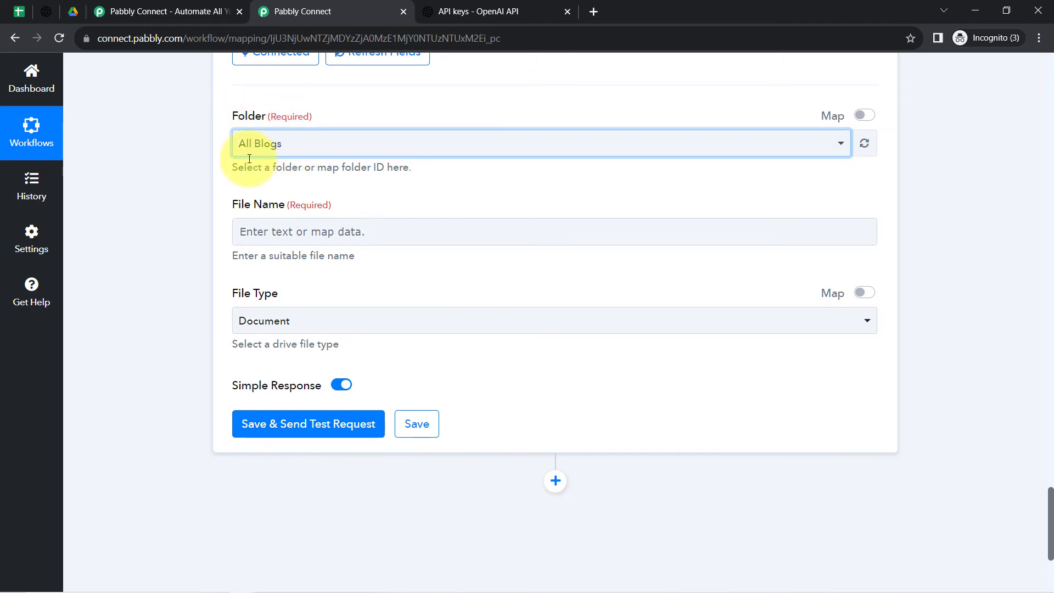
Look up the Topics value in the Google Sheets trigger response as the source for the required file name.
{"action": "left_click_drag", "start_coordinate": [232, 205], "coordinate": [278, 203]}
{"action": "scroll", "coordinate": [279, 204], "scroll_direction": "up", "scroll_amount": 4}
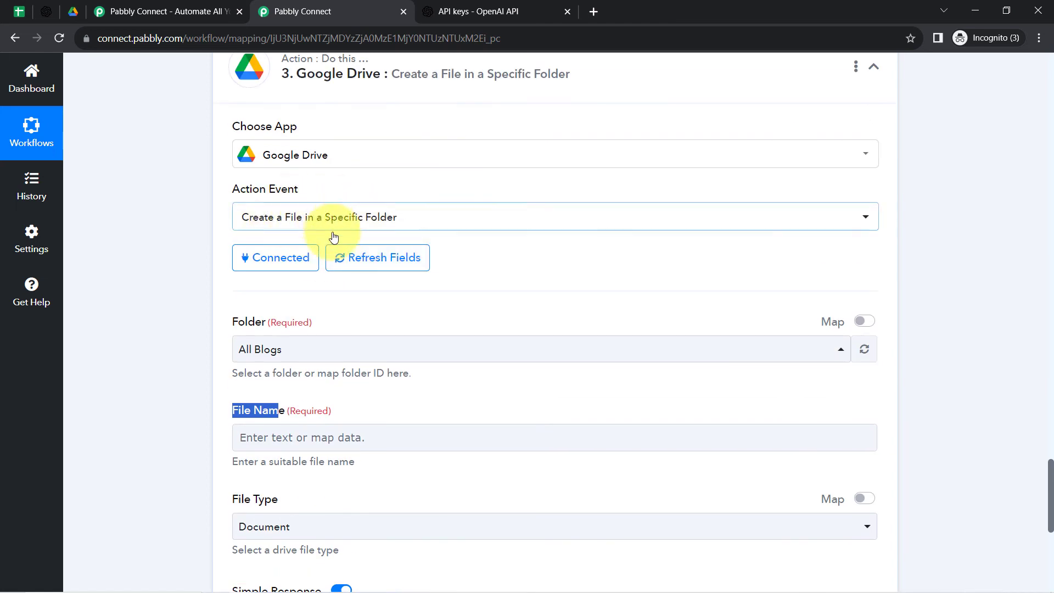
{"action": "scroll", "coordinate": [280, 234], "scroll_direction": "down", "scroll_amount": 1}
{"action": "scroll", "coordinate": [280, 233], "scroll_direction": "down", "scroll_amount": 3}
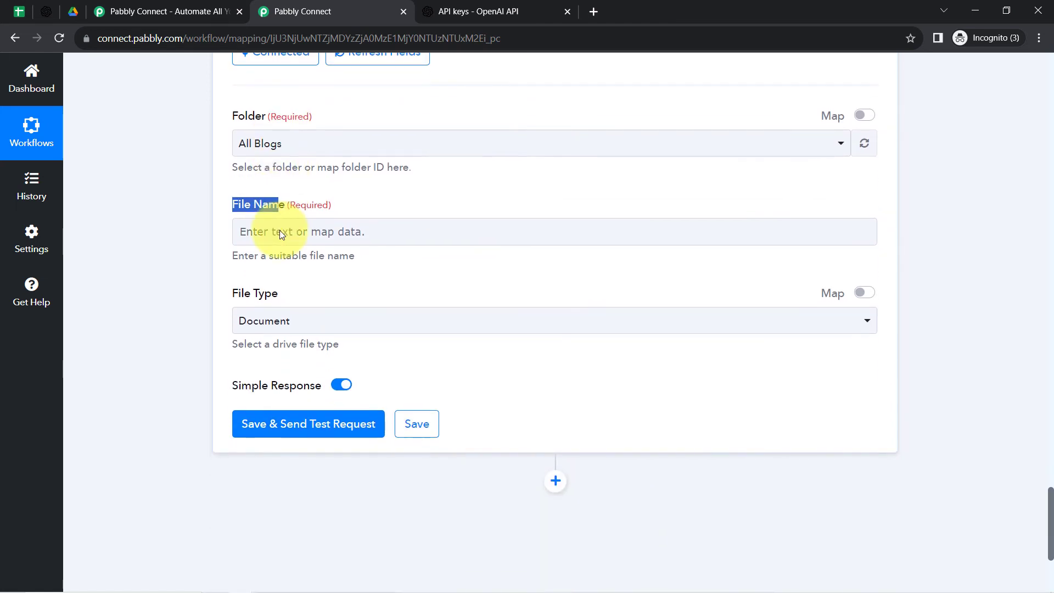
{"action": "left_click", "coordinate": [205, 252]}
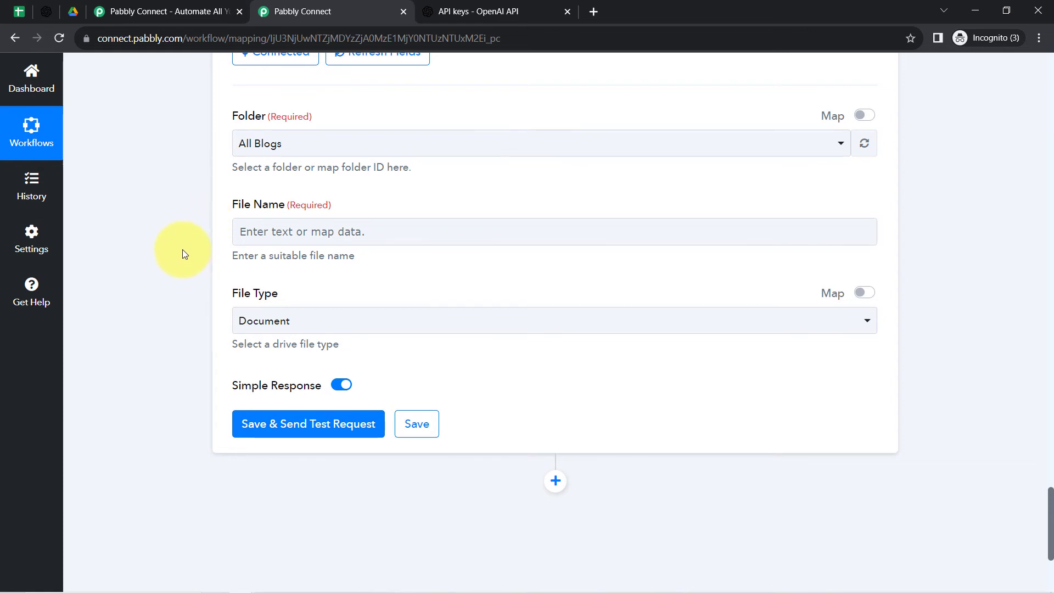
{"action": "scroll", "coordinate": [182, 241], "scroll_direction": "up", "scroll_amount": 3}
{"action": "scroll", "coordinate": [183, 241], "scroll_direction": "up", "scroll_amount": 1}
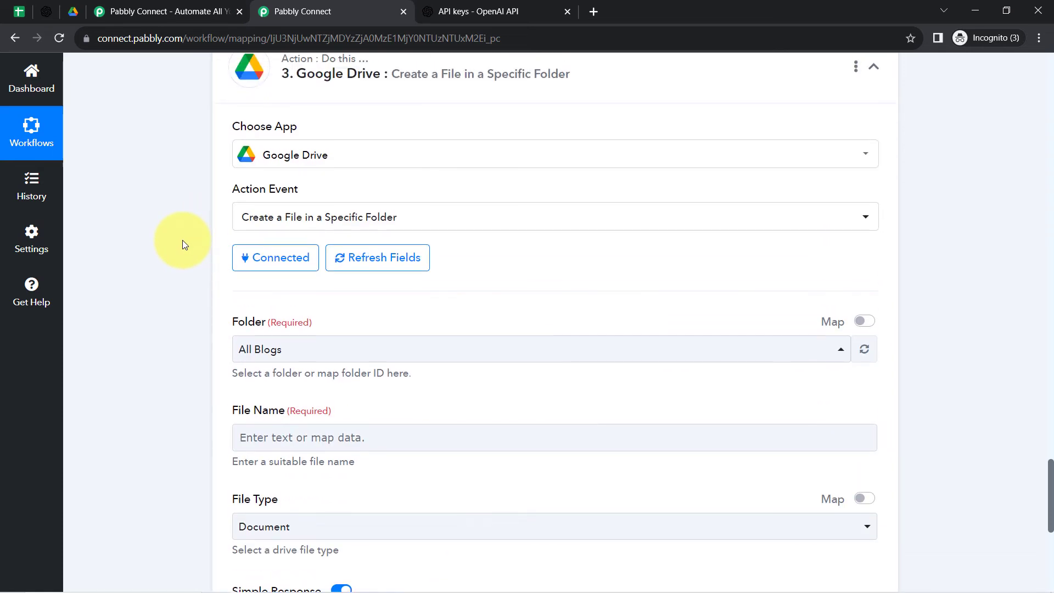
{"action": "scroll", "coordinate": [183, 244], "scroll_direction": "up", "scroll_amount": 7}
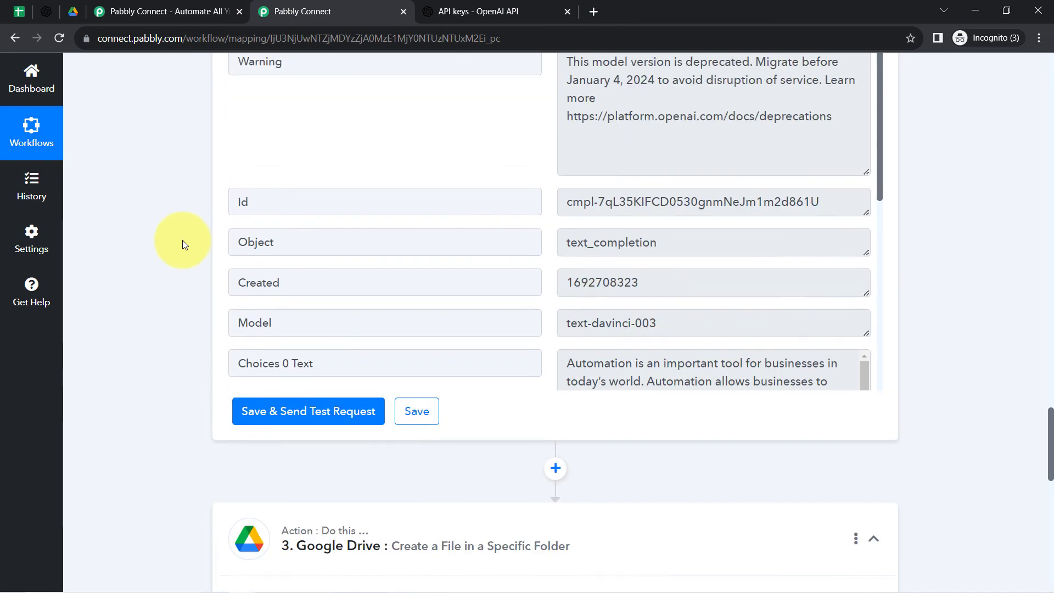
{"action": "scroll", "coordinate": [183, 239], "scroll_direction": "up", "scroll_amount": 20}
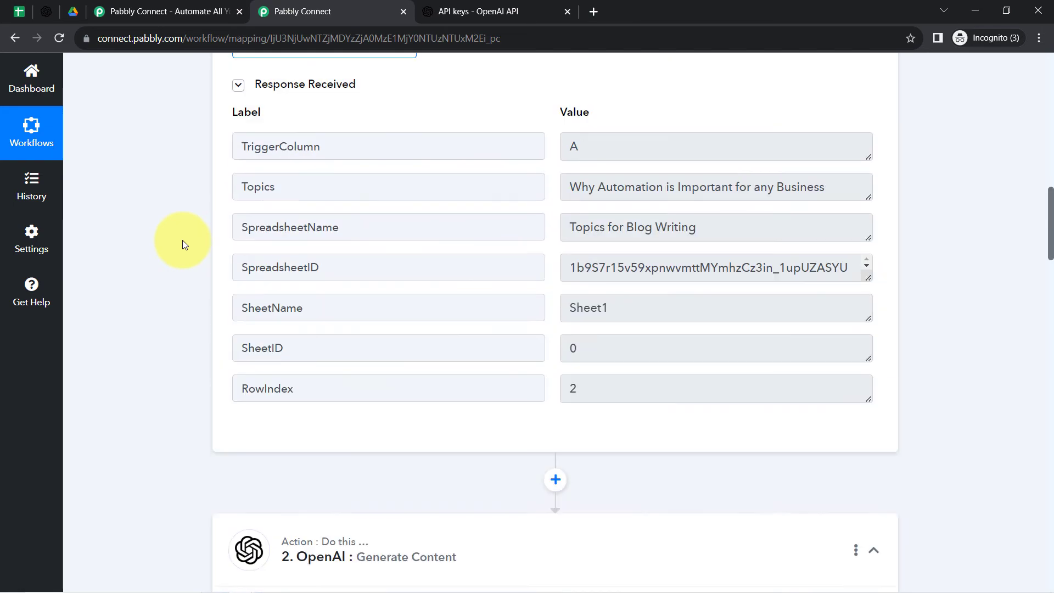
{"action": "scroll", "coordinate": [183, 240], "scroll_direction": "up", "scroll_amount": 5}
{"action": "scroll", "coordinate": [183, 240], "scroll_direction": "down", "scroll_amount": 5}
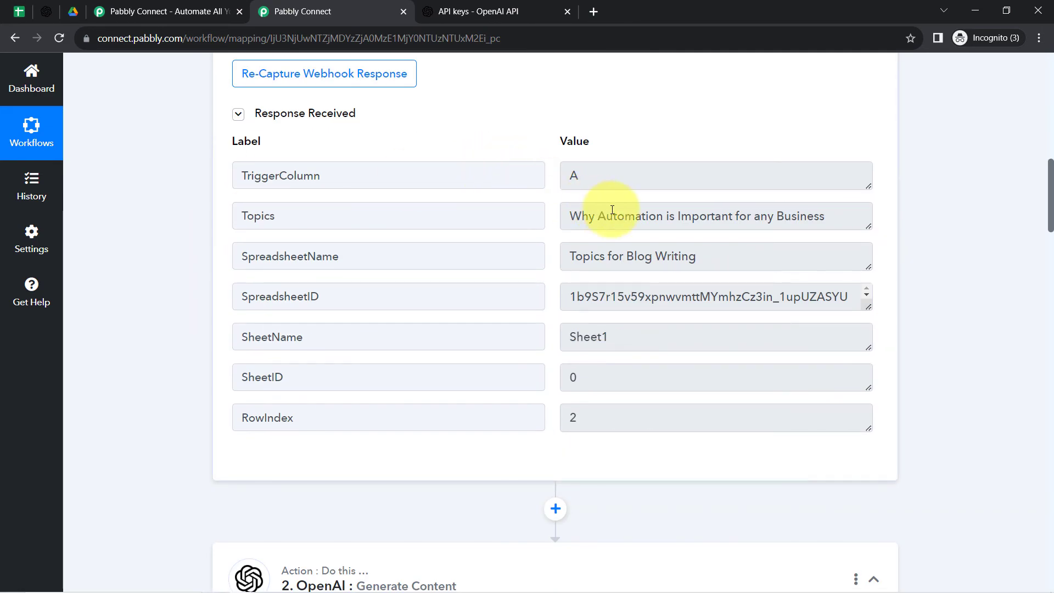
{"action": "double_click", "coordinate": [613, 211]}
{"action": "key", "text": "ctrl+a"}
{"action": "double_click", "coordinate": [705, 216]}
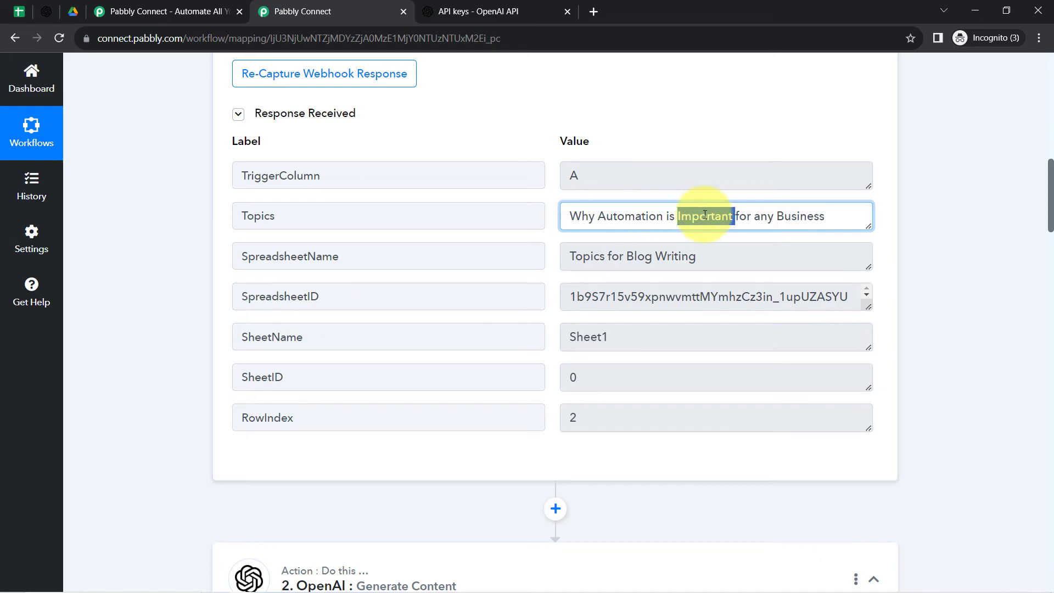
{"action": "key", "text": "ctrl+a"}
Map the Google Drive action's file name to the Topics value from the Google Sheets trigger.
{"action": "left_click_drag", "start_coordinate": [1050, 167], "coordinate": [1027, 499]}
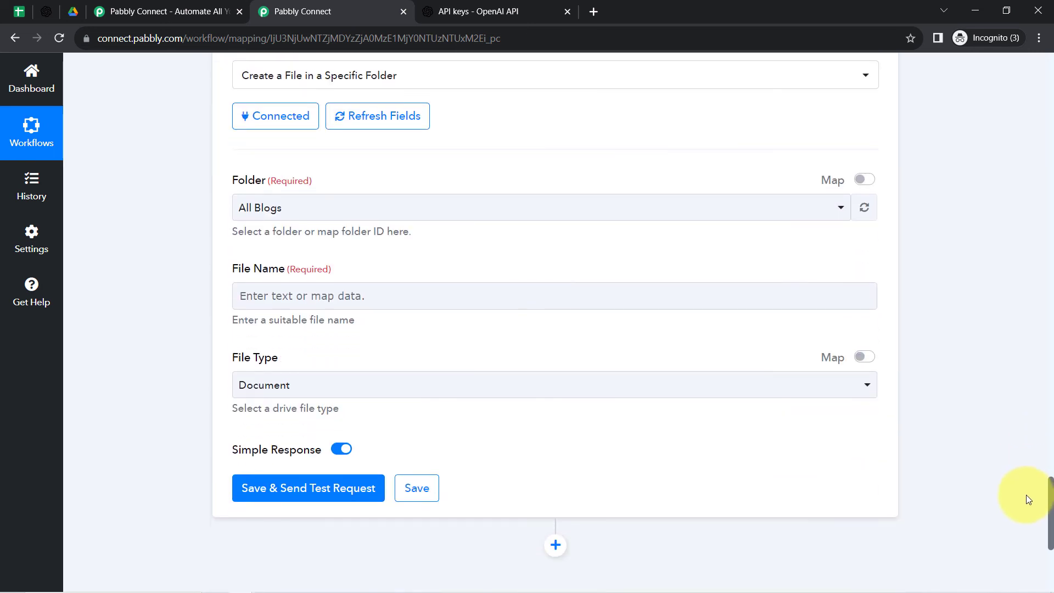
{"action": "left_click", "coordinate": [319, 237]}
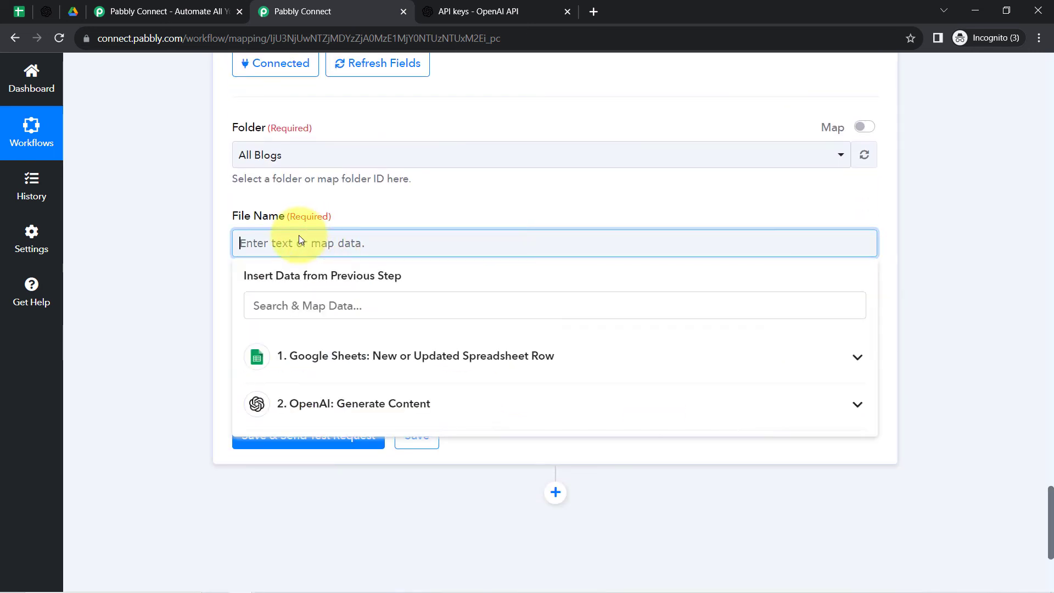
{"action": "left_click", "coordinate": [284, 360]}
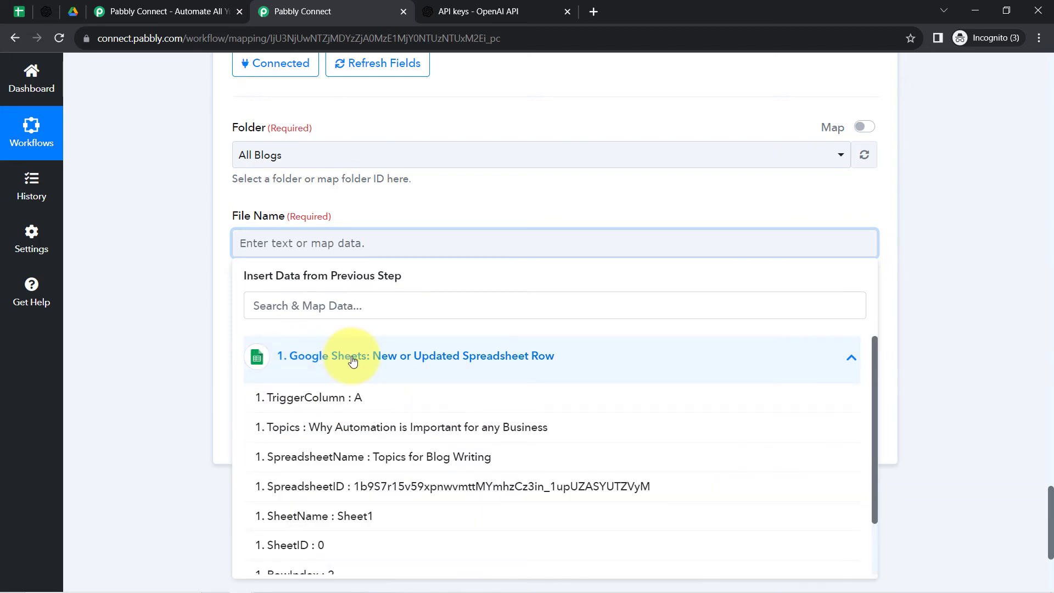
{"action": "left_click", "coordinate": [319, 427]}
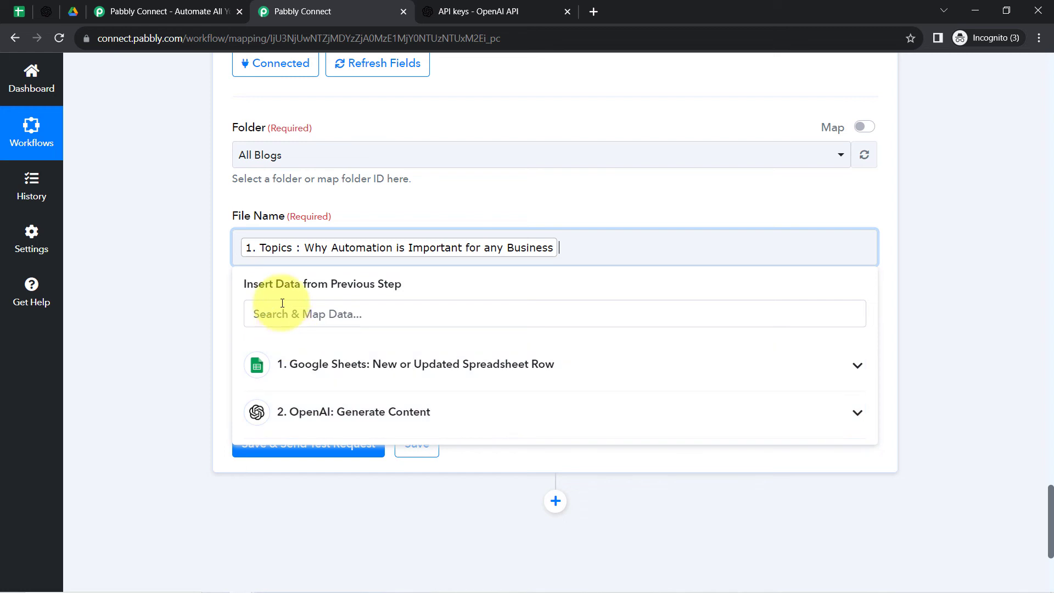
{"action": "left_click", "coordinate": [122, 313]}
Review the blog topics in the Topics for Blog Writing spreadsheet and return to the Pabbly Connect workflow.
{"action": "left_click", "coordinate": [22, 17]}
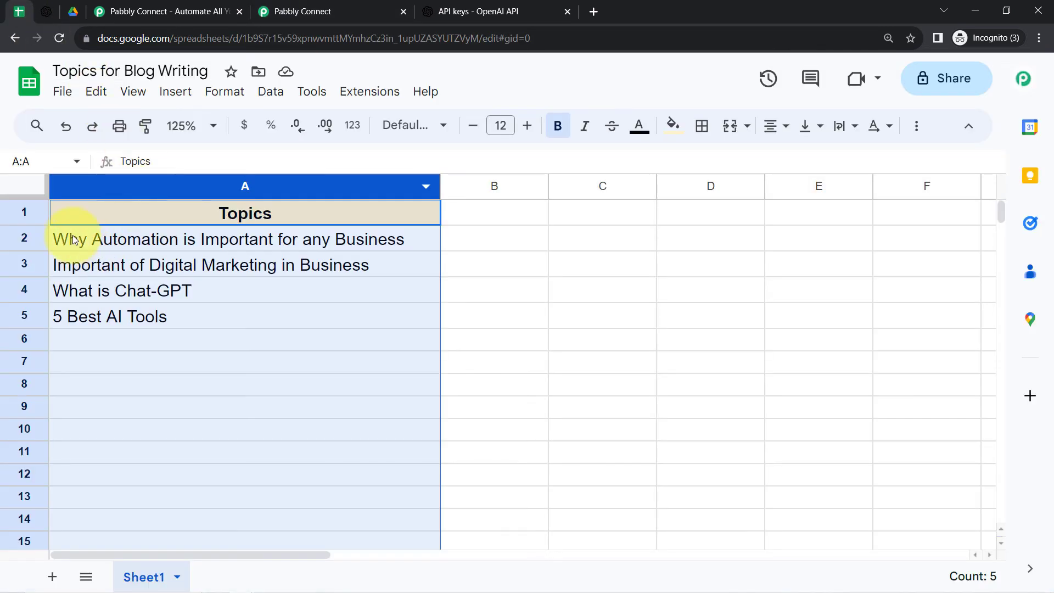
{"action": "left_click_drag", "start_coordinate": [87, 252], "coordinate": [93, 267]}
{"action": "left_click", "coordinate": [112, 360]}
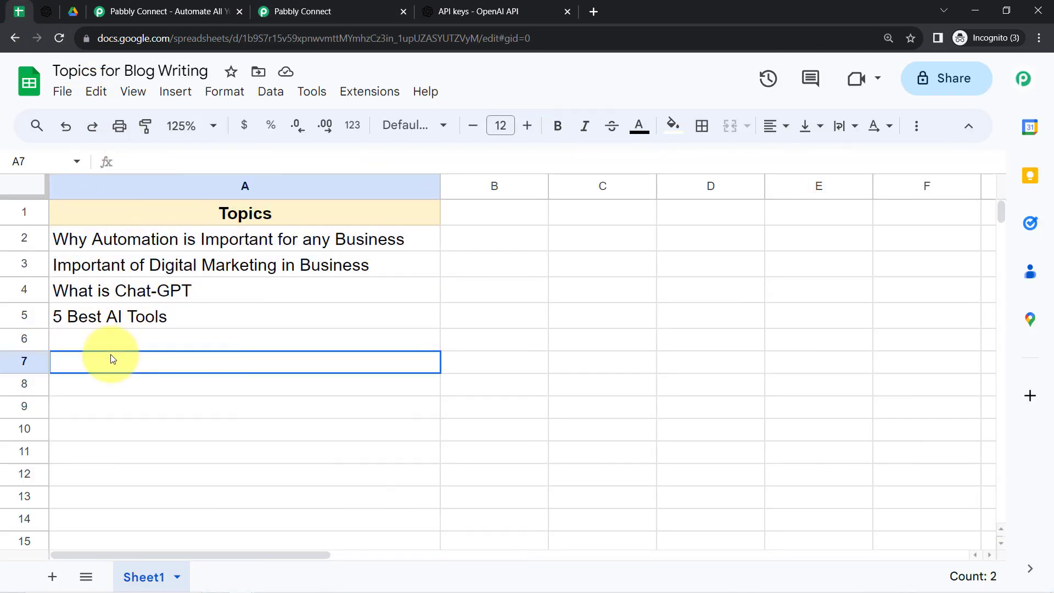
{"action": "left_click", "coordinate": [310, 6]}
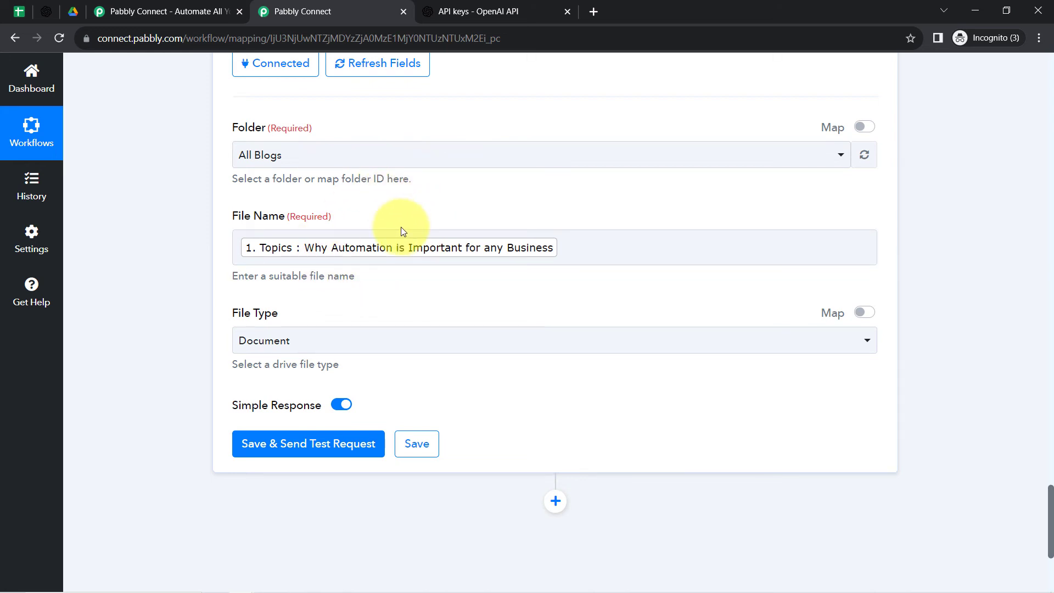
Keep Document as the file type, save the Google Drive action with a test request, and view its response.
{"action": "left_click_drag", "start_coordinate": [238, 313], "coordinate": [271, 313]}
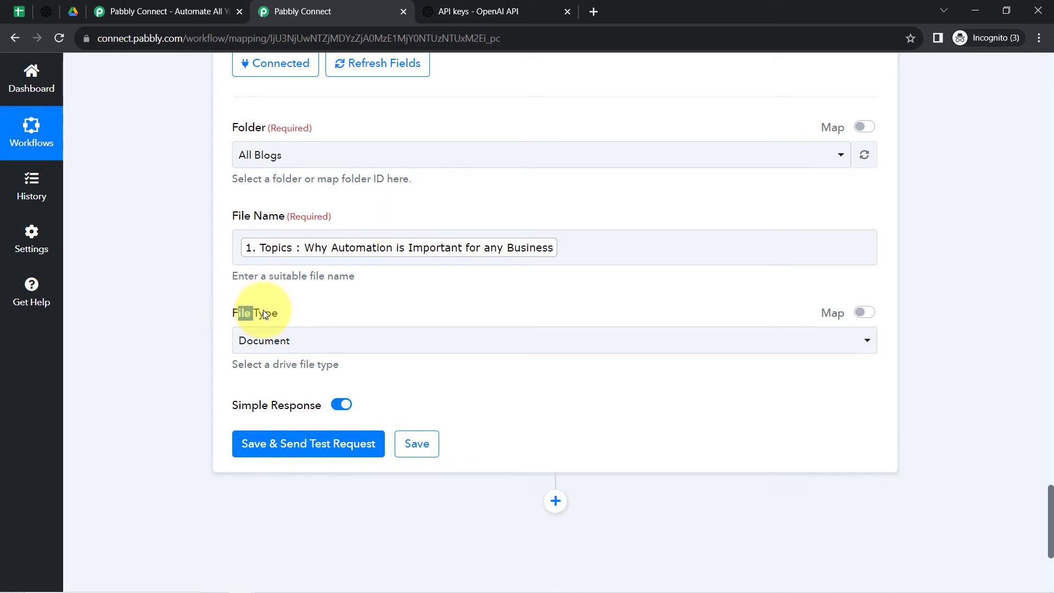
{"action": "left_click", "coordinate": [256, 349]}
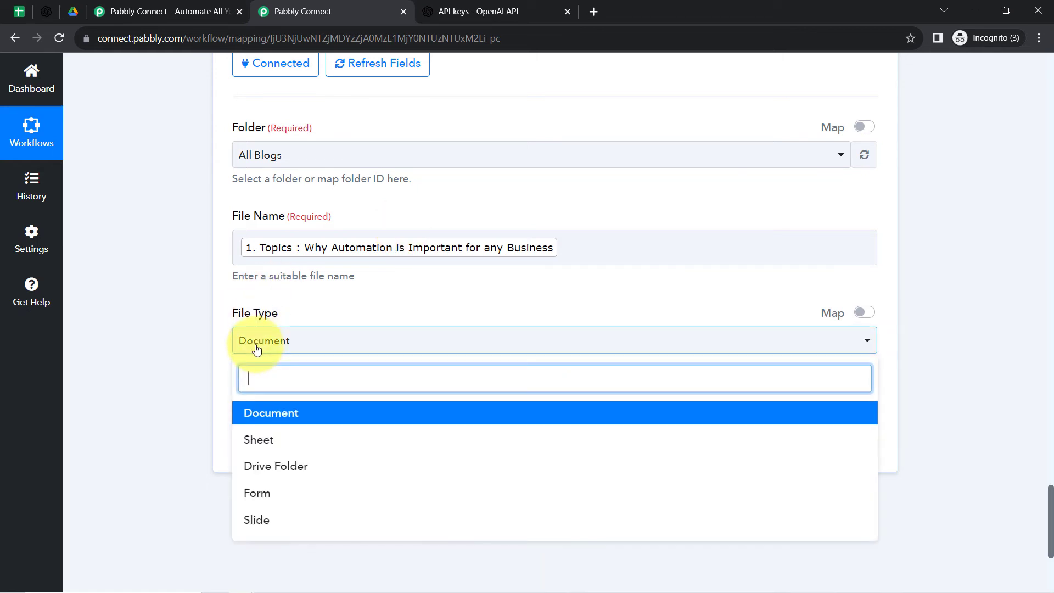
{"action": "left_click", "coordinate": [212, 382]}
{"action": "left_click", "coordinate": [271, 445]}
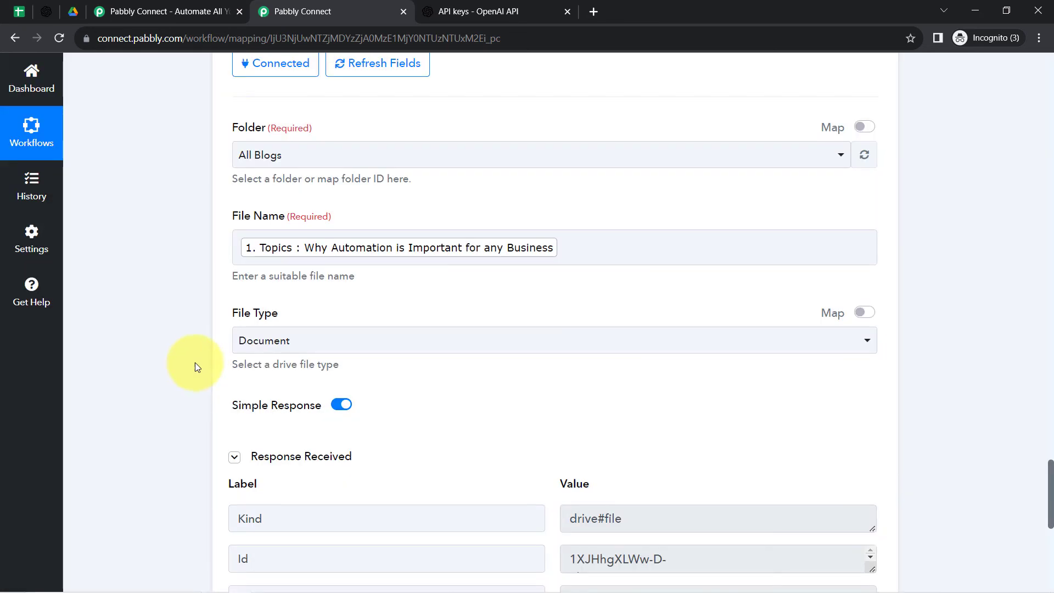
{"action": "scroll", "coordinate": [203, 360], "scroll_direction": "down", "scroll_amount": 3}
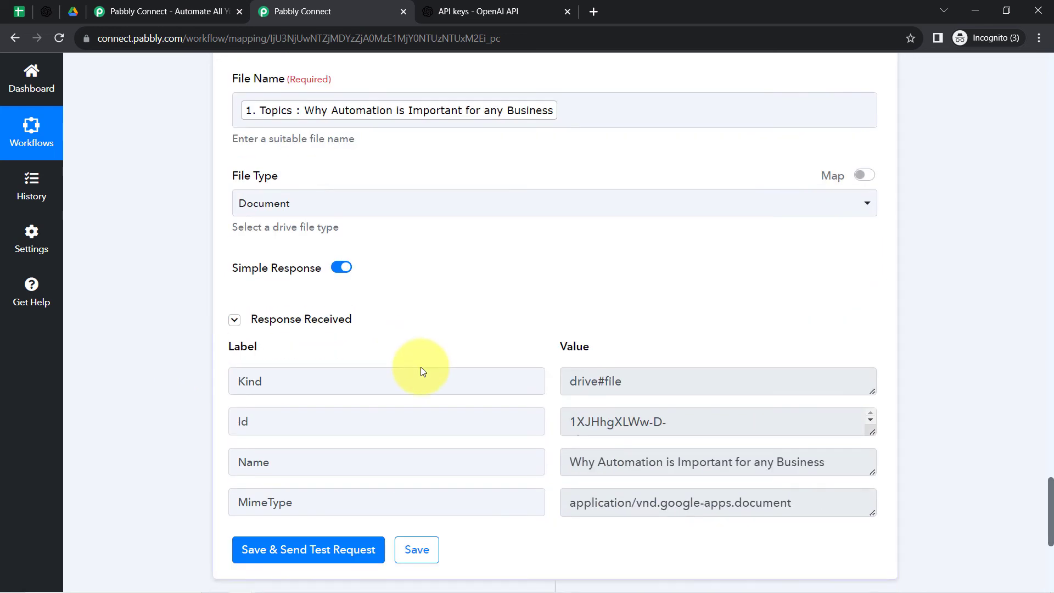
Open the newly created document in the All Blogs folder in Google Drive to check its contents.
{"action": "left_click", "coordinate": [70, 7]}
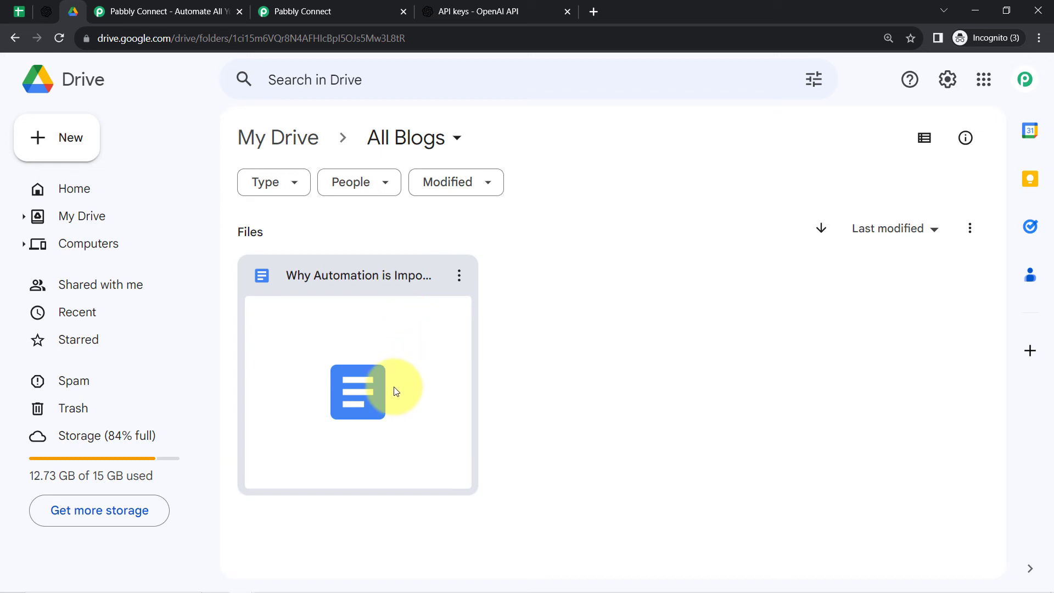
{"action": "left_click", "coordinate": [352, 359]}
{"action": "double_click", "coordinate": [351, 361]}
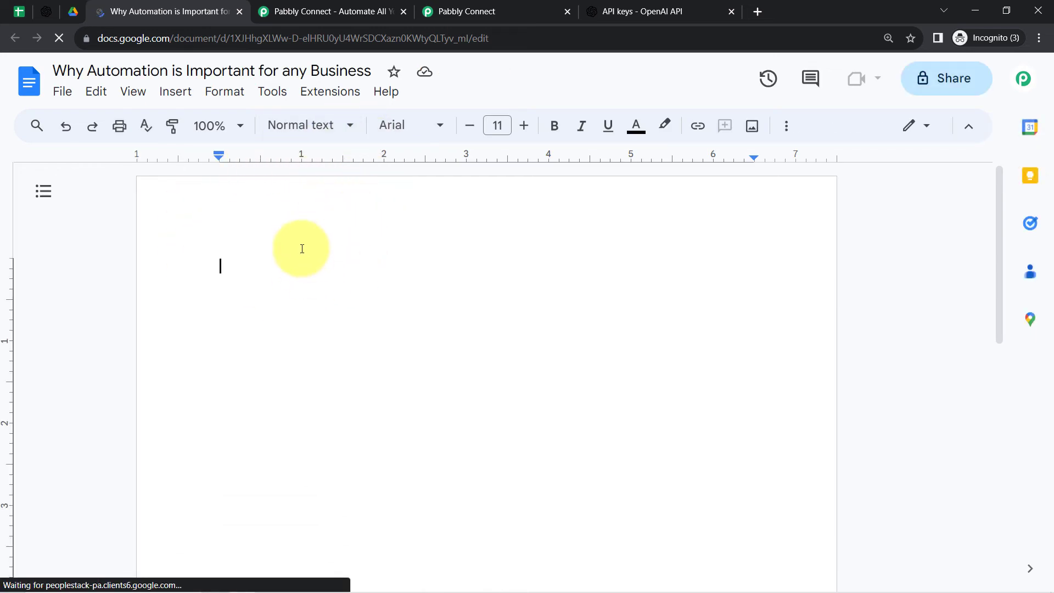
Return to the Pabbly Connect workflow and add another action step after the Google Drive action.
{"action": "left_click", "coordinate": [465, 4]}
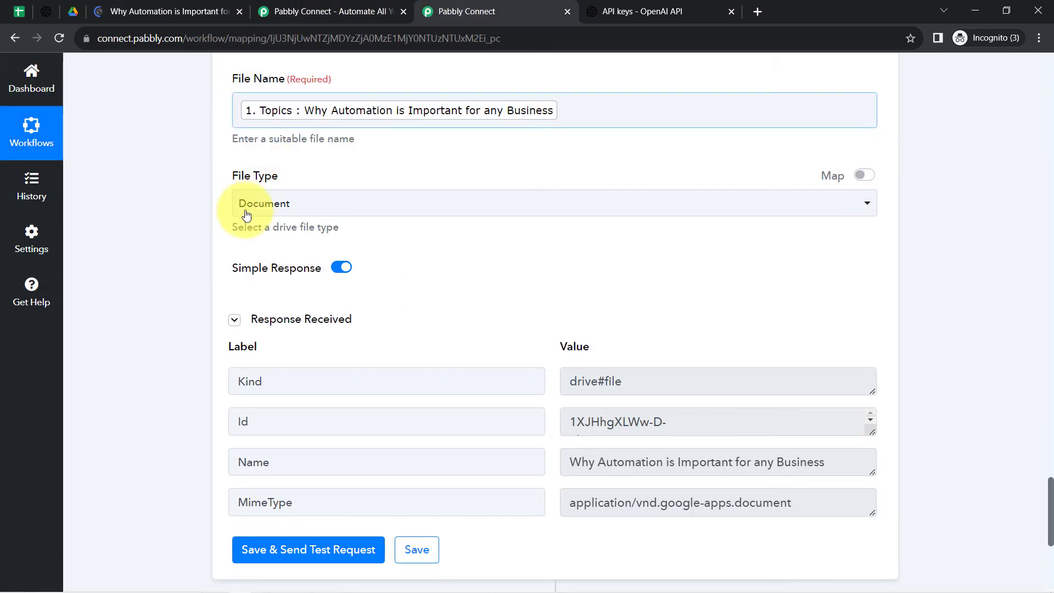
{"action": "scroll", "coordinate": [125, 348], "scroll_direction": "down", "scroll_amount": 6}
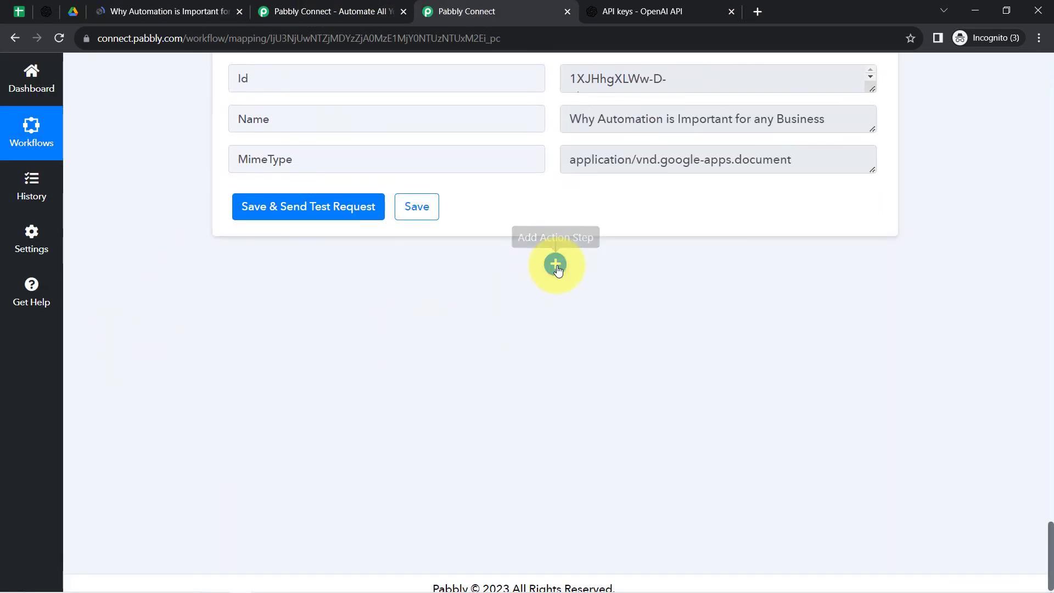
{"action": "left_click", "coordinate": [555, 266]}
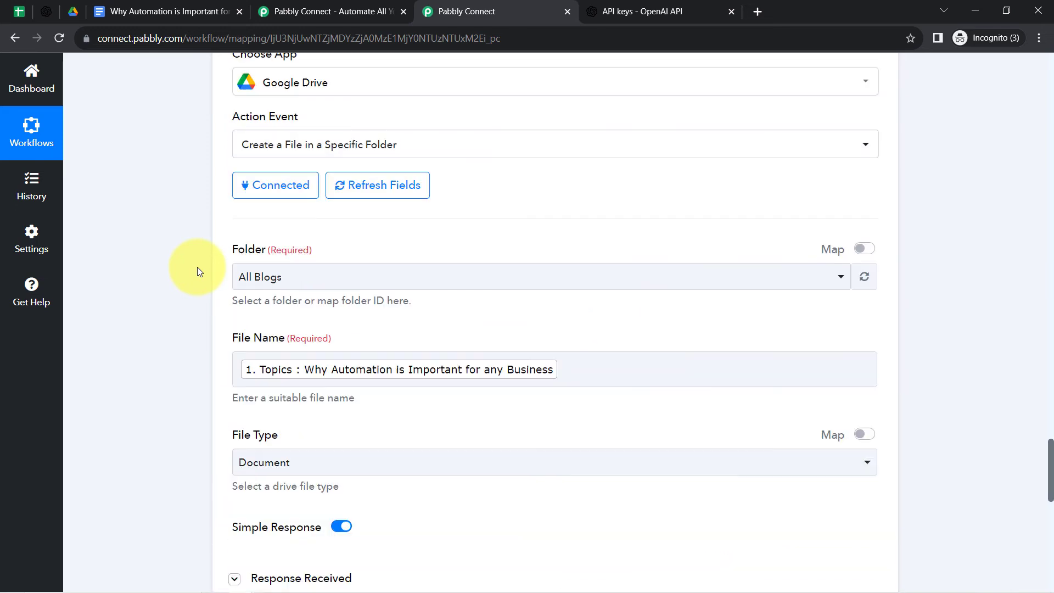
Copy the Google Drive Create a File in a Specific Folder action and paste it as a new step directly below.
{"action": "scroll", "coordinate": [197, 267], "scroll_direction": "up", "scroll_amount": 5}
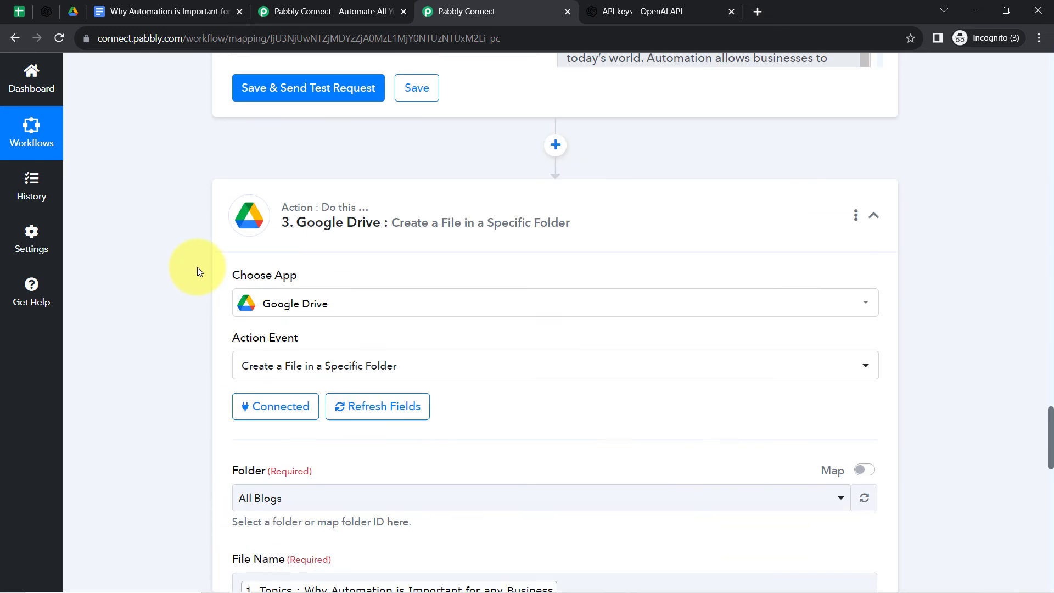
{"action": "scroll", "coordinate": [196, 267], "scroll_direction": "down", "scroll_amount": 2}
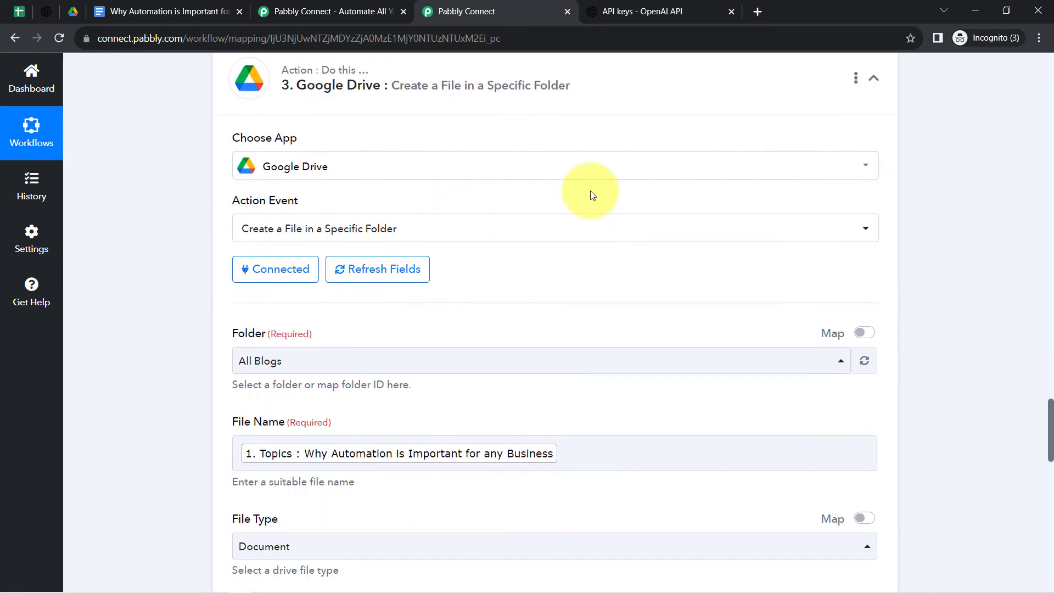
{"action": "left_click", "coordinate": [855, 81]}
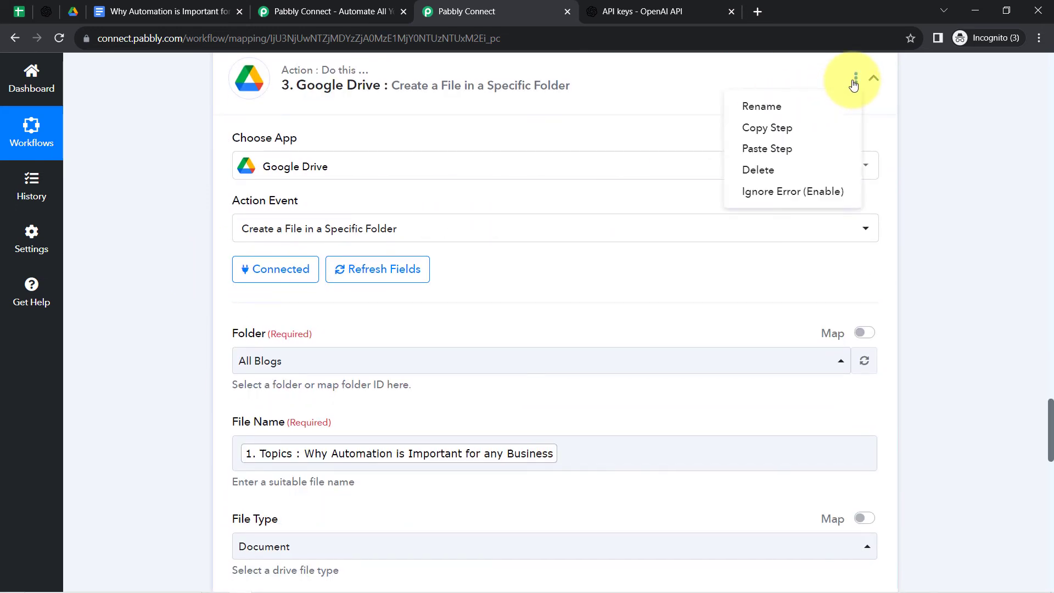
{"action": "left_click", "coordinate": [768, 128]}
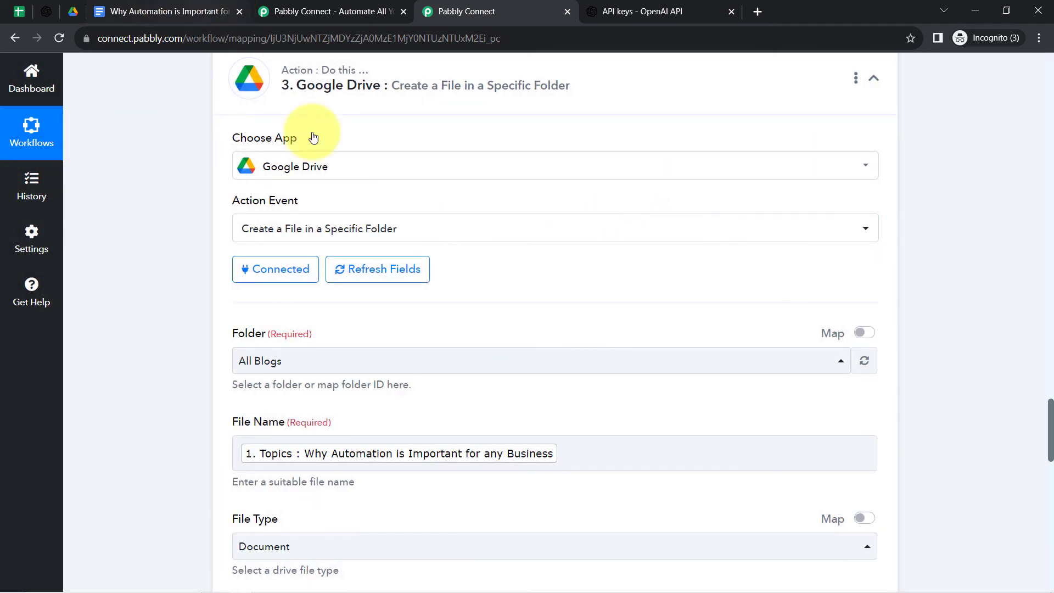
{"action": "left_click", "coordinate": [855, 79]}
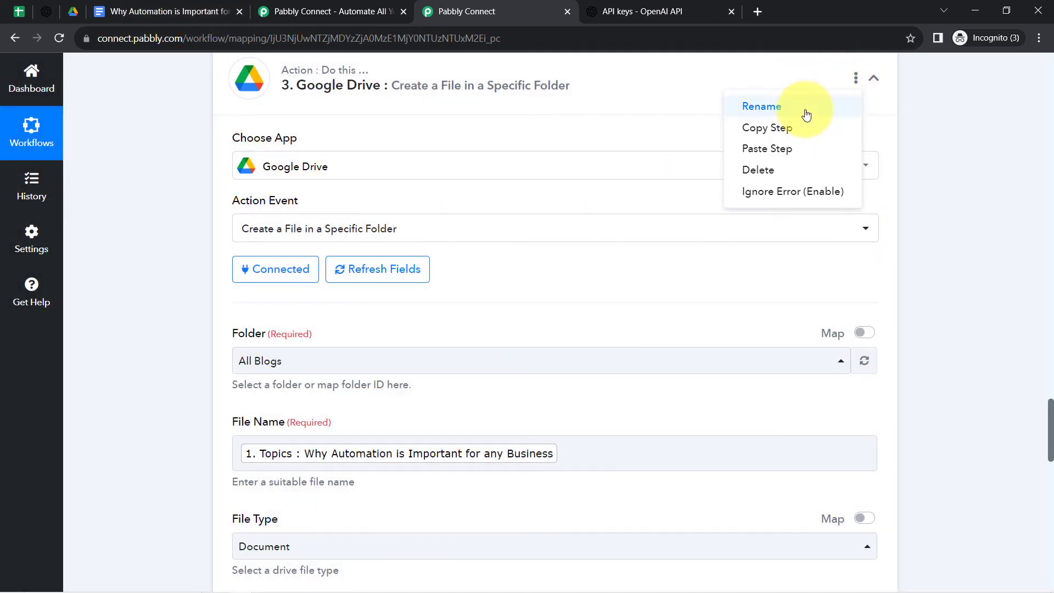
{"action": "left_click", "coordinate": [749, 149]}
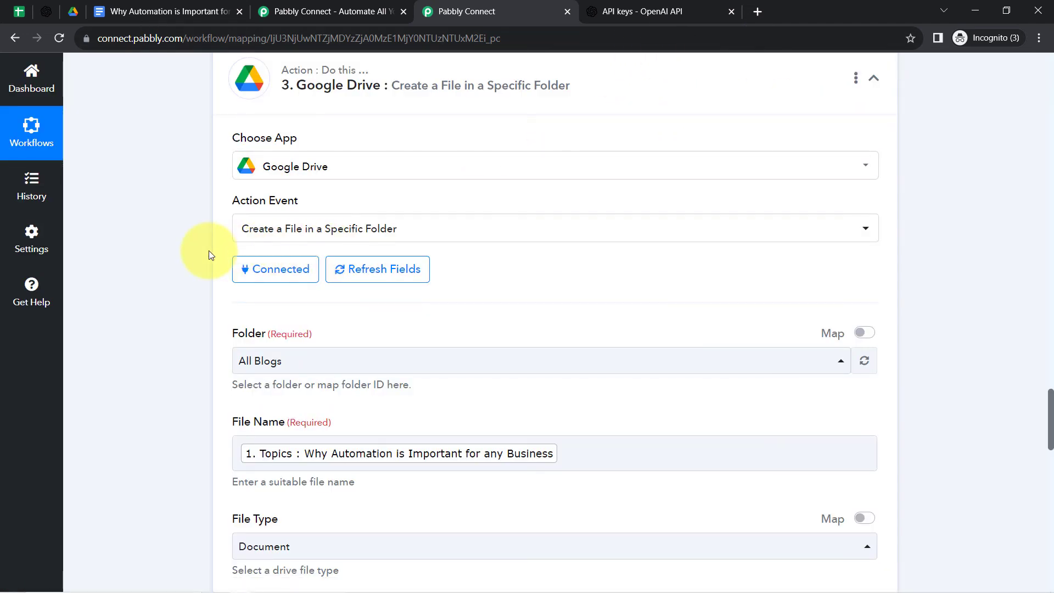
Delete the empty Choose Your Next Application action at the end of the workflow.
{"action": "scroll", "coordinate": [209, 251], "scroll_direction": "down", "scroll_amount": 6}
{"action": "scroll", "coordinate": [205, 255], "scroll_direction": "down", "scroll_amount": 7}
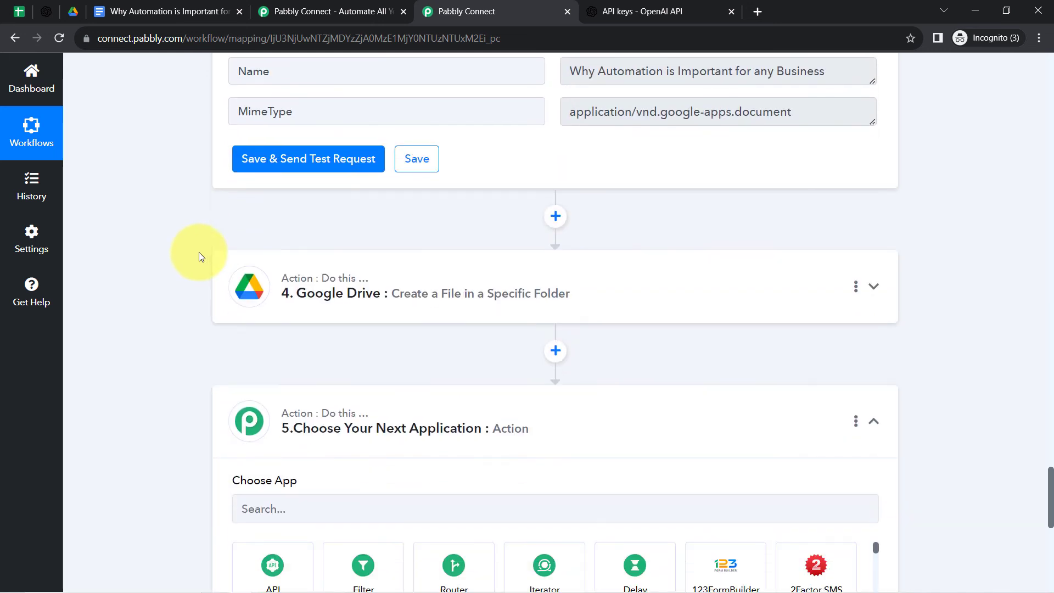
{"action": "scroll", "coordinate": [353, 271], "scroll_direction": "down", "scroll_amount": 1}
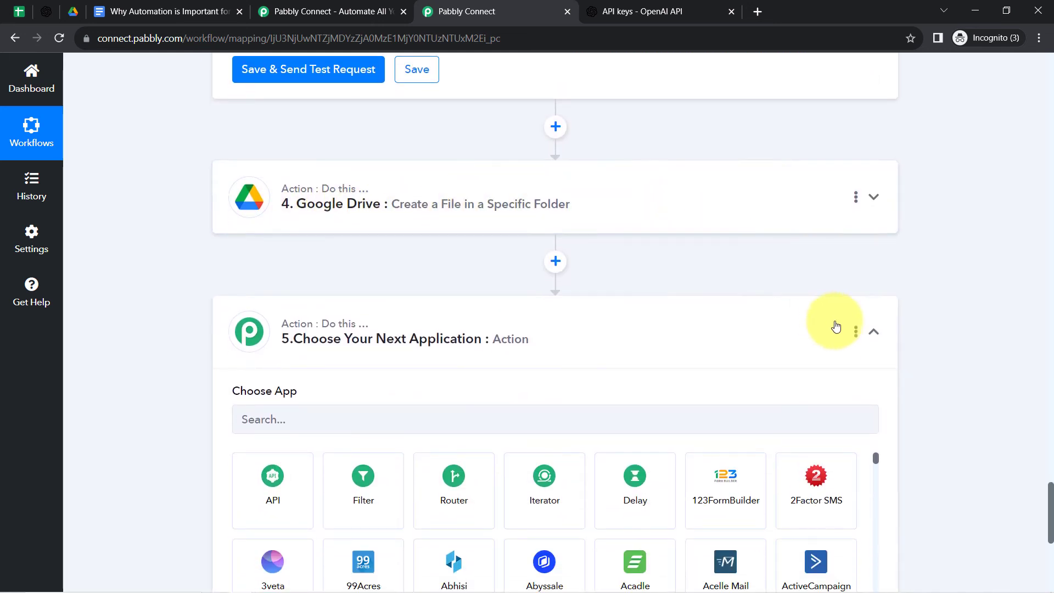
{"action": "left_click", "coordinate": [855, 332]}
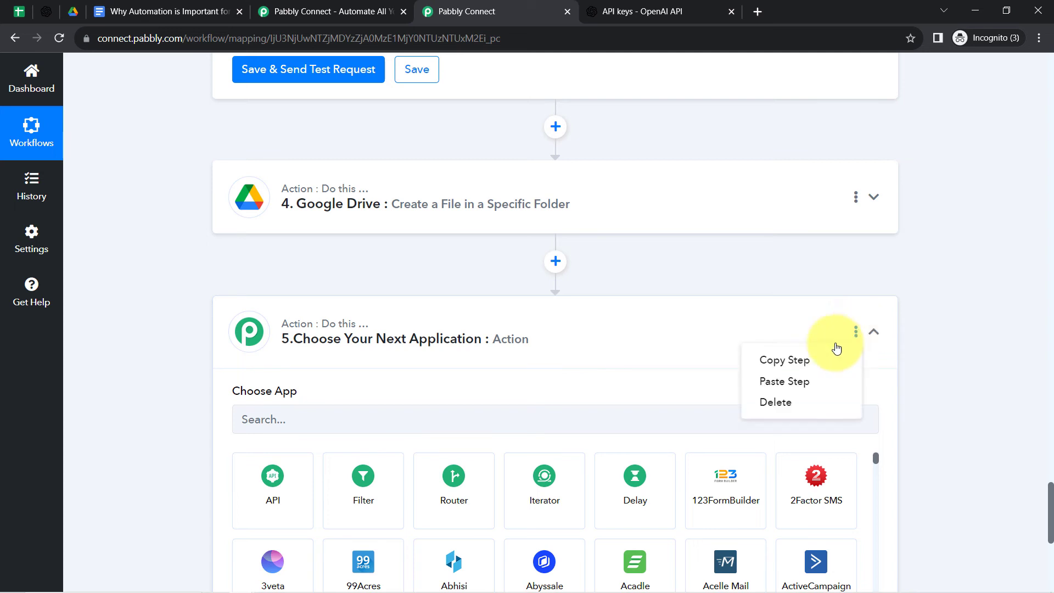
{"action": "left_click", "coordinate": [772, 400]}
{"action": "left_click", "coordinate": [455, 392]}
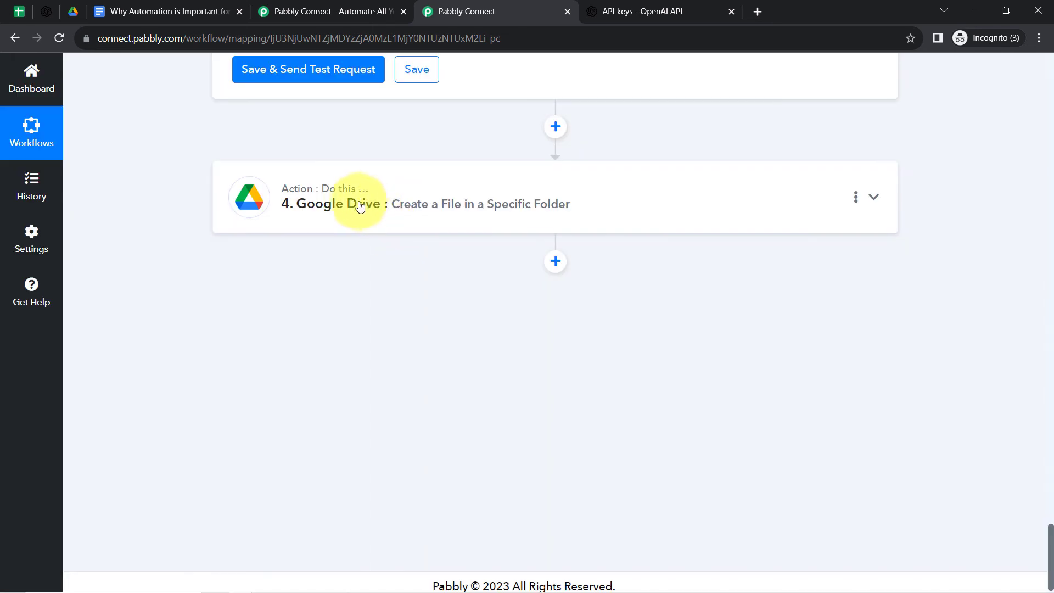
Change the pasted Google Drive step's action event to Update Content in a File and connect it through the existing Google Drive #6 connection.
{"action": "left_click", "coordinate": [354, 204]}
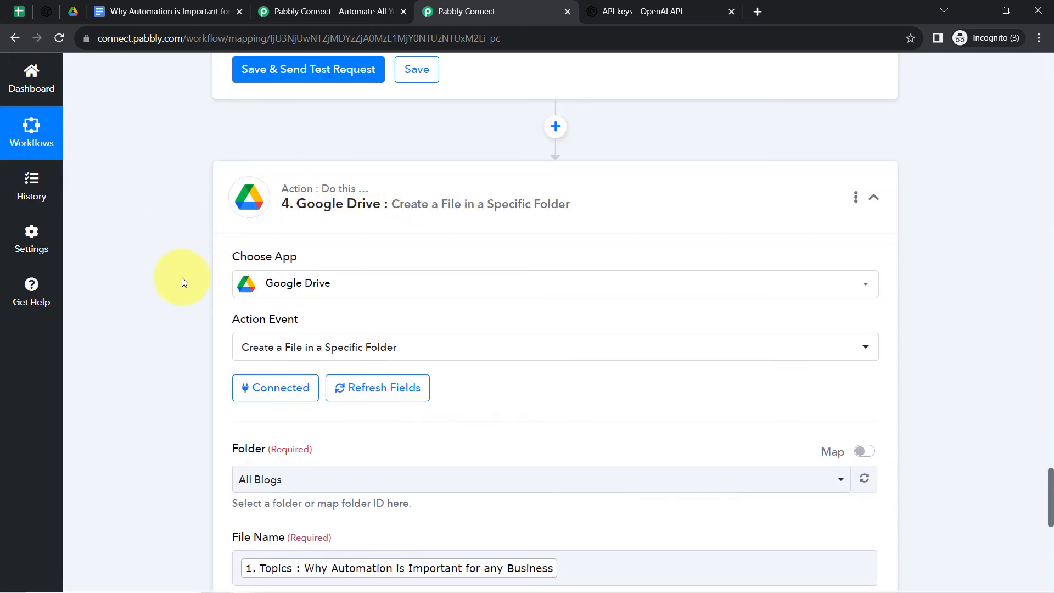
{"action": "scroll", "coordinate": [174, 269], "scroll_direction": "down", "scroll_amount": 1}
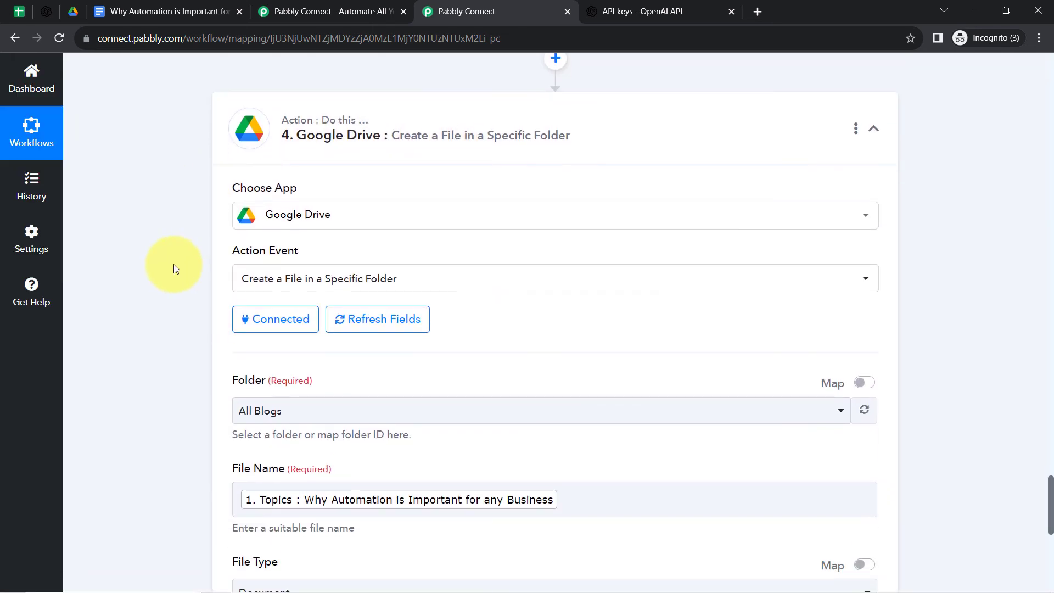
{"action": "left_click", "coordinate": [288, 280]}
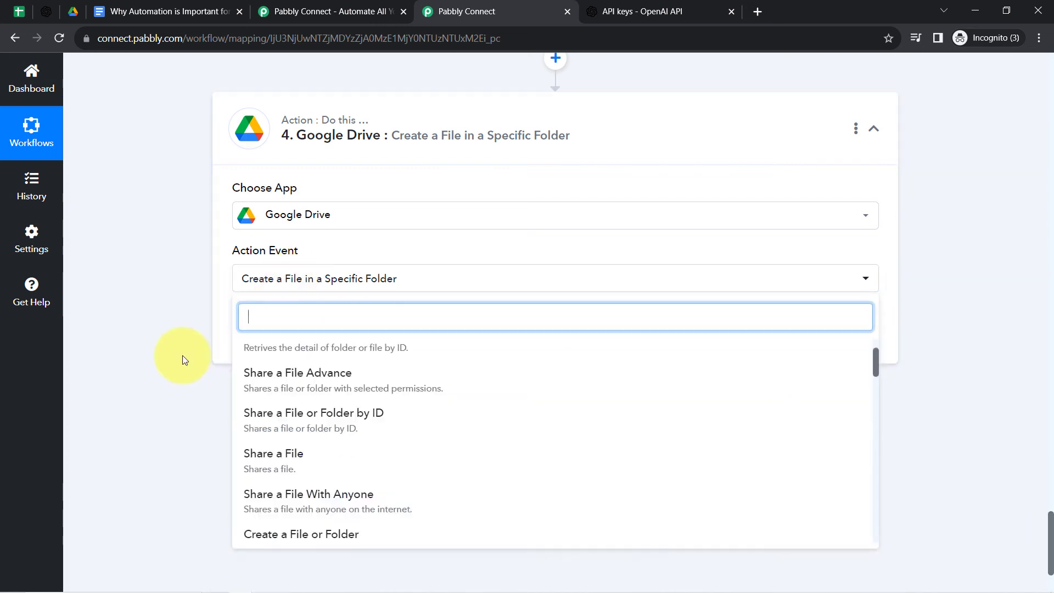
{"action": "scroll", "coordinate": [330, 417], "scroll_direction": "down", "scroll_amount": 5}
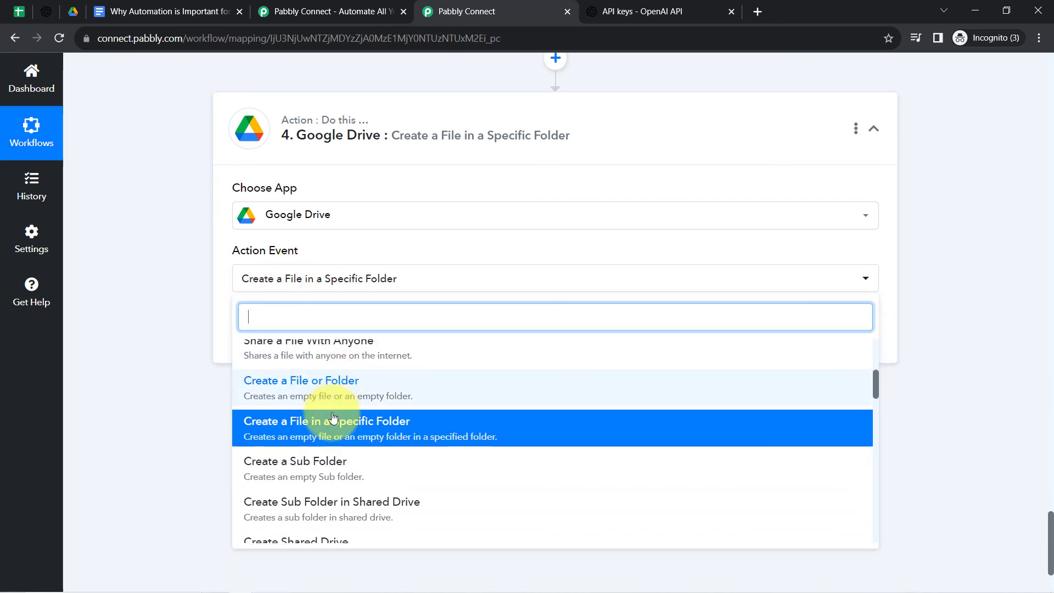
{"action": "scroll", "coordinate": [316, 437], "scroll_direction": "down", "scroll_amount": 1}
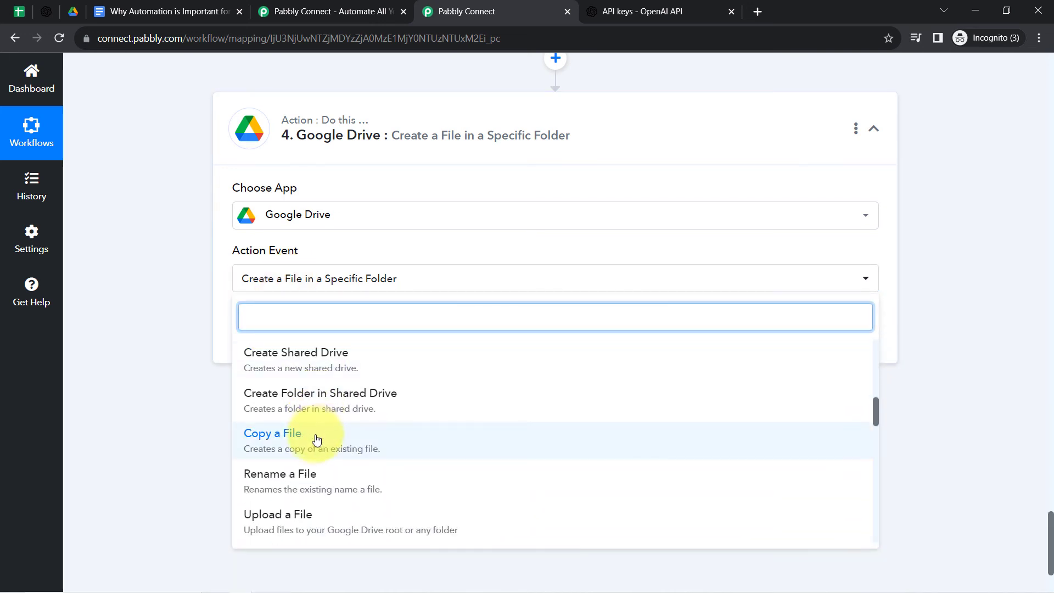
{"action": "scroll", "coordinate": [313, 439], "scroll_direction": "down", "scroll_amount": 3}
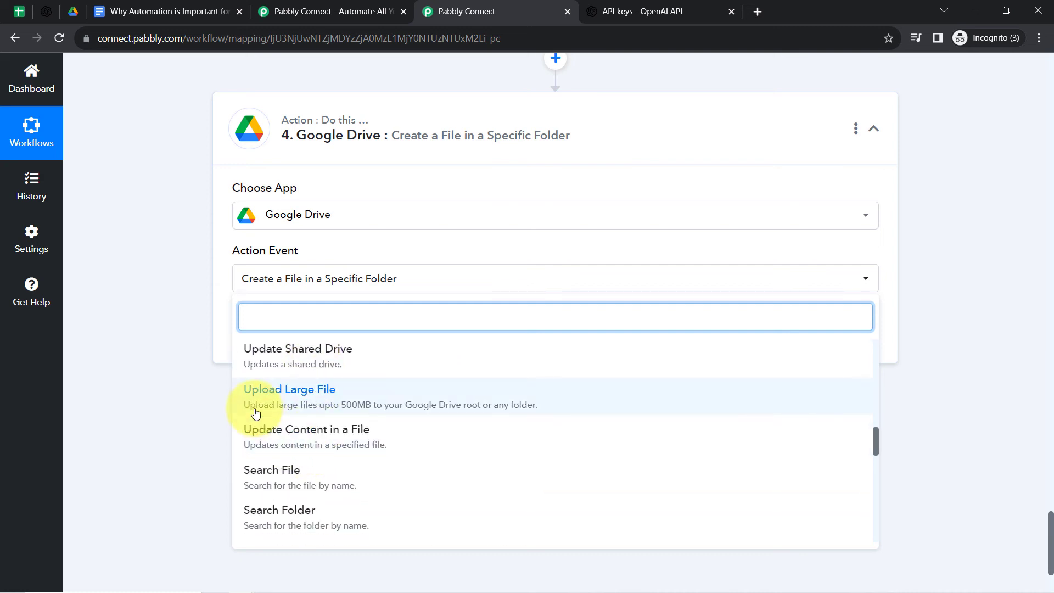
{"action": "left_click", "coordinate": [317, 437]}
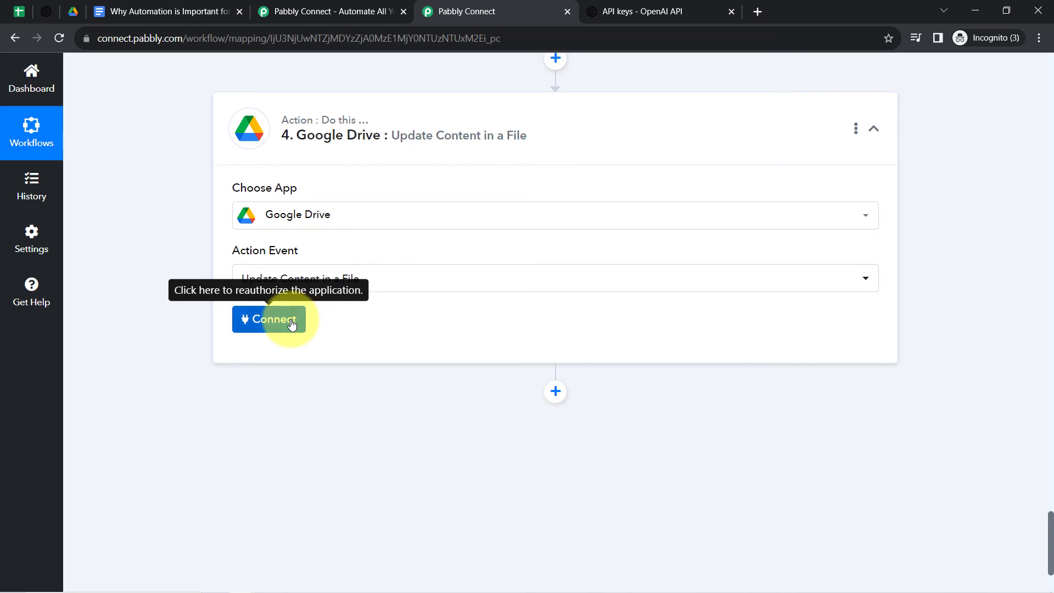
{"action": "left_click", "coordinate": [302, 323]}
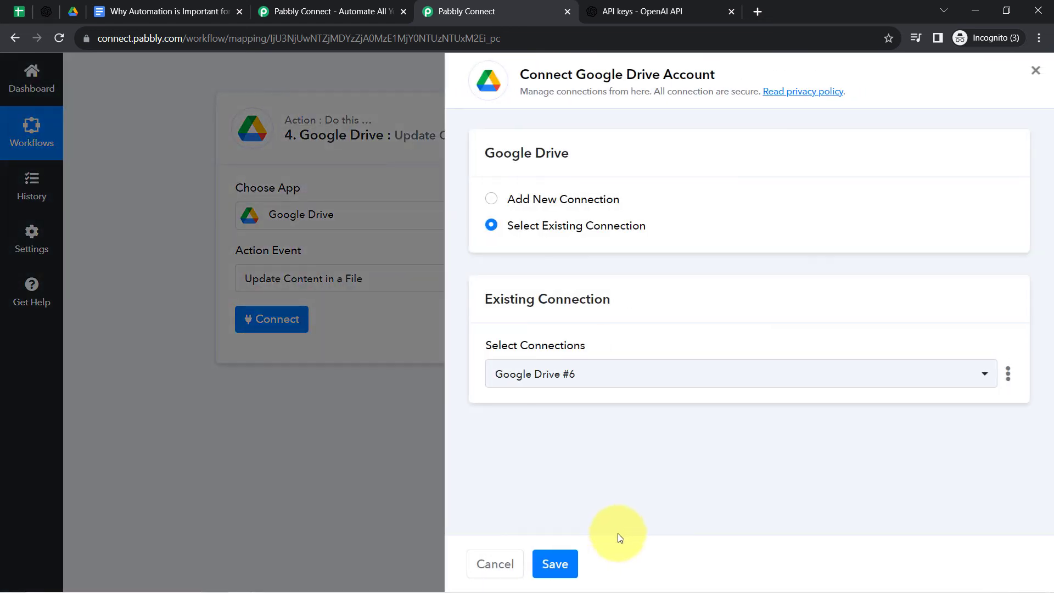
{"action": "left_click", "coordinate": [555, 564]}
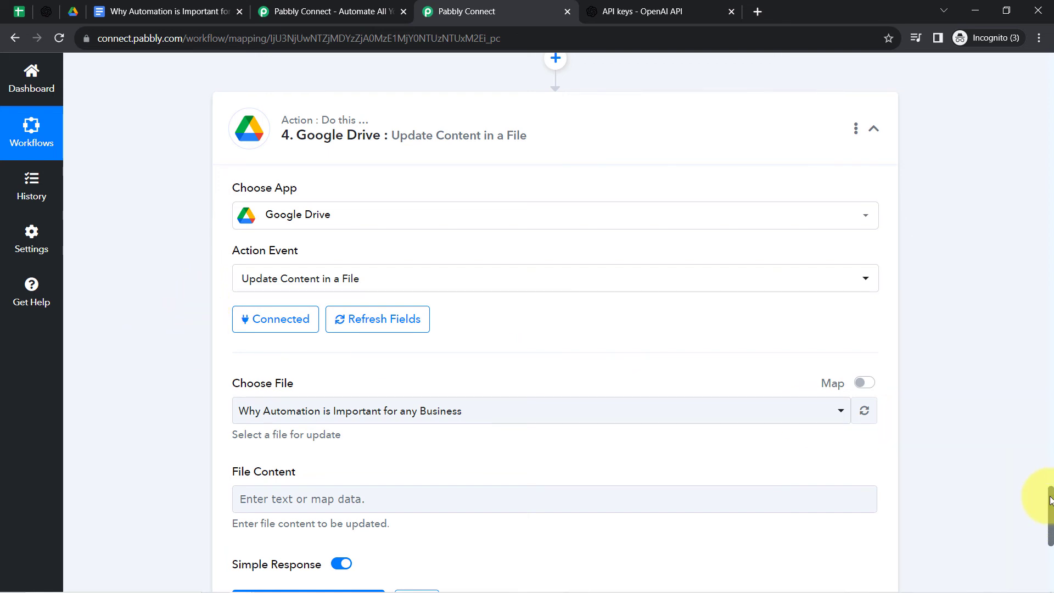
Enable mapping for Choose File and replace its value with the Id from the Create a File in a Specific Folder step.
{"action": "left_click_drag", "start_coordinate": [1050, 500], "coordinate": [1050, 518]}
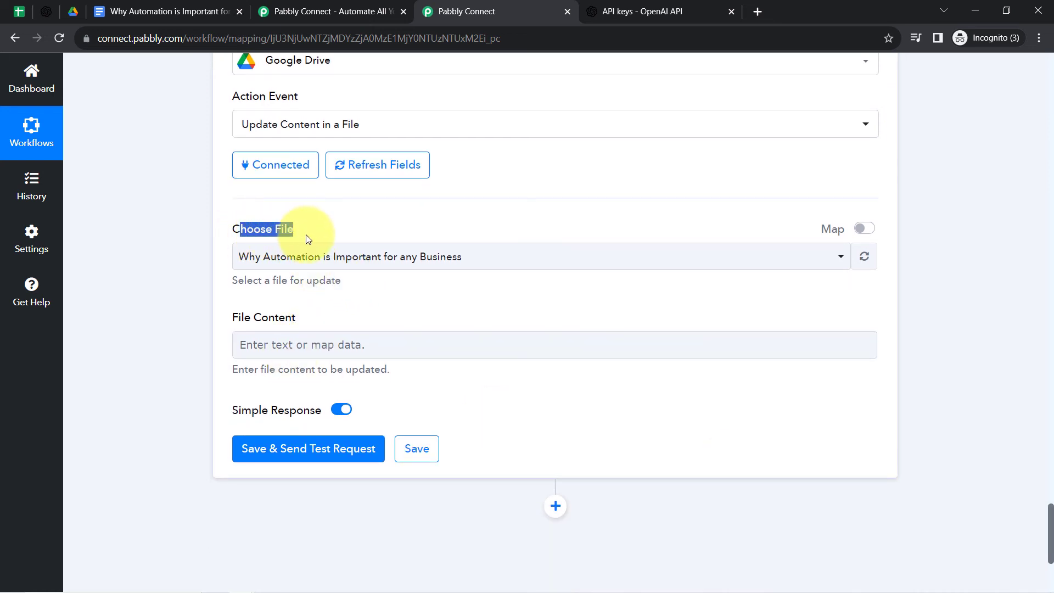
{"action": "left_click", "coordinate": [294, 254]}
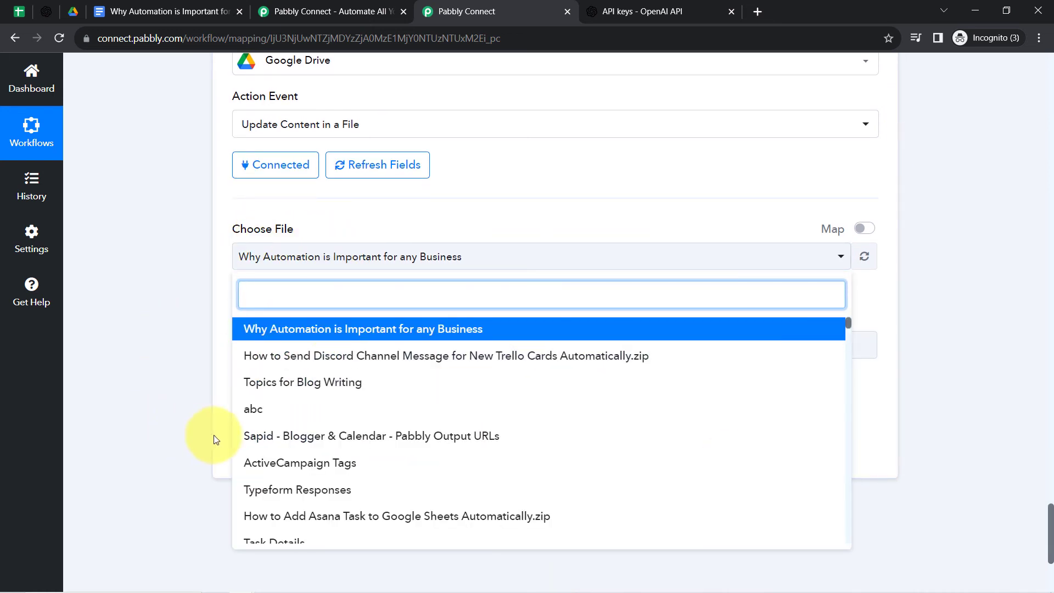
{"action": "left_click", "coordinate": [187, 254]}
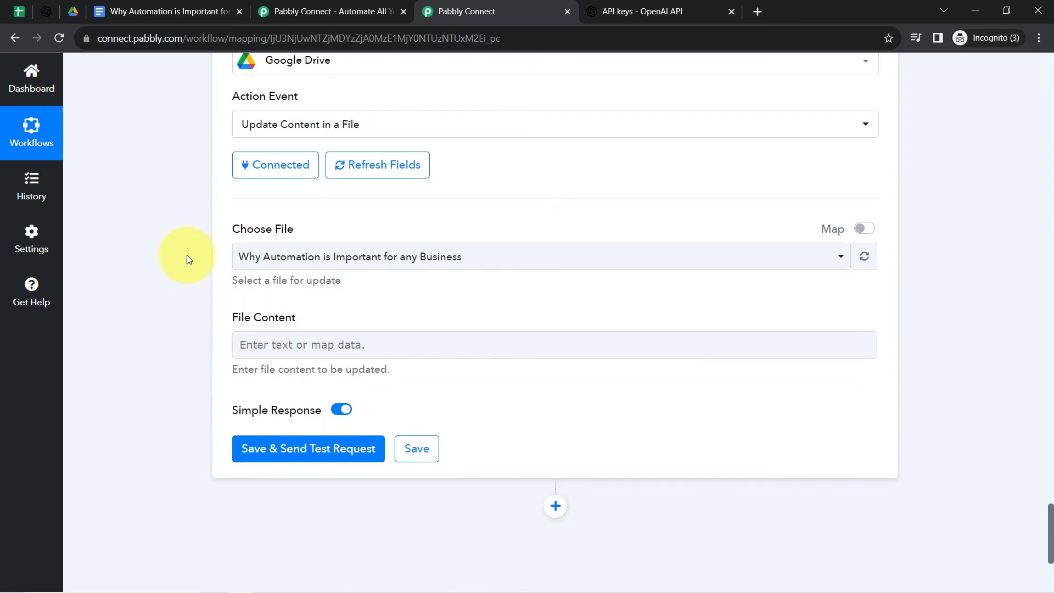
{"action": "left_click", "coordinate": [258, 257]}
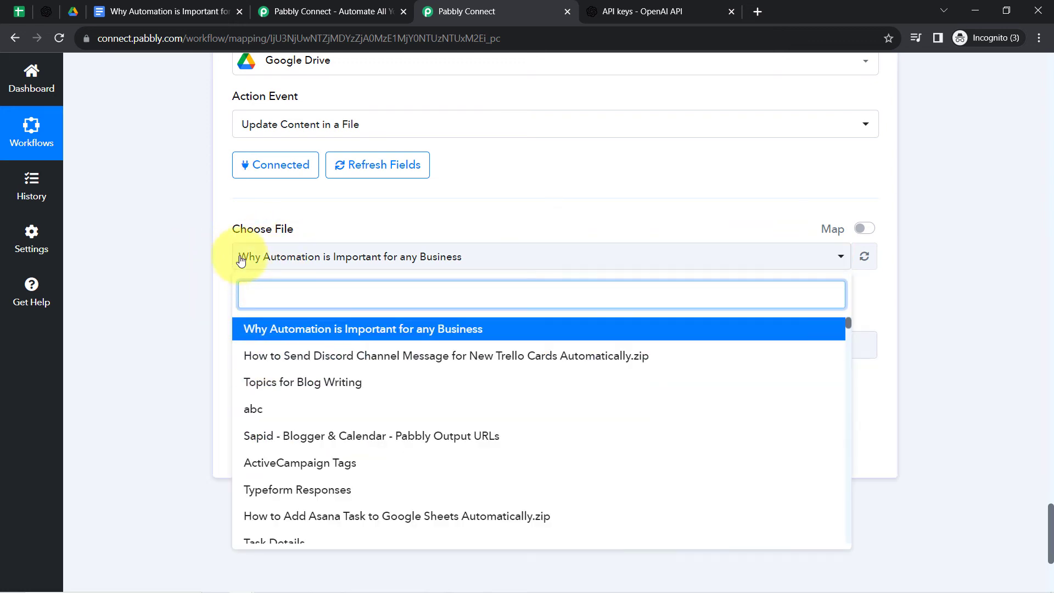
{"action": "left_click", "coordinate": [863, 229]}
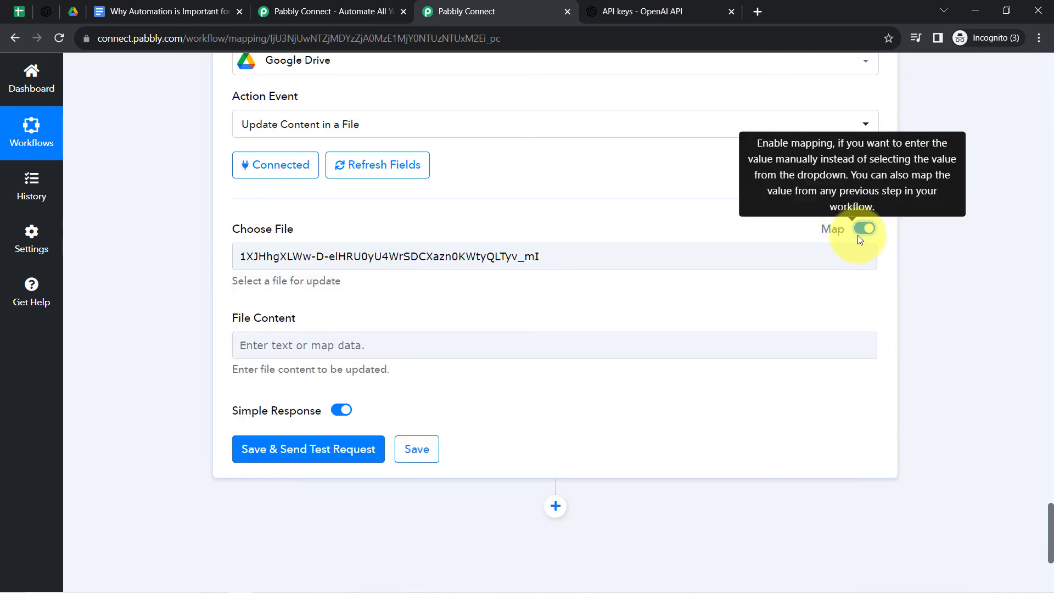
{"action": "left_click", "coordinate": [567, 262]}
{"action": "triple_click", "coordinate": [560, 262]}
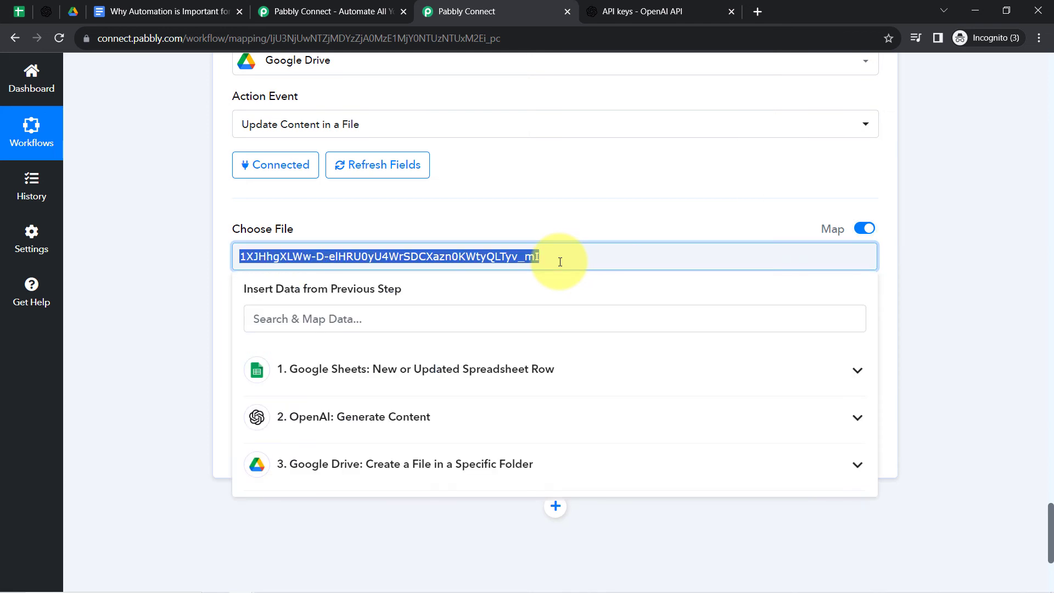
{"action": "key", "text": "BackSpace"}
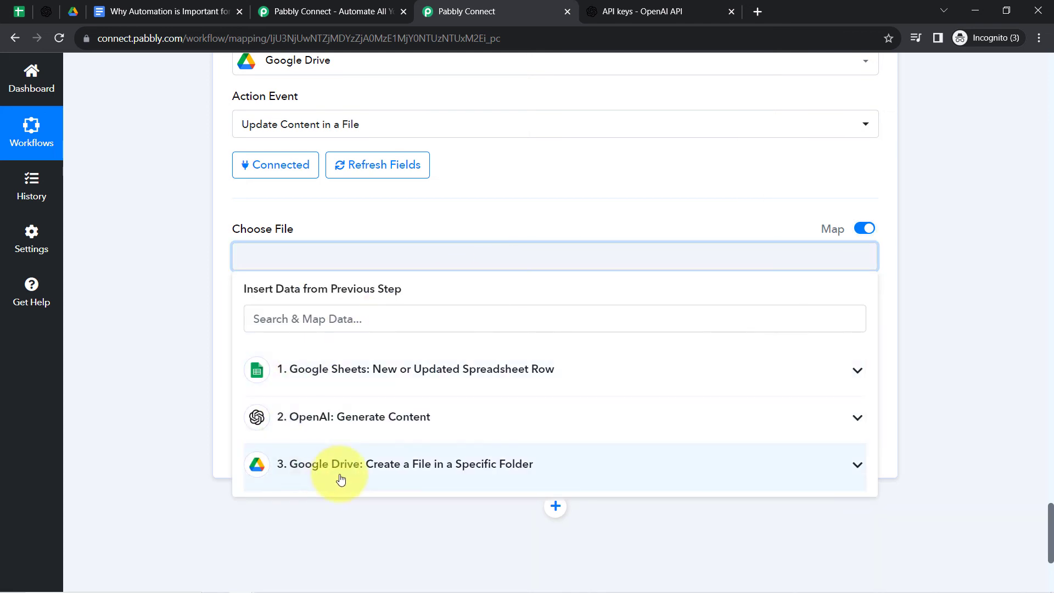
{"action": "left_click", "coordinate": [357, 471]}
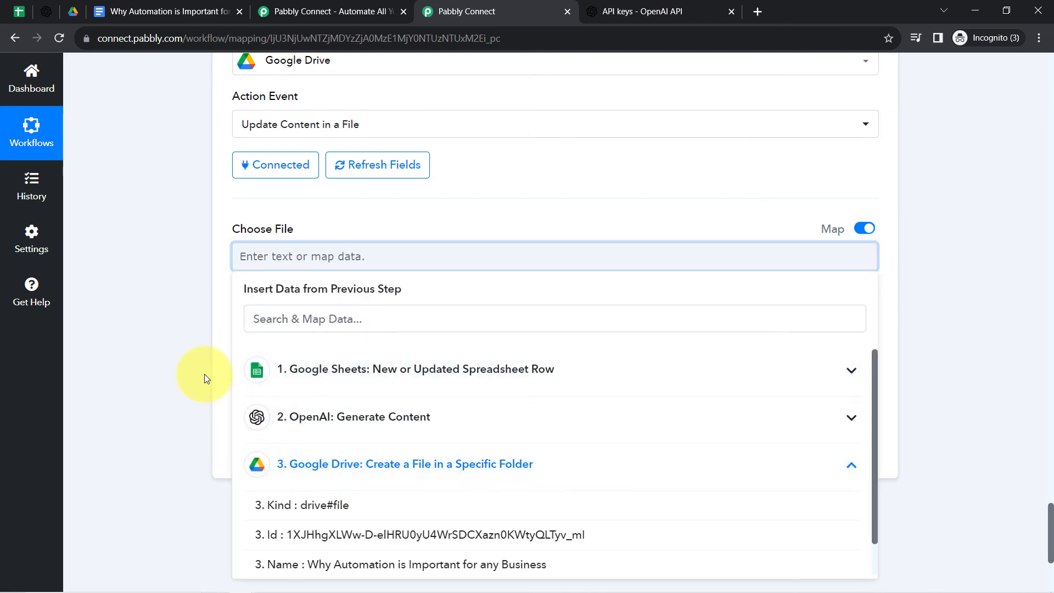
{"action": "scroll", "coordinate": [205, 374], "scroll_direction": "down", "scroll_amount": 1}
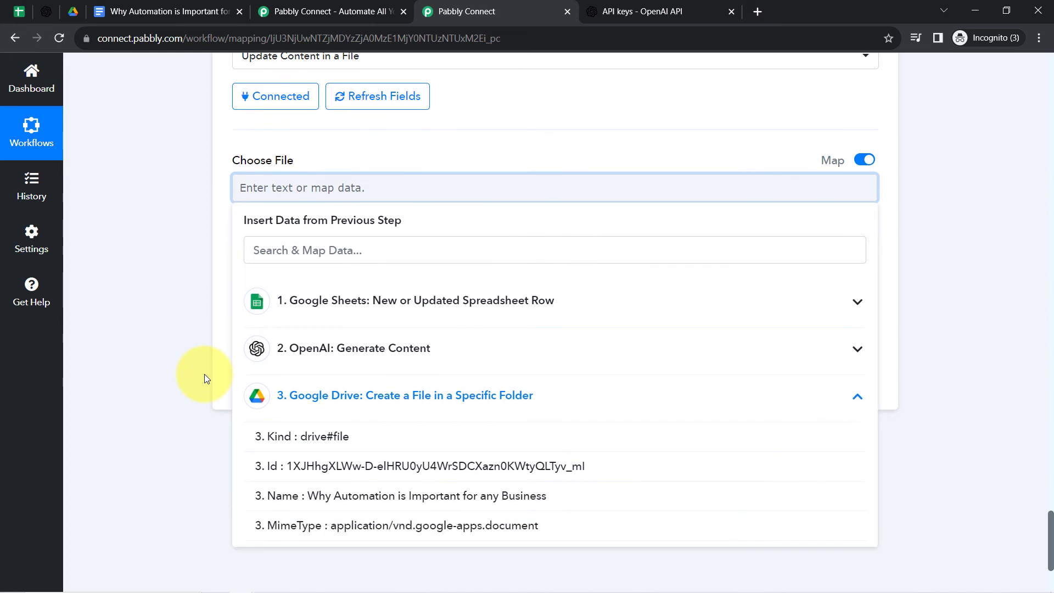
{"action": "left_click", "coordinate": [421, 466]}
{"action": "left_click", "coordinate": [202, 190]}
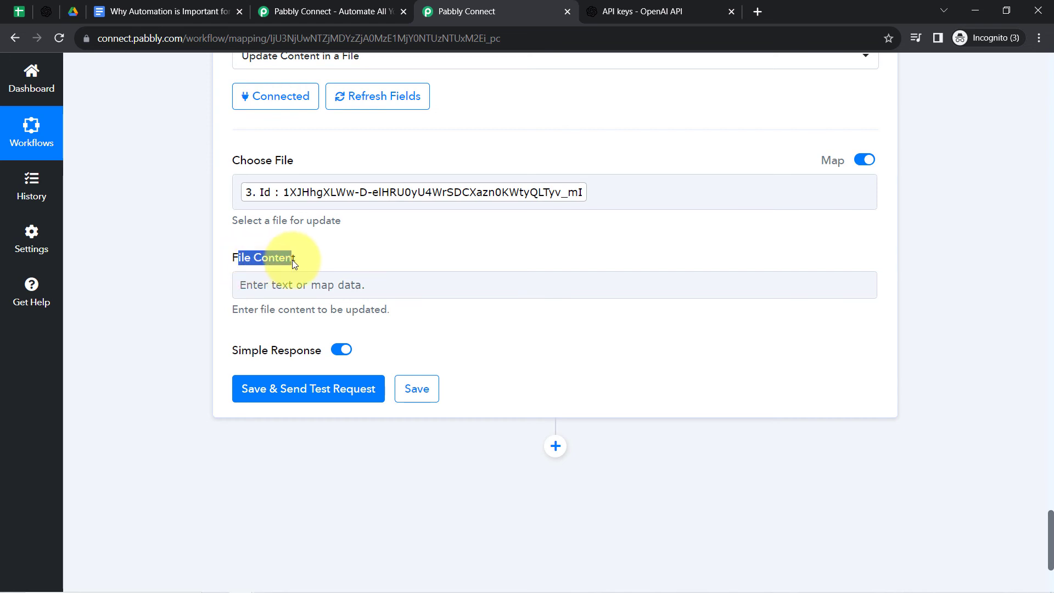
Map the File Content to Choices 0 Text from the OpenAI Generate Content step.
{"action": "left_click", "coordinate": [243, 285]}
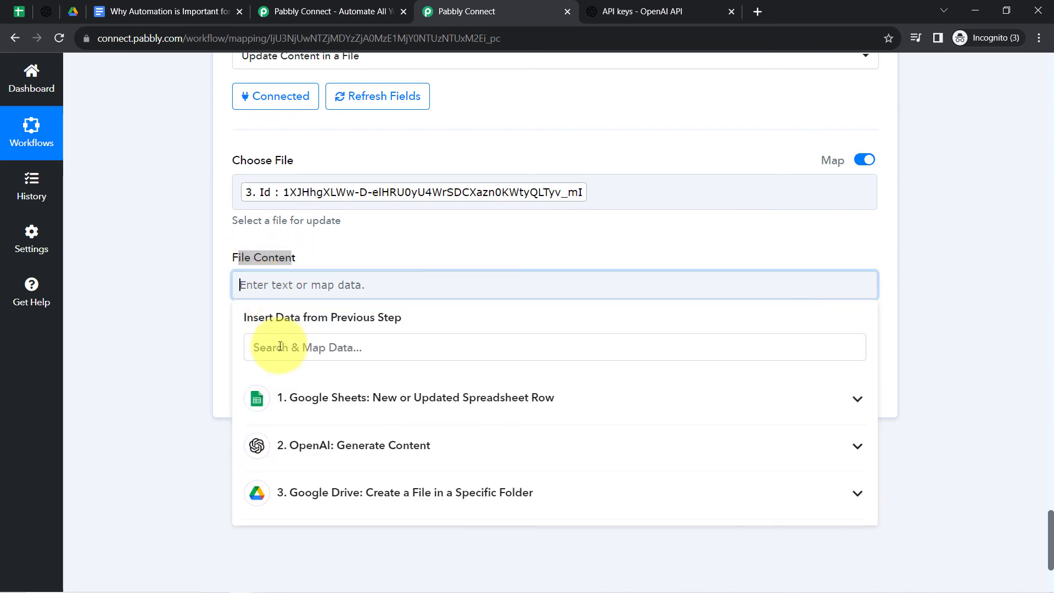
{"action": "left_click", "coordinate": [332, 450]}
{"action": "scroll", "coordinate": [191, 376], "scroll_direction": "down", "scroll_amount": 3}
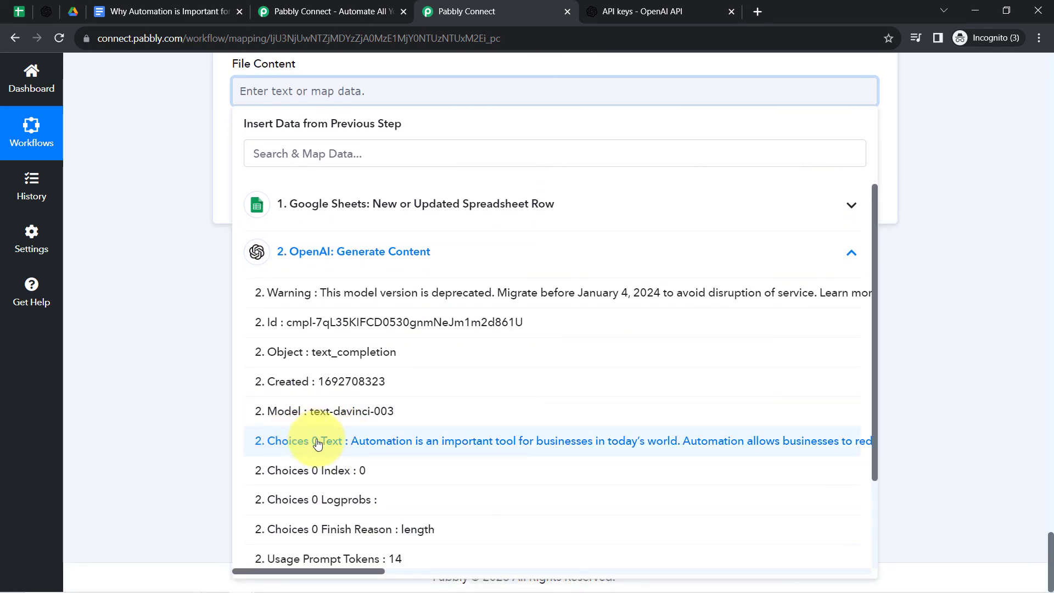
{"action": "left_click", "coordinate": [382, 445]}
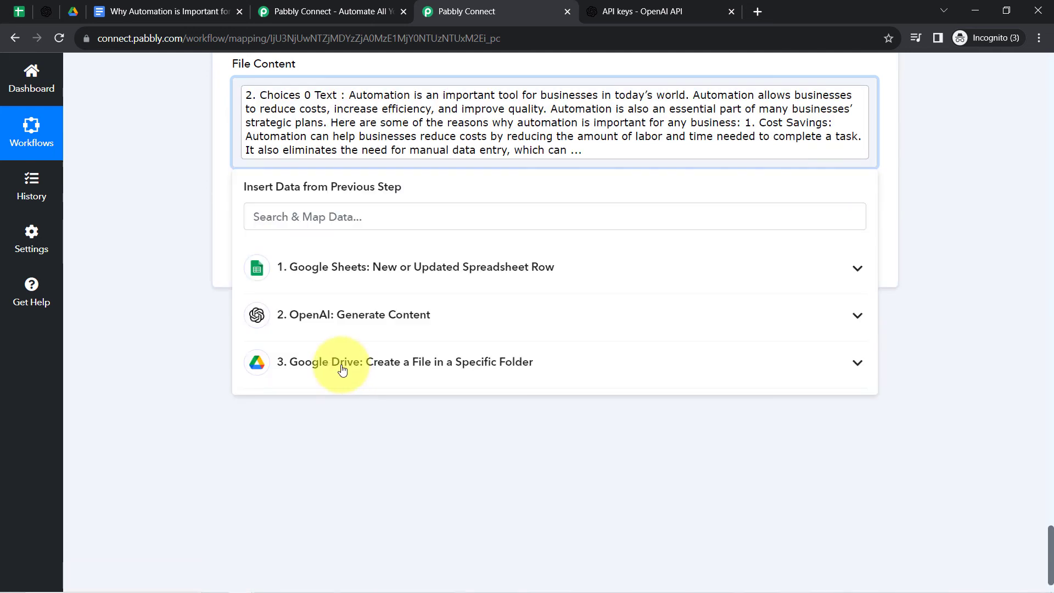
{"action": "left_click", "coordinate": [187, 194]}
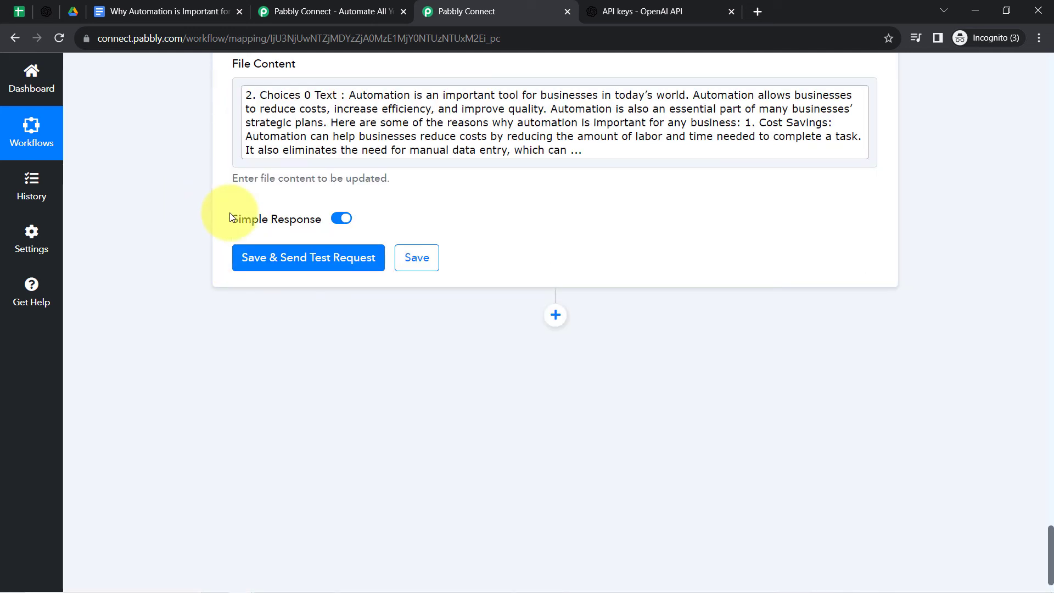
Save the update action with a test request and check the Why Automation is Important for any Business document in Google Docs.
{"action": "left_click", "coordinate": [286, 259]}
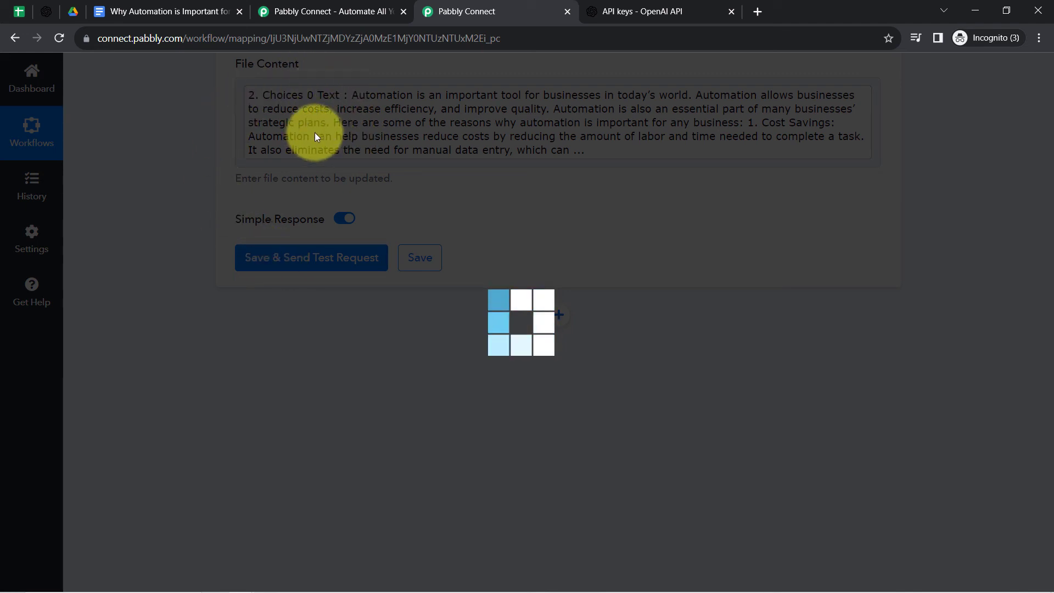
{"action": "left_click", "coordinate": [209, 12]}
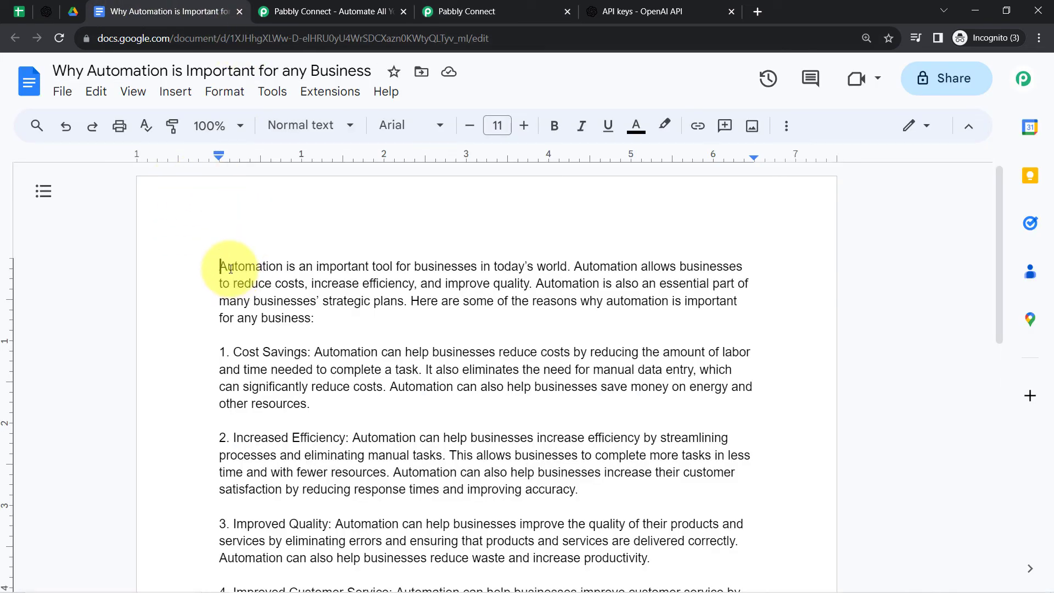
Read through the generated text in the Why Automation is Important for any Business document.
{"action": "left_click_drag", "start_coordinate": [229, 267], "coordinate": [347, 383]}
{"action": "scroll", "coordinate": [302, 404], "scroll_direction": "down", "scroll_amount": 5}
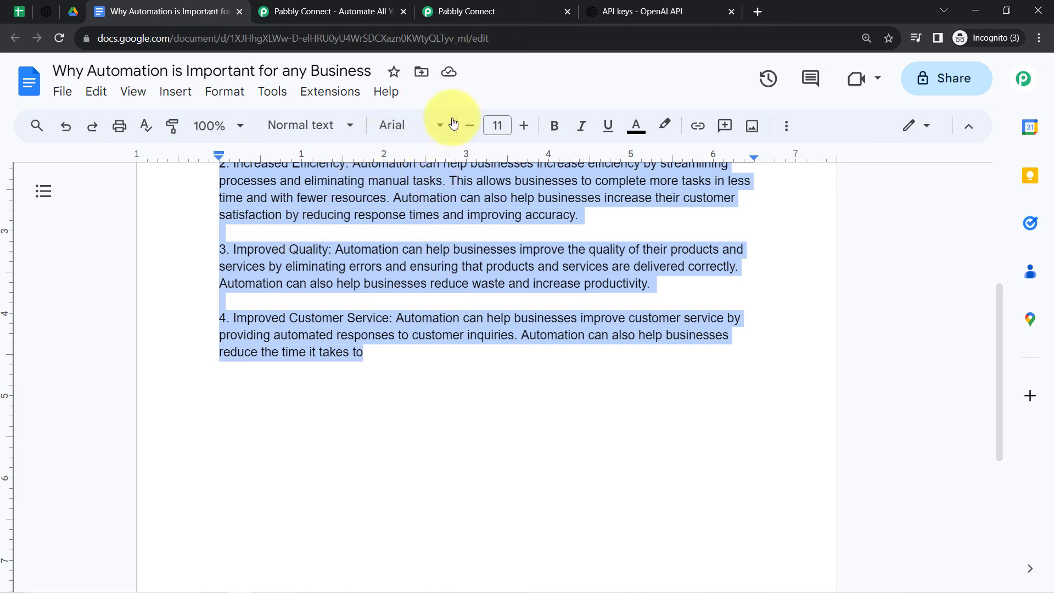
Return to the Pabbly Connect workflow and collapse its Google Sheets, OpenAI and both Google Drive steps.
{"action": "left_click", "coordinate": [482, 7]}
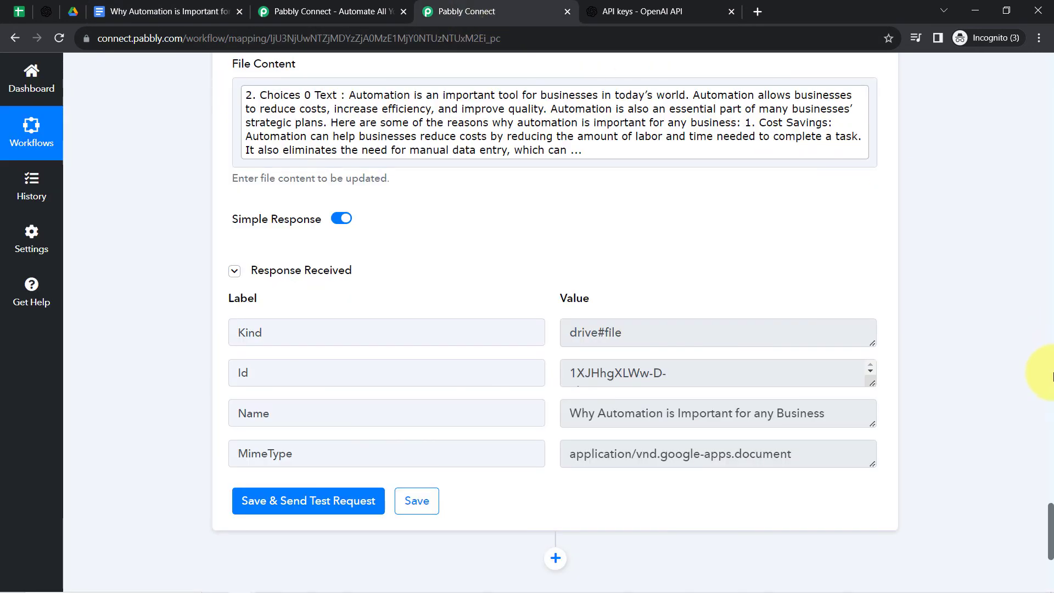
{"action": "left_click_drag", "start_coordinate": [1052, 516], "coordinate": [1038, 135]}
{"action": "left_click_drag", "start_coordinate": [1041, 81], "coordinate": [1032, 51]}
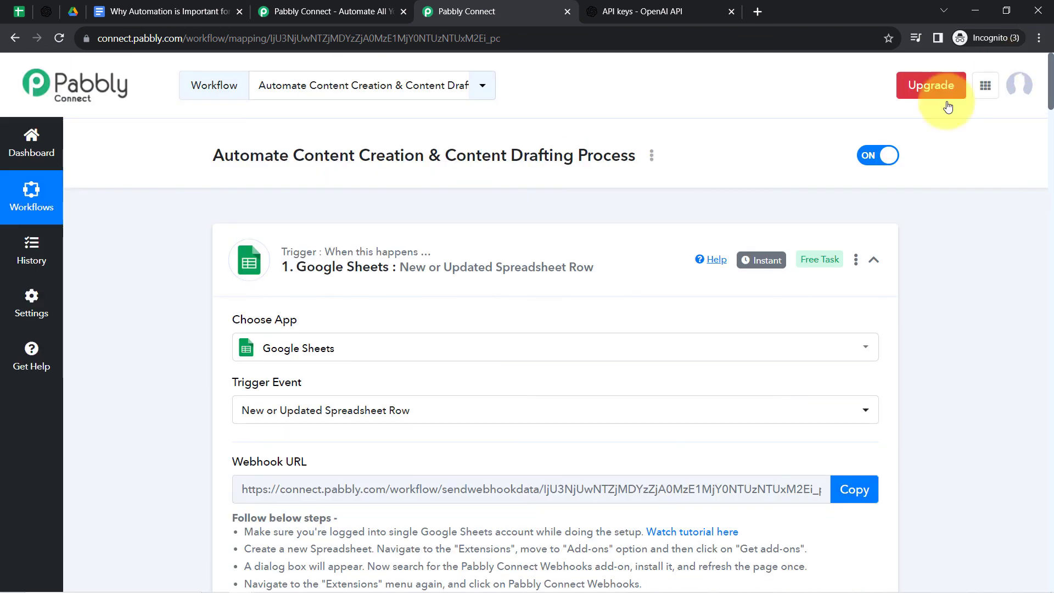
{"action": "left_click", "coordinate": [394, 252]}
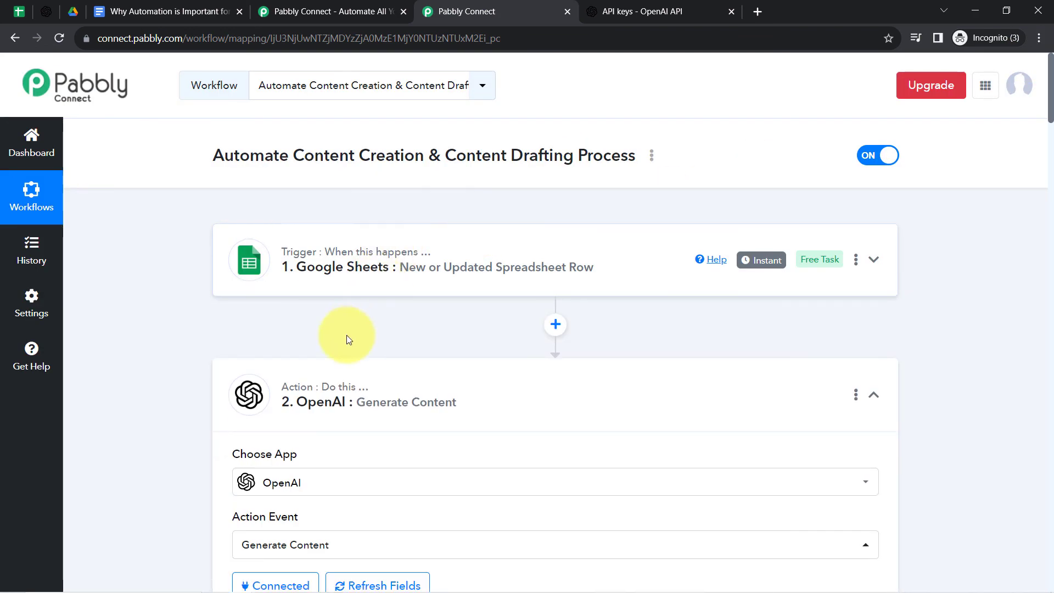
{"action": "left_click", "coordinate": [297, 413]}
{"action": "scroll", "coordinate": [285, 414], "scroll_direction": "down", "scroll_amount": 3}
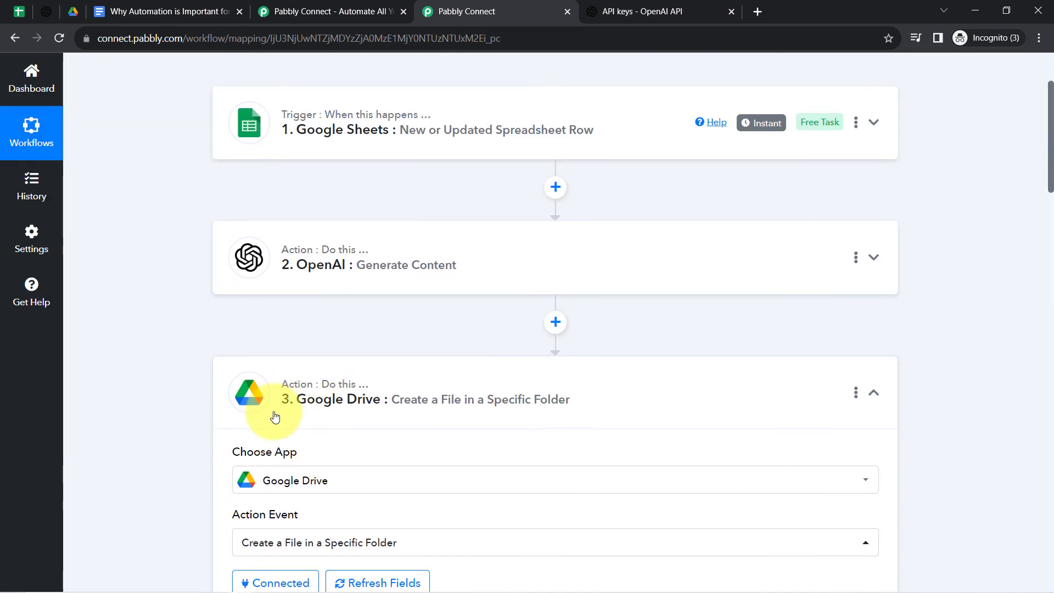
{"action": "left_click", "coordinate": [266, 420]}
{"action": "scroll", "coordinate": [189, 361], "scroll_direction": "down", "scroll_amount": 4}
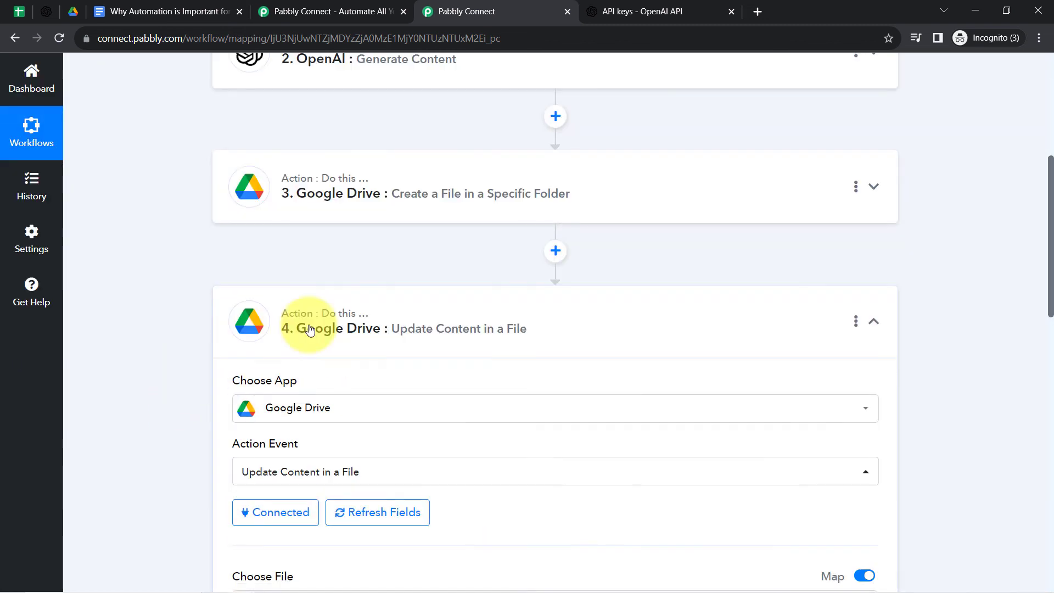
{"action": "left_click", "coordinate": [312, 341]}
{"action": "scroll", "coordinate": [310, 341], "scroll_direction": "up", "scroll_amount": 6}
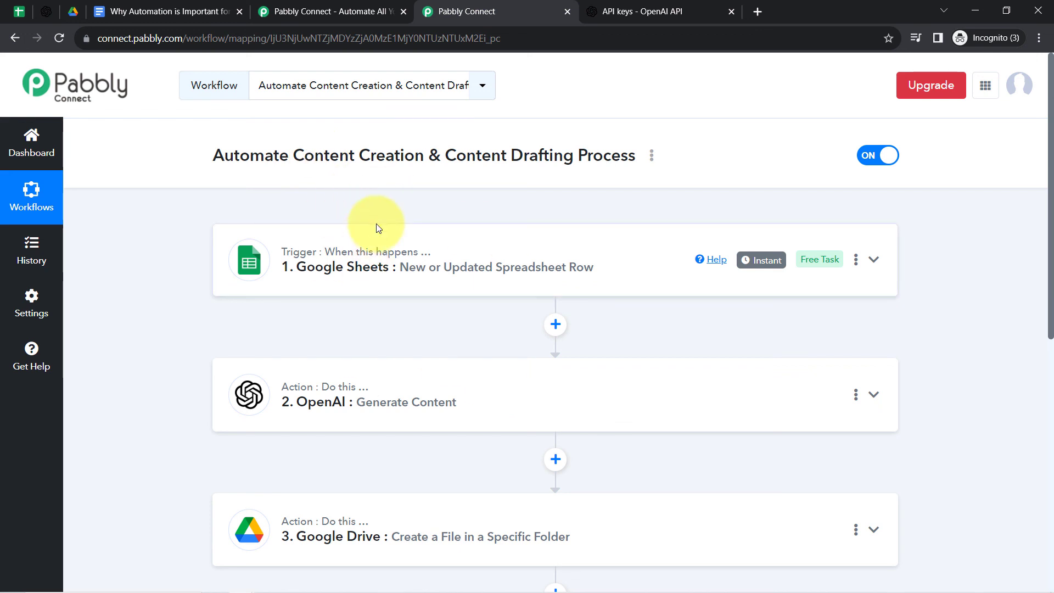
Review the blog topics in the Topics for Blog Writing spreadsheet and the sending options of the Pabbly Connect Webhooks add-on.
{"action": "left_click", "coordinate": [19, 11]}
{"action": "left_click", "coordinate": [202, 189]}
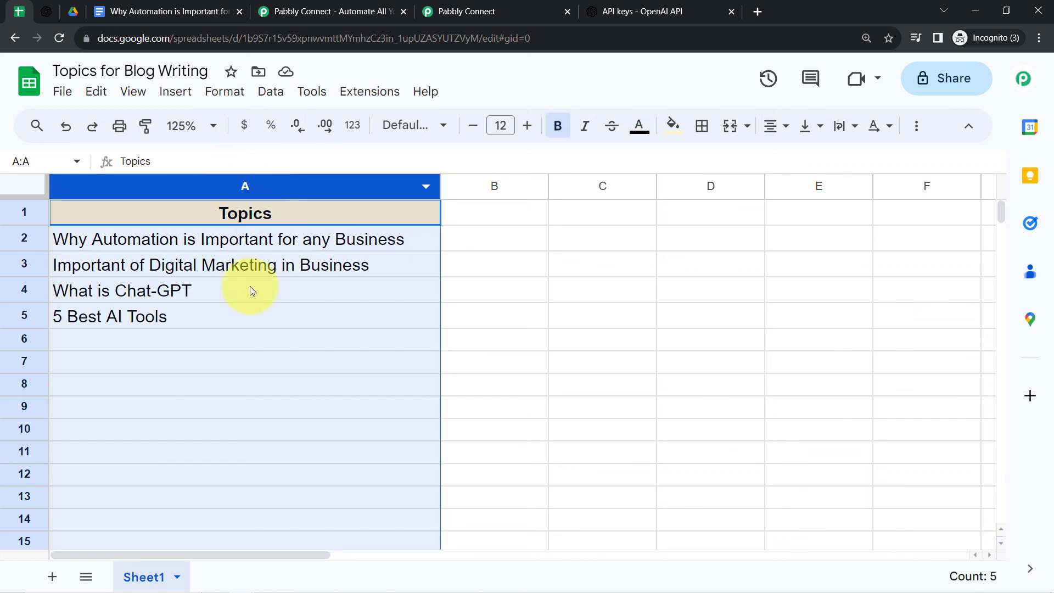
{"action": "left_click", "coordinate": [166, 368]}
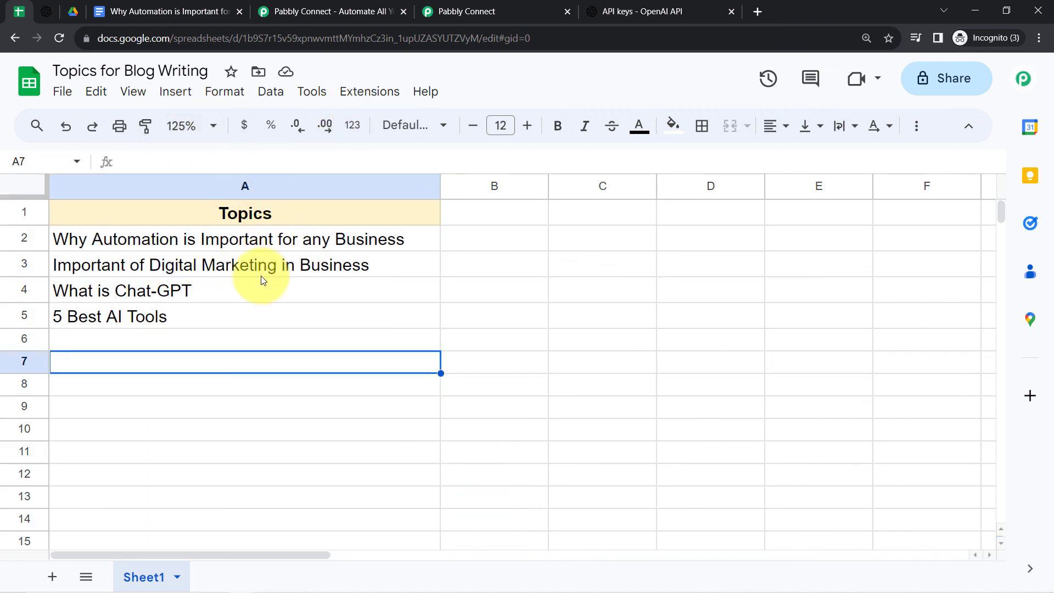
{"action": "left_click", "coordinate": [165, 11]}
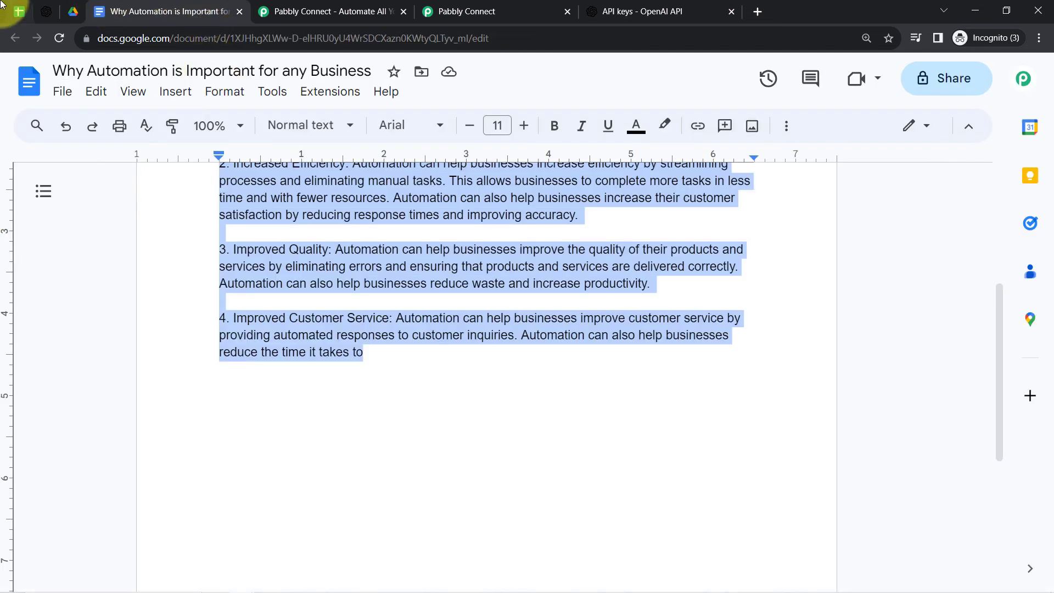
{"action": "left_click", "coordinate": [19, 11]}
{"action": "left_click", "coordinate": [27, 237]}
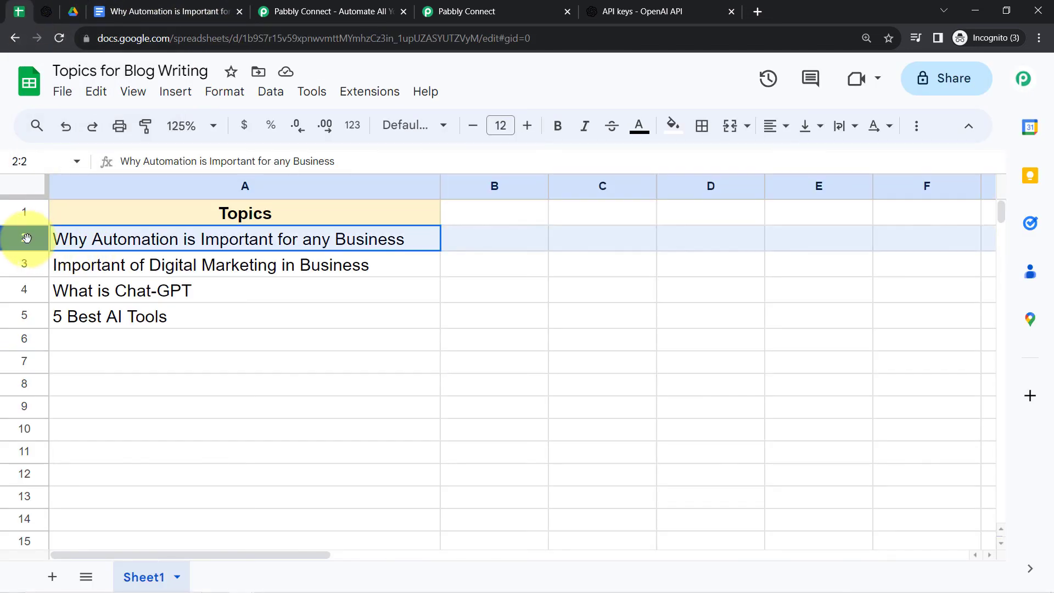
{"action": "left_click", "coordinate": [202, 242]}
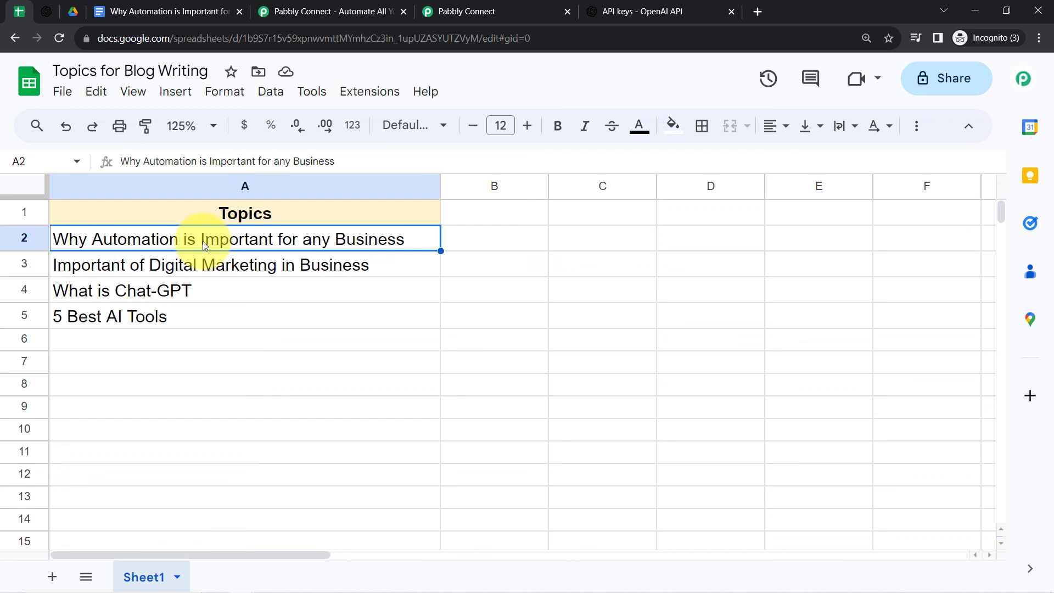
{"action": "left_click", "coordinate": [142, 290]}
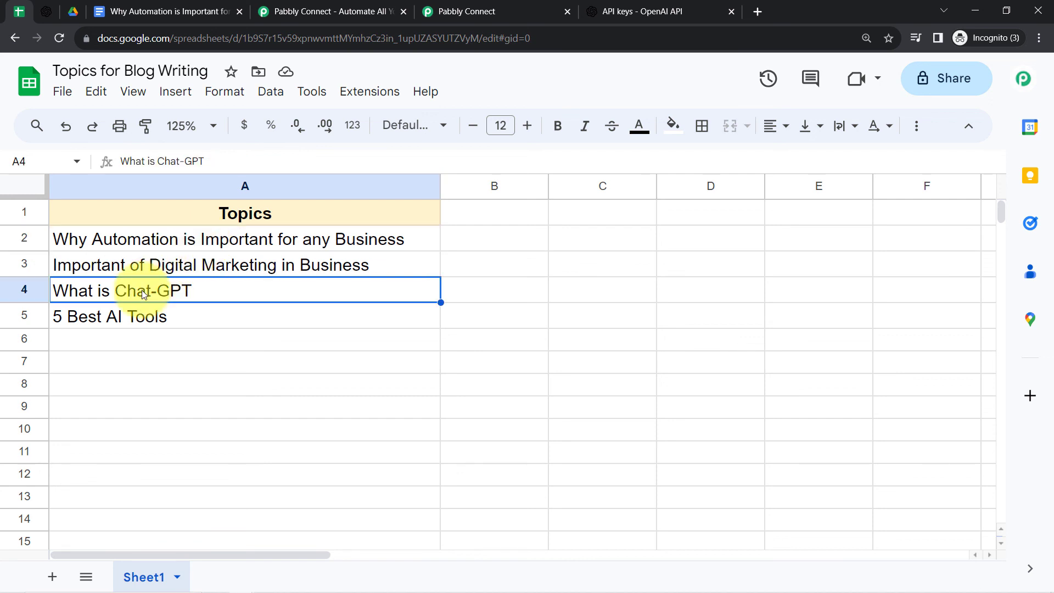
{"action": "left_click", "coordinate": [360, 99]}
{"action": "mouse_move", "coordinate": [447, 316]}
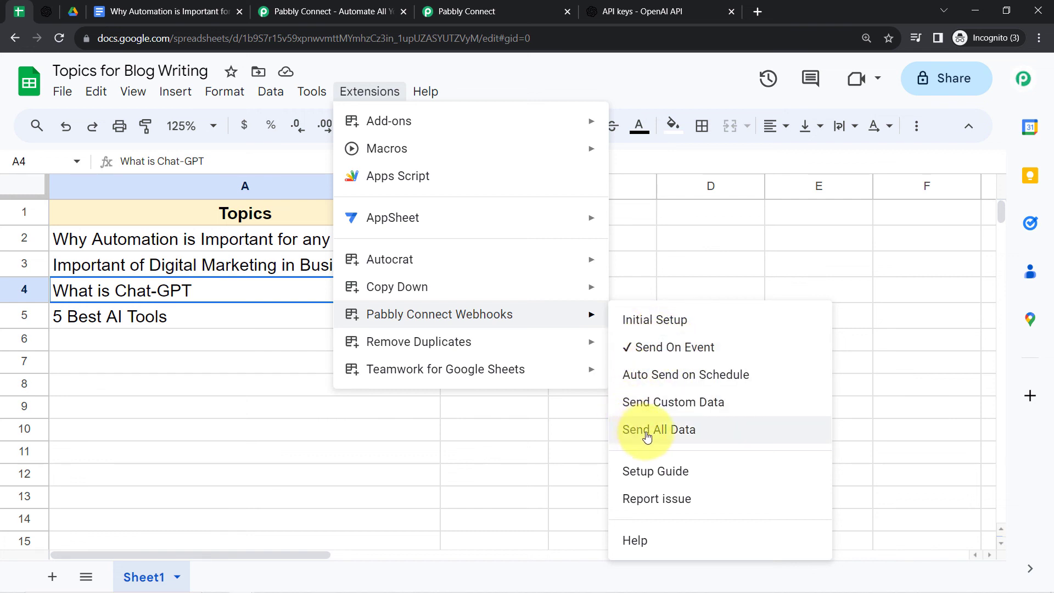
{"action": "left_click", "coordinate": [73, 11]}
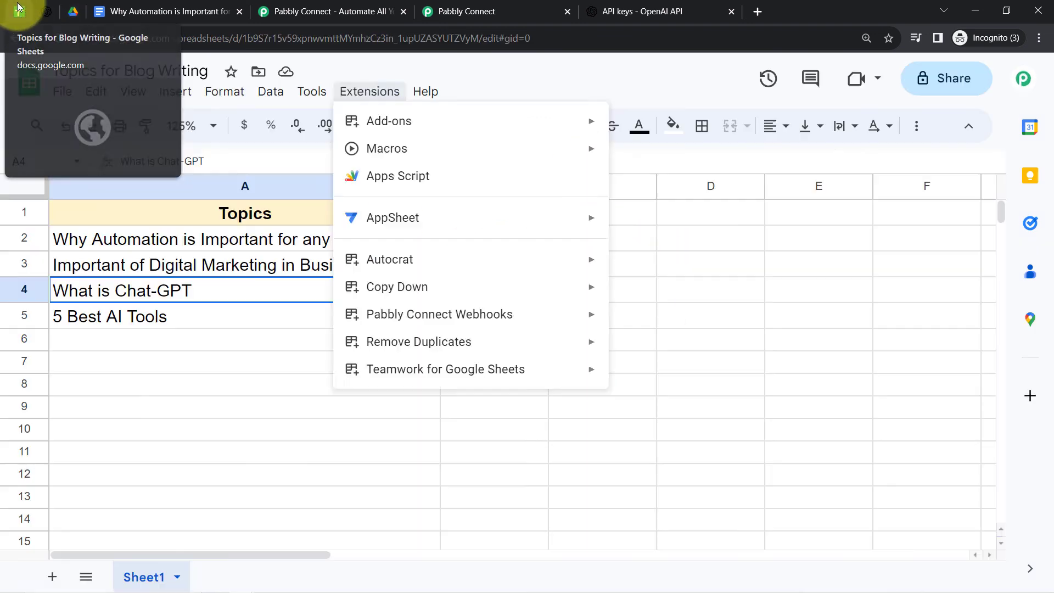
Send all data from the Topics for Blog Writing sheet to the workflow with the Pabbly Connect Webhooks add-on.
{"action": "left_click", "coordinate": [99, 237]}
{"action": "left_click", "coordinate": [104, 238]}
{"action": "left_click_drag", "start_coordinate": [118, 268], "coordinate": [114, 312]}
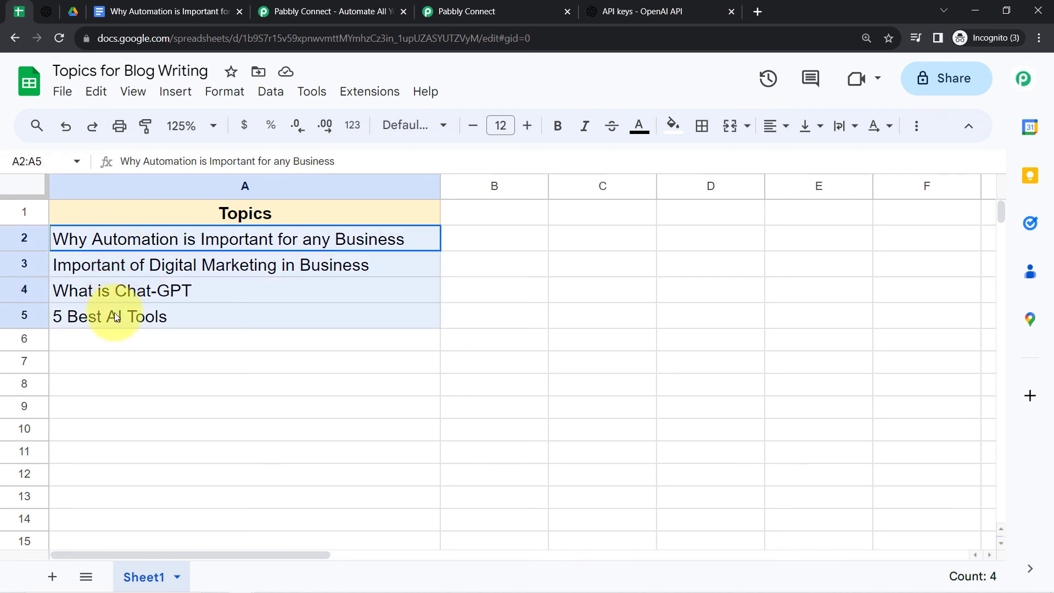
{"action": "left_click", "coordinate": [112, 359]}
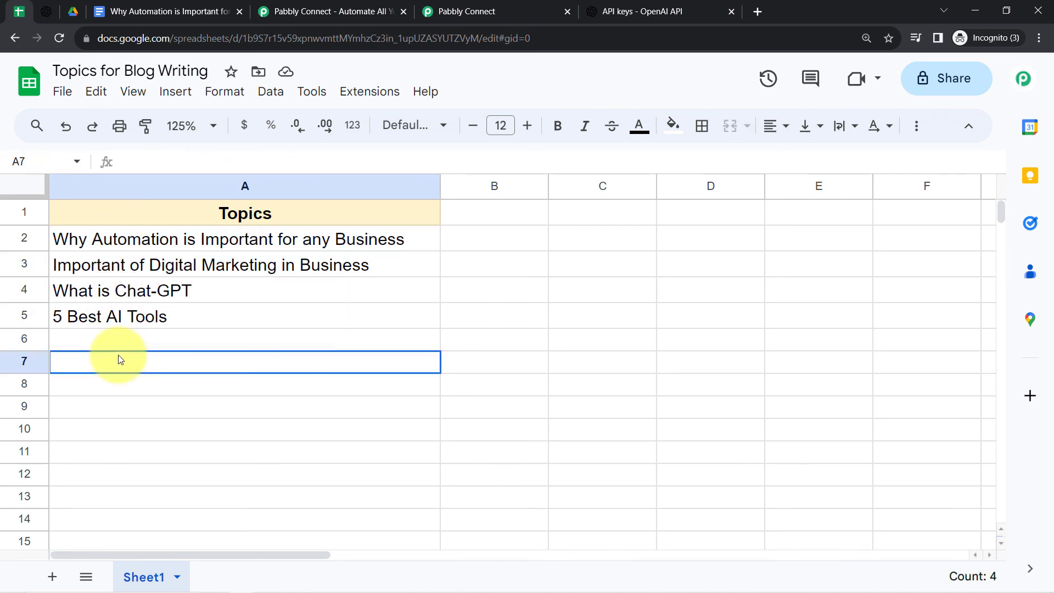
{"action": "left_click", "coordinate": [365, 100]}
{"action": "mouse_move", "coordinate": [596, 315]}
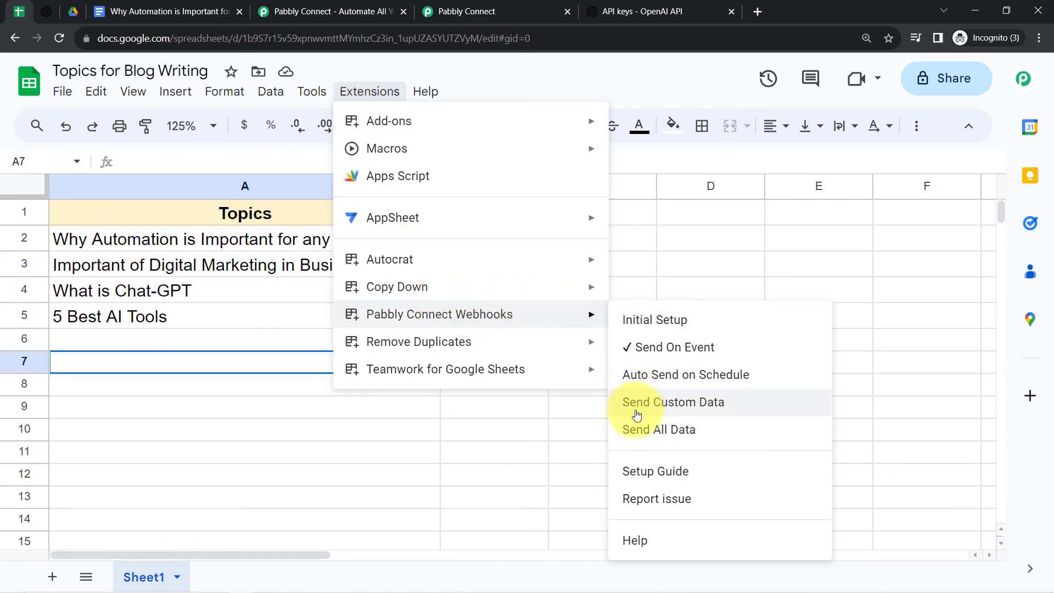
{"action": "left_click", "coordinate": [637, 430]}
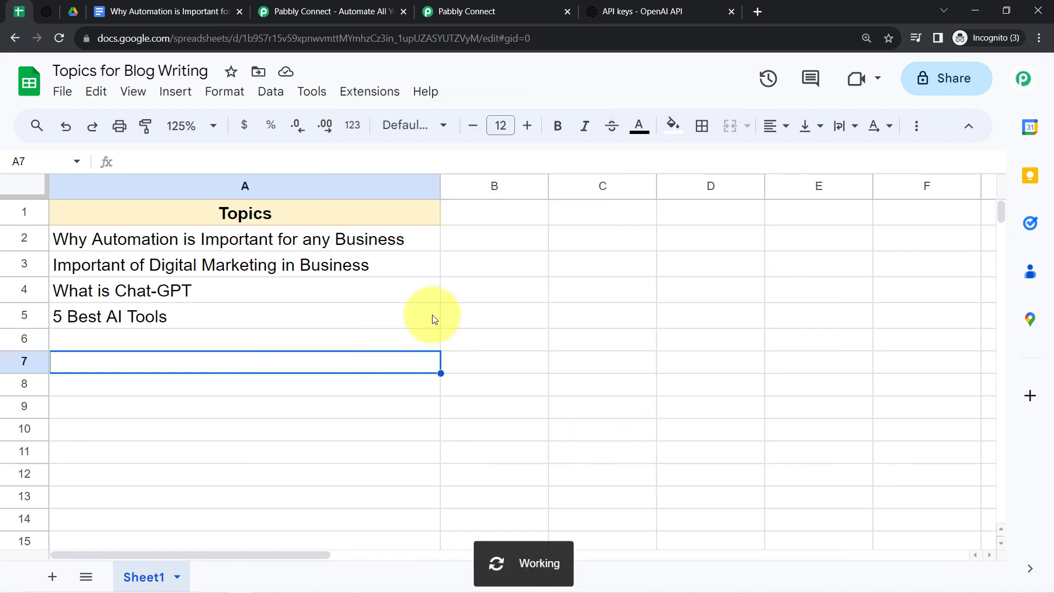
Read the What is Chat-GPT document in Google Drive's All Blogs folder, and look over the topics in A2:A5 of the spreadsheet.
{"action": "left_click", "coordinate": [73, 12]}
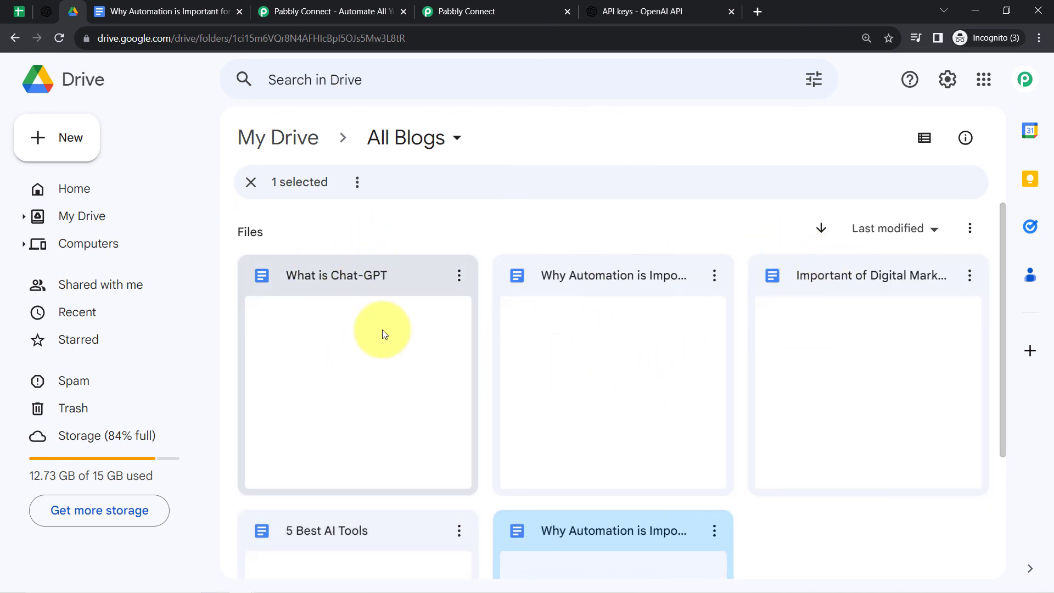
{"action": "double_click", "coordinate": [351, 344]}
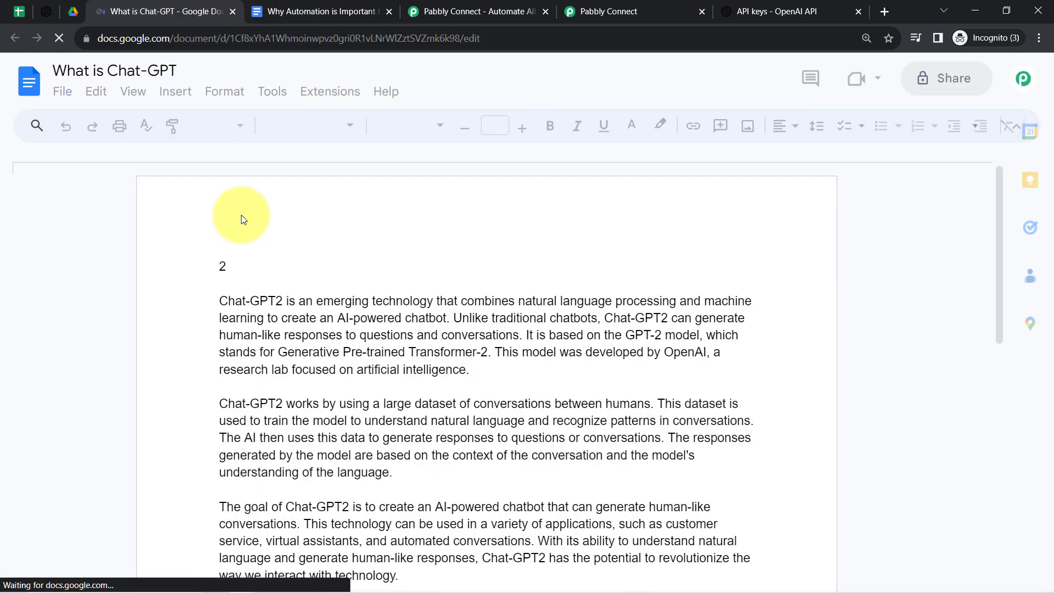
{"action": "scroll", "coordinate": [254, 302], "scroll_direction": "down", "scroll_amount": 7}
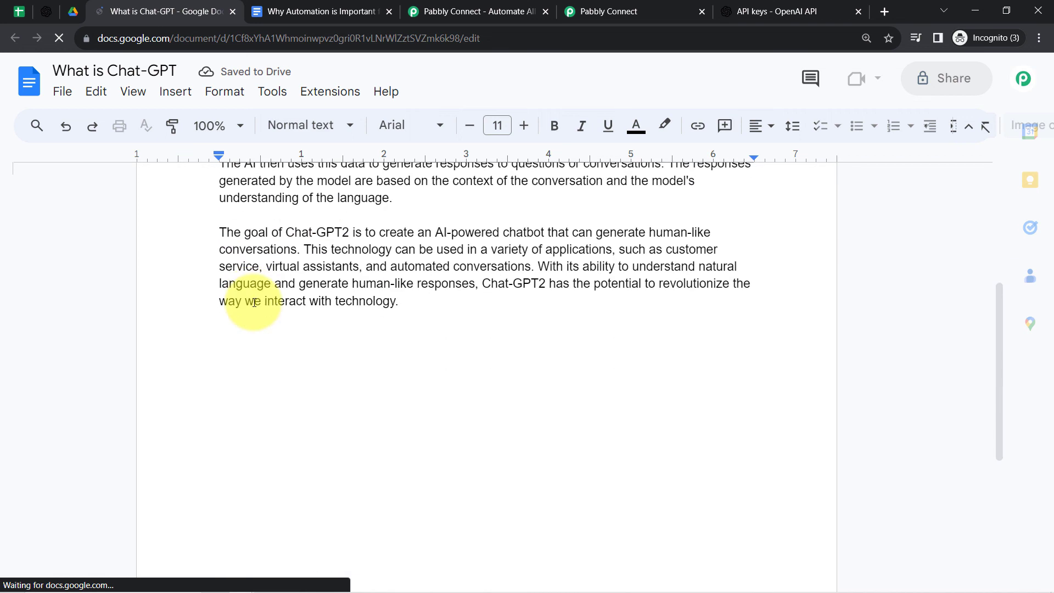
{"action": "scroll", "coordinate": [254, 305], "scroll_direction": "up", "scroll_amount": 5}
{"action": "scroll", "coordinate": [254, 306], "scroll_direction": "up", "scroll_amount": 3}
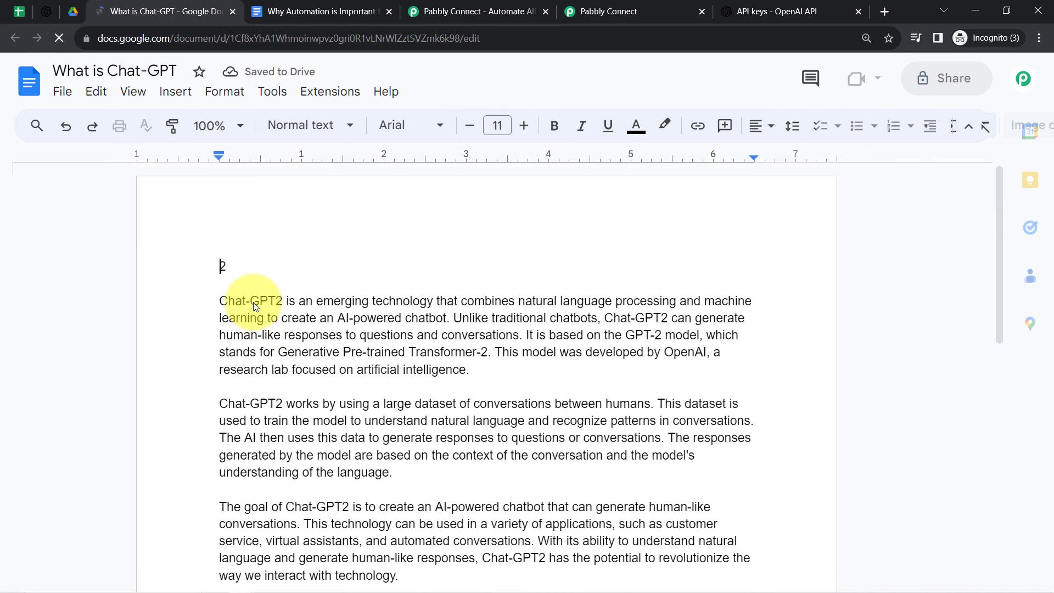
{"action": "type", "text": "2"}
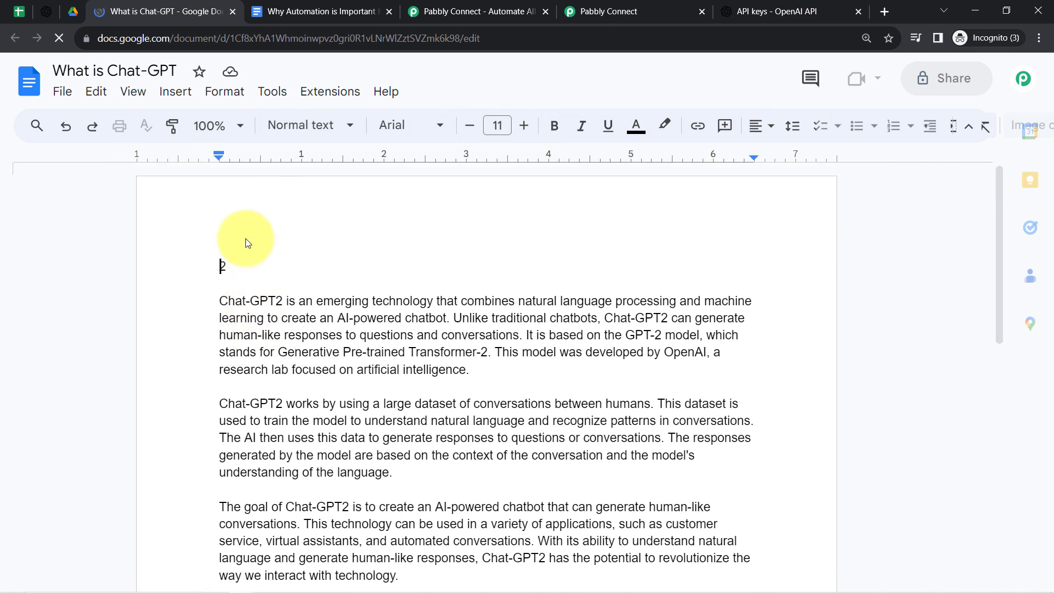
{"action": "left_click", "coordinate": [8, 7]}
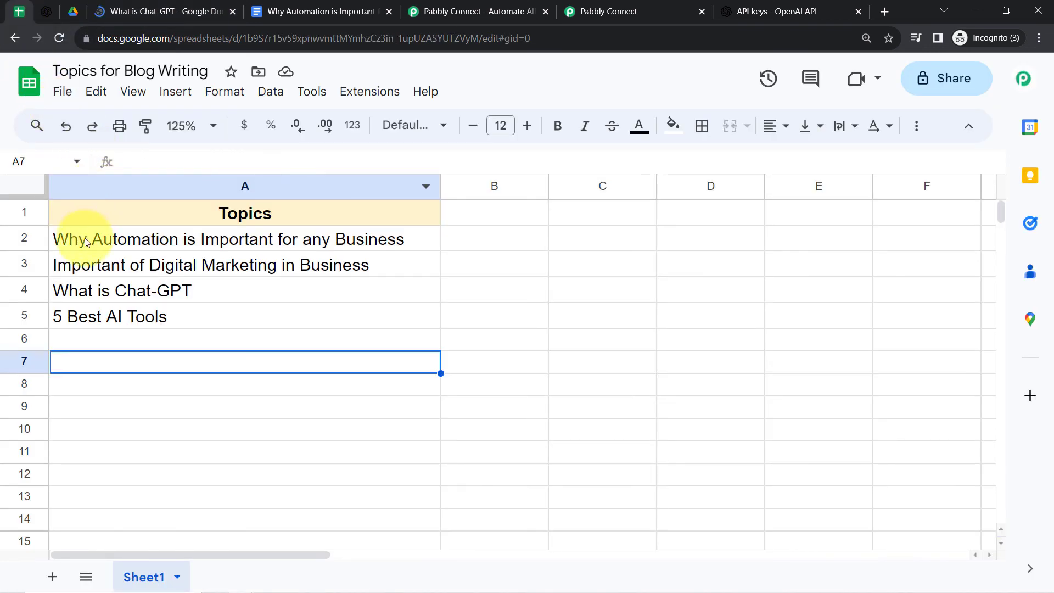
{"action": "left_click_drag", "start_coordinate": [86, 242], "coordinate": [99, 314]}
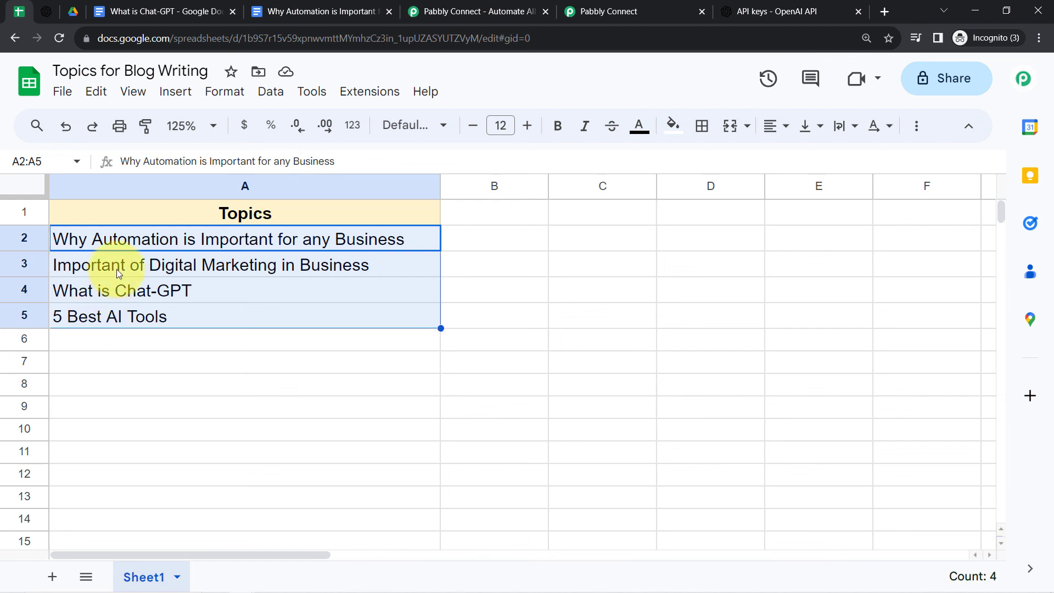
Move the Pabbly Connect workflow's browser tab ahead of the Google Docs tabs and look over the workflow's steps.
{"action": "left_click_drag", "start_coordinate": [607, 8], "coordinate": [183, 54]}
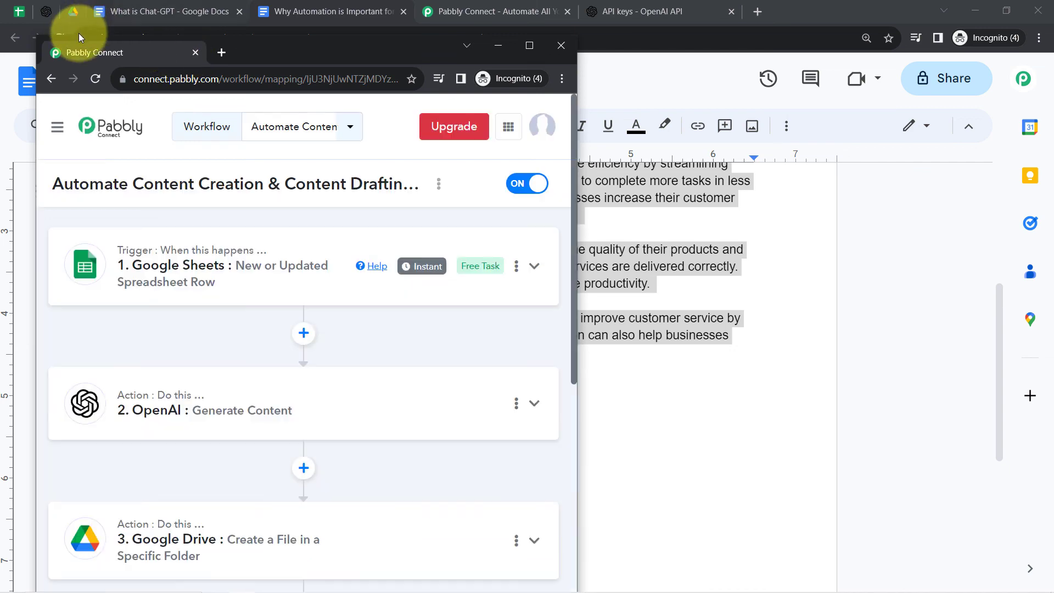
{"action": "left_click_drag", "start_coordinate": [92, 55], "coordinate": [98, 19]}
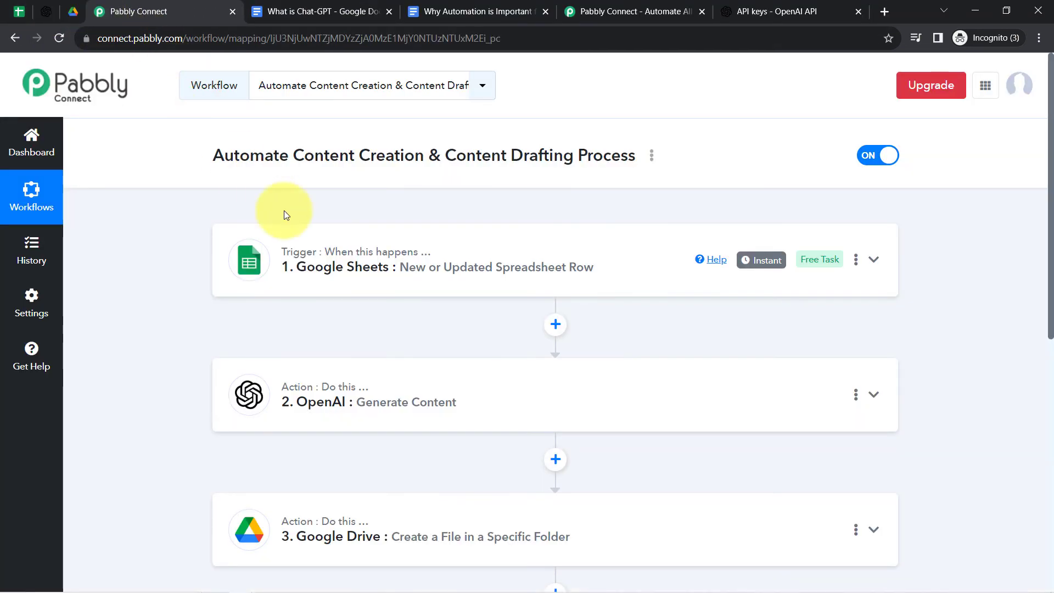
{"action": "scroll", "coordinate": [336, 258], "scroll_direction": "down", "scroll_amount": 2}
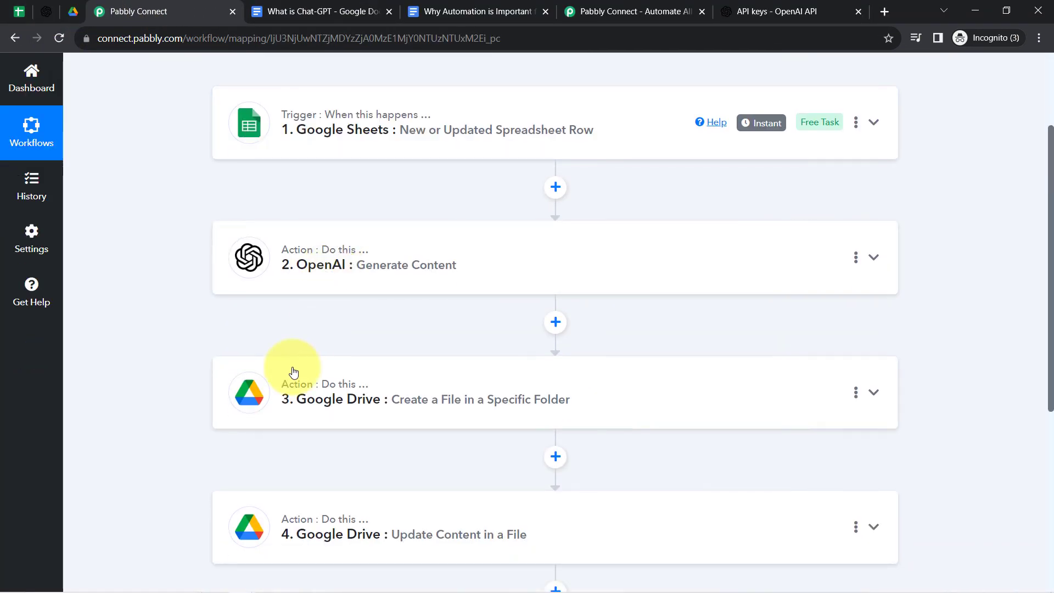
{"action": "scroll", "coordinate": [262, 321], "scroll_direction": "down", "scroll_amount": 4}
{"action": "scroll", "coordinate": [336, 299], "scroll_direction": "up", "scroll_amount": 7}
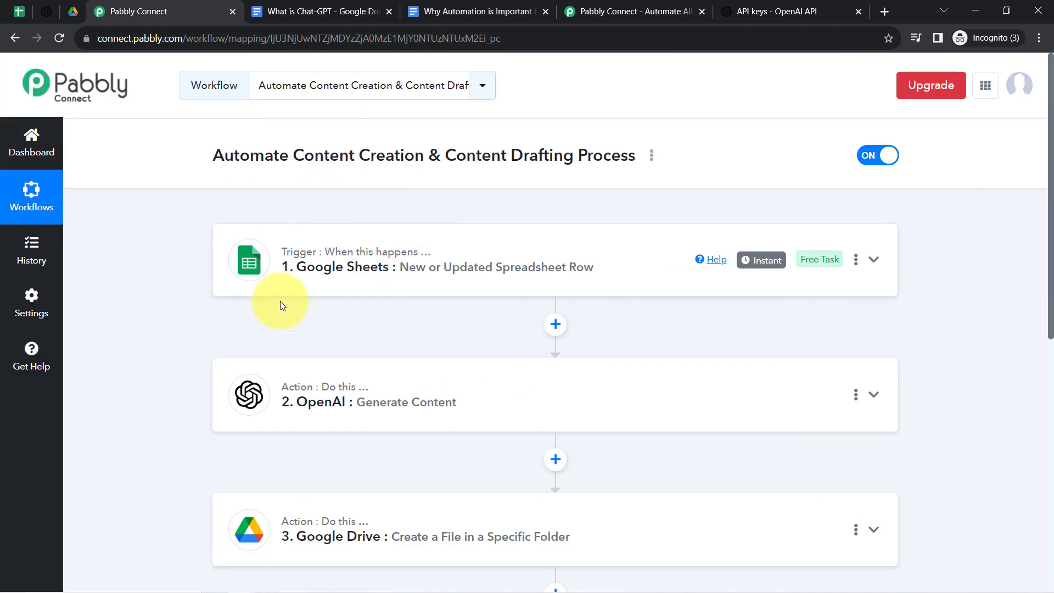
{"action": "scroll", "coordinate": [400, 409], "scroll_direction": "down", "scroll_amount": 4}
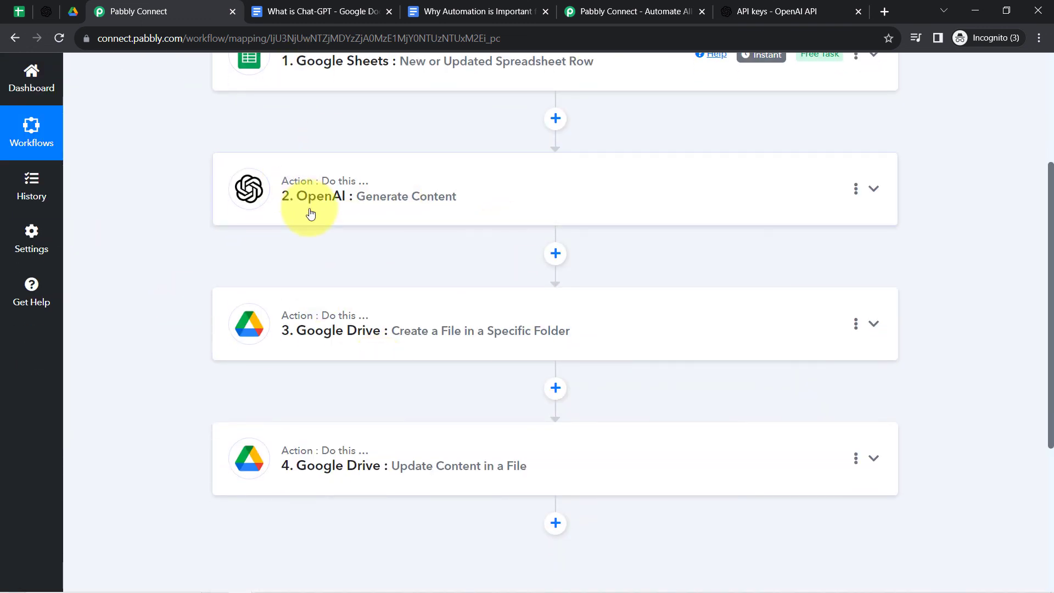
{"action": "scroll", "coordinate": [305, 212], "scroll_direction": "up", "scroll_amount": 4}
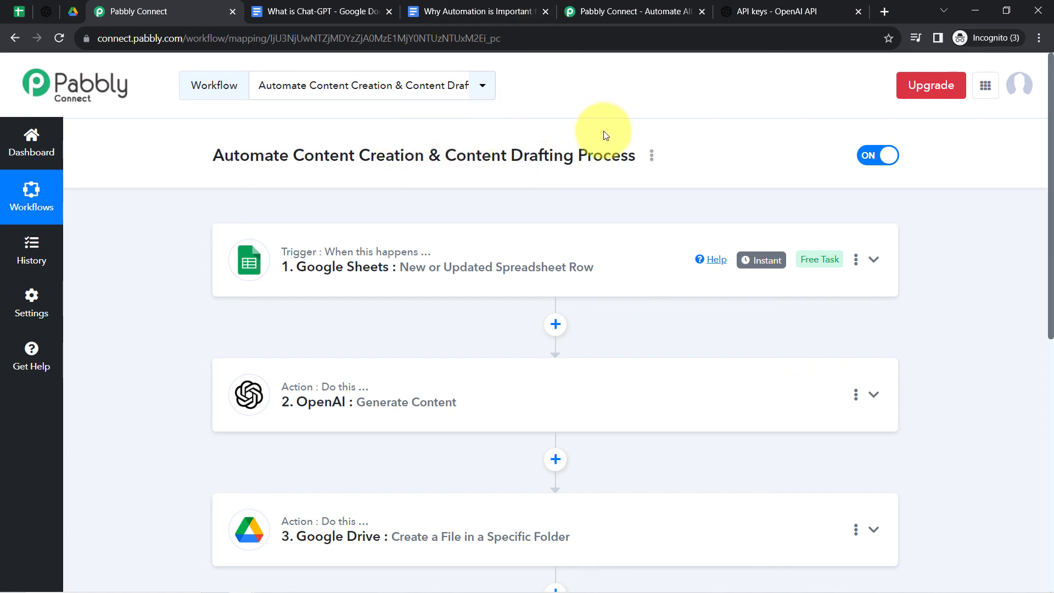
Open the sharing options of the Automate Content Creation & Content Drafting Process workflow and copy its share link.
{"action": "left_click", "coordinate": [652, 156]}
{"action": "left_click", "coordinate": [553, 227]}
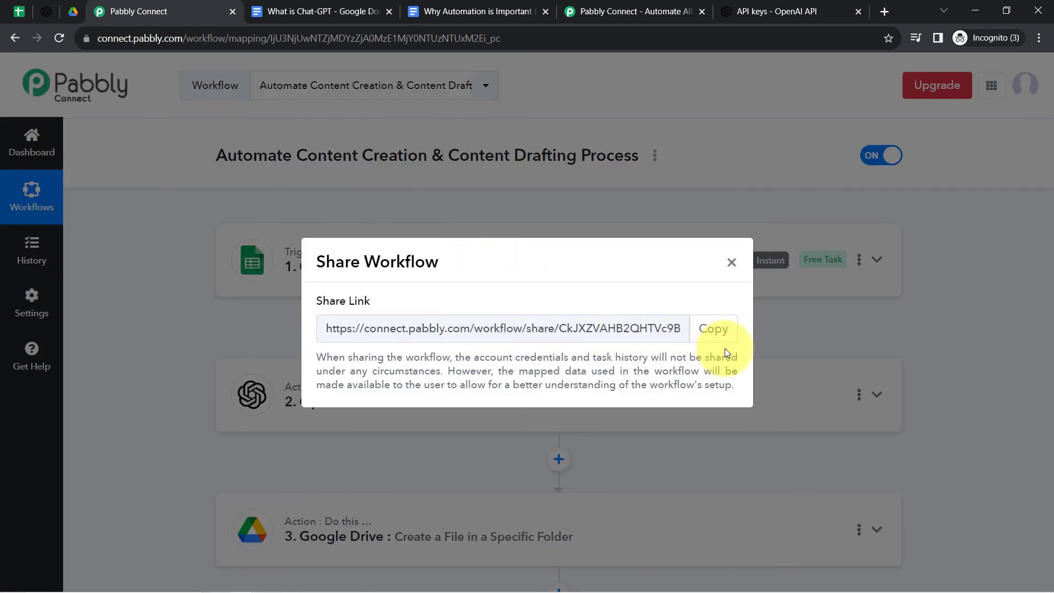
{"action": "left_click", "coordinate": [713, 329]}
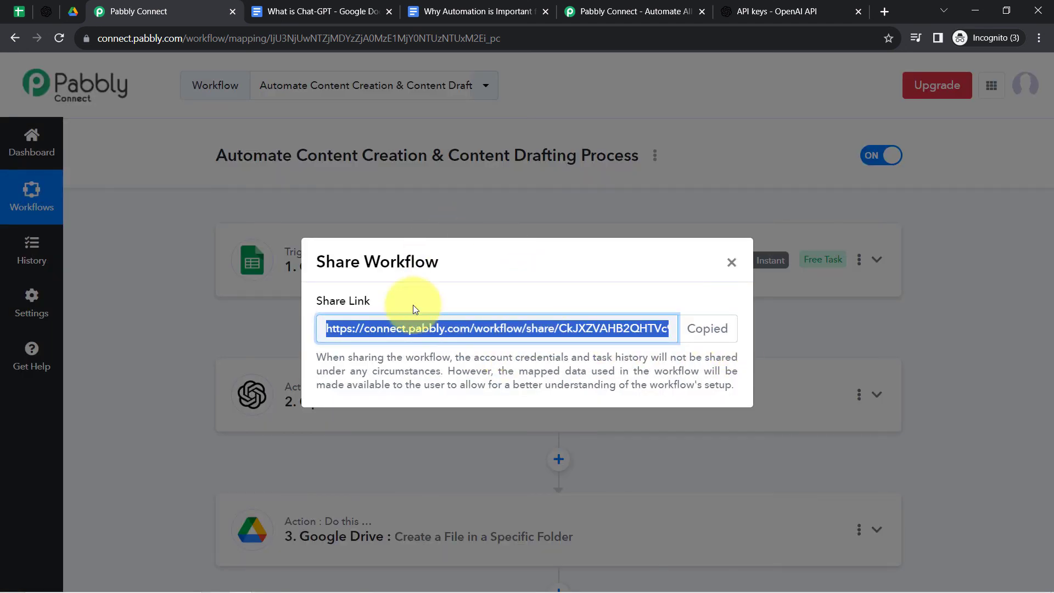